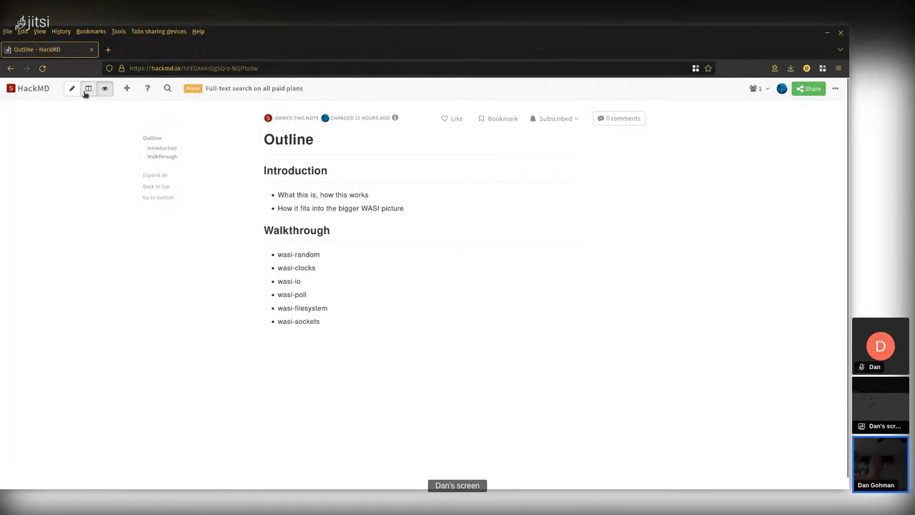
pyautogui.click(127, 88)
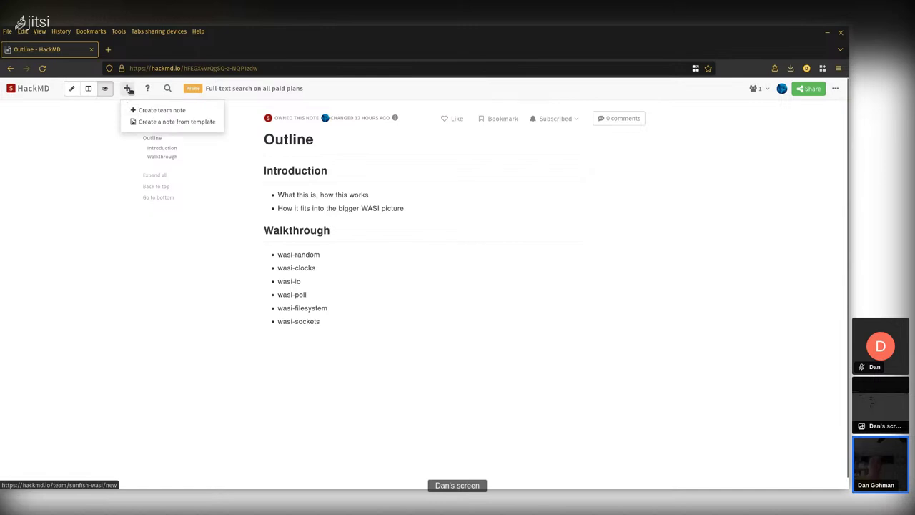
pyautogui.click(152, 122)
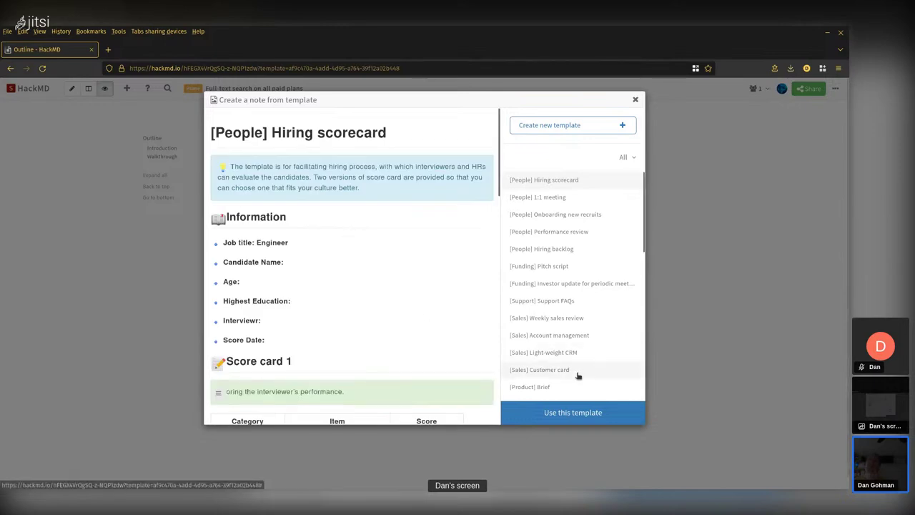
pyautogui.click(635, 99)
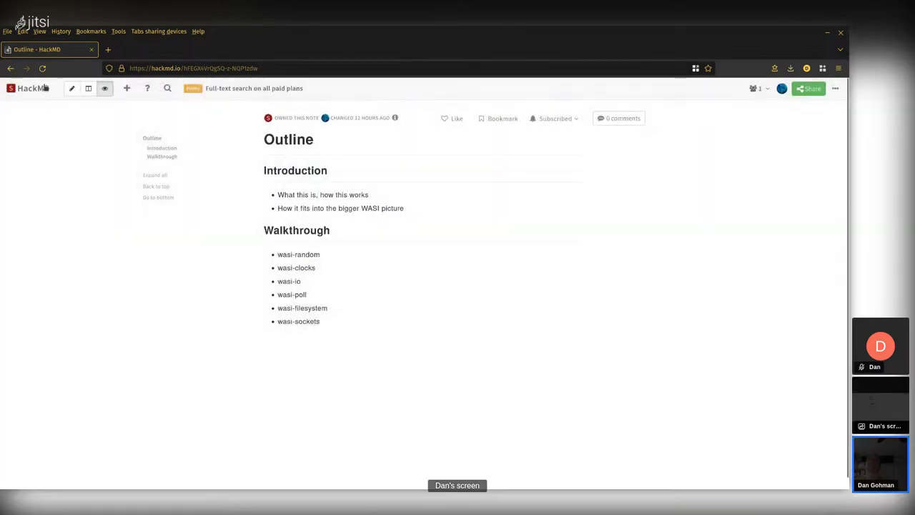
# Step: Go to the sunfish-wasi team space and start importing a file from GitHub as a new team note
pyautogui.click(42, 87)
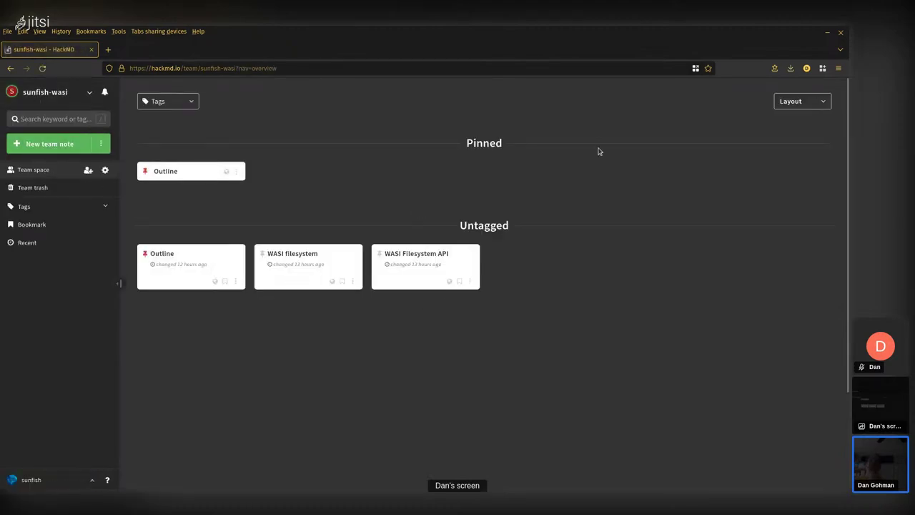
pyautogui.click(101, 144)
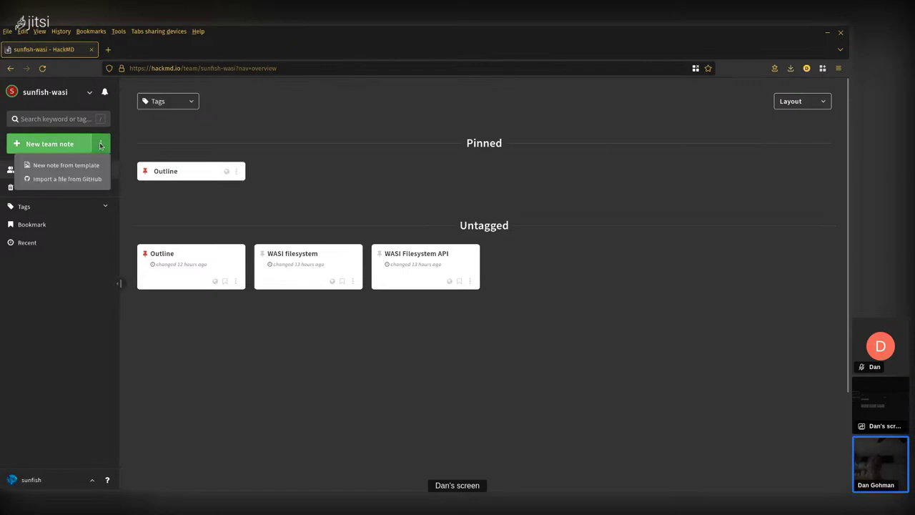
pyautogui.click(85, 179)
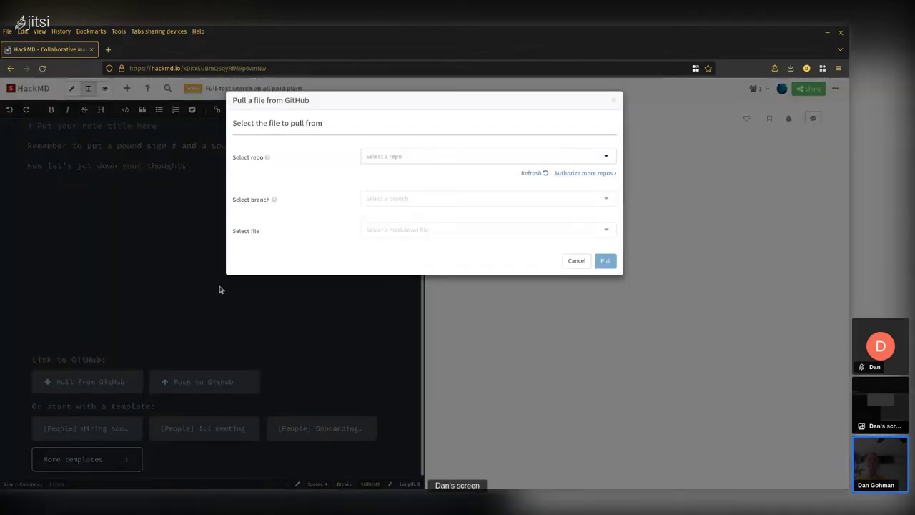
# Step: Pull README.md from the main branch of the wasi-random repository into the note and apply all changes
pyautogui.click(432, 156)
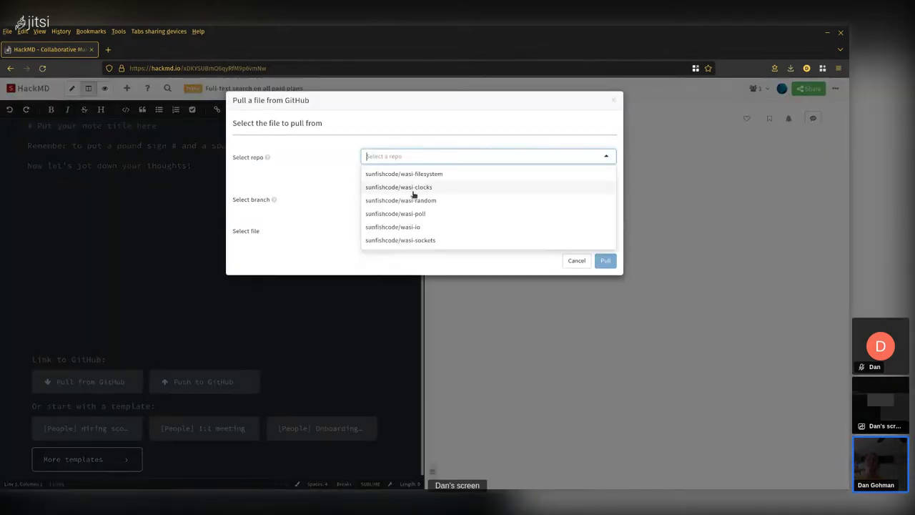
pyautogui.click(419, 241)
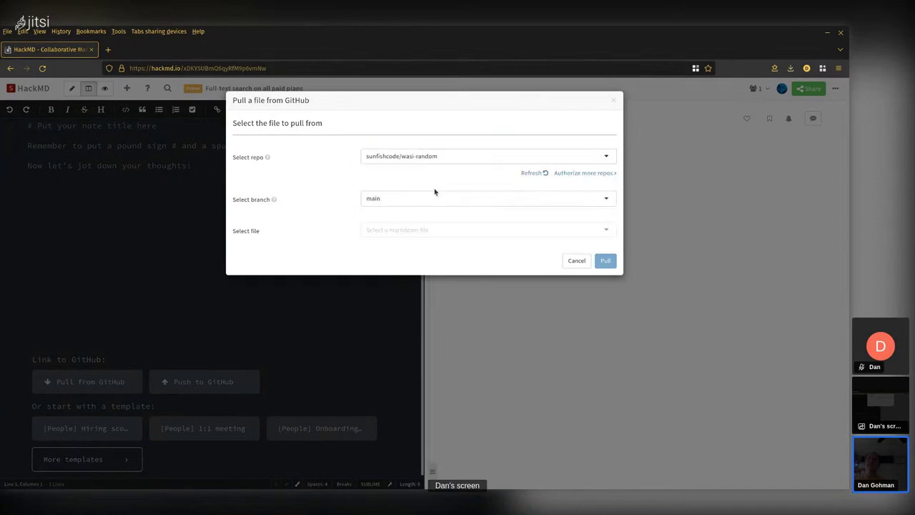
pyautogui.click(410, 230)
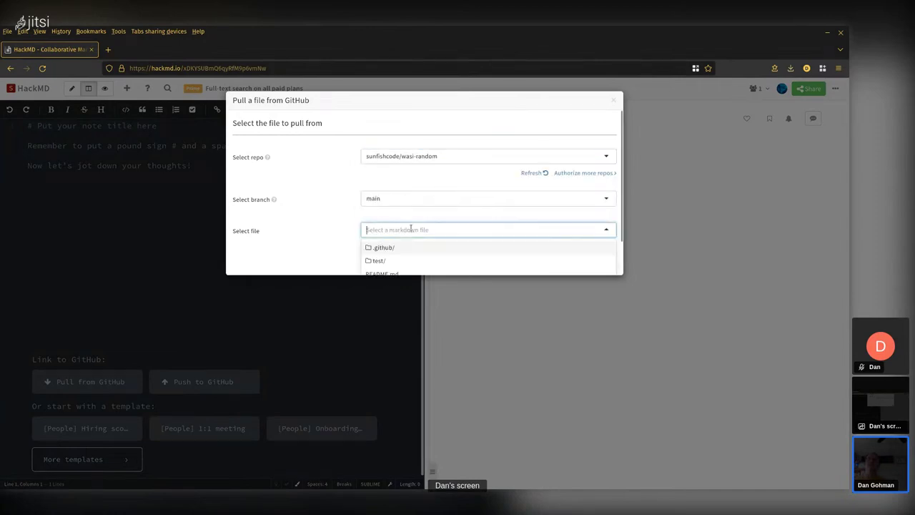
pyautogui.click(399, 275)
pyautogui.click(600, 262)
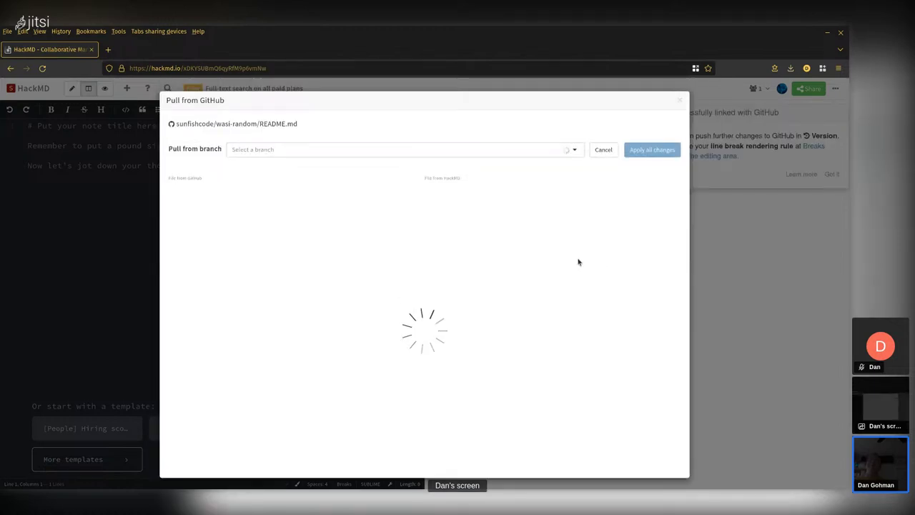
pyautogui.click(645, 151)
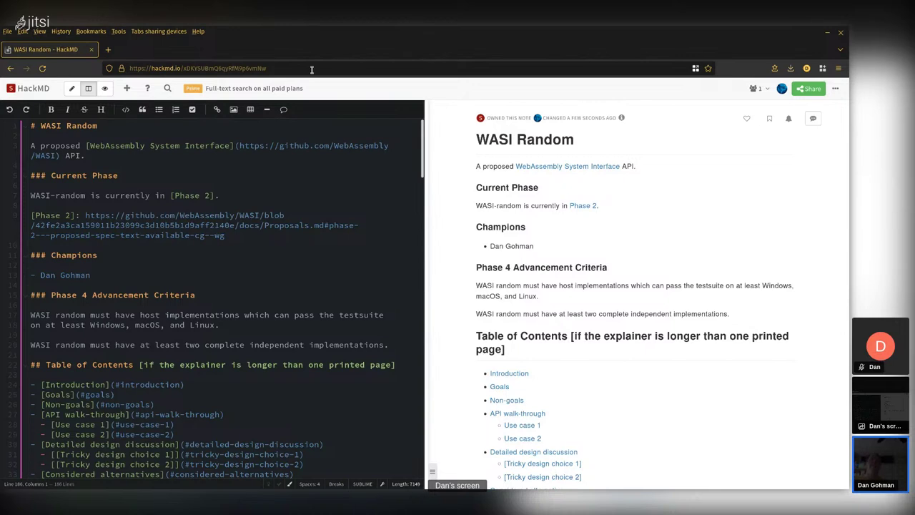
# Step: Look up the WebAssembly/wasi-random repository on GitHub in a separate tab and return to the WASI Random note
pyautogui.hotkey('ctrl', 't')
pyautogui.write('wasi-clock')
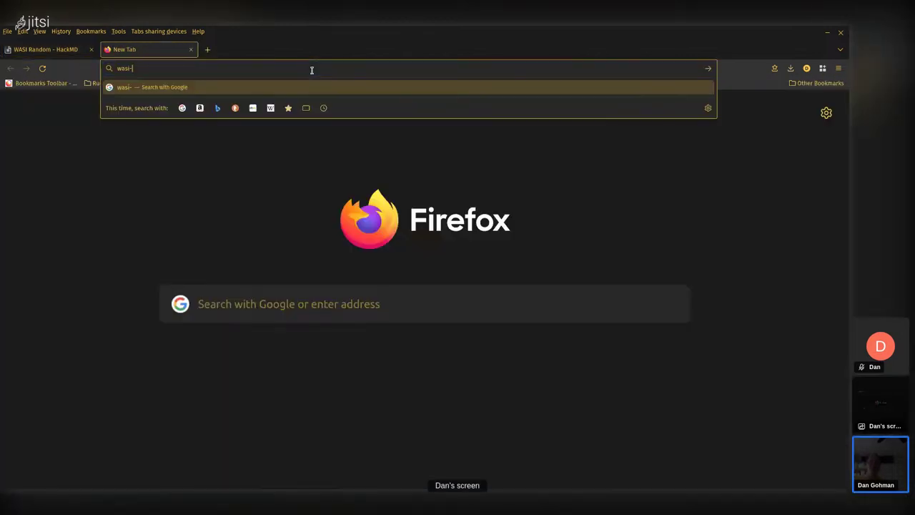
pyautogui.click(297, 145)
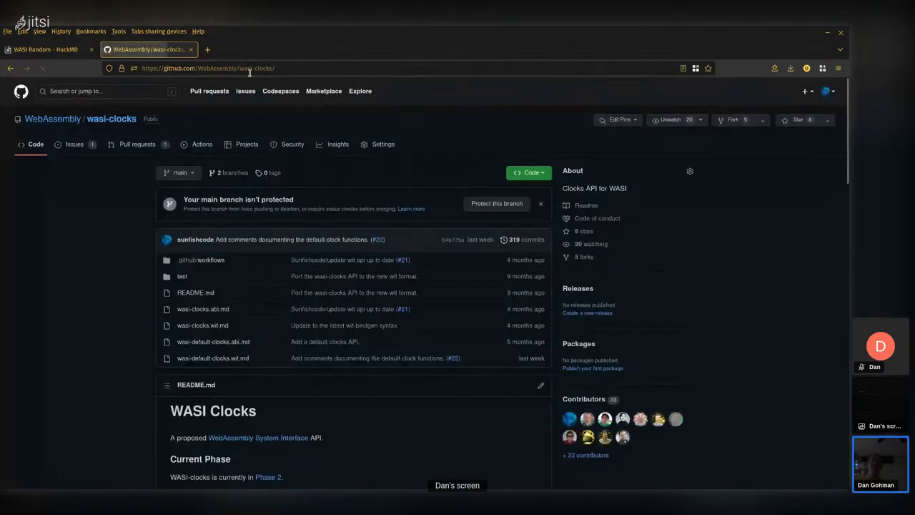
pyautogui.doubleClick(258, 68)
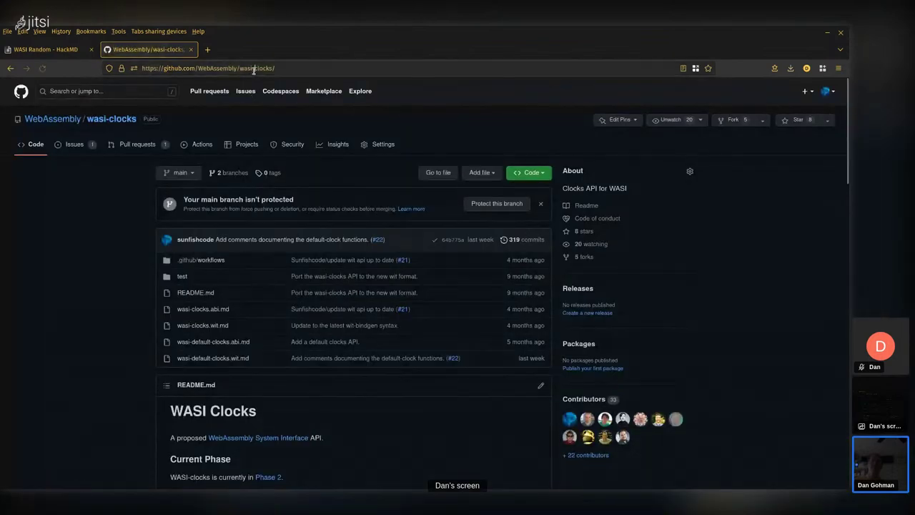
pyautogui.write('r')
pyautogui.press('Return')
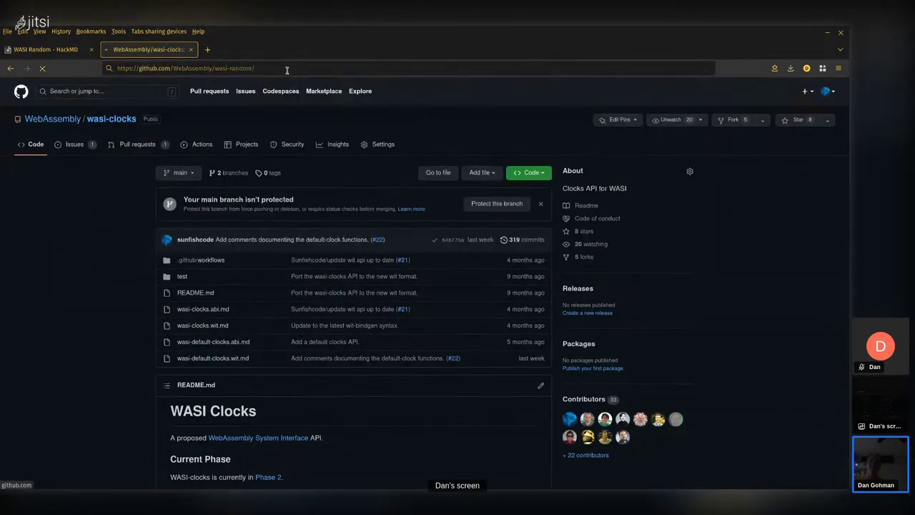
pyautogui.click(287, 68)
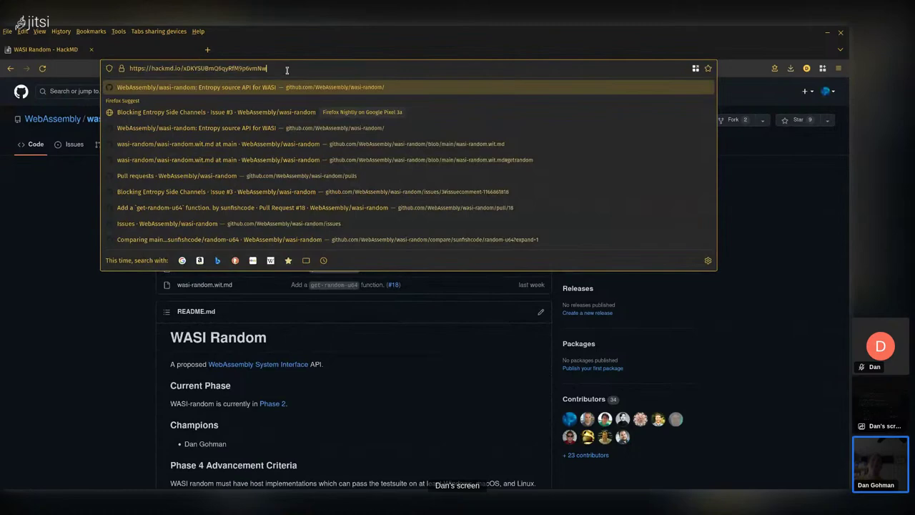
pyautogui.hotkey('ctrl', 'w')
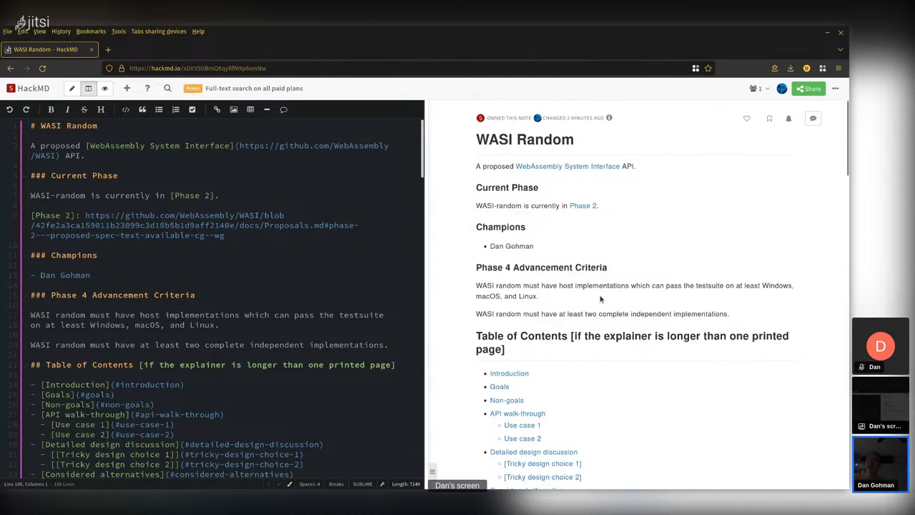
# Step: Delete the bracketed text "[if the explainer is longer than one printed page]" from the Table of Contents heading
pyautogui.scroll(-1, 600, 299)
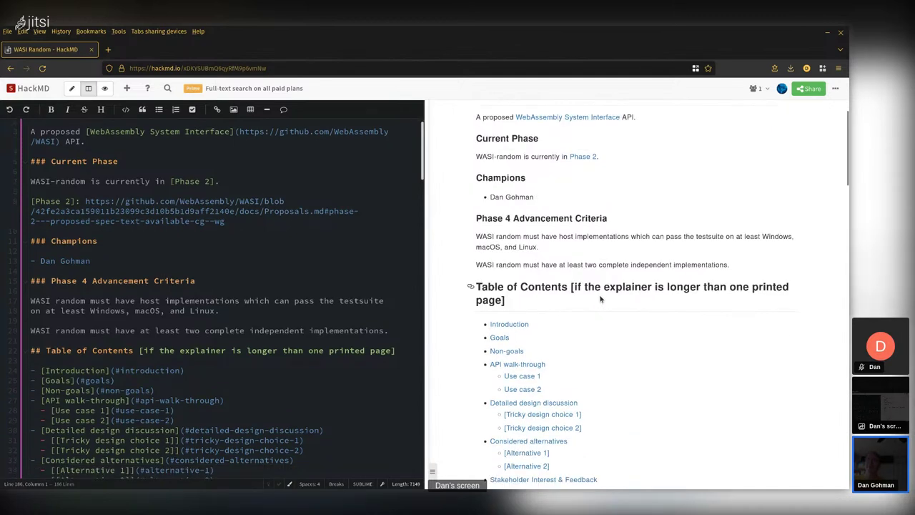
pyautogui.scroll(-1, 601, 299)
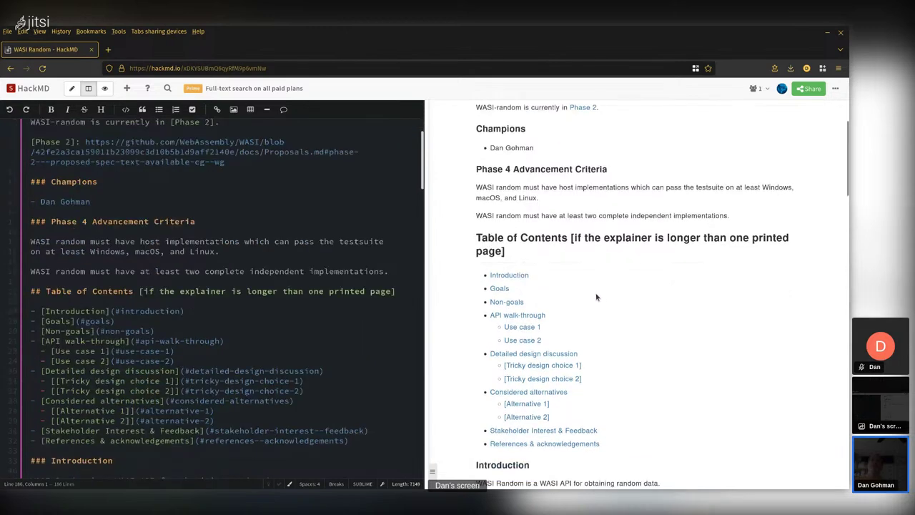
pyautogui.click(255, 279)
pyautogui.scroll(-2, 256, 277)
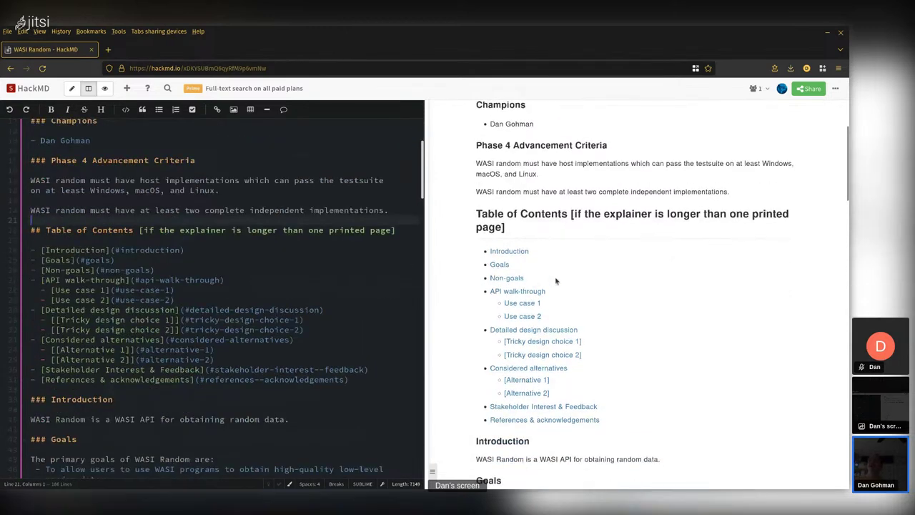
pyautogui.moveTo(142, 236); pyautogui.dragTo(403, 230)
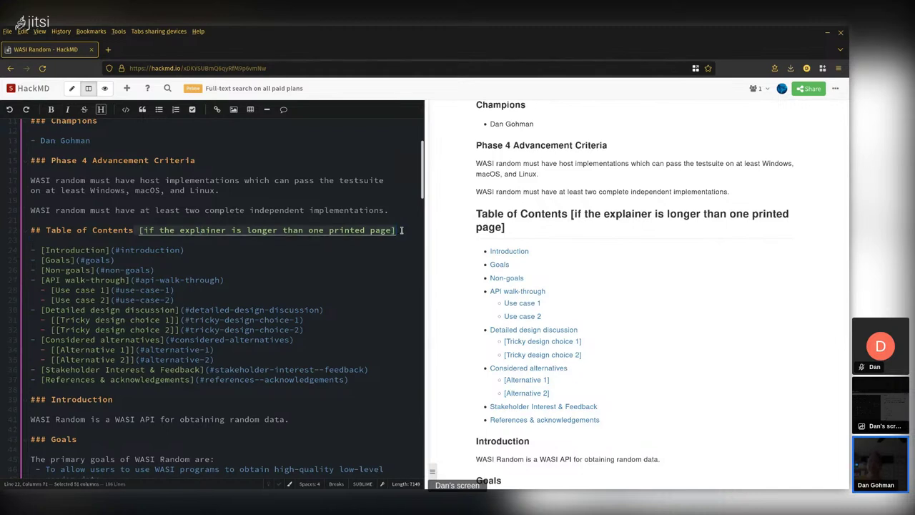
pyautogui.press('BackSpace')
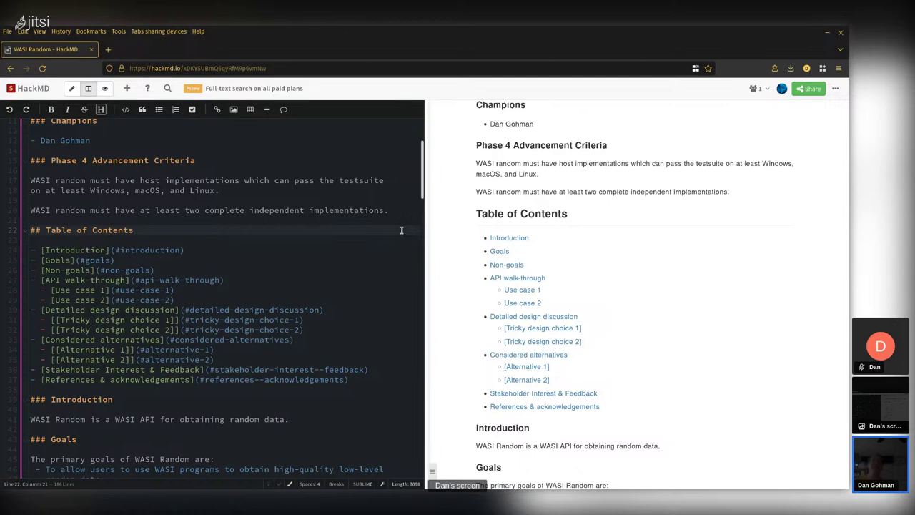
# Step: Insert "cryptographically-secure pseudo-" directly before "random data" in the Introduction sentence
pyautogui.click(193, 261)
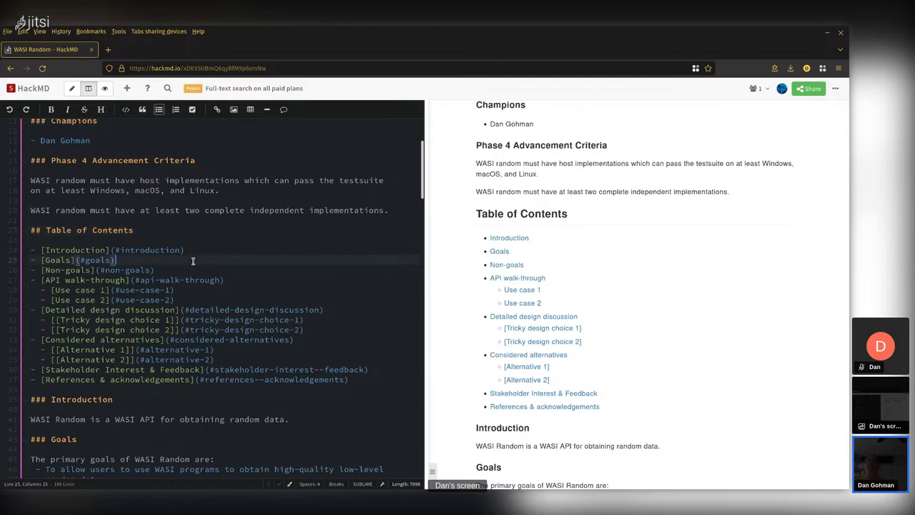
pyautogui.scroll(-2, 208, 264)
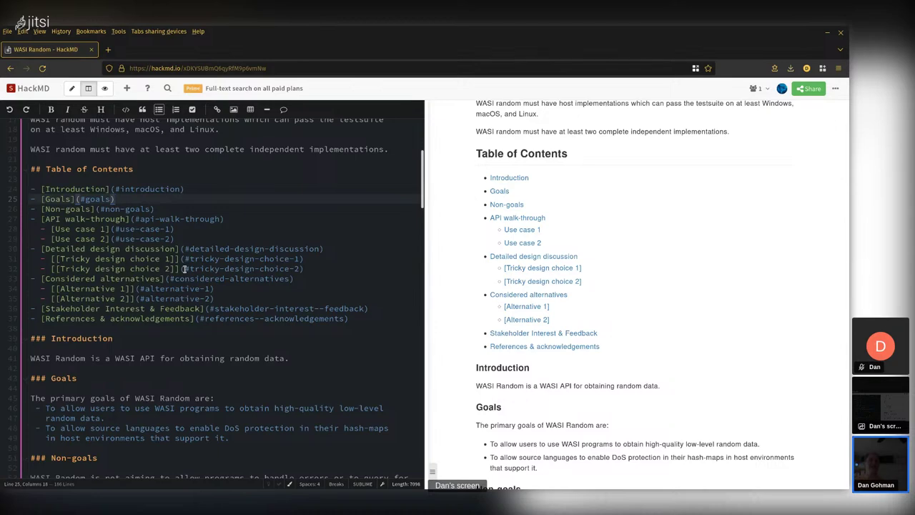
pyautogui.scroll(-2, 184, 269)
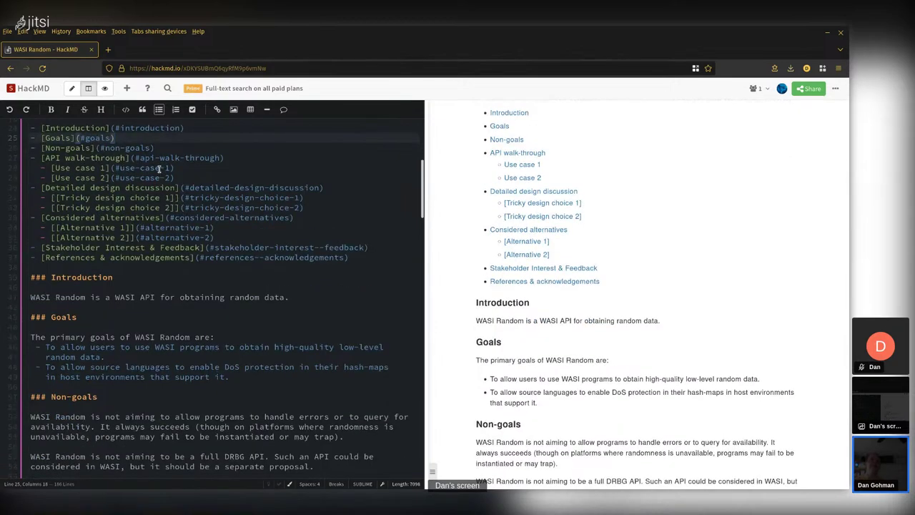
pyautogui.click(163, 277)
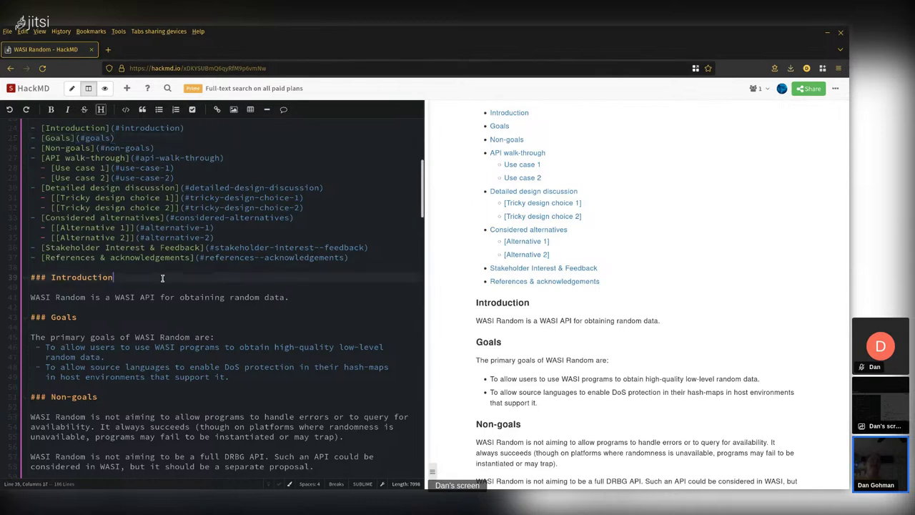
pyautogui.scroll(-4, 162, 277)
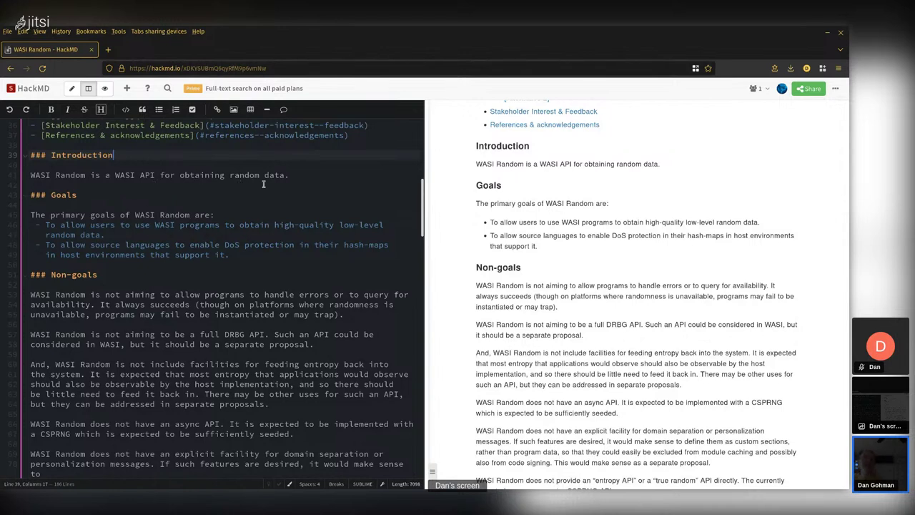
pyautogui.click(303, 176)
pyautogui.press('Left')
pyautogui.press('Left')
pyautogui.press('Left')
pyautogui.press('Left')
pyautogui.press('Left')
pyautogui.press('Left')
pyautogui.press('Left')
pyautogui.press('Left')
pyautogui.press('Left')
pyautogui.press('Left')
pyautogui.press('Left')
pyautogui.press('Left')
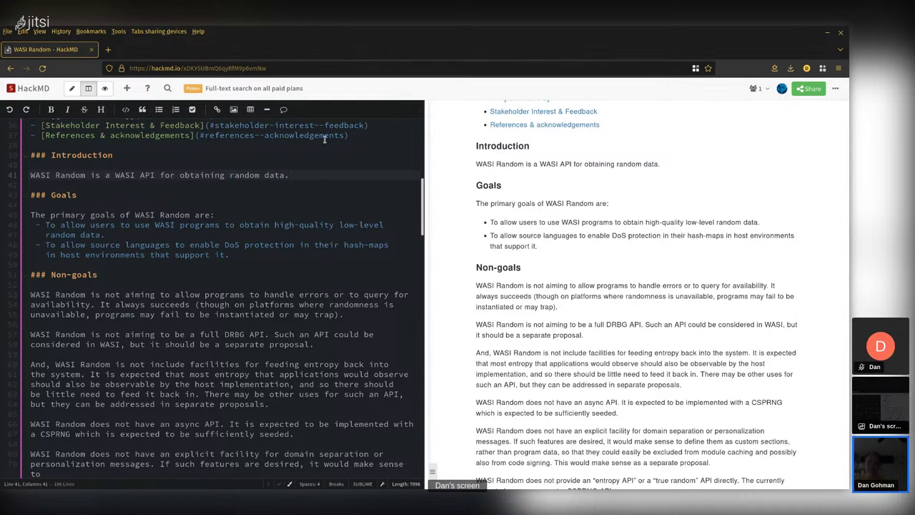
pyautogui.write('crypto')
pyautogui.write('graphically')
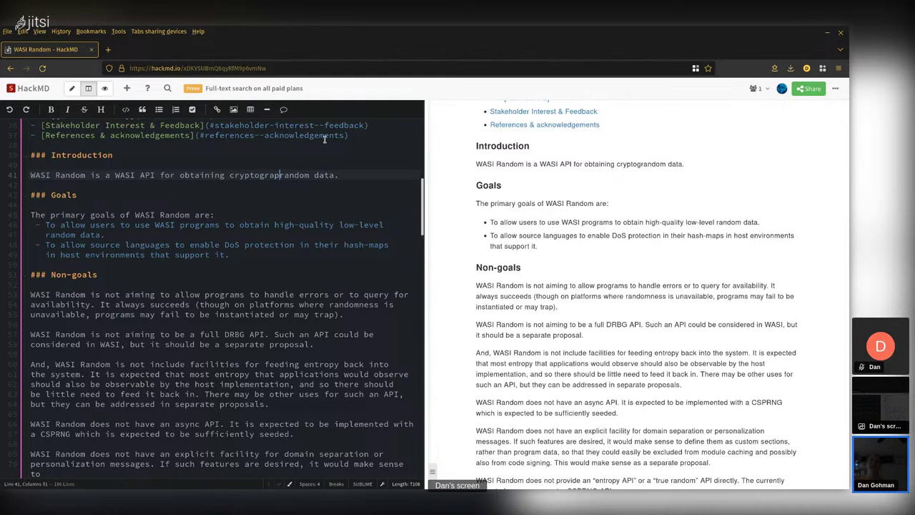
pyautogui.write('-secure ')
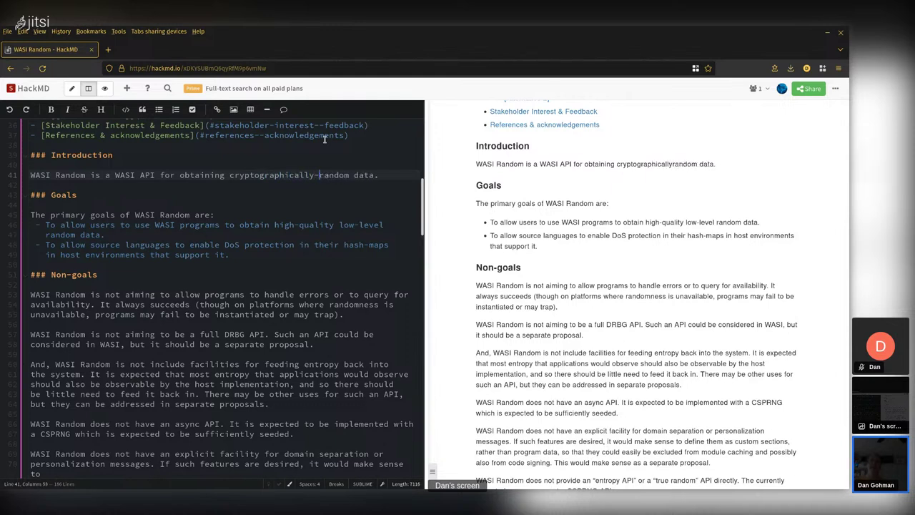
pyautogui.write('pseudo-')
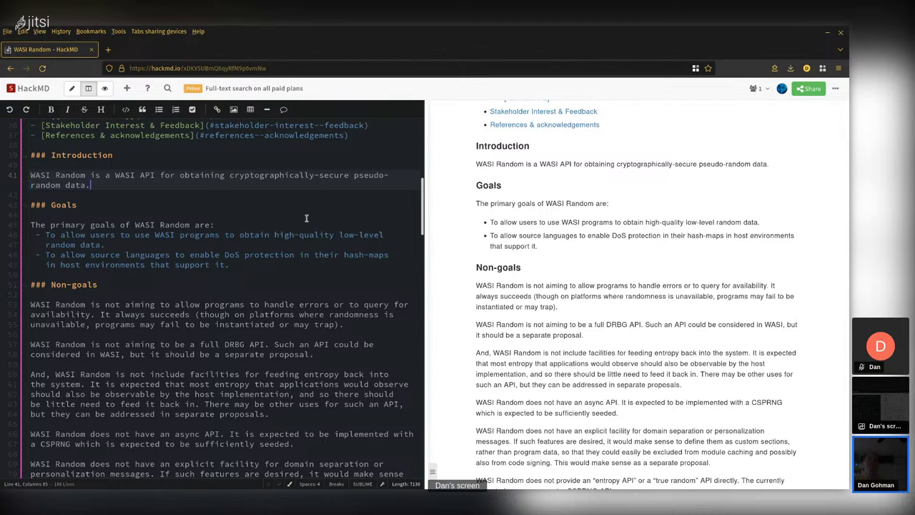
pyautogui.click(274, 227)
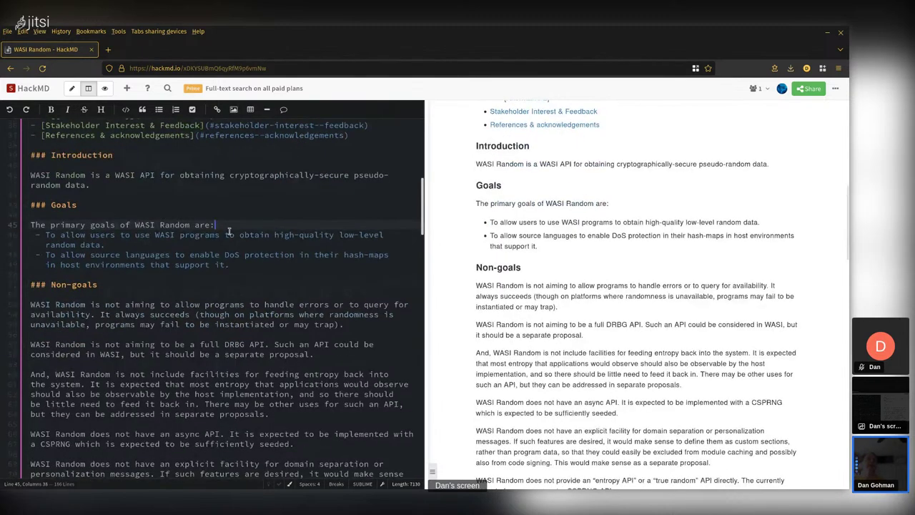
pyautogui.click(197, 243)
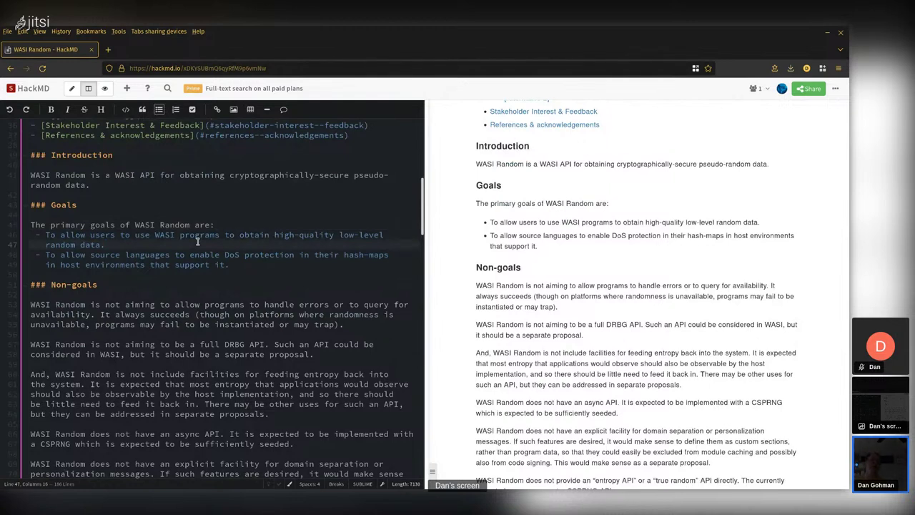
pyautogui.click(257, 266)
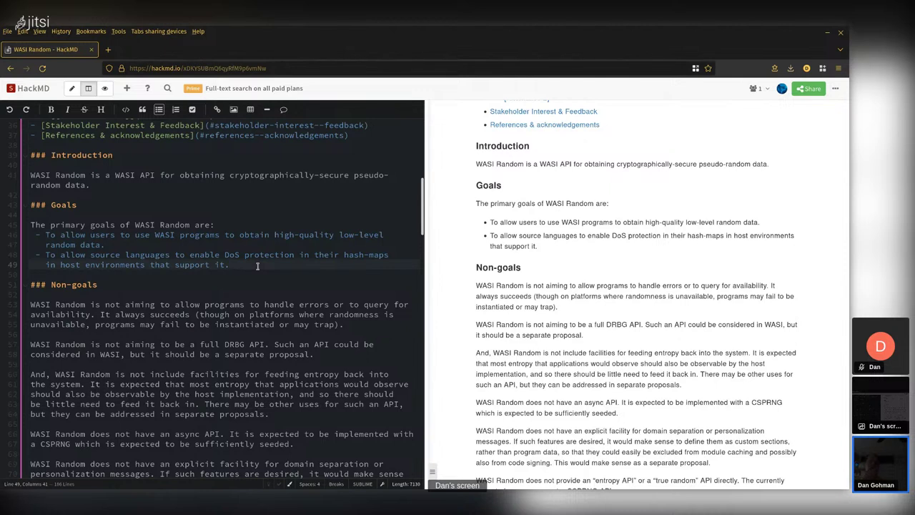
pyautogui.click(235, 184)
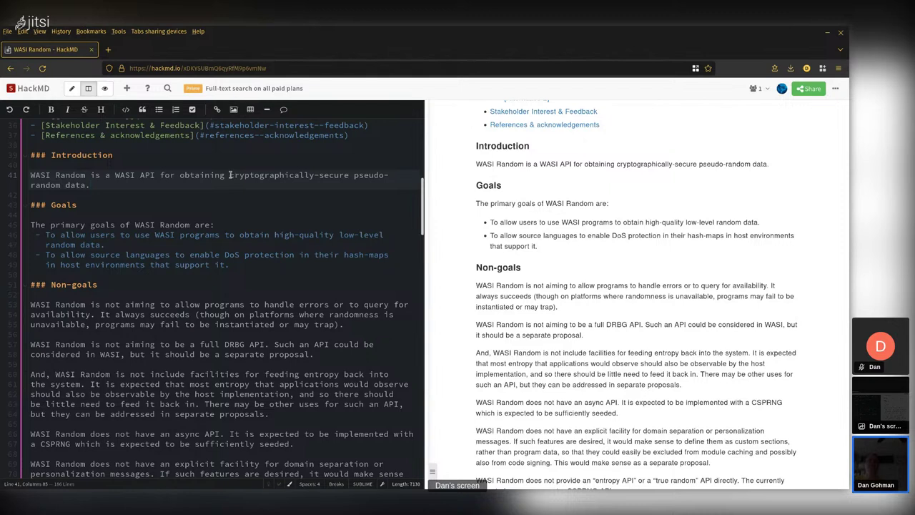
# Step: Delete "cryptographically-secure" from the Introduction sentence, keeping "pseudo-random data"
pyautogui.moveTo(230, 175); pyautogui.dragTo(351, 176)
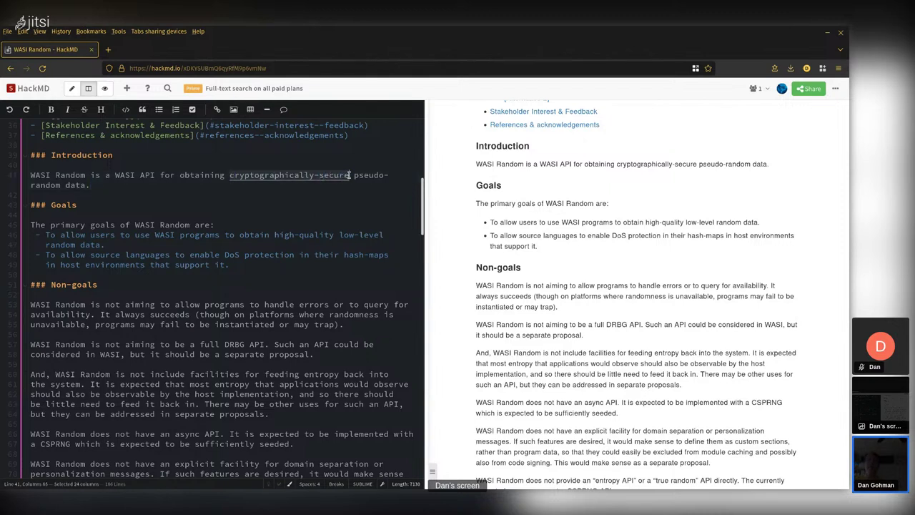
pyautogui.press('BackSpace')
pyautogui.press('BackSpace')
# Step: Extend the first bullet under Goals with "suitable for cryptography" after "random data", ending it with a period
pyautogui.click(307, 263)
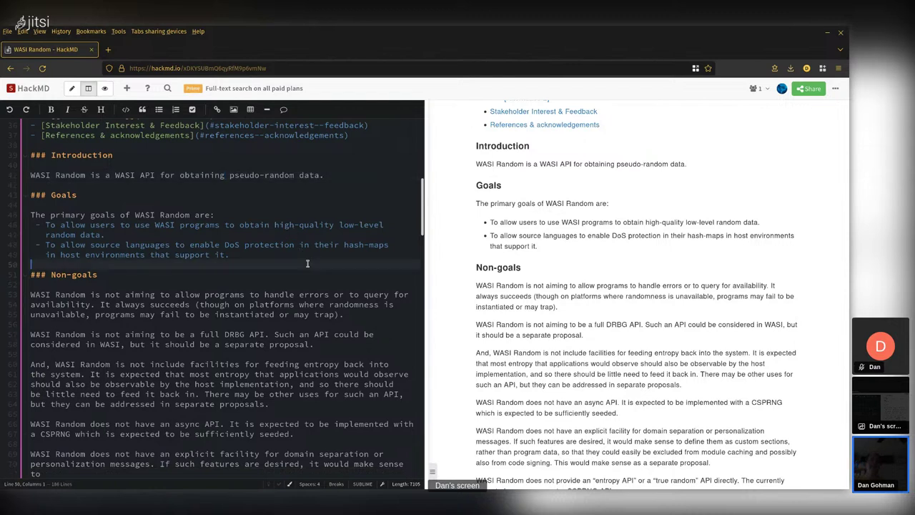
pyautogui.click(338, 224)
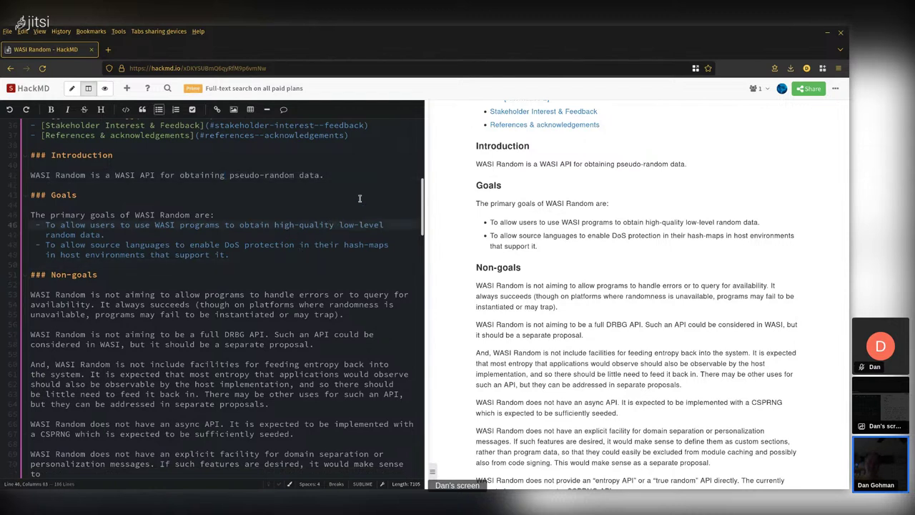
pyautogui.press('Down')
pyautogui.write('suita')
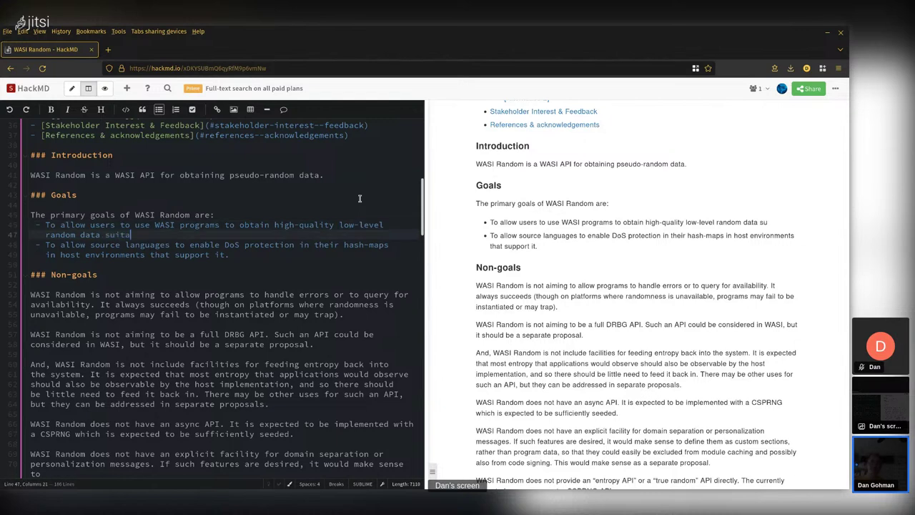
pyautogui.write('ble for cryptographyiy')
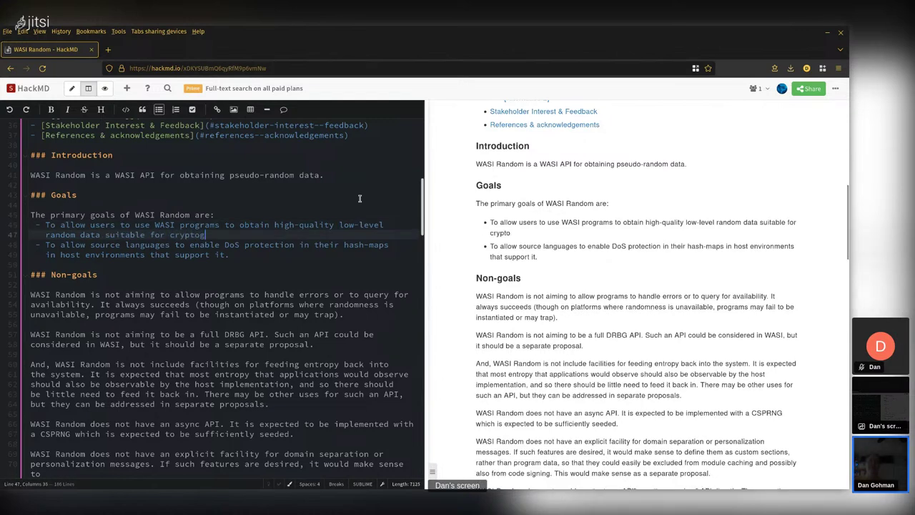
pyautogui.press('BackSpace')
pyautogui.press('BackSpace')
pyautogui.write('.')
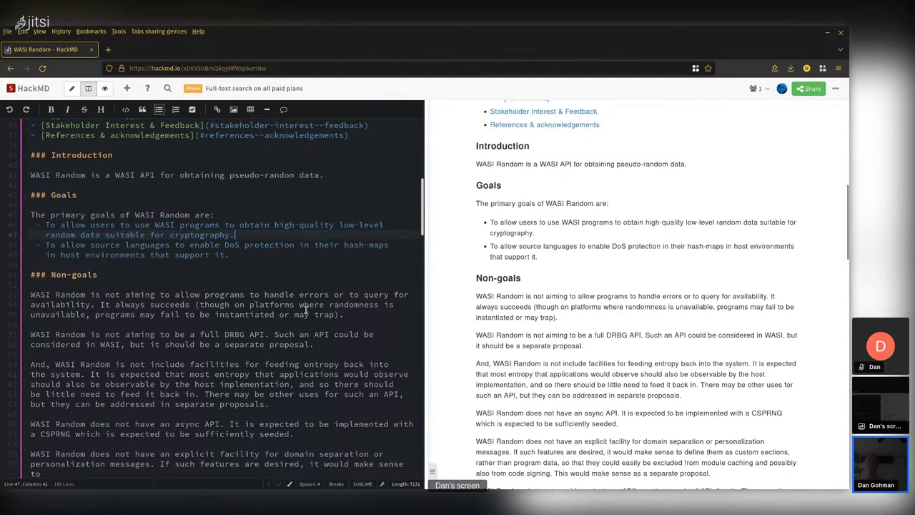
# Step: Read through the Non-goals section as far as the API walk-through and its use case placeholders
pyautogui.scroll(-2, 238, 289)
pyautogui.scroll(-2, 238, 289)
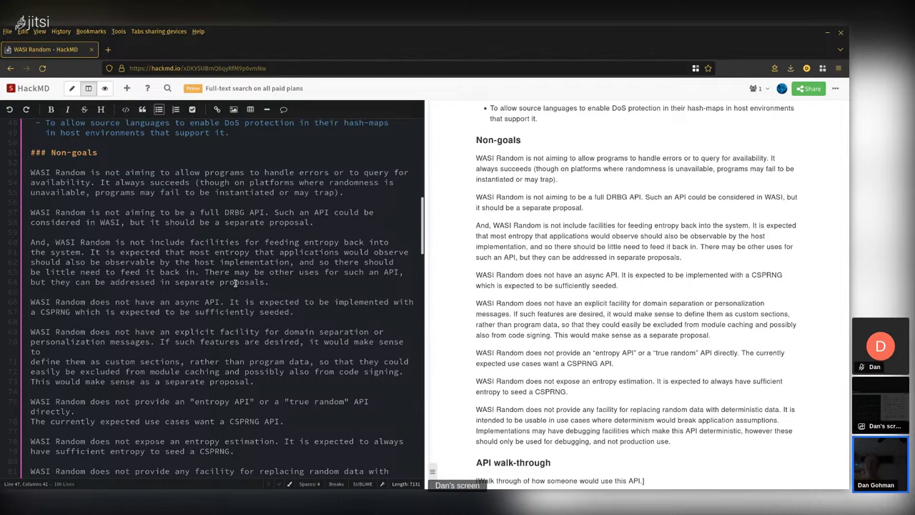
pyautogui.scroll(-5, 234, 283)
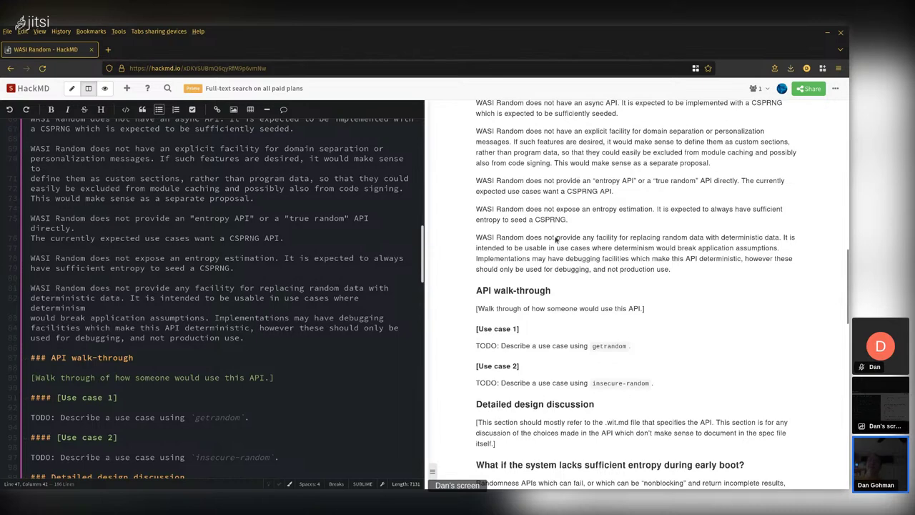
pyautogui.scroll(1, 552, 209)
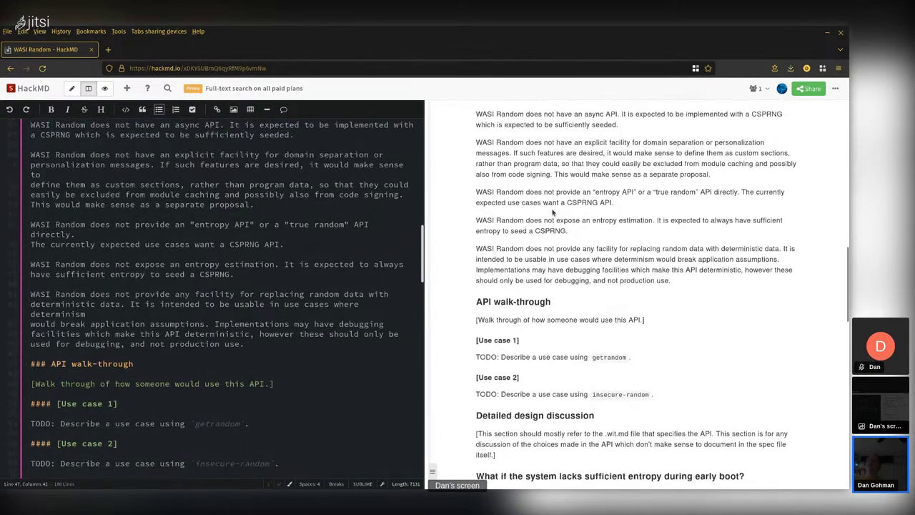
pyautogui.scroll(3, 552, 213)
pyautogui.scroll(-1, 542, 272)
pyautogui.scroll(-4, 542, 272)
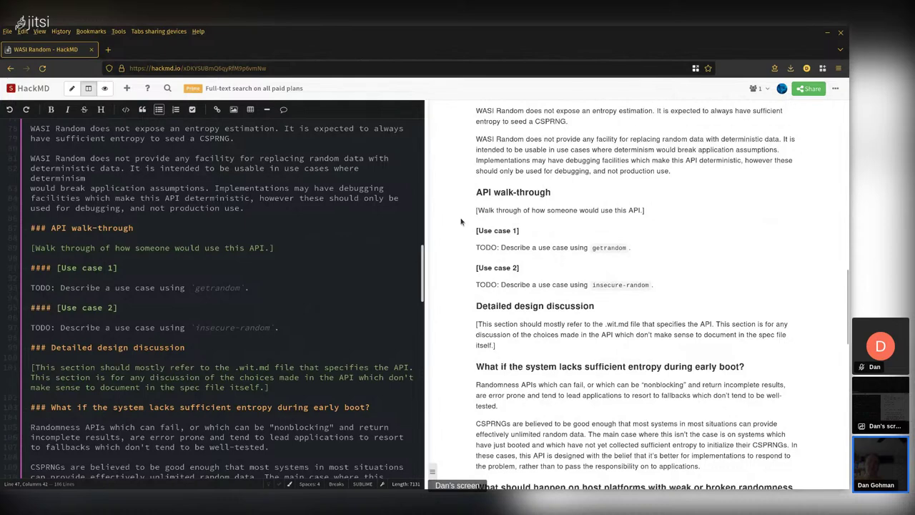
# Step: Find the WebAssembly/wasi-random repository in a new browser tab and open its wasi-random.wit.md file
pyautogui.write('asi-')
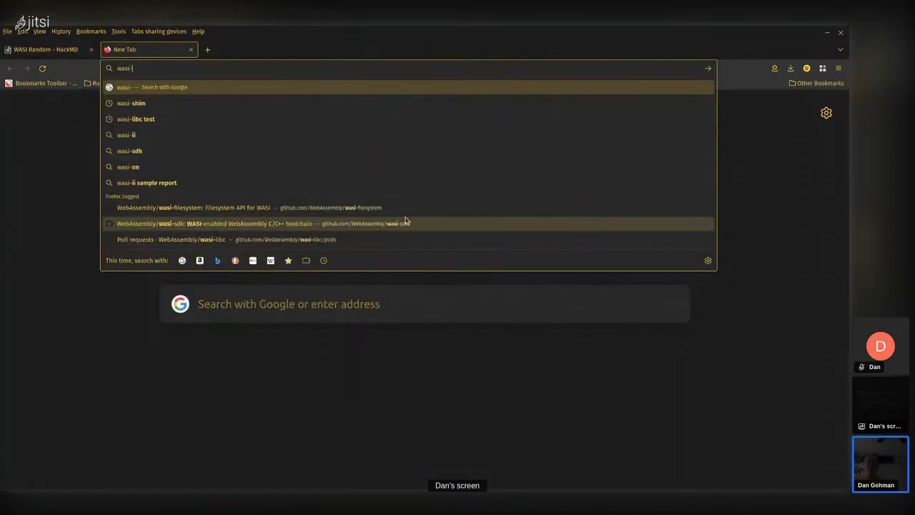
pyautogui.write('random')
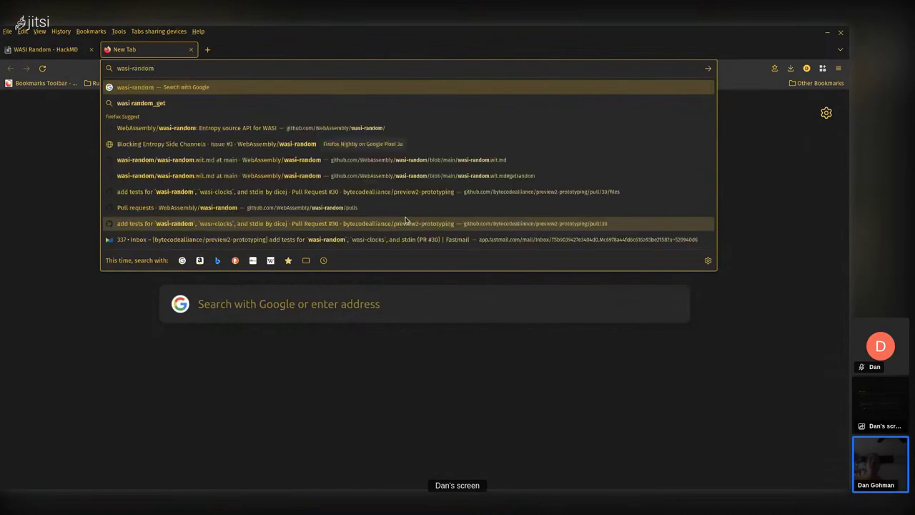
pyautogui.click(367, 132)
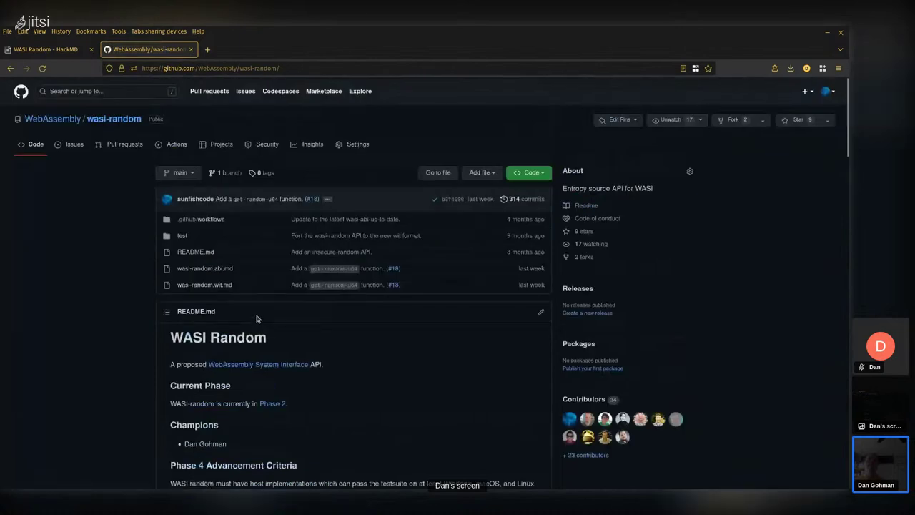
pyautogui.click(204, 285)
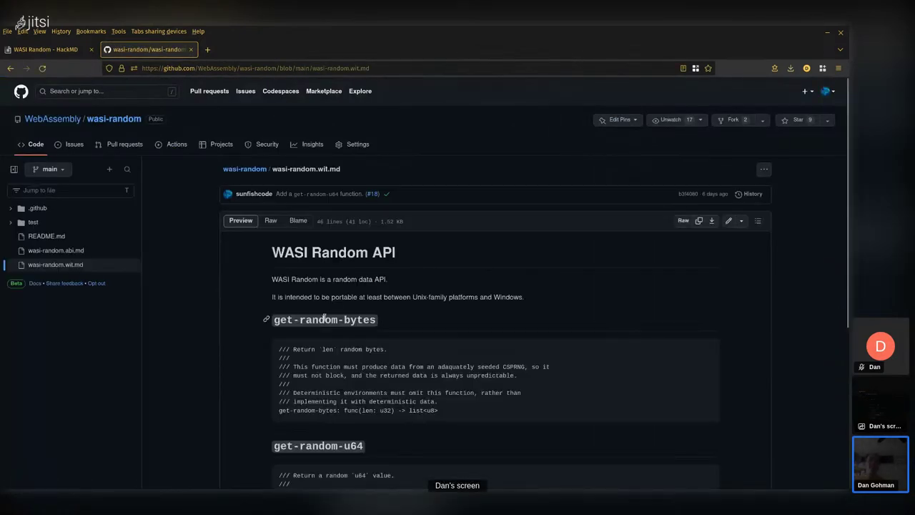
# Step: Copy the signature line "get-random-bytes: func(len: u32) -> list<u8>" from the get-random-bytes code block
pyautogui.scroll(-1, 346, 335)
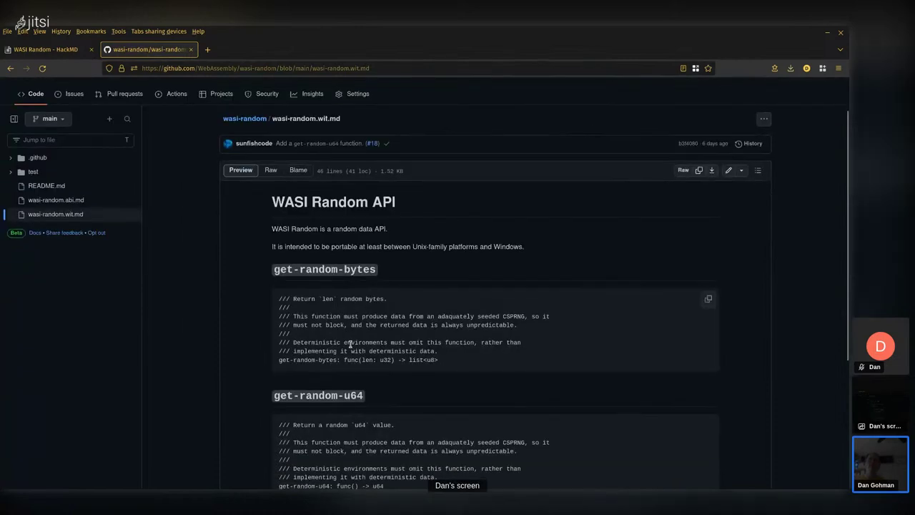
pyautogui.tripleClick(328, 360)
pyautogui.click(328, 360)
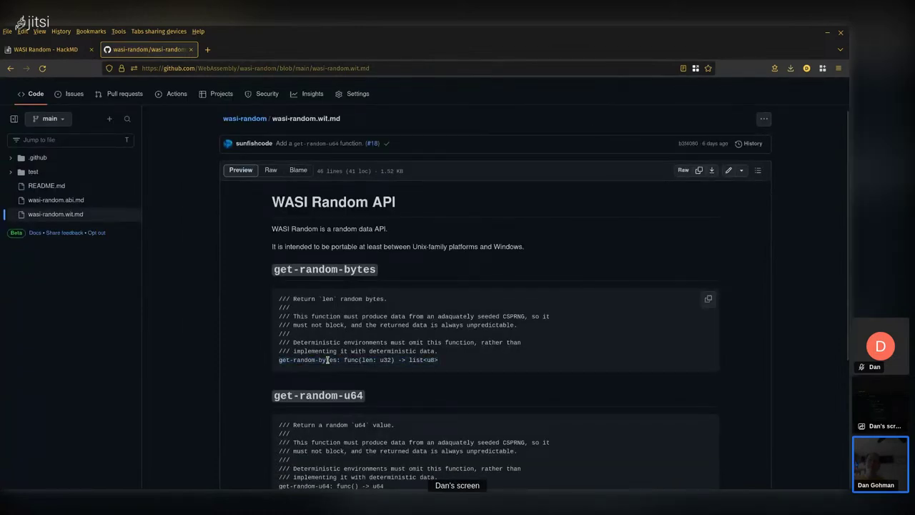
pyautogui.tripleClick(327, 360)
pyautogui.hotkey('ctrl', 'c')
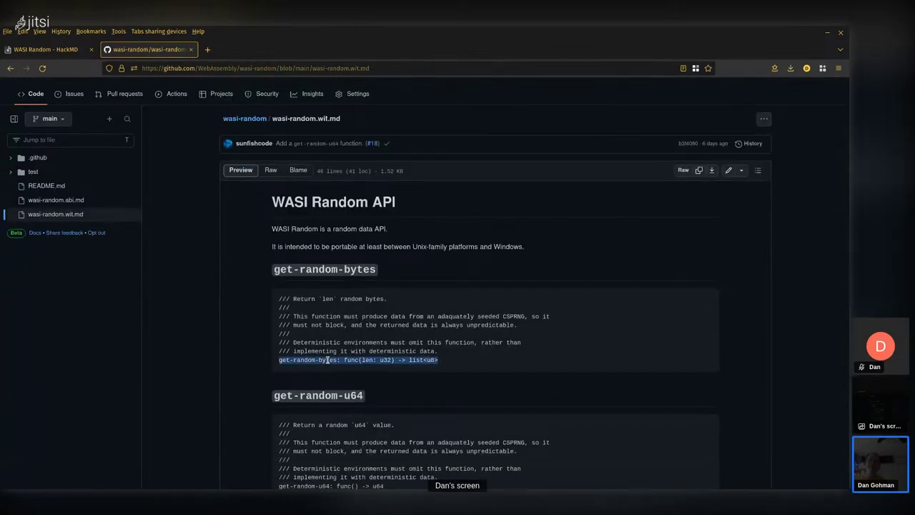
# Step: Return to the WASI Random note and delete the placeholder "[Walk through of how someone would use this API.]" and its extra blank line
pyautogui.click(64, 51)
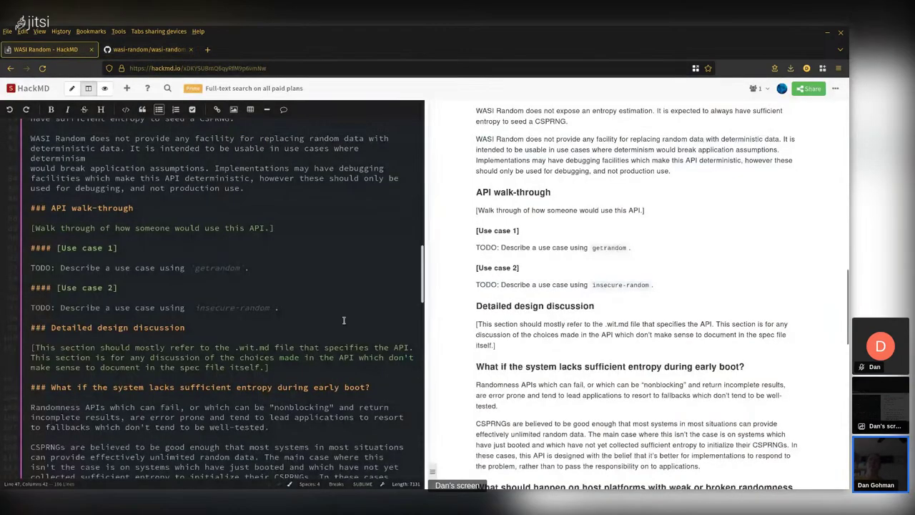
pyautogui.tripleClick(522, 210)
pyautogui.doubleClick(518, 248)
pyautogui.click(516, 210)
pyautogui.tripleClick(514, 210)
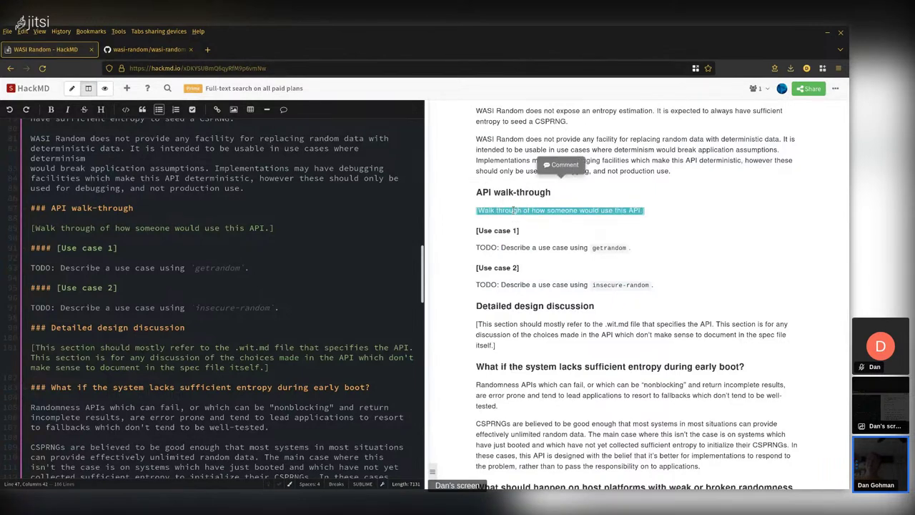
pyautogui.click(532, 210)
pyautogui.tripleClick(531, 210)
pyautogui.click(166, 219)
pyautogui.tripleClick(128, 229)
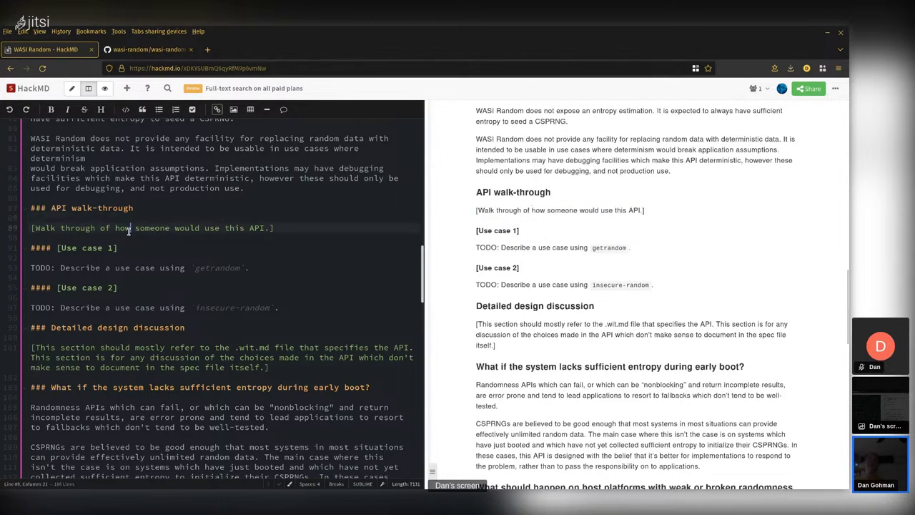
pyautogui.press('BackSpace')
pyautogui.press('BackSpace')
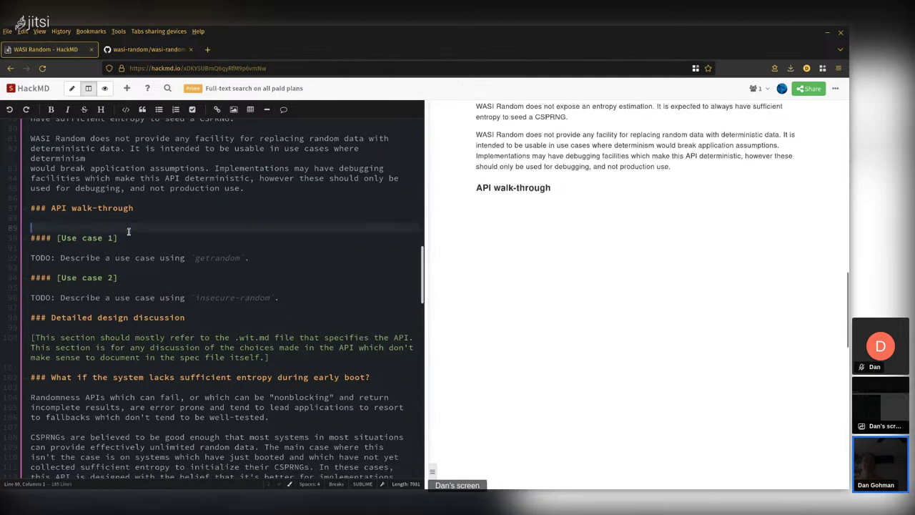
# Step: Replace the TODO line under [Use case 1] with the copied get-random-bytes signature
pyautogui.click(144, 248)
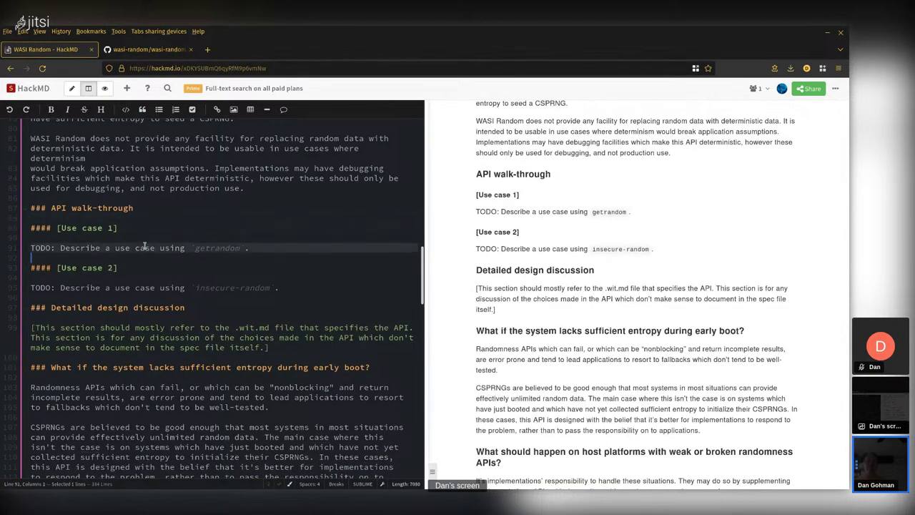
pyautogui.hotkey('ctrl', 'v')
pyautogui.press('Up')
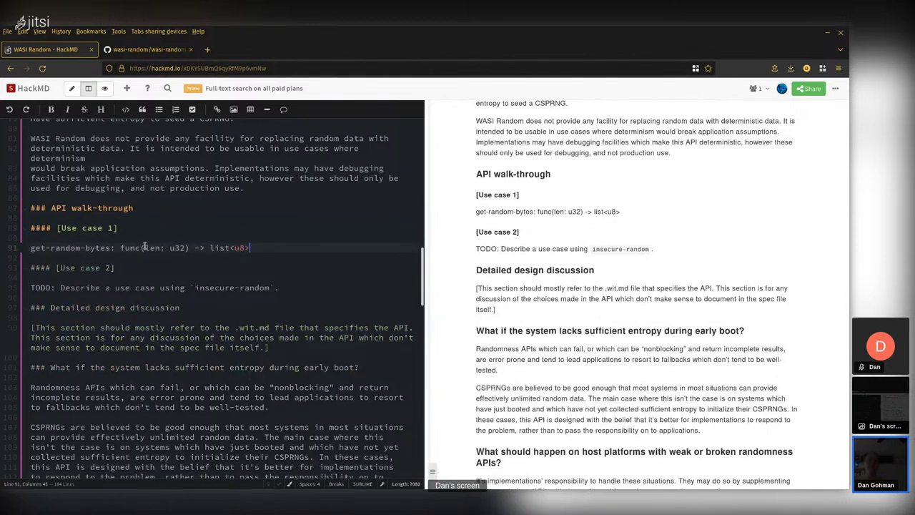
# Step: Wrap the get-random-bytes signature under [Use case 1] in a fenced code block marked wit
pyautogui.press('Down')
pyautogui.press('Home')
pyautogui.press('Return')
pyautogui.press('Up')
pyautogui.write('````')
pyautogui.write('it')
pyautogui.press('Up')
pyautogui.press('Return')
pyautogui.press('Down')
pyautogui.press('Down')
pyautogui.write('```')
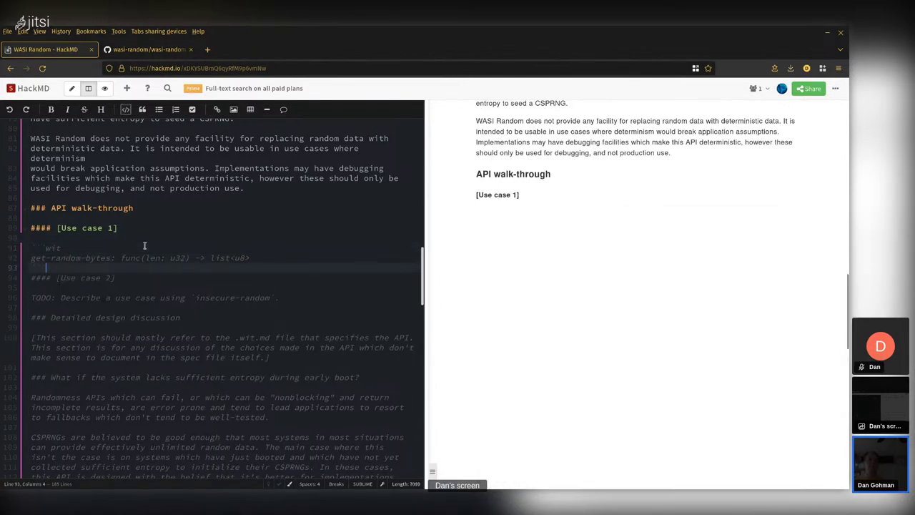
# Step: Add a fenced "rust=" code block below the wit block containing the indented call get_random_bytes(len)
pyautogui.press('Return')
pyautogui.press('Return')
pyautogui.press('Return')
pyautogui.press('Up')
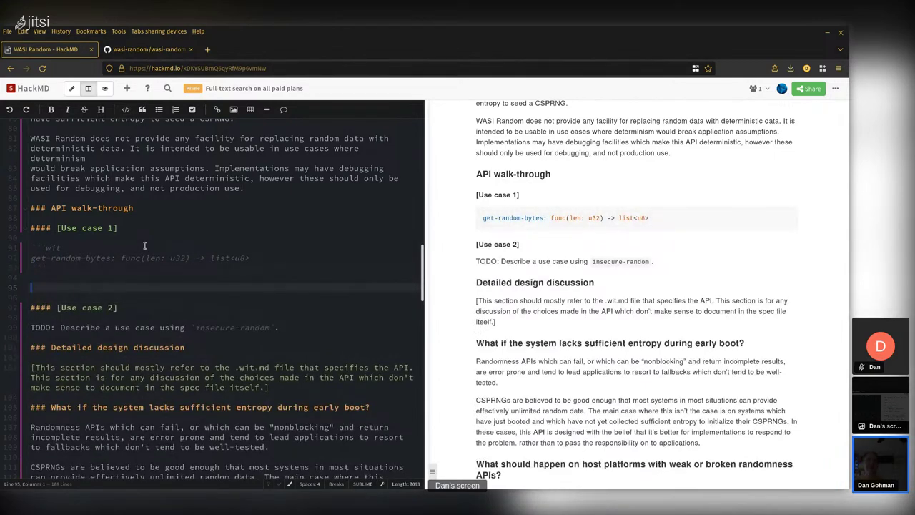
pyautogui.write('```rust=')
pyautogui.press('Return')
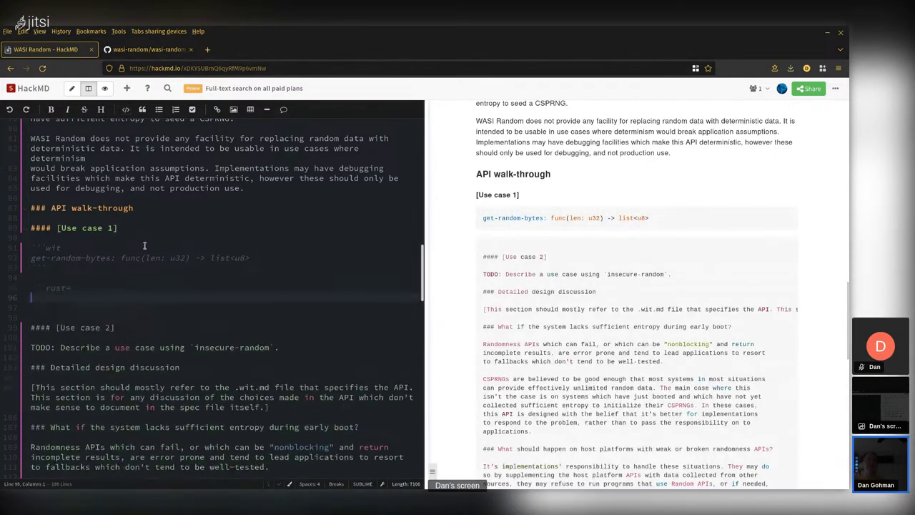
pyautogui.write('get_random_bytes(')
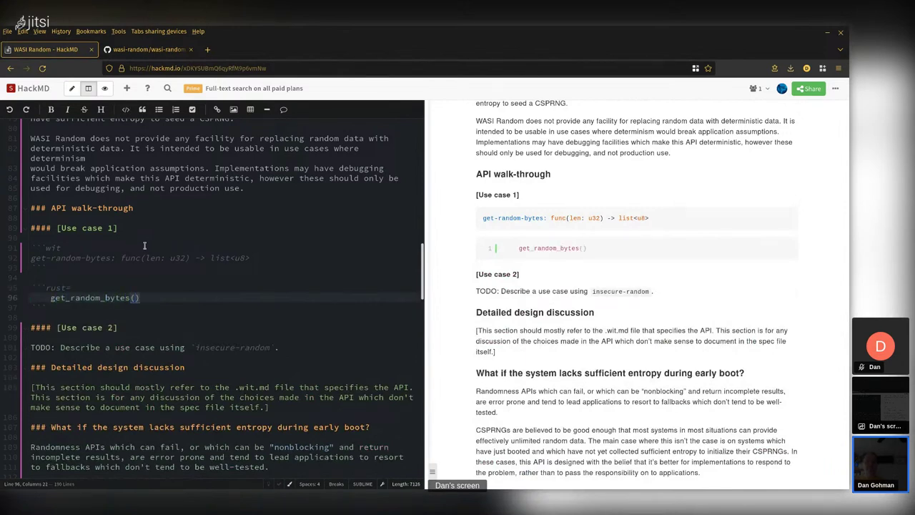
pyautogui.write('len')
# Step: Complete the Rust call as "let bytes: Vec<u8> = get_random_bytes(len);" and start a new line after it
pyautogui.press('Home')
pyautogui.press('Right')
pyautogui.write('let bytesa')
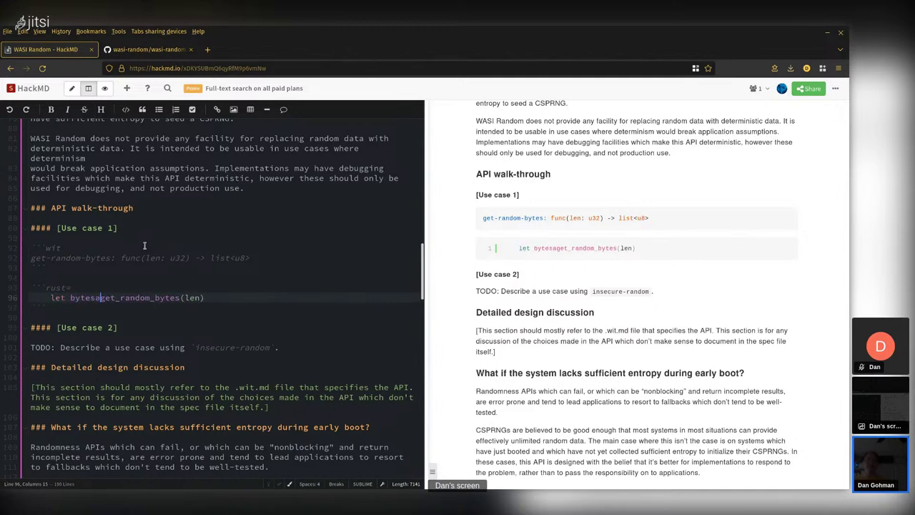
pyautogui.press('BackSpace')
pyautogui.write(': ')
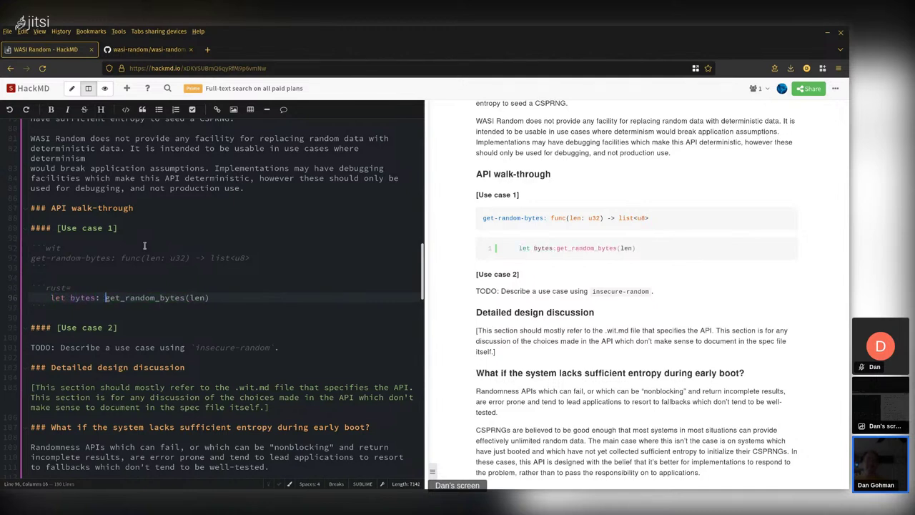
pyautogui.write('Vec<u8> ')
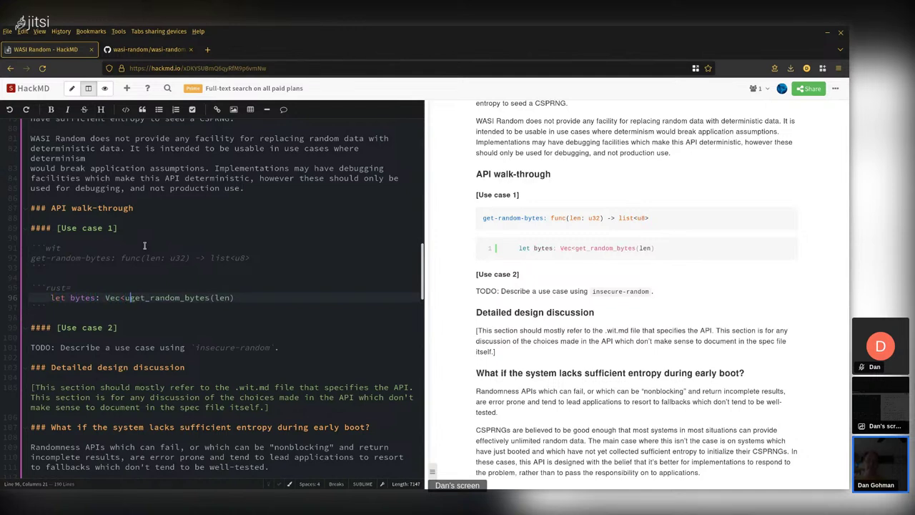
pyautogui.write('=')
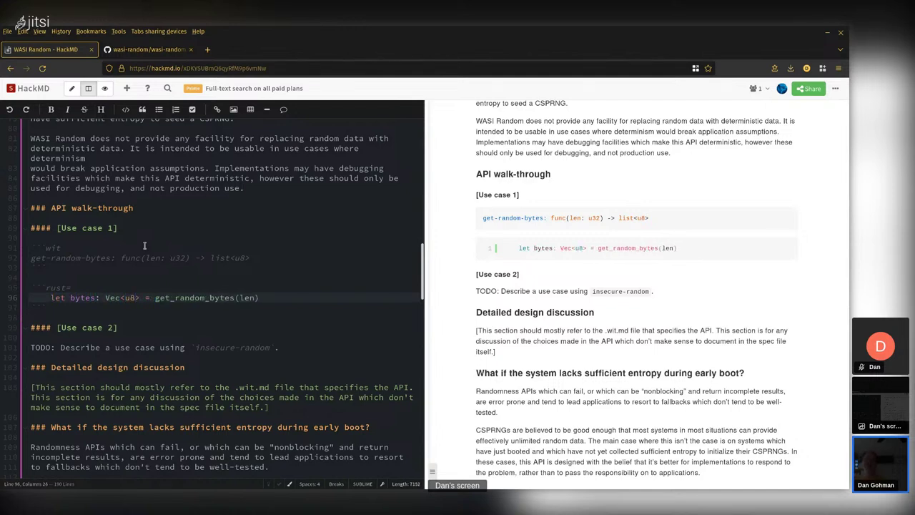
pyautogui.press('End')
pyautogui.write(';')
pyautogui.press('Return')
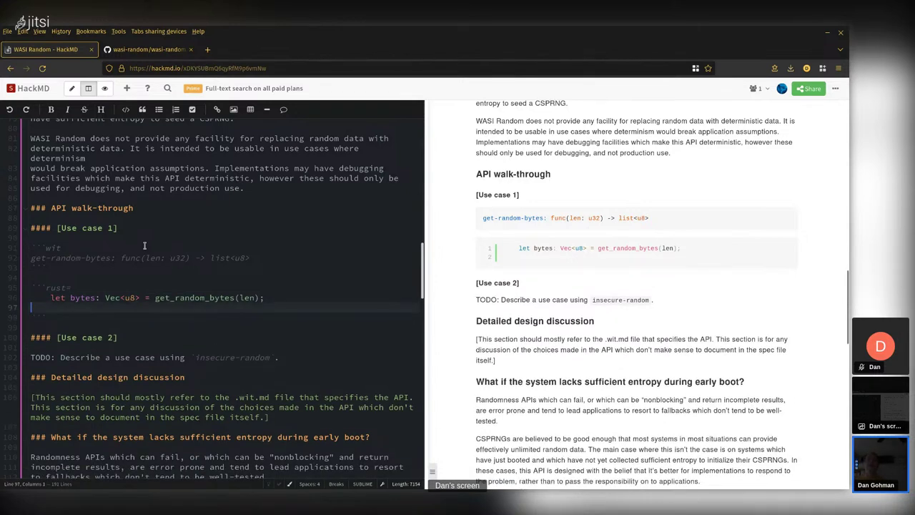
# Step: Insert the line "let len: 32 = how_many_bytes_you_want();" above the bytes declaration in the Rust block
pyautogui.click(171, 288)
pyautogui.press('Return')
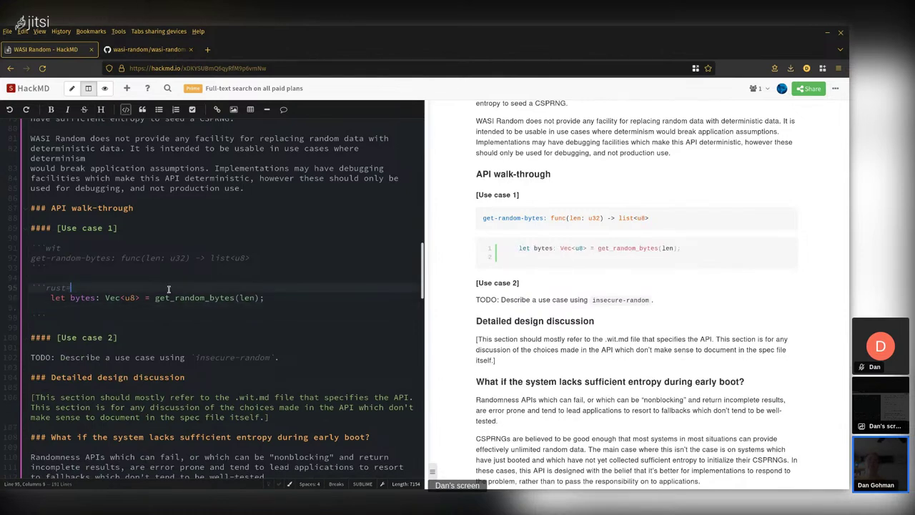
pyautogui.write('len')
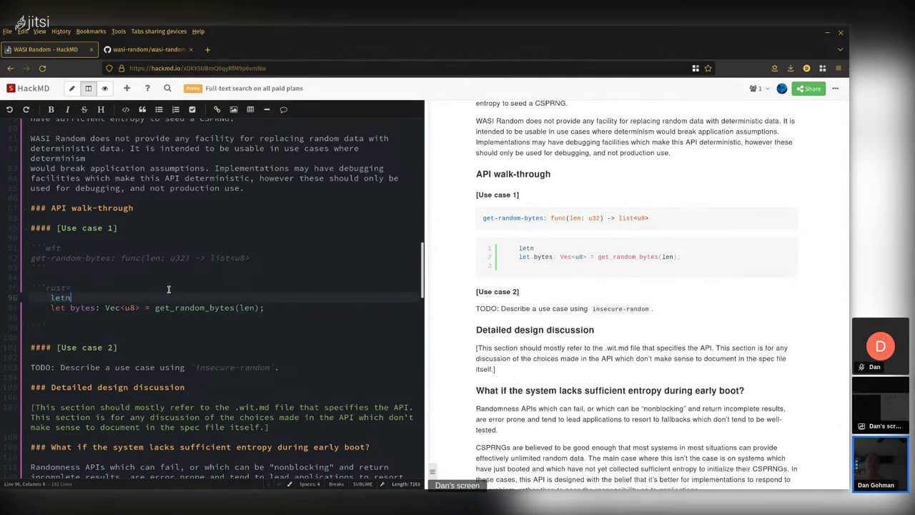
pyautogui.press('BackSpace')
pyautogui.press('BackSpace')
pyautogui.write('t len: 32 = how_many_bytes_you_want();')
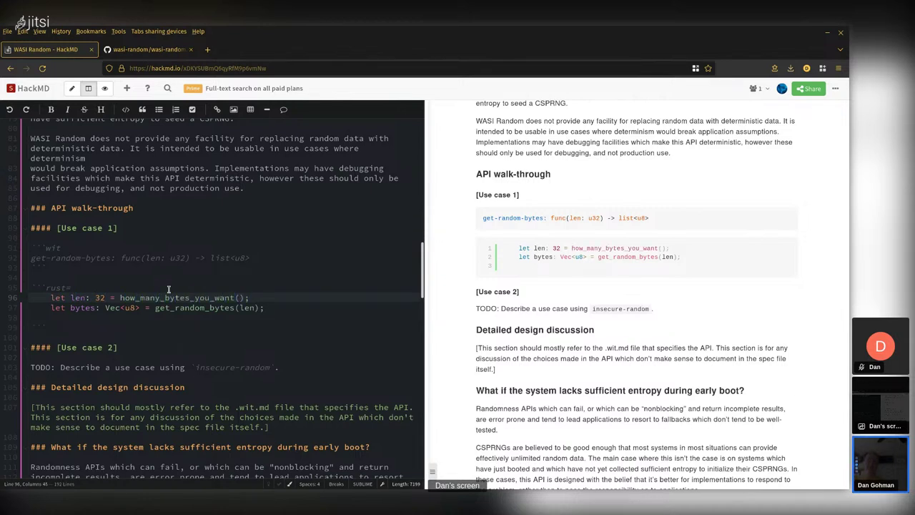
# Step: Separate the len and bytes declarations with a blank line and remove the empty line at the end of the Rust block
pyautogui.press('Return')
pyautogui.press('Down')
pyautogui.press('Down')
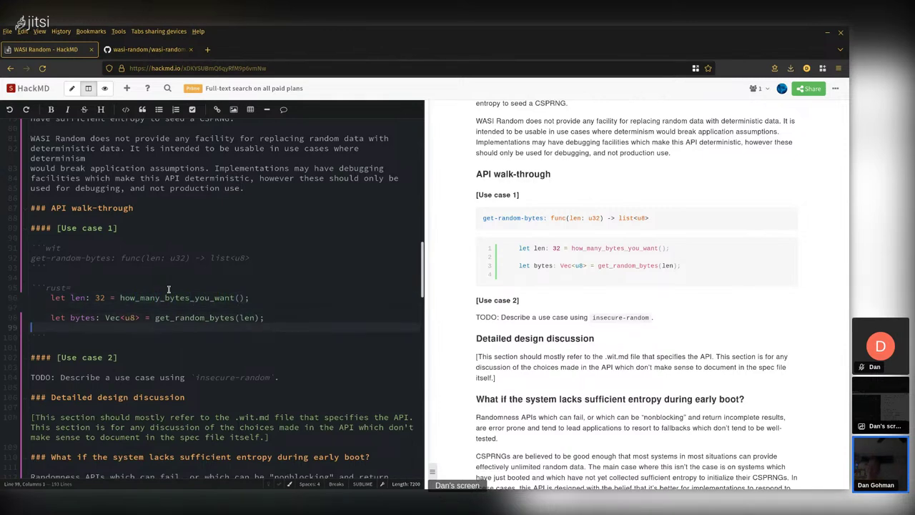
pyautogui.press('Delete')
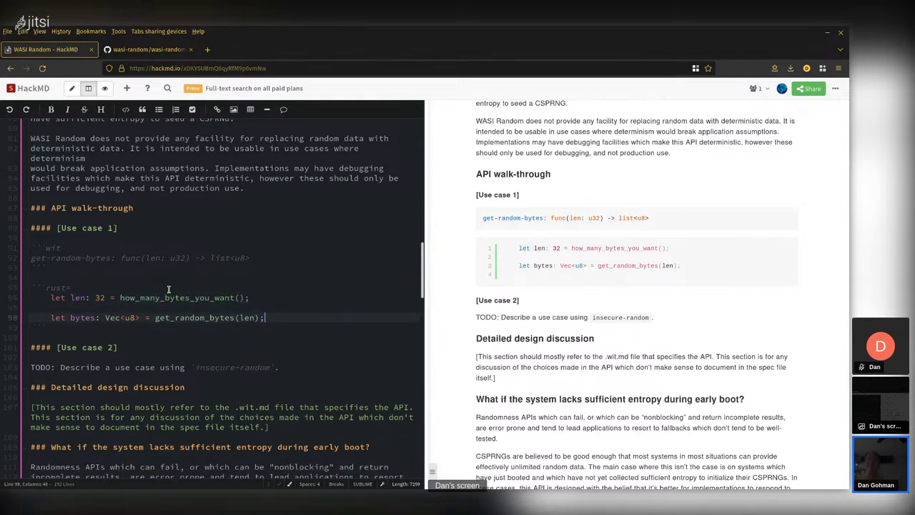
pyautogui.press('End')
pyautogui.click(135, 286)
pyautogui.click(151, 329)
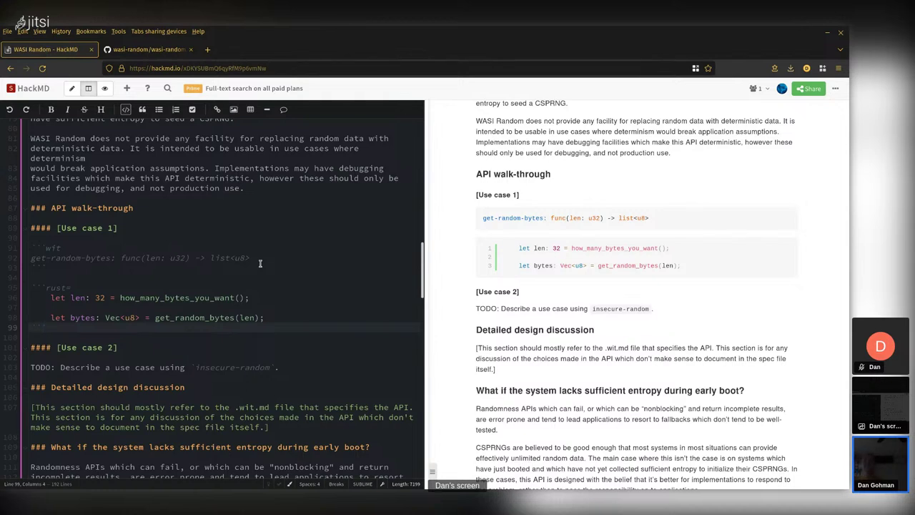
# Step: Replace the [Use case 1] heading text with "Main API: getting random bytes"
pyautogui.moveTo(57, 229); pyautogui.dragTo(118, 228)
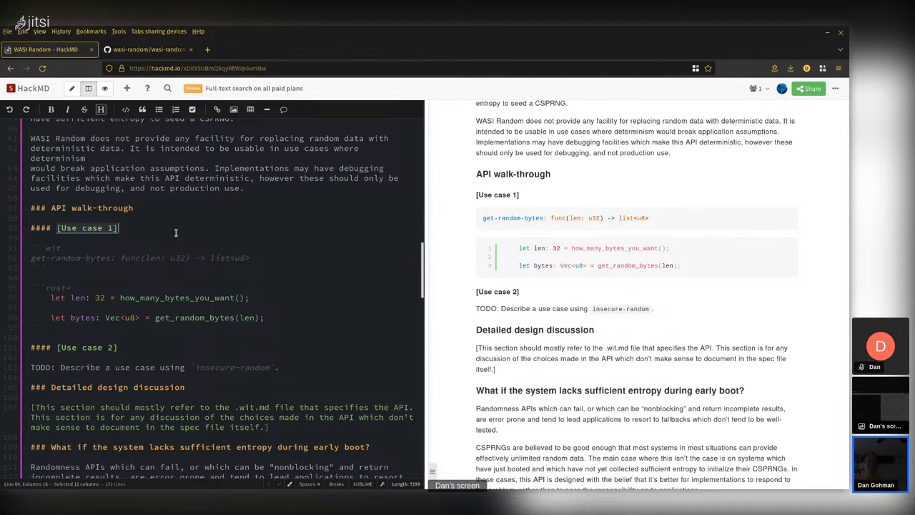
pyautogui.write('Main API: ')
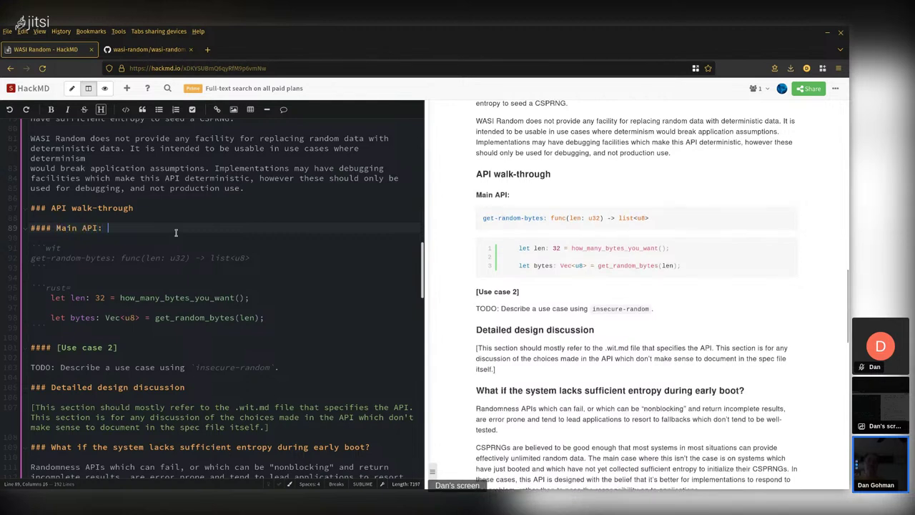
pyautogui.write('getting random bytes')
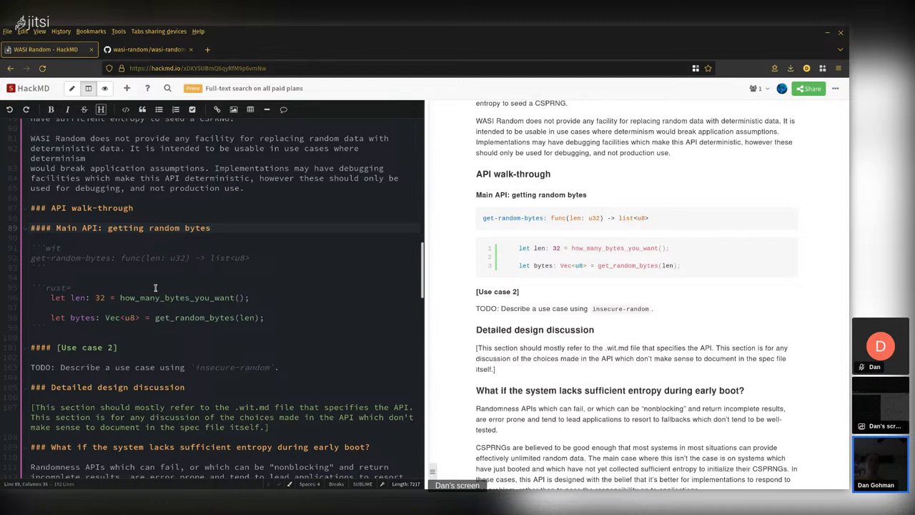
# Step: Add a level-four heading "Main API: getting random bytes faster" above [Use case 2], with blank lines beneath it
pyautogui.click(159, 341)
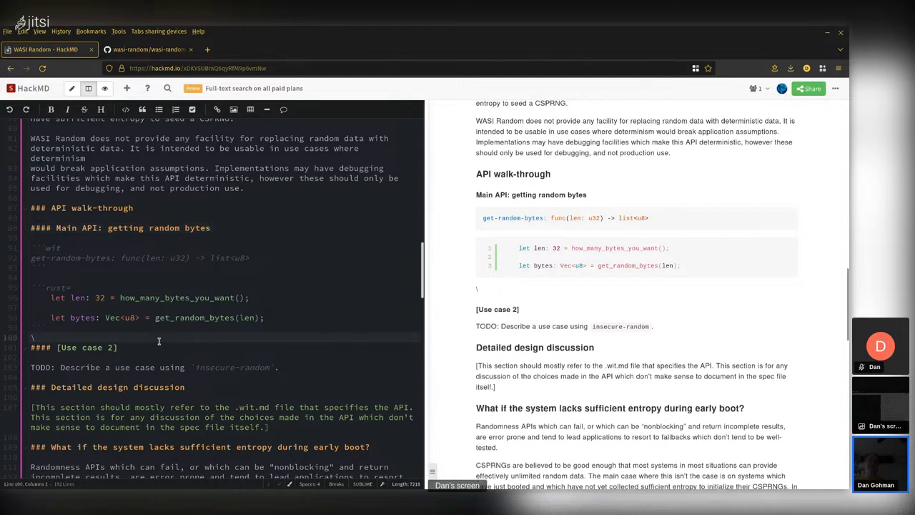
pyautogui.press('Return')
pyautogui.write('#### ')
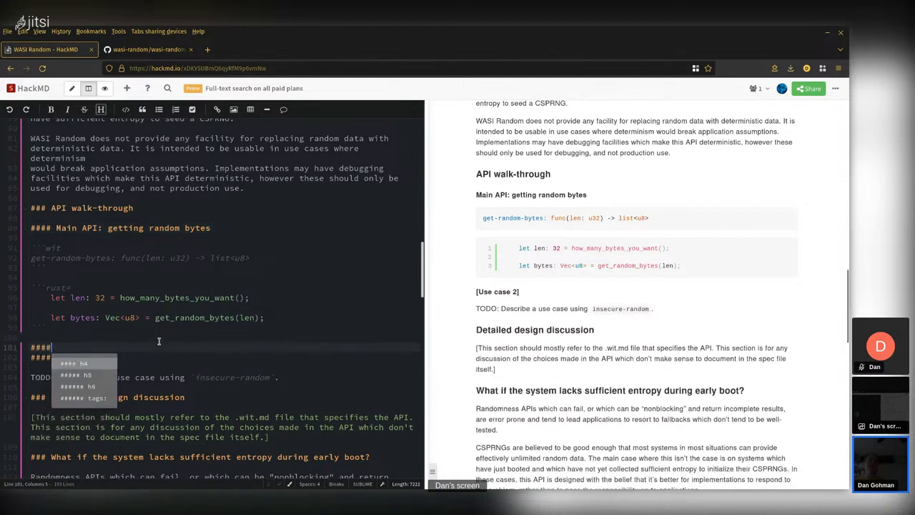
pyautogui.write('Main API')
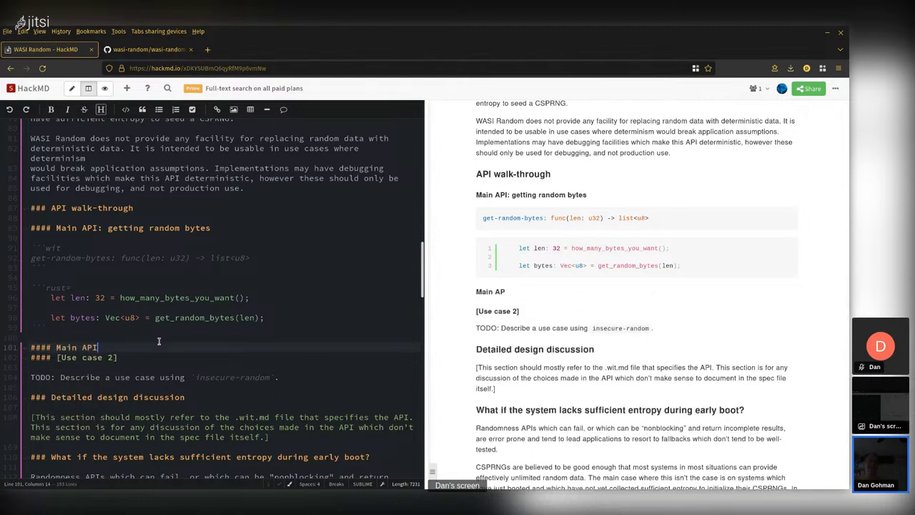
pyautogui.write(': getting randombytes')
pyautogui.press('BackSpace')
pyautogui.press('BackSpace')
pyautogui.press('BackSpace')
pyautogui.press('BackSpace')
pyautogui.press('BackSpace')
pyautogui.write('bytes')
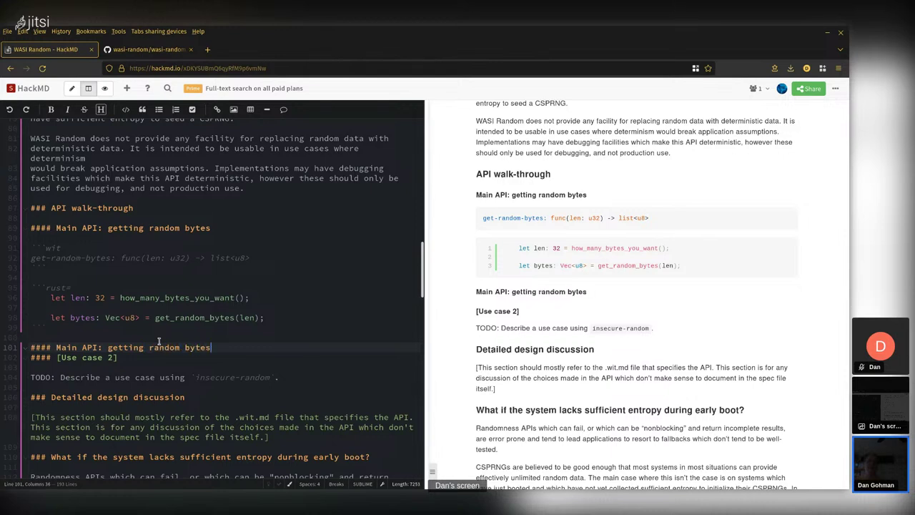
pyautogui.write(' faster')
pyautogui.press('Return')
pyautogui.press('Return')
pyautogui.press('Return')
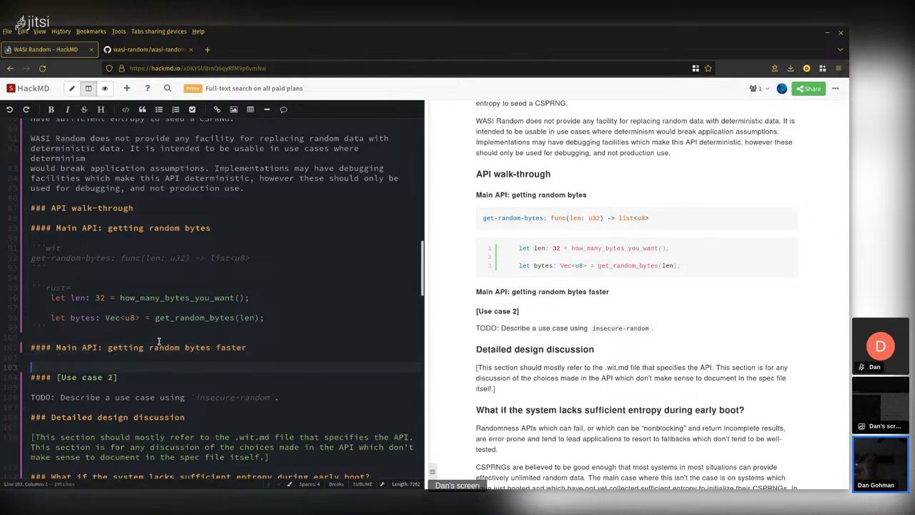
pyautogui.press('Up')
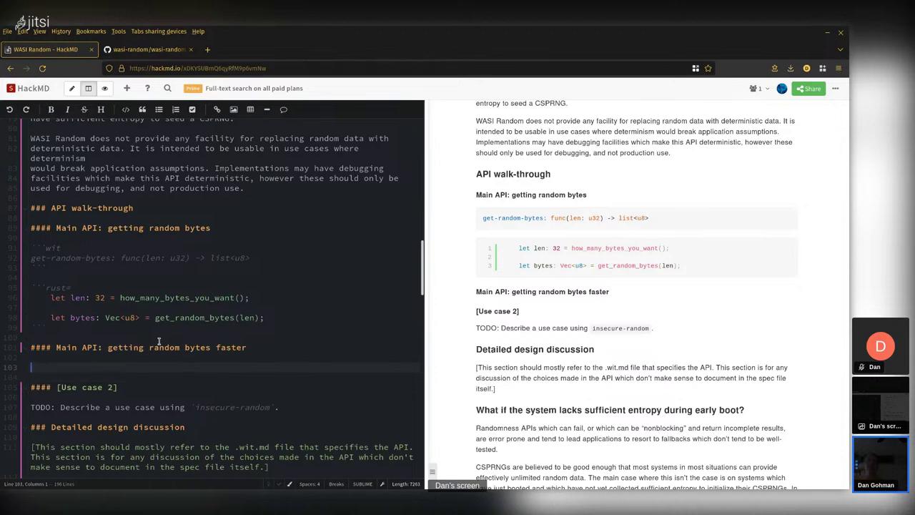
# Step: Copy the get-random-u64 signature from wasi-random.wit.md on GitHub and paste it under the "getting random bytes faster" heading in HackMD
pyautogui.click(150, 45)
pyautogui.scroll(-2, 399, 341)
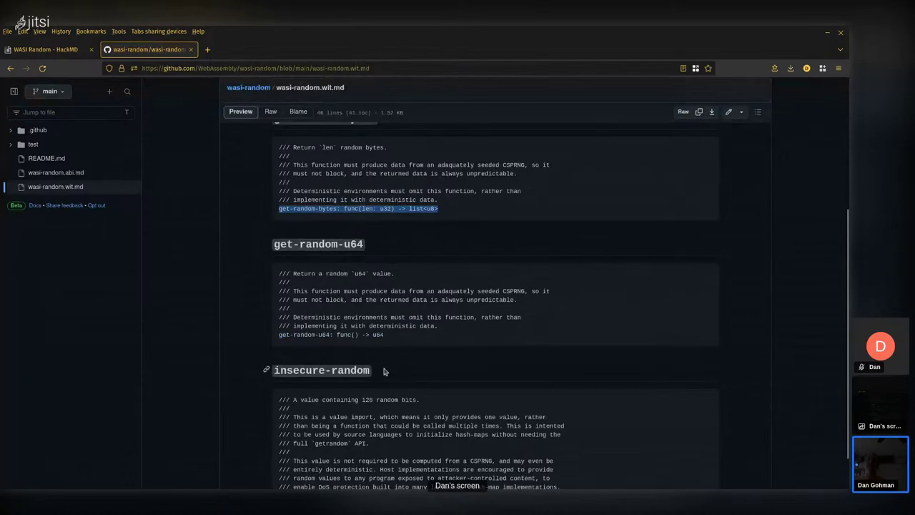
pyautogui.tripleClick(323, 336)
pyautogui.hotkey('ctrl', 'c')
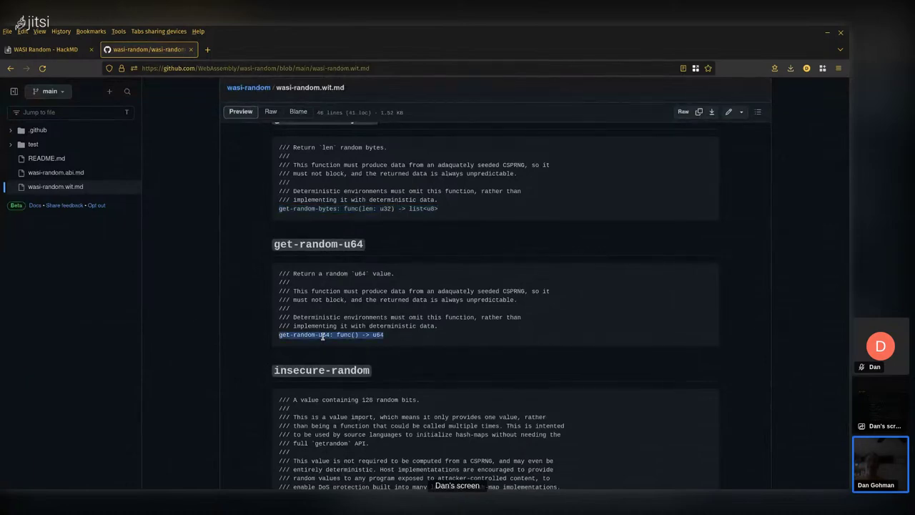
pyautogui.click(46, 49)
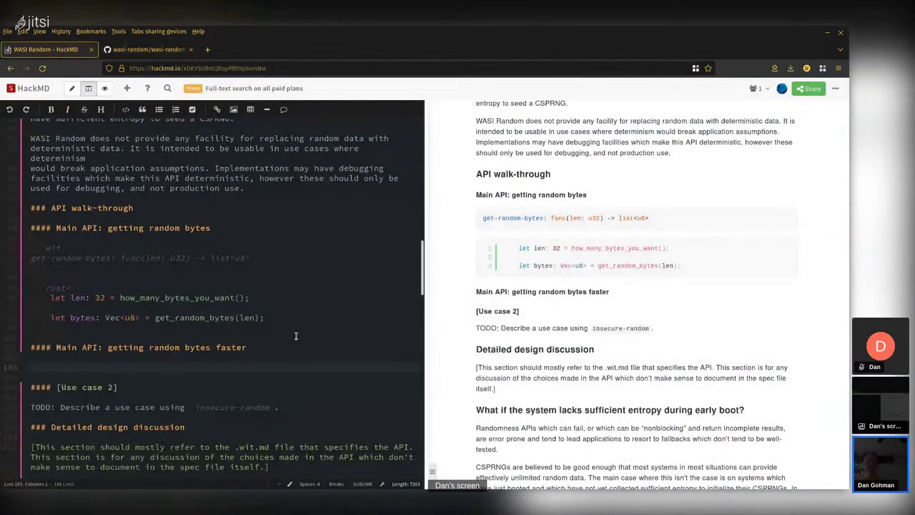
pyautogui.hotkey('ctrl', 'v')
pyautogui.press('Home')
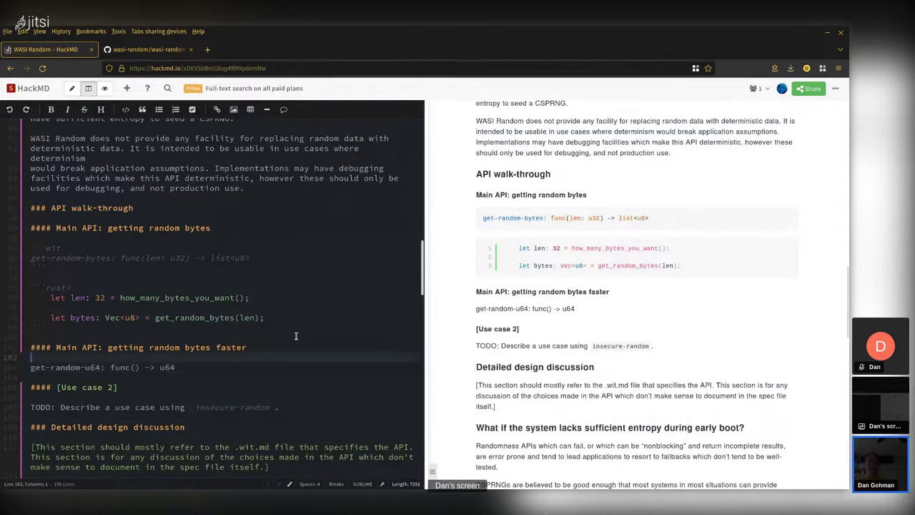
# Step: Wrap the get-random-u64 signature in a fenced code block marked wit
pyautogui.press('Return')
pyautogui.press('Up')
pyautogui.write('```wit')
pyautogui.press('Down')
pyautogui.press('Down')
pyautogui.press('Return')
pyautogui.press('Down')
pyautogui.press('Down')
pyautogui.write('```')
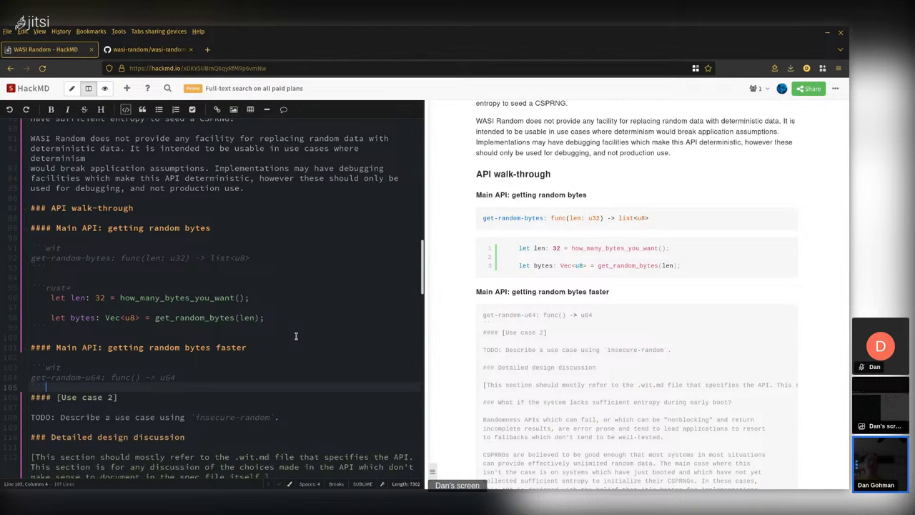
# Step: Open a fenced "rust=" code block below the get-random-u64 wit block, separated by a blank line
pyautogui.press('Return')
pyautogui.press('Return')
pyautogui.press('Return')
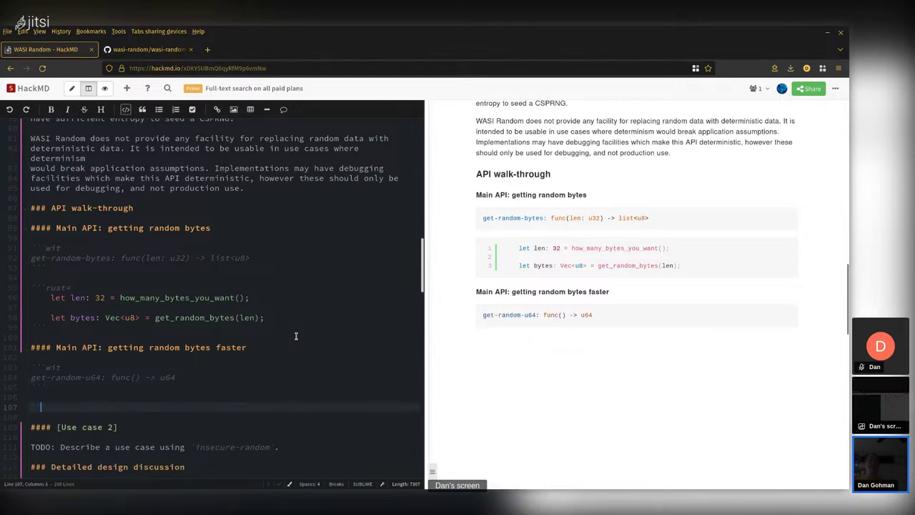
pyautogui.write('```rust=')
pyautogui.press('Return')
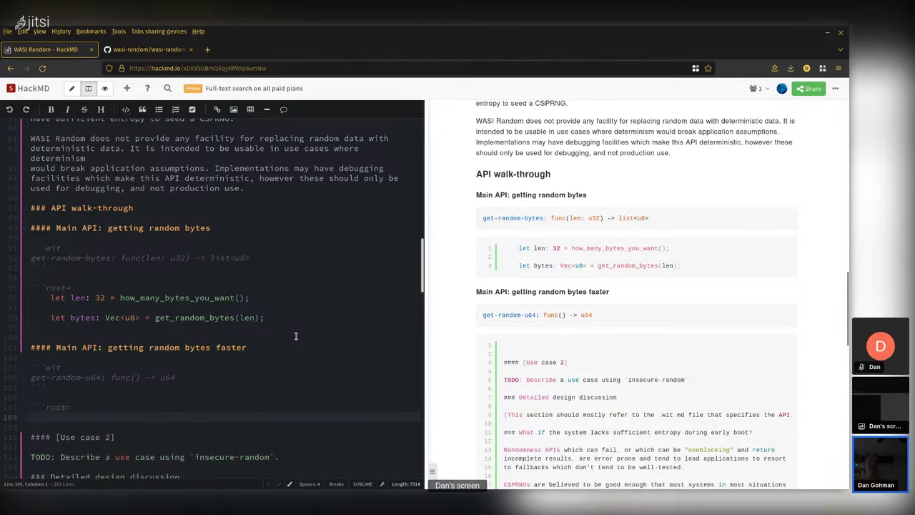
# Step: Enter the indented line "let data: u64 = get_random_u64();" in the new Rust block and close its fence
pyautogui.write('let bytes')
pyautogui.press('BackSpace')
pyautogui.press('BackSpace')
pyautogui.press('BackSpace')
pyautogui.press('BackSpace')
pyautogui.press('BackSpace')
pyautogui.press('BackSpace')
pyautogui.write('data')
pyautogui.press('BackSpace')
pyautogui.write('a: u64 ')
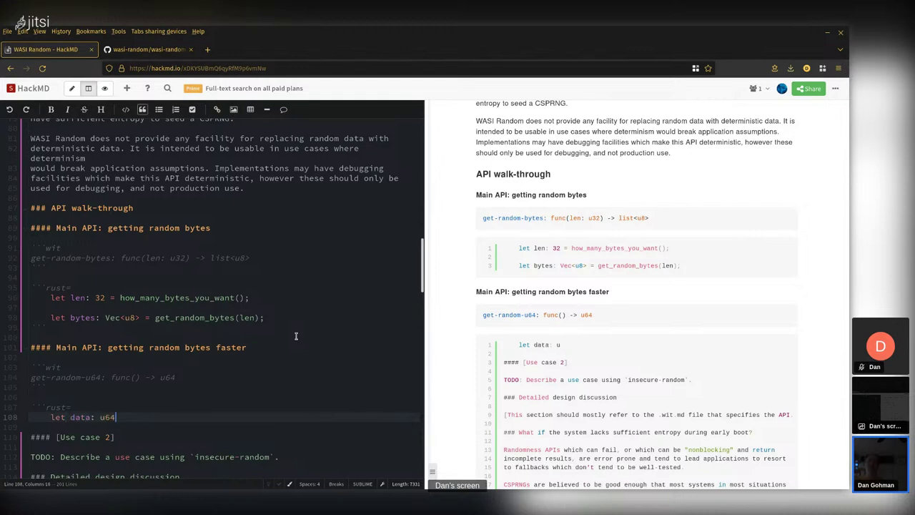
pyautogui.write('= get_random_u64();')
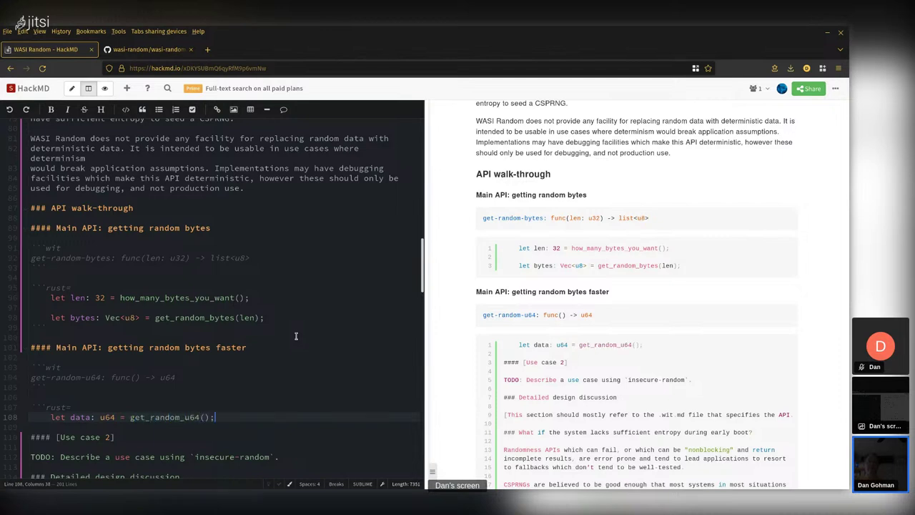
pyautogui.press('Return')
pyautogui.write('```')
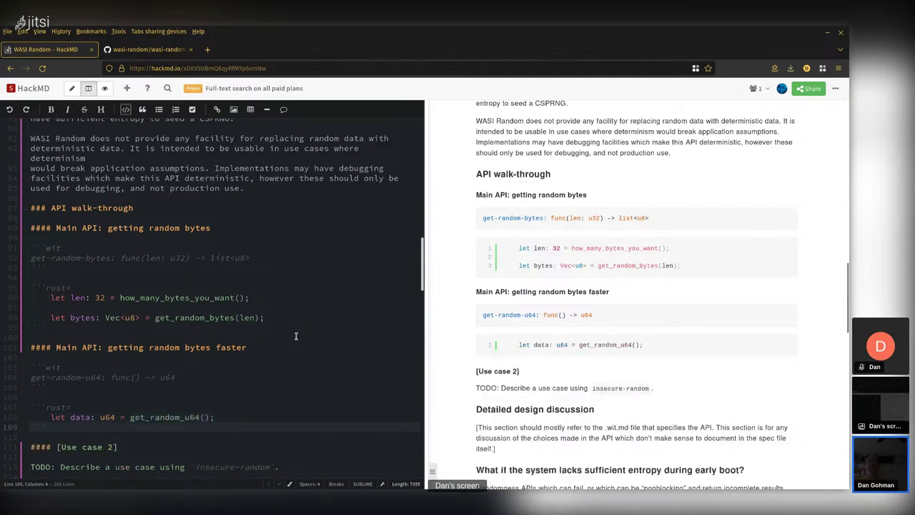
# Step: Insert the line "Return an list of random bytes:" above the get-random-bytes wit block, followed by a blank line
pyautogui.click(169, 274)
pyautogui.click(178, 241)
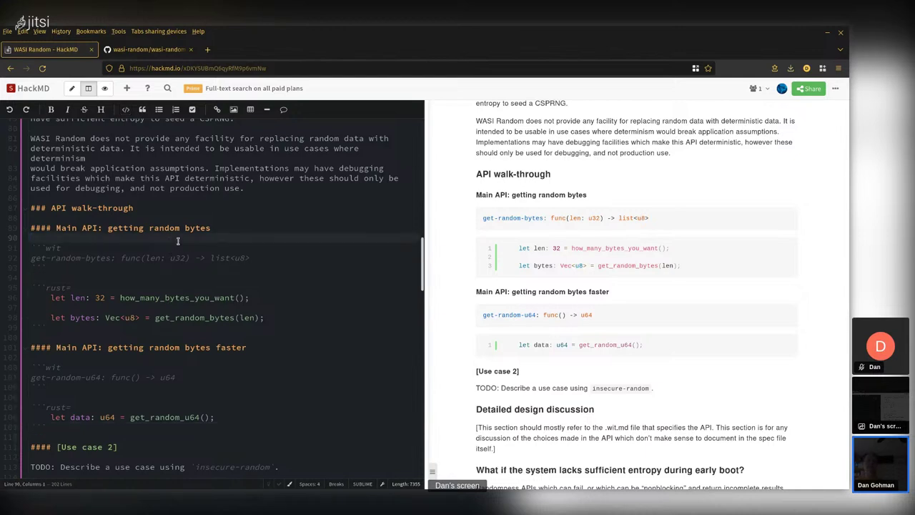
pyautogui.press('Return')
pyautogui.write('Return an ')
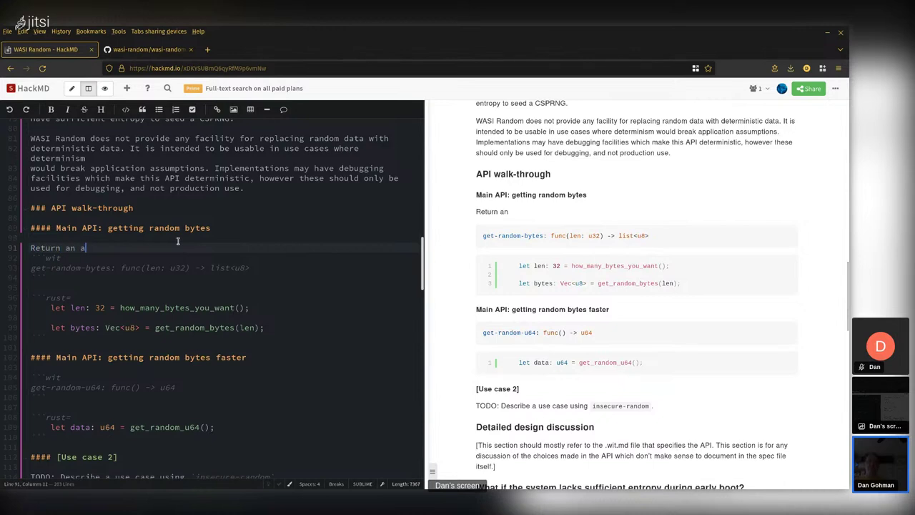
pyautogui.write('list of rand')
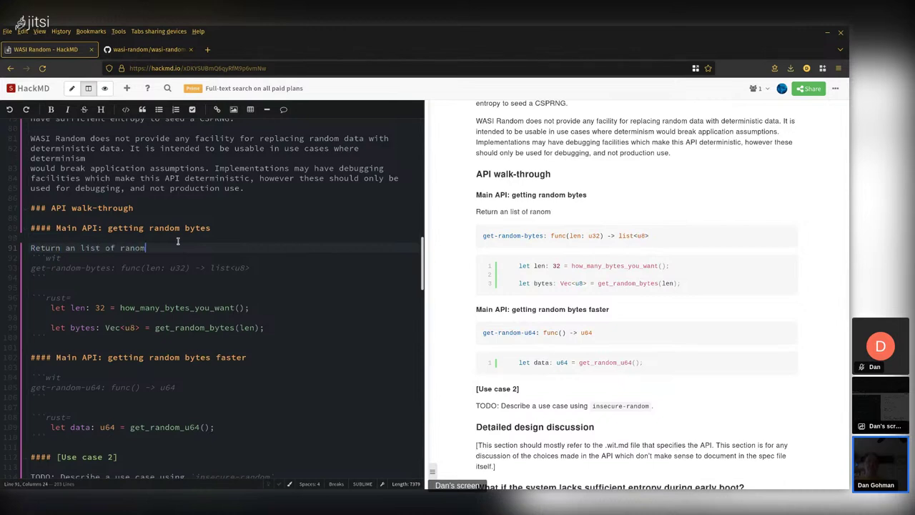
pyautogui.write('om bytes:')
pyautogui.press('Return')
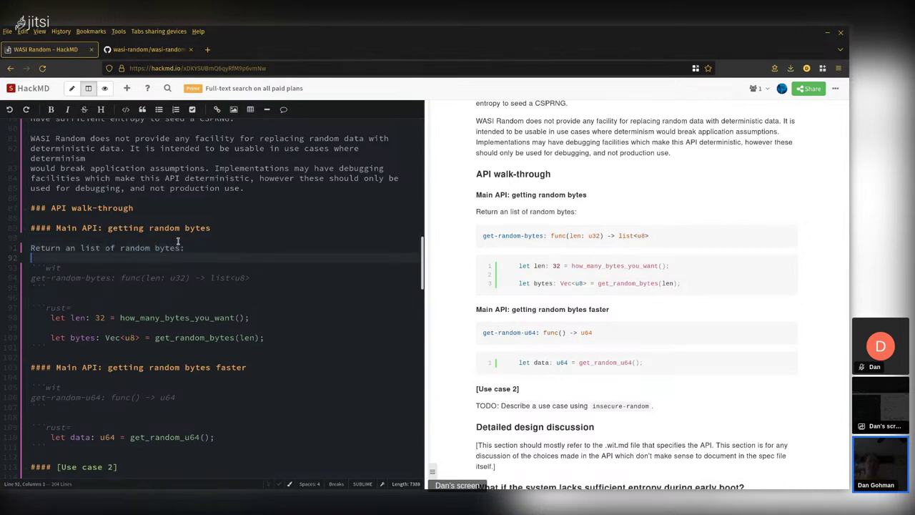
# Step: Insert the line "Return a random u64:" above the get-random-u64 wit block, followed by a blank line
pyautogui.click(139, 377)
pyautogui.press('Return')
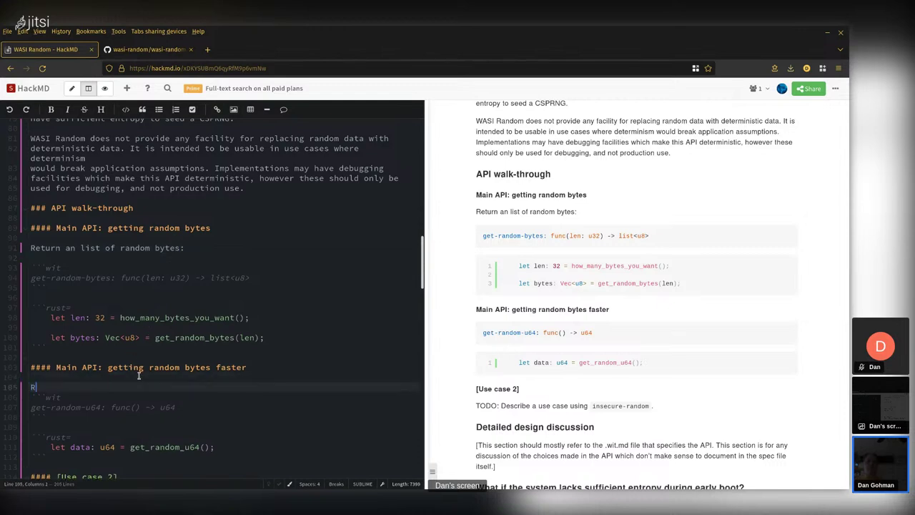
pyautogui.write('Return a random u64:')
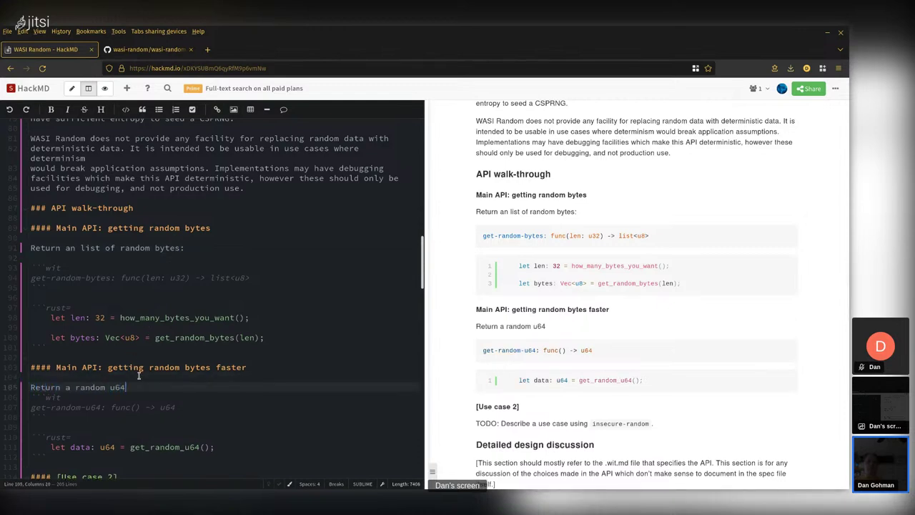
pyautogui.press('Return')
# Step: Replace the [Use case 2] heading text with "Hash-map DoS protection" and start a new paragraph beneath it
pyautogui.scroll(-1, 139, 373)
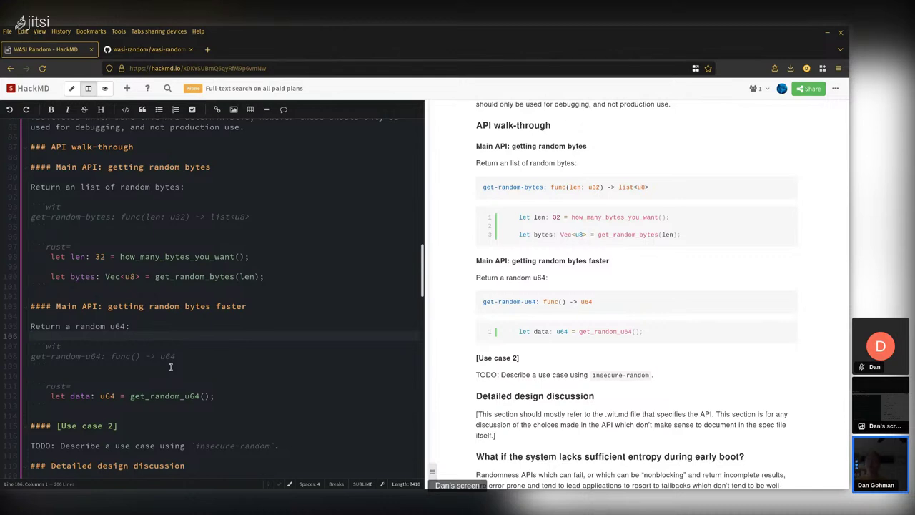
pyautogui.click(195, 406)
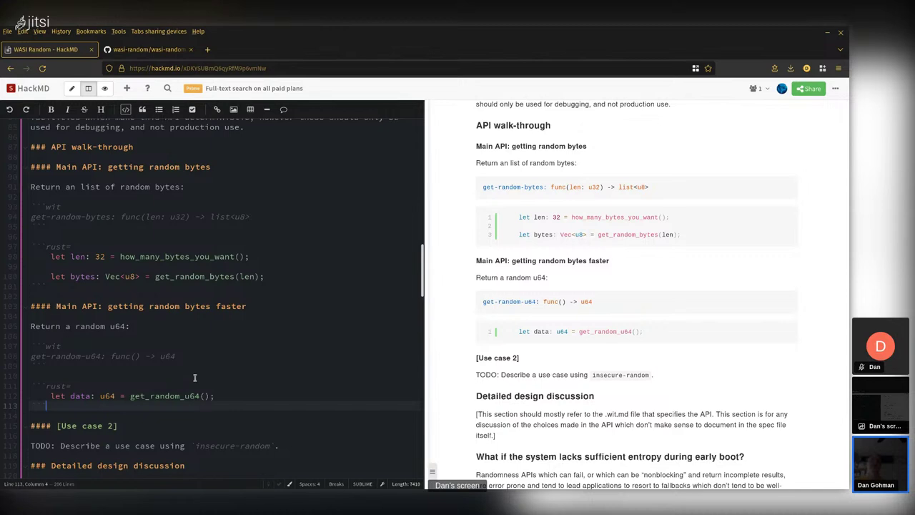
pyautogui.scroll(-2, 194, 378)
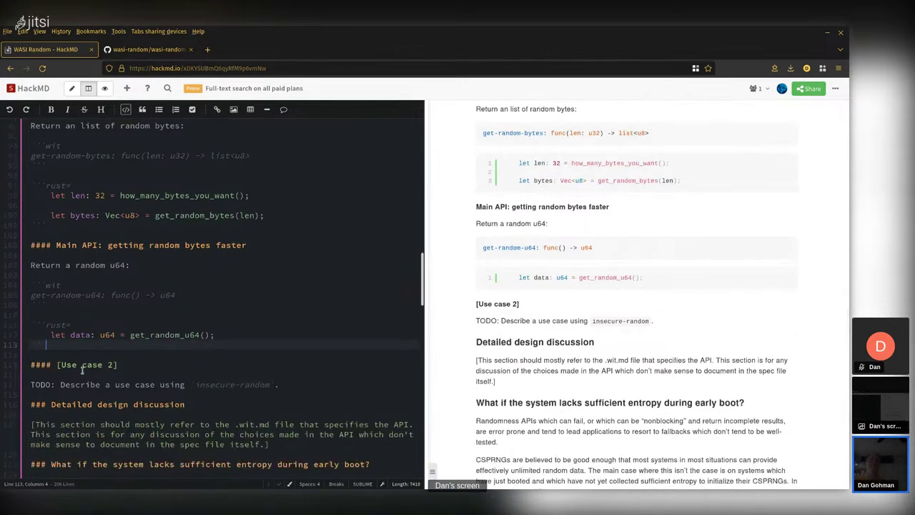
pyautogui.moveTo(58, 365); pyautogui.dragTo(120, 365)
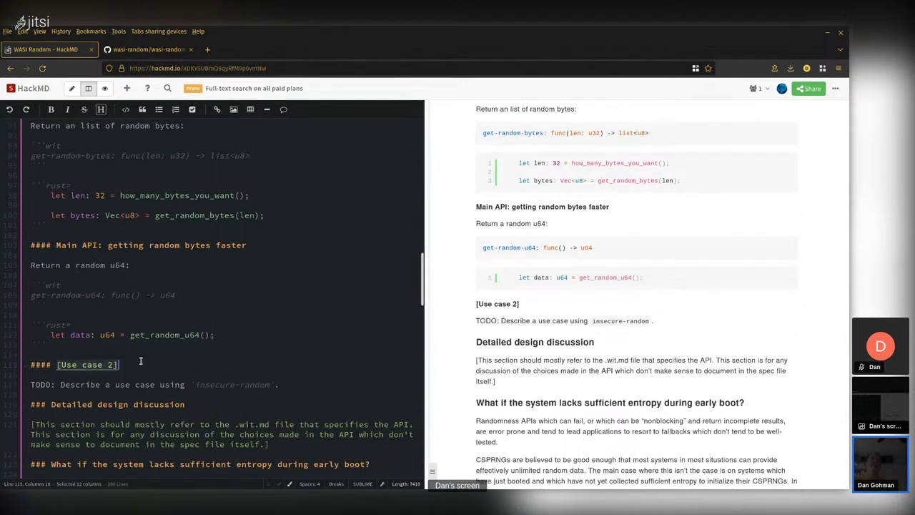
pyautogui.write('Ind')
pyautogui.press('BackSpace')
pyautogui.write('d')
pyautogui.press('BackSpace')
pyautogui.press('BackSpace')
pyautogui.press('BackSpace')
pyautogui.write('Hash-')
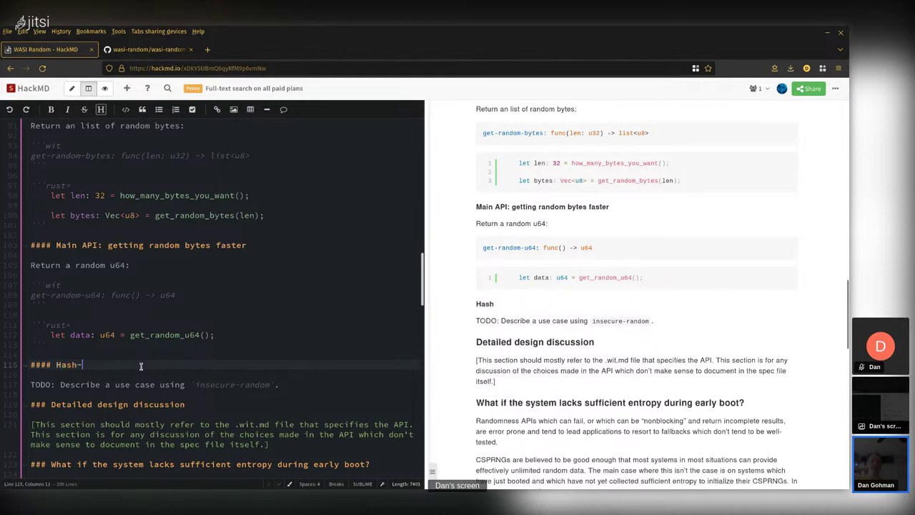
pyautogui.write('map DDO')
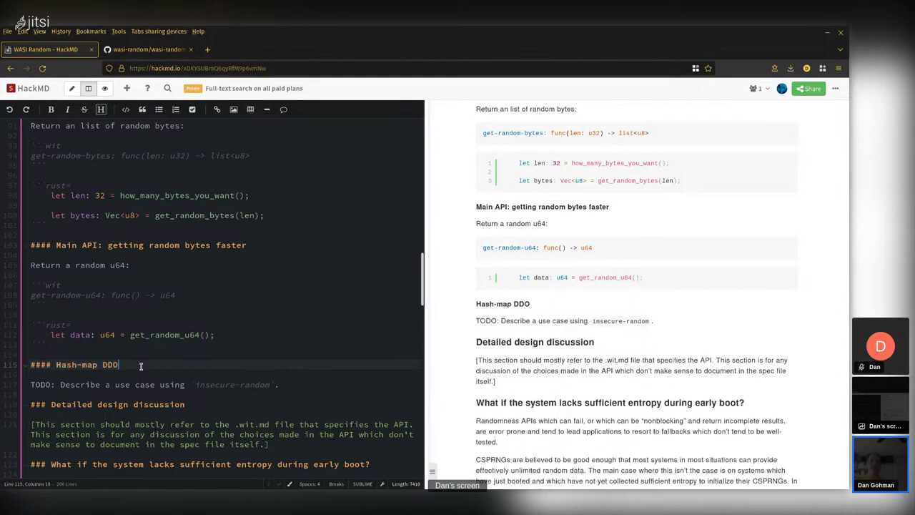
pyautogui.press('BackSpace')
pyautogui.write('oS protection')
pyautogui.press('Return')
pyautogui.press('Return')
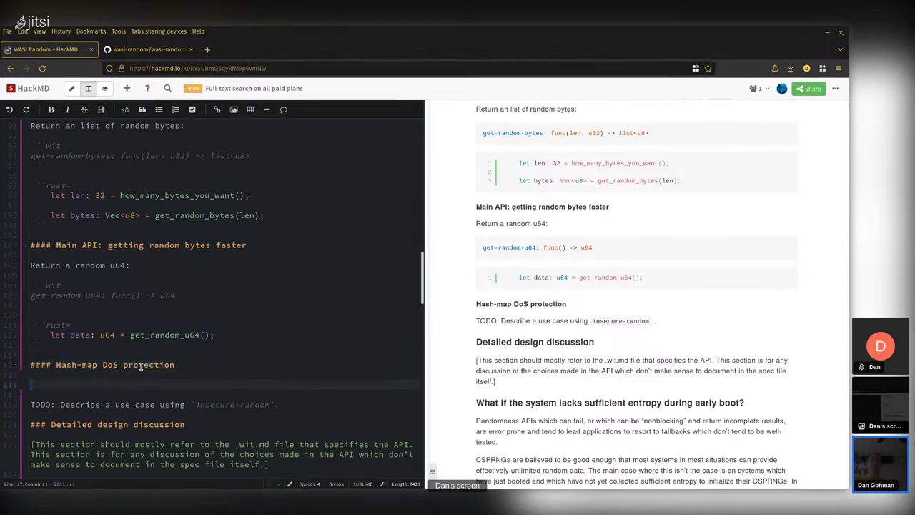
# Step: Switch to the wasi-random.wit.md page on GitHub and copy the "insecure-random: tuple<u64, u64>" line
pyautogui.click(144, 48)
pyautogui.scroll(-1, 361, 348)
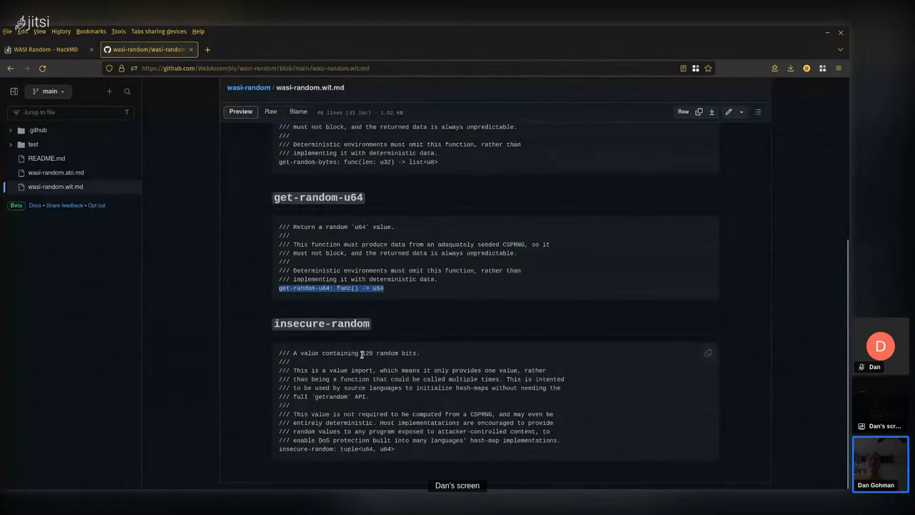
pyautogui.tripleClick(341, 449)
pyautogui.hotkey('ctrl', 'c')
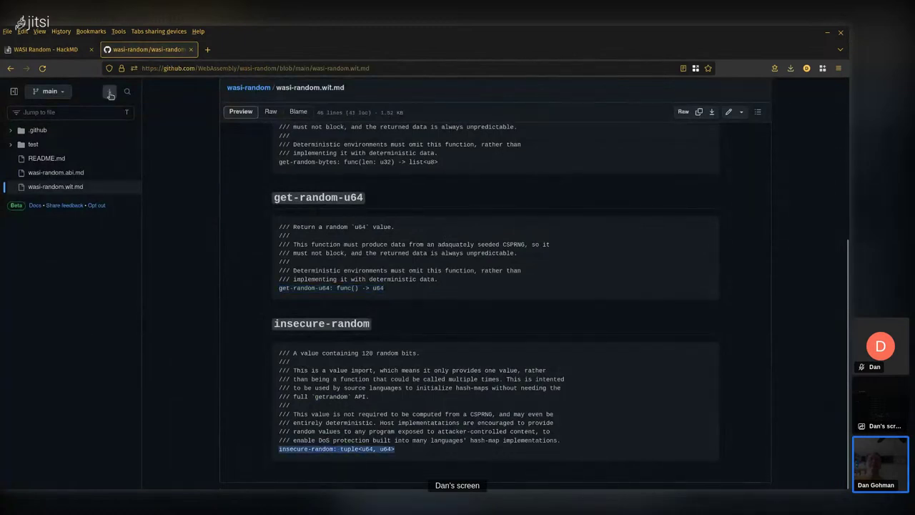
# Step: Back in the HackMD note, add a wit code block with the copied insecure-random line under Hash-map DoS protection, followed by blank lines
pyautogui.click(77, 53)
pyautogui.write('`')
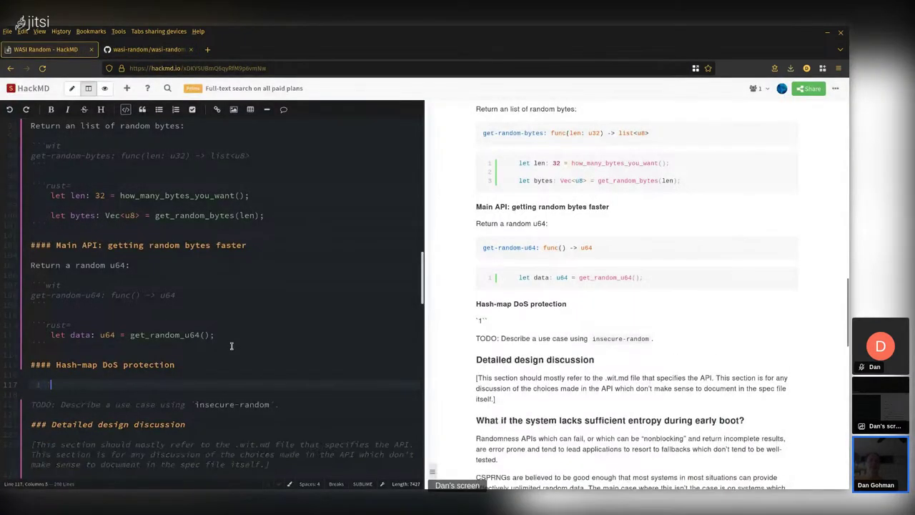
pyautogui.write('``wit')
pyautogui.press('Return')
pyautogui.hotkey('ctrl', 'v')
pyautogui.press('Down')
pyautogui.press('Return')
pyautogui.press('Return')
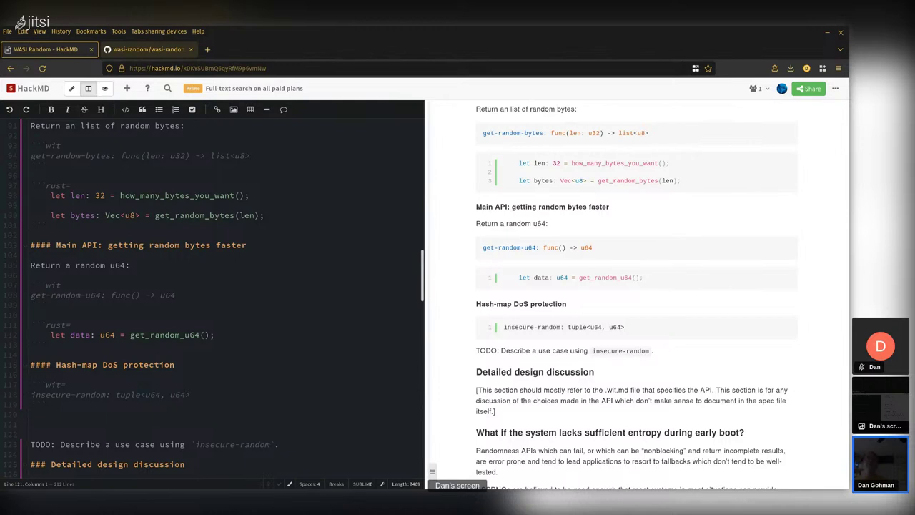
# Step: Correct the type of len to u32 in the get_random_bytes Rust example
pyautogui.hotkey('alt', 'Tab')
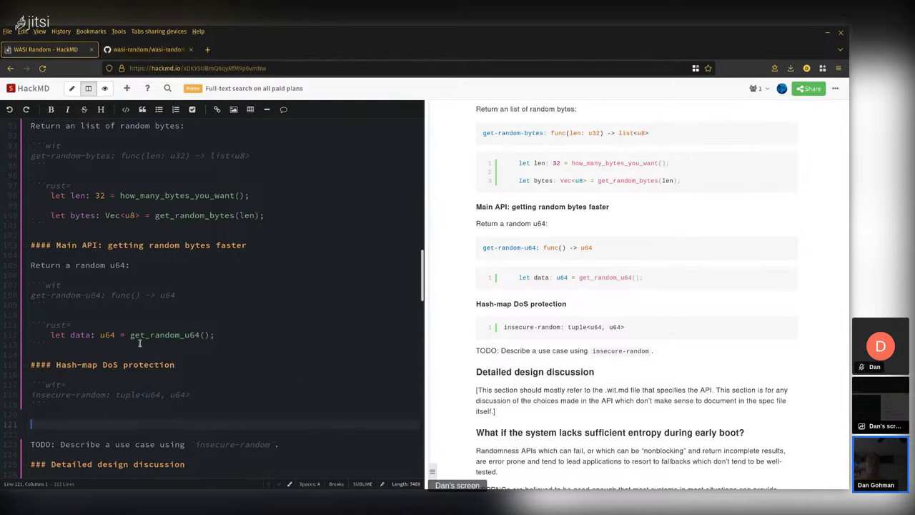
pyautogui.click(96, 196)
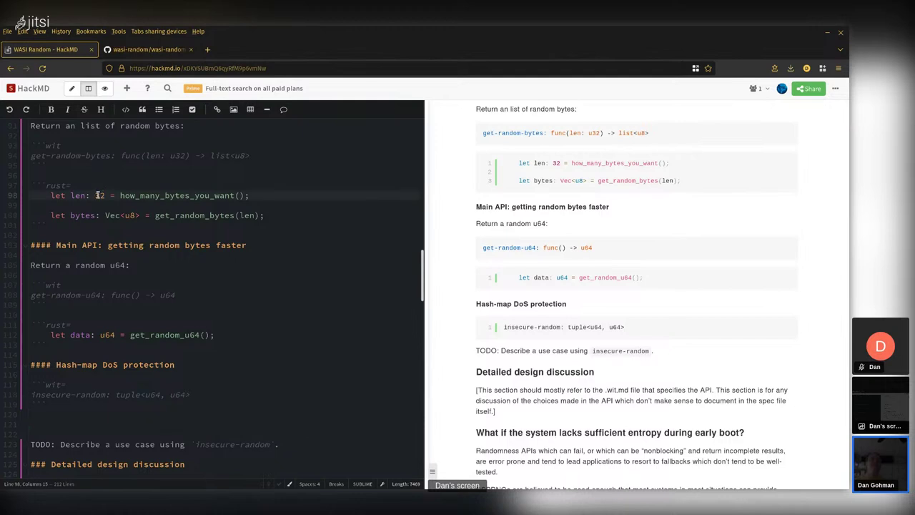
pyautogui.write('u')
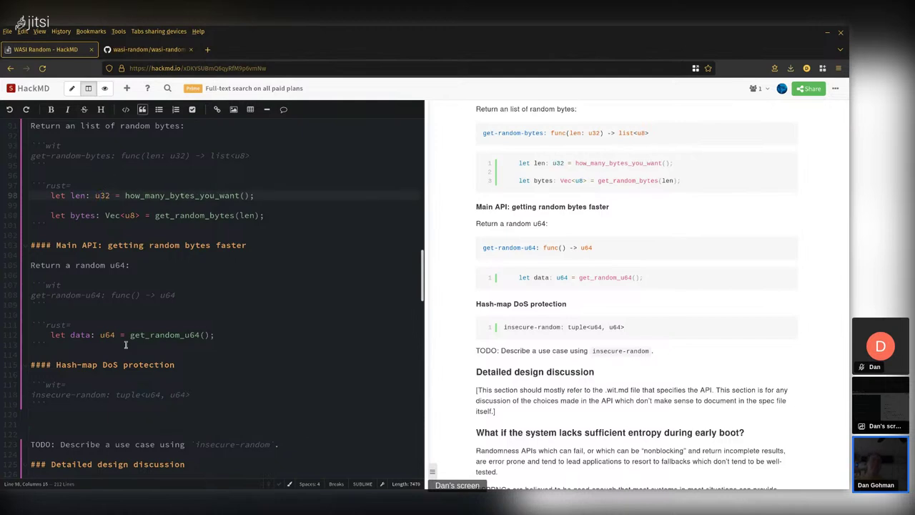
# Step: Add a rust code block below the insecure-random wit block containing the indented line "let init: (u64, u64) = insecure_random();"
pyautogui.click(108, 423)
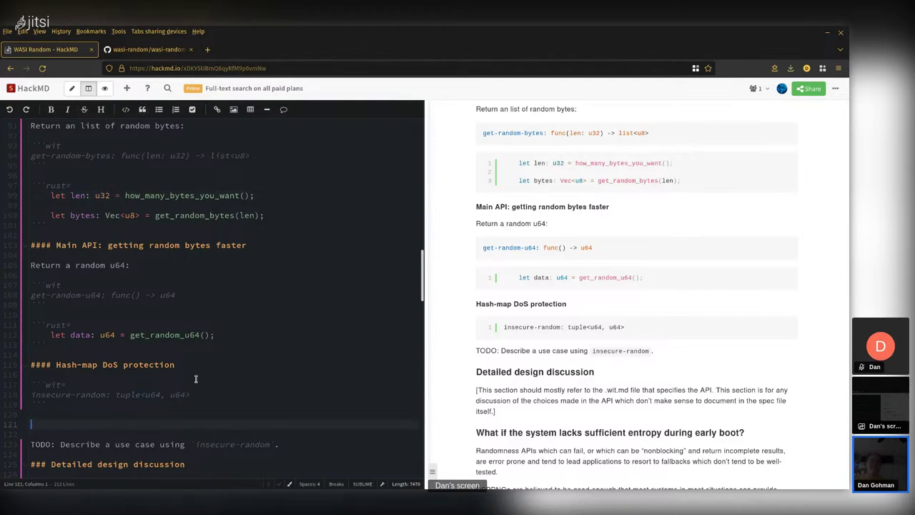
pyautogui.write('```rust')
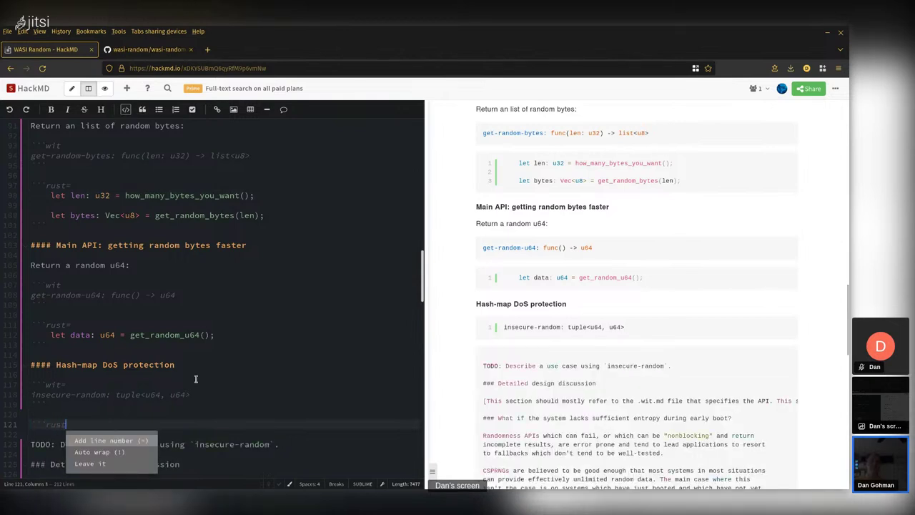
pyautogui.press('Return')
pyautogui.write('let ')
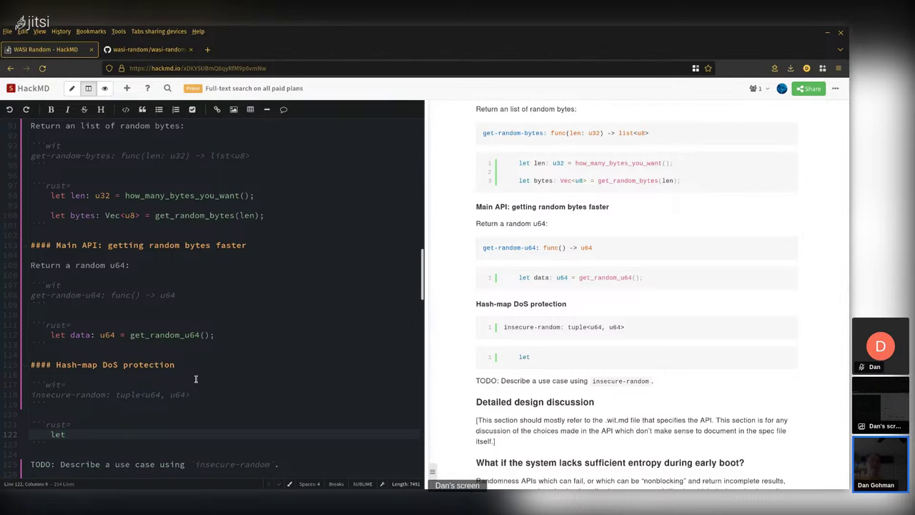
pyautogui.write('init: (u64,')
pyautogui.press('BackSpace')
pyautogui.press('BackSpace')
pyautogui.press('BackSpace')
pyautogui.press('BackSpace')
pyautogui.write('64, u64) ')
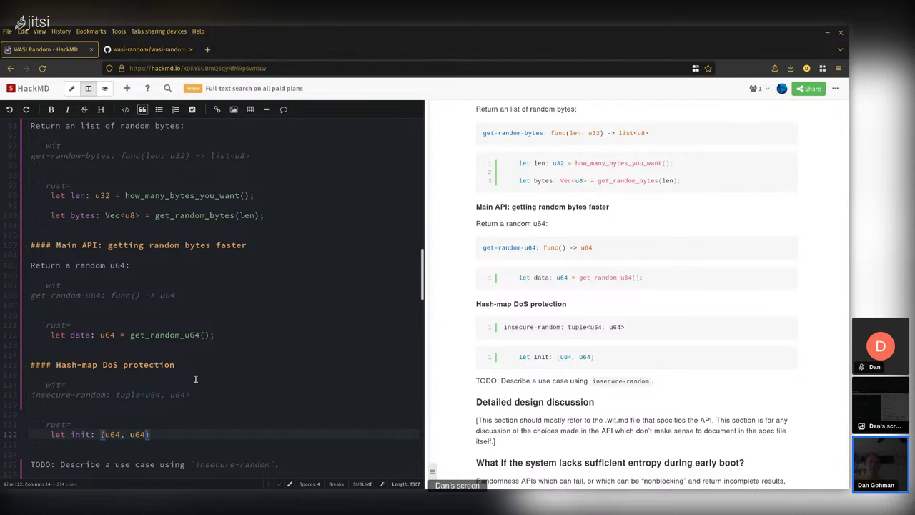
pyautogui.write('= insecure_random()')
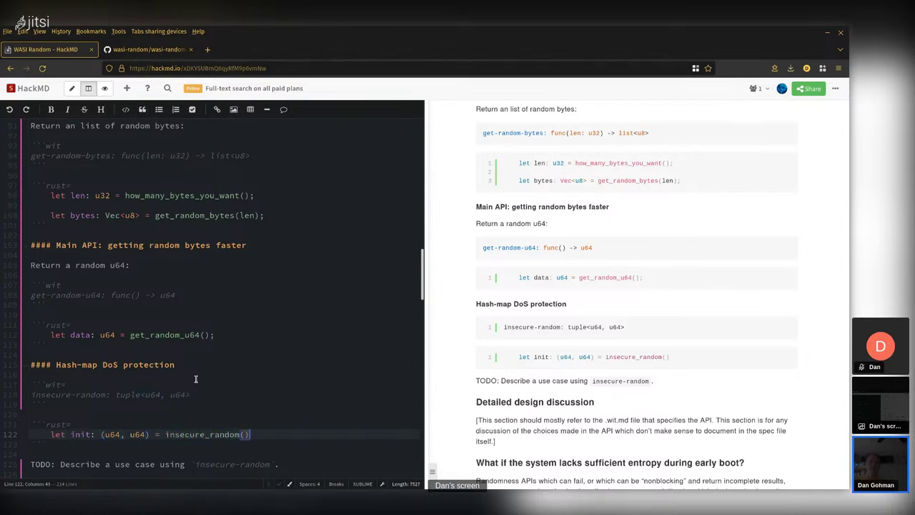
pyautogui.write(';')
pyautogui.press('Return')
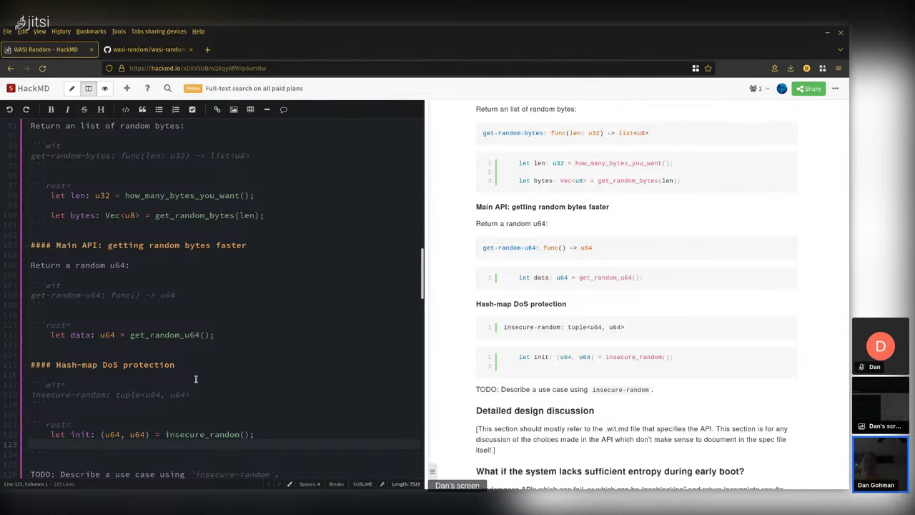
# Step: After a blank line in the same Rust block, add the indented call "initialize_hash_map(init.0, init.1);"
pyautogui.press('Return')
pyautogui.write('initialize_')
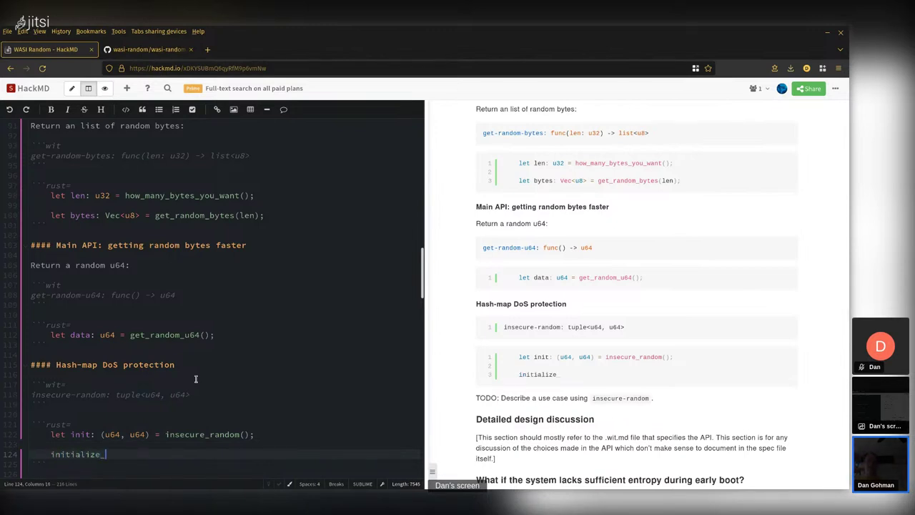
pyautogui.write('hash_map(init.0, init.')
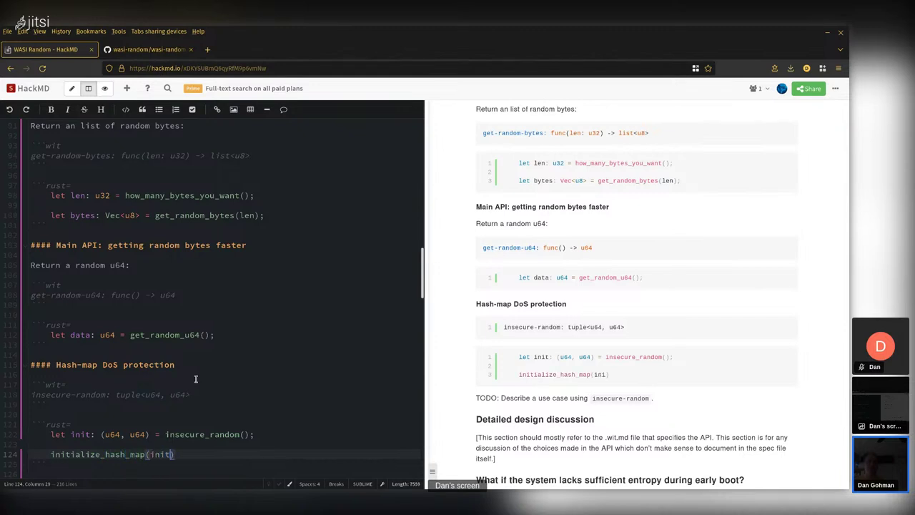
pyautogui.write('1);')
# Step: Insert the line "Return a pair of u64's that can be used to initialize a hash implementation:" above the insecure-random wit block
pyautogui.scroll(-2, 195, 379)
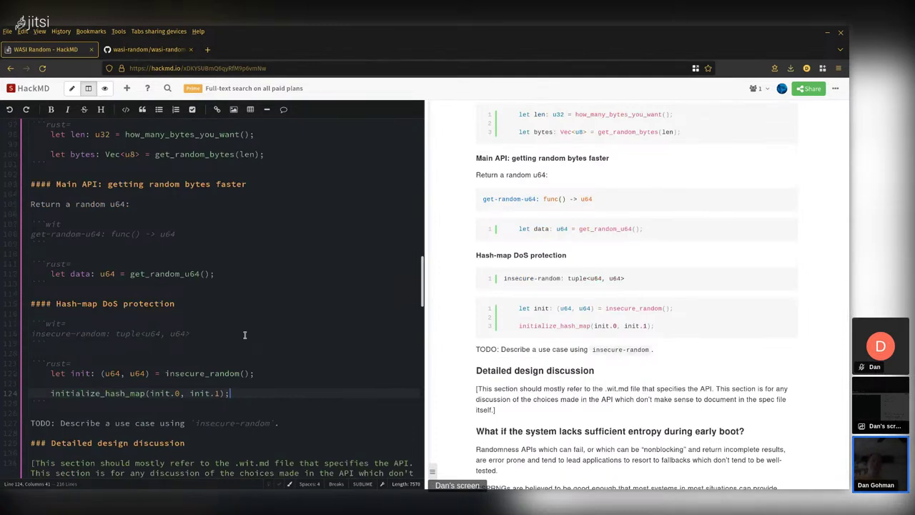
pyautogui.press('Up')
pyautogui.press('Up')
pyautogui.press('Up')
pyautogui.press('Up')
pyautogui.press('Up')
pyautogui.press('Up')
pyautogui.press('Up')
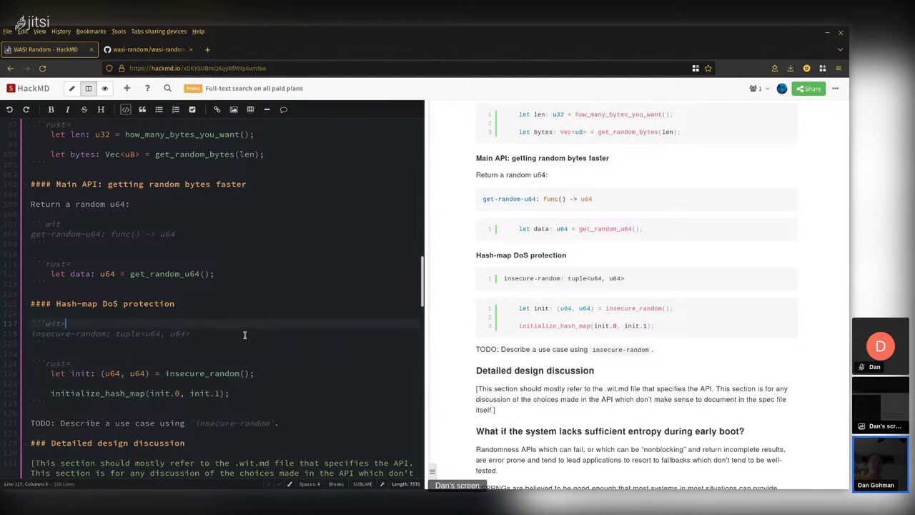
pyautogui.press('Return')
pyautogui.press('Up')
pyautogui.write("Return a pair of u64's that can be used to initialize a hash")
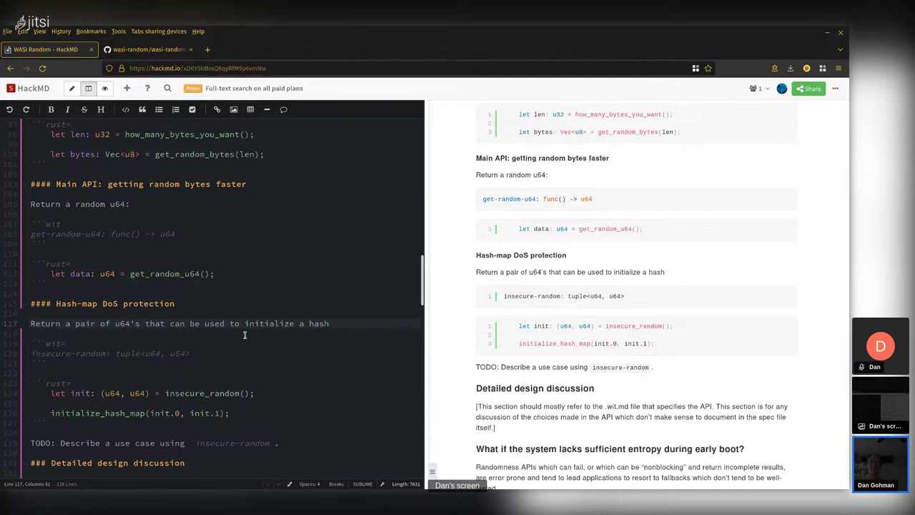
pyautogui.write(' implementation:')
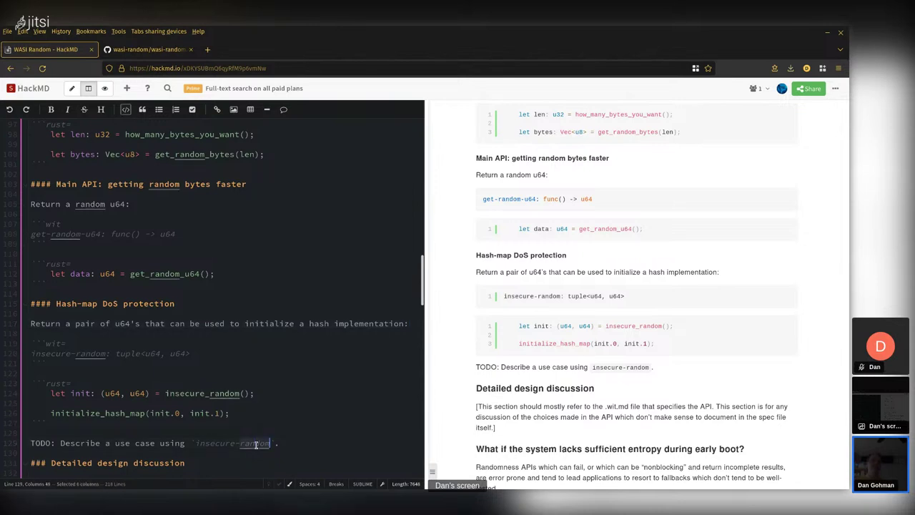
# Step: Delete the TODO line about describing an insecure-random use case, along with its extra blank line
pyautogui.tripleClick(257, 445)
pyautogui.press('BackSpace')
pyautogui.press('BackSpace')
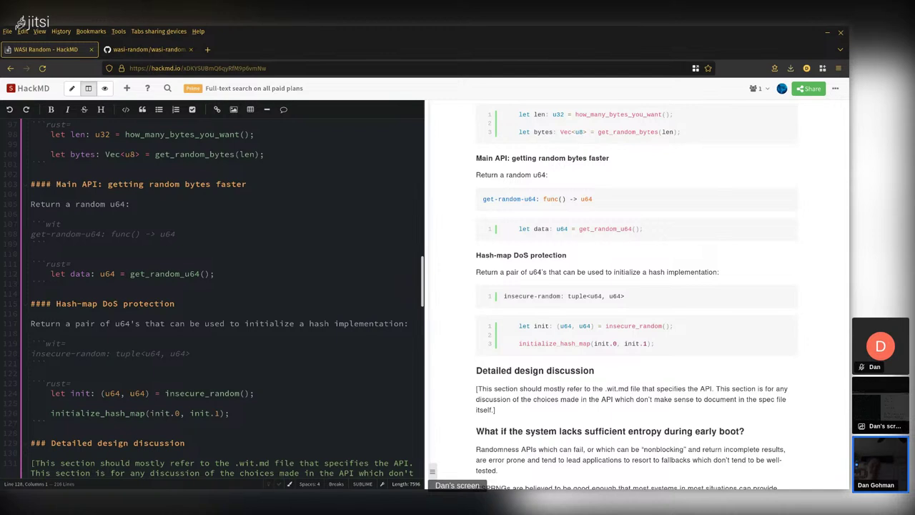
# Step: Below the insecure_random() line, add "let combined: u128 = init.0 as u128 | (init.1 as u128 << 64);" set off by a blank line
pyautogui.click(169, 413)
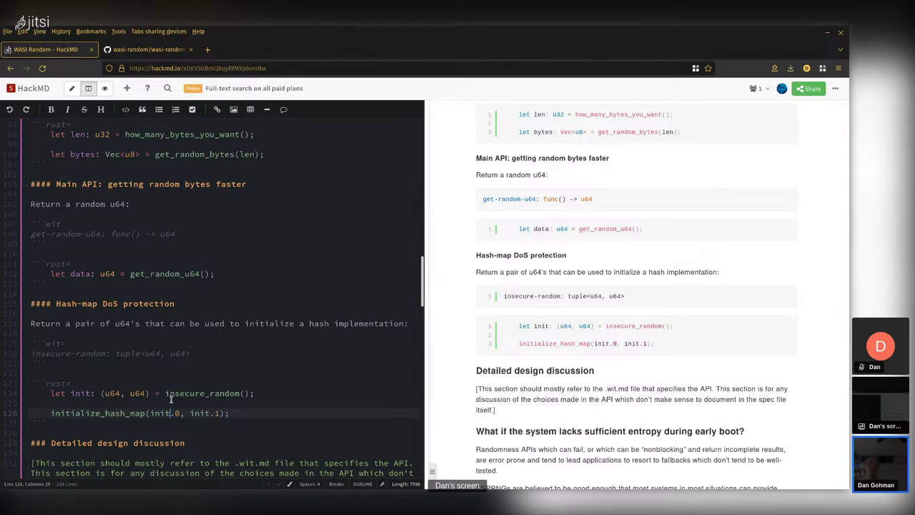
pyautogui.click(266, 394)
pyautogui.press('Return')
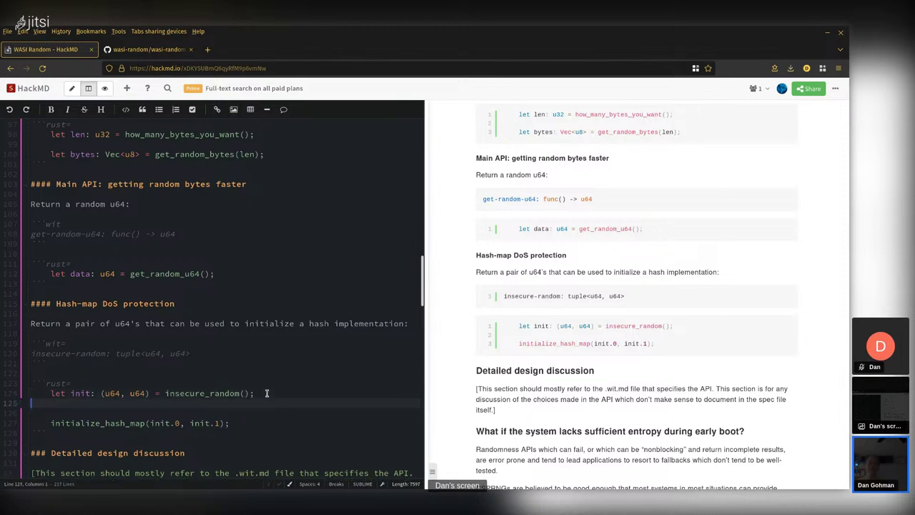
pyautogui.press('Return')
pyautogui.write('let combined: u128 =')
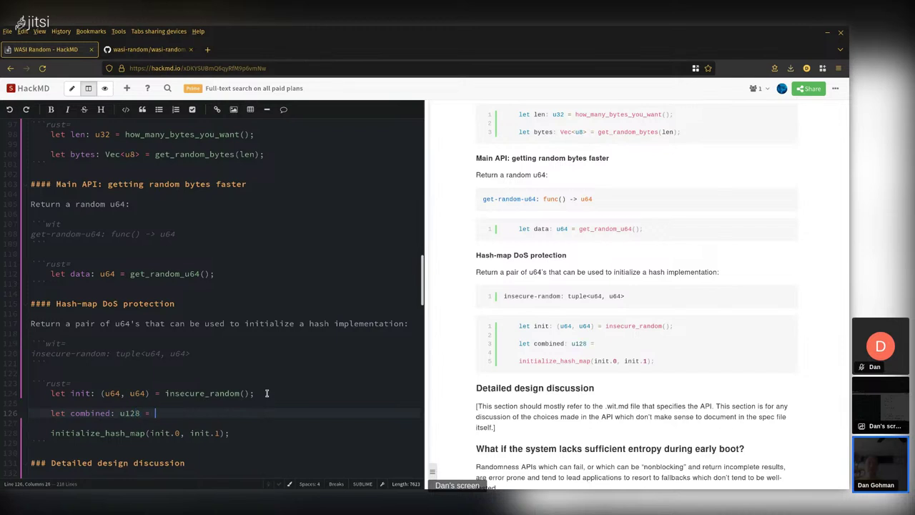
pyautogui.write(' init.0 as u')
pyautogui.write('128 ')
pyautogui.write('| (')
pyautogui.write('init.1 as u12')
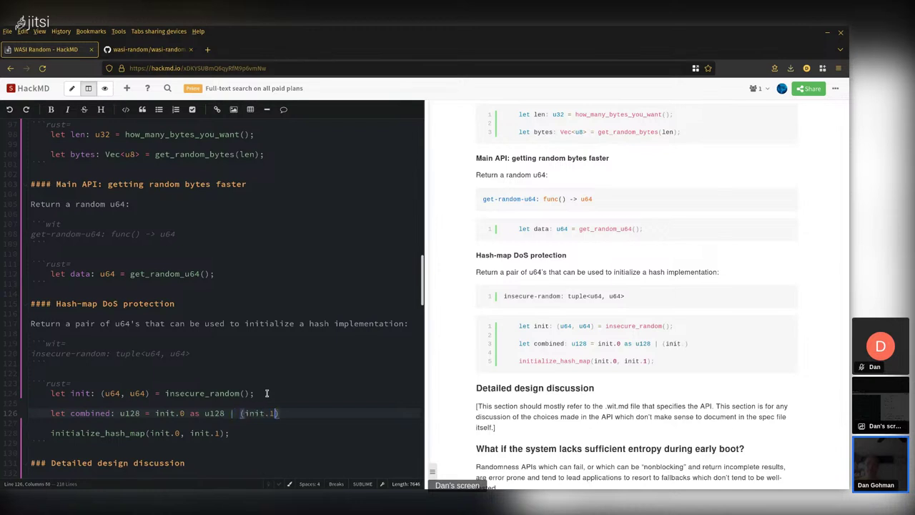
pyautogui.write('8 << 64);')
# Step: Replace the arguments of the initialize_hash_map call with "combined"
pyautogui.moveTo(151, 433); pyautogui.dragTo(221, 433)
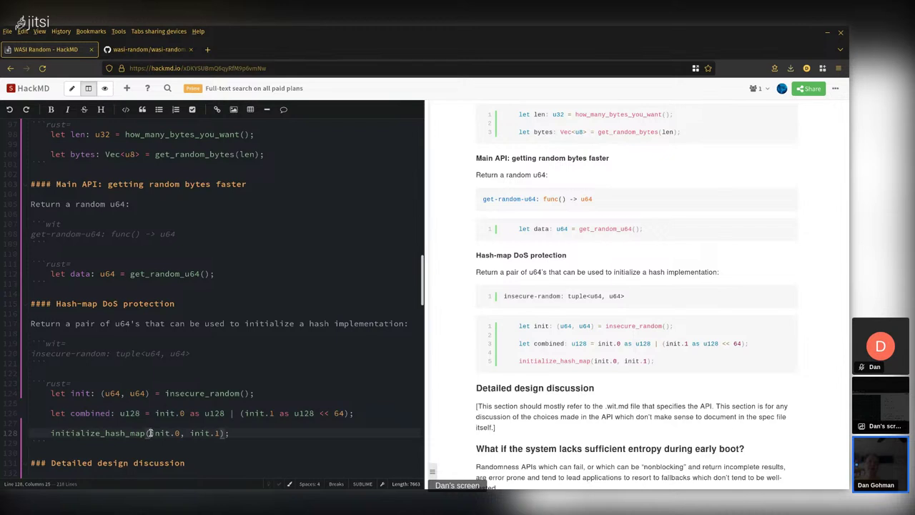
pyautogui.write('combined')
pyautogui.press('End')
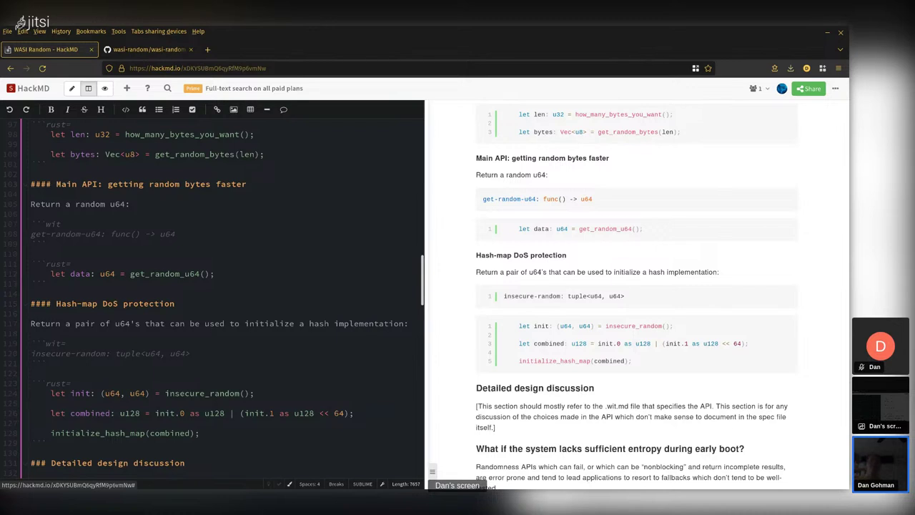
pyautogui.click(228, 433)
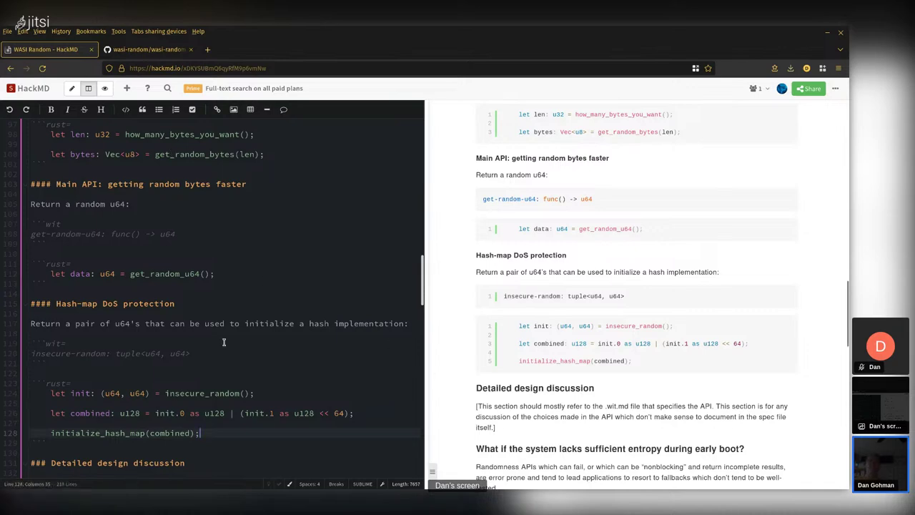
# Step: Delete the bracketed placeholder paragraph under the Detailed design discussion heading
pyautogui.scroll(-4, 224, 342)
pyautogui.scroll(-1, 222, 300)
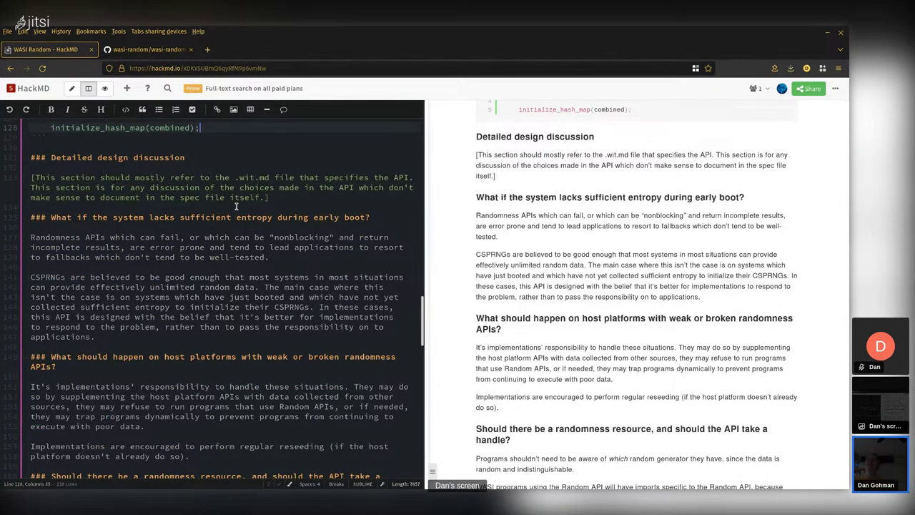
pyautogui.moveTo(30, 178); pyautogui.dragTo(285, 196)
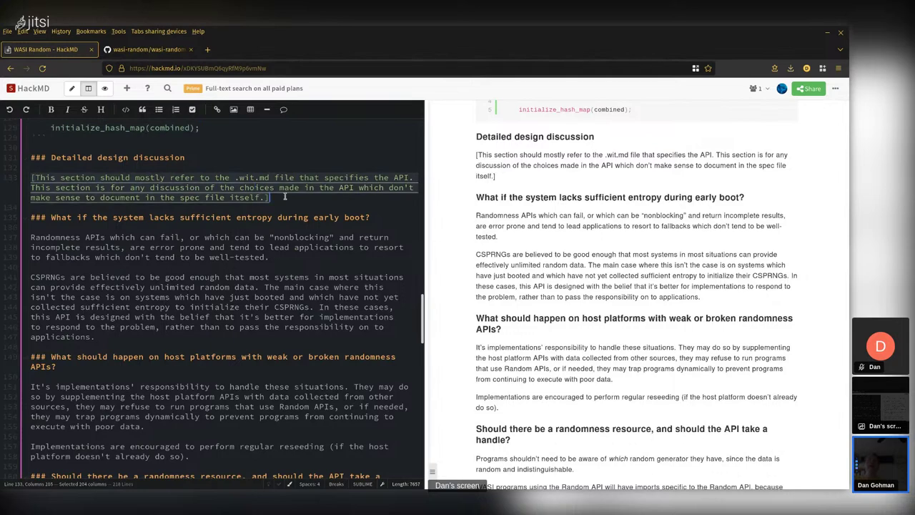
pyautogui.press('BackSpace')
pyautogui.press('BackSpace')
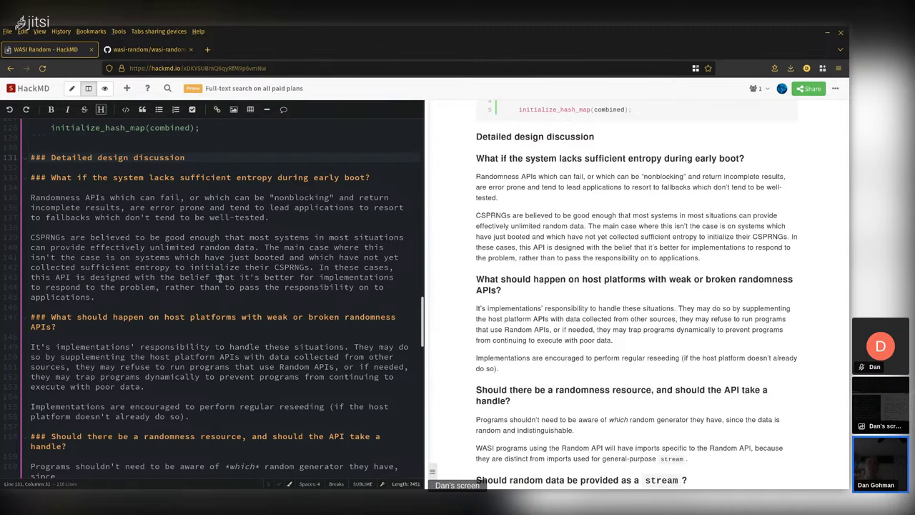
# Step: Read through the Detailed design discussion questions, from the early-boot entropy question to the fixed-length insecure-random question
pyautogui.scroll(-3, 220, 278)
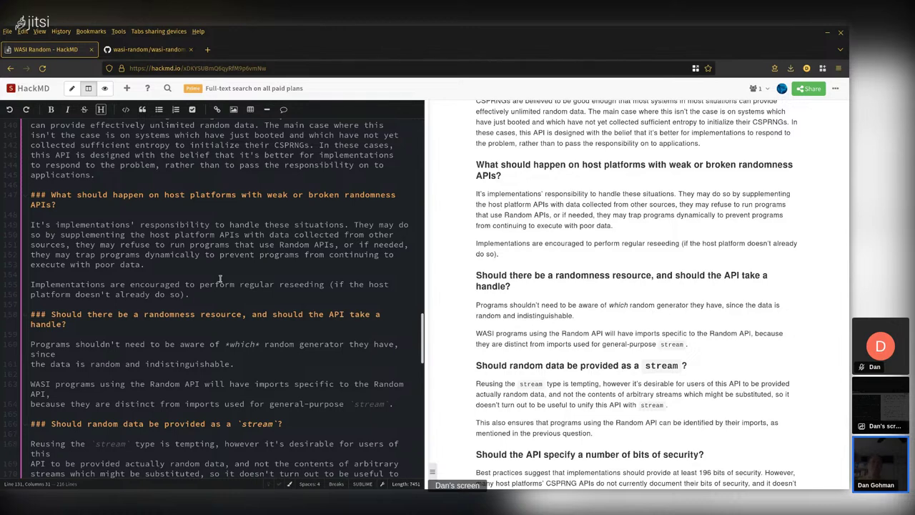
pyautogui.scroll(-3, 220, 279)
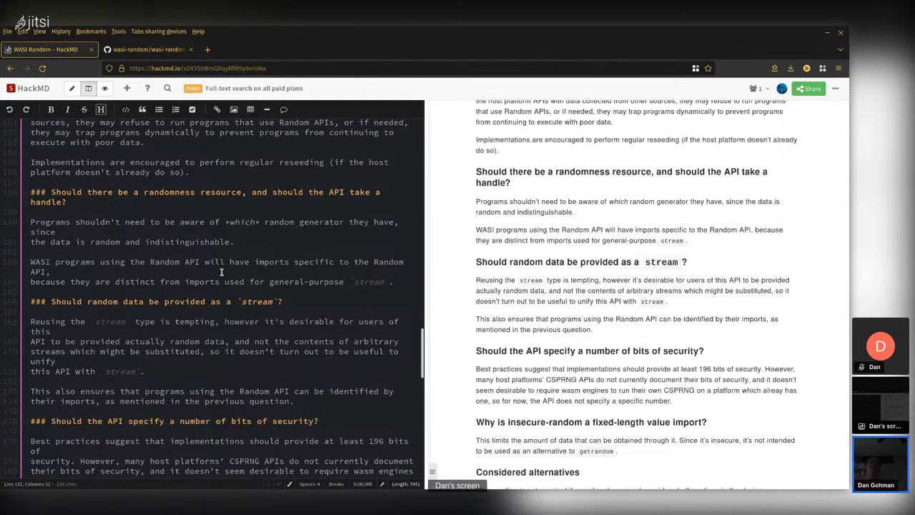
pyautogui.scroll(-1, 220, 274)
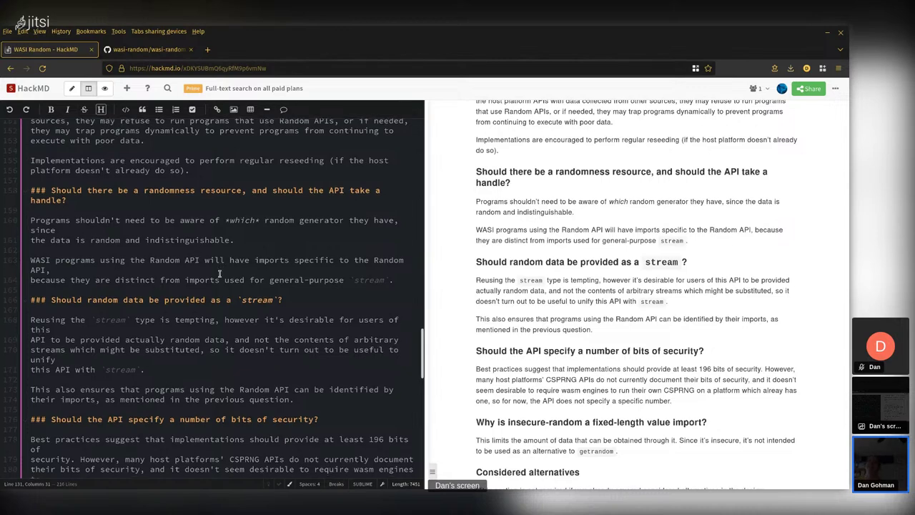
pyautogui.scroll(-2, 220, 274)
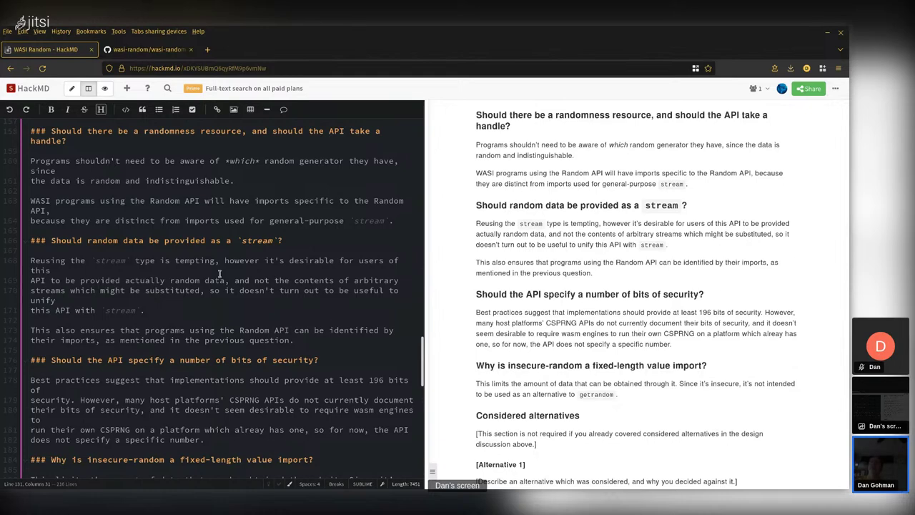
pyautogui.scroll(-2, 212, 273)
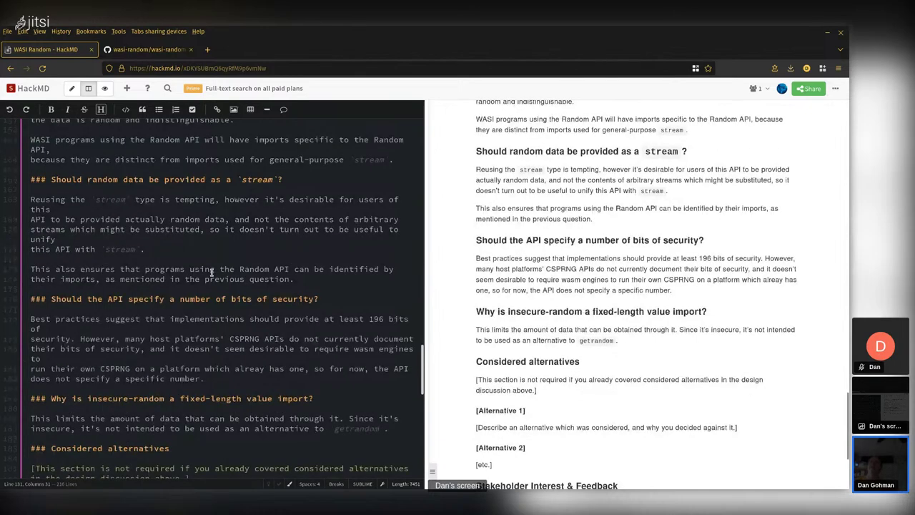
pyautogui.scroll(-2, 212, 272)
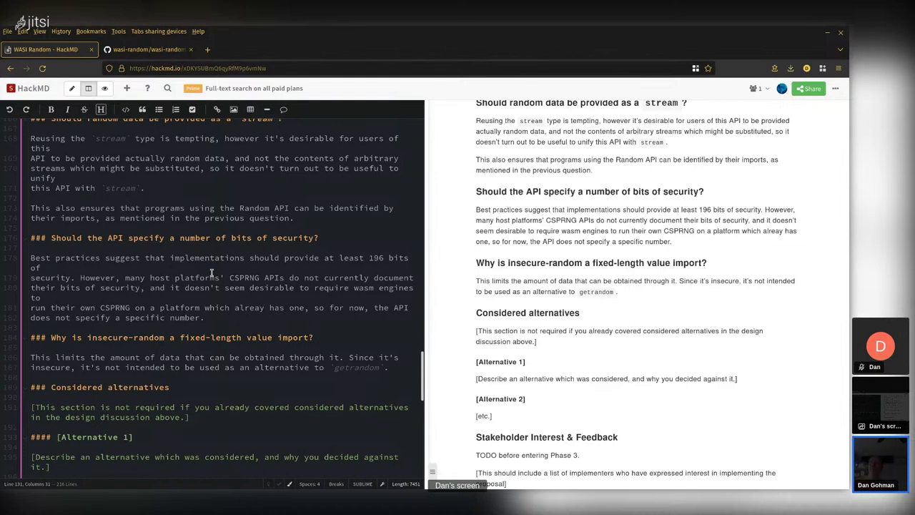
pyautogui.scroll(-2, 212, 271)
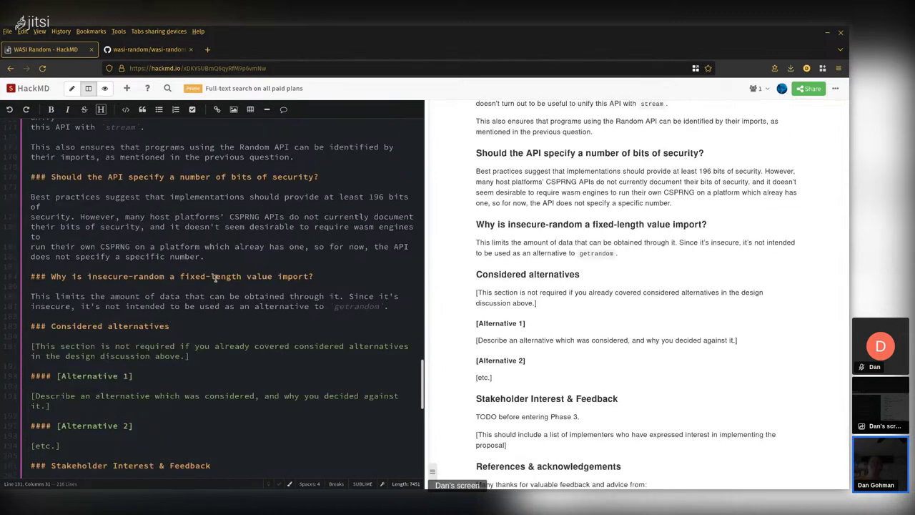
# Step: Reword the insecure-random question heading so that it ends in "a fixed-sized return value?"
pyautogui.tripleClick(216, 276)
pyautogui.moveTo(216, 276); pyautogui.dragTo(308, 276)
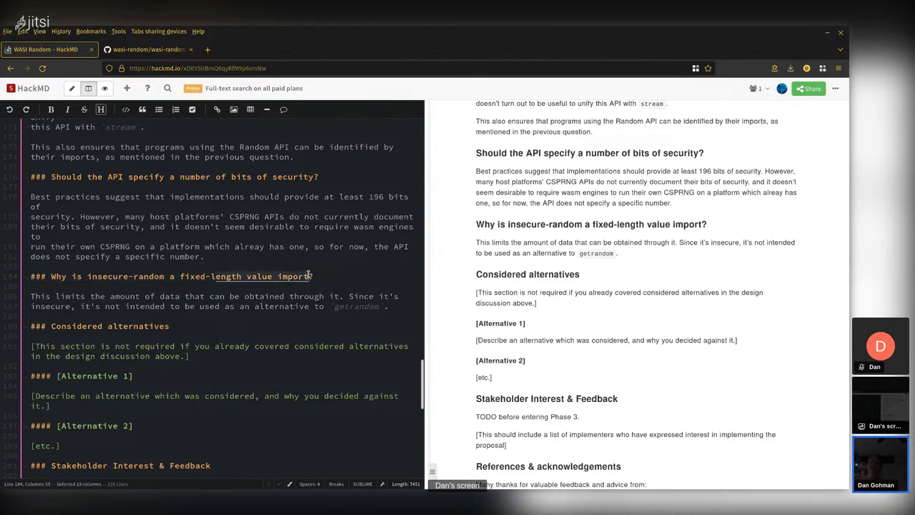
pyautogui.press('BackSpace')
pyautogui.write('sized')
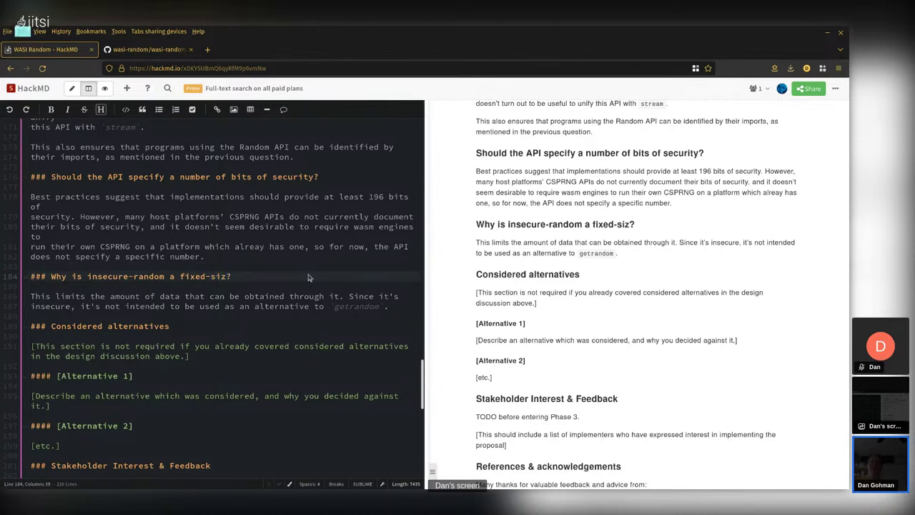
pyautogui.write(' value')
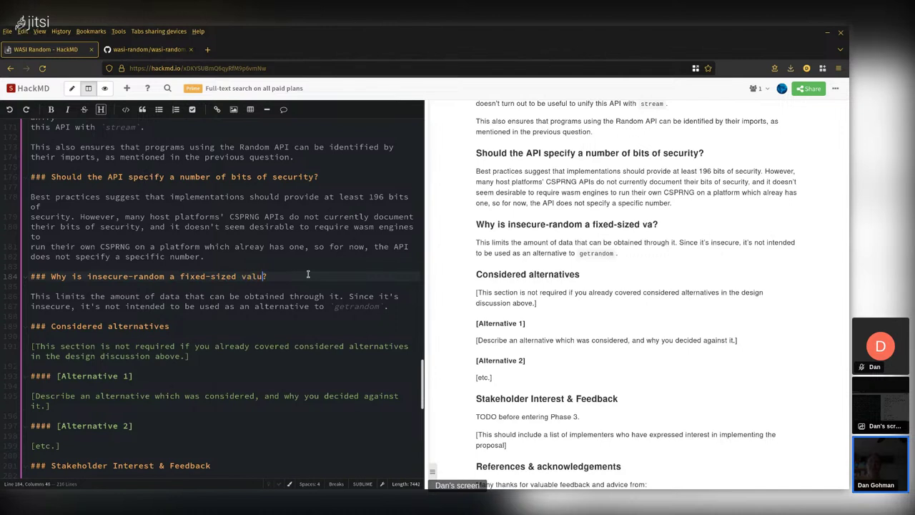
pyautogui.press('BackSpace')
pyautogui.press('BackSpace')
pyautogui.press('BackSpace')
pyautogui.press('BackSpace')
pyautogui.press('BackSpace')
pyautogui.write('return value')
pyautogui.click(280, 325)
pyautogui.click(313, 307)
pyautogui.click(311, 319)
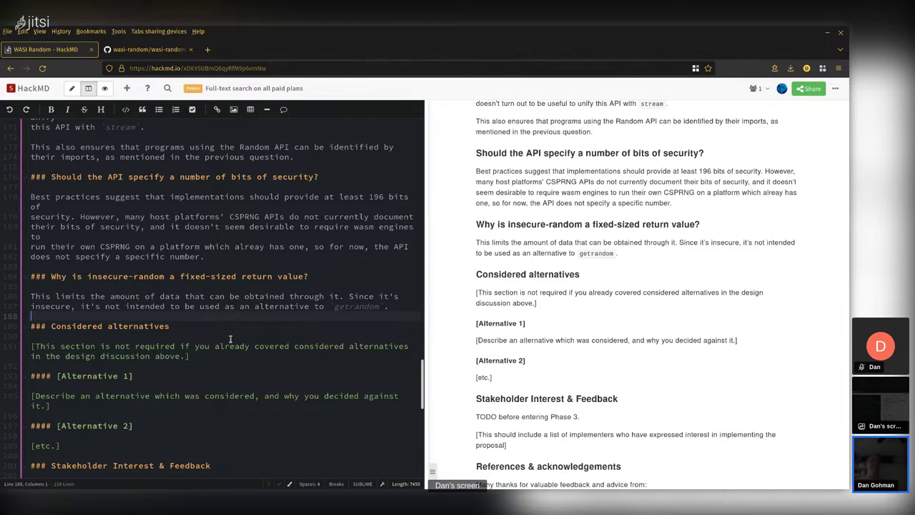
# Step: Delete the whole Considered alternatives section, including its Alternative 1 and Alternative 2 placeholders
pyautogui.scroll(-3, 229, 336)
pyautogui.click(214, 233)
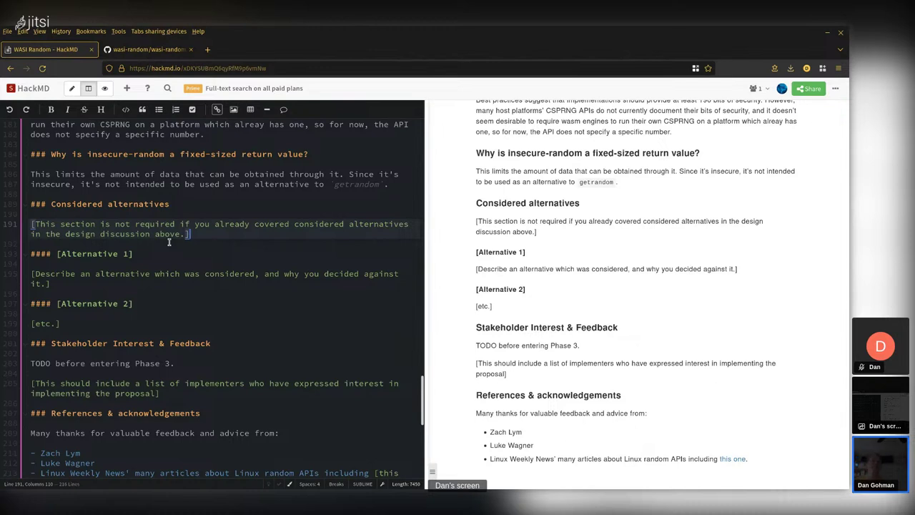
pyautogui.moveTo(104, 192); pyautogui.dragTo(133, 329)
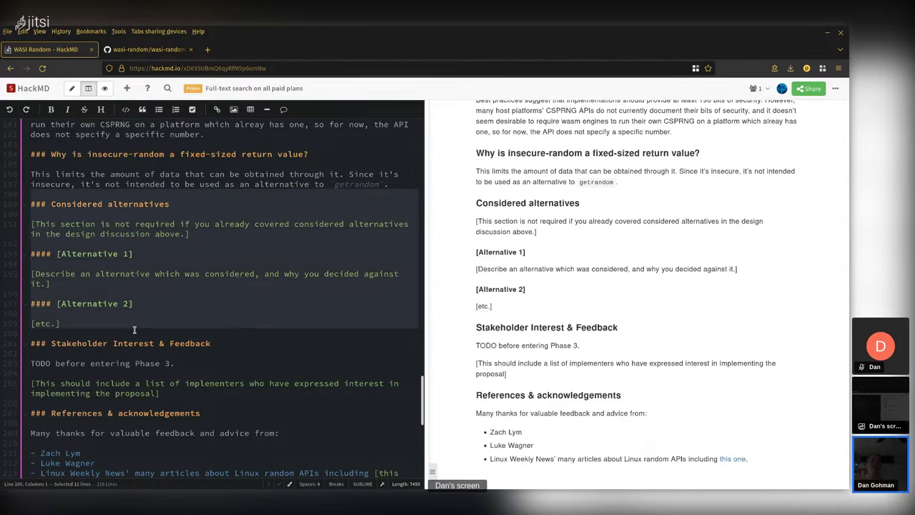
pyautogui.press('BackSpace')
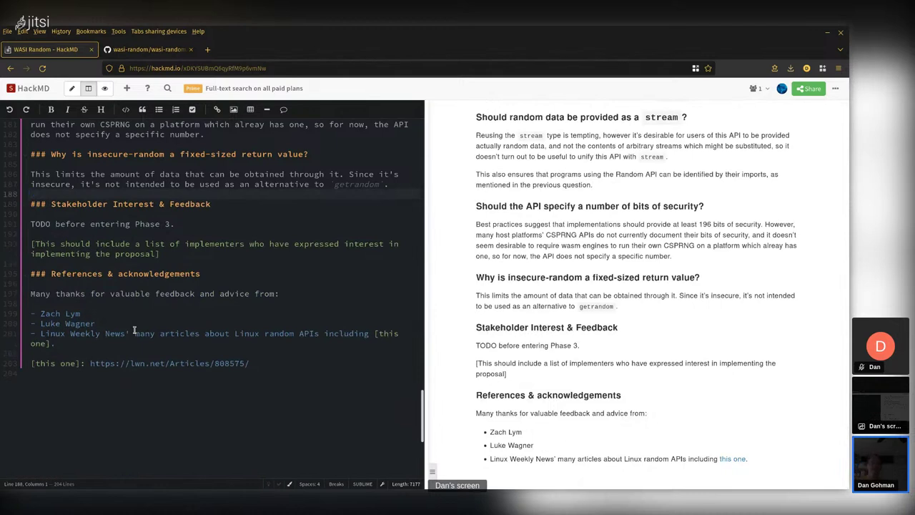
# Step: Delete the bracketed placeholder about listing interested implementers under Stakeholder Interest & Feedback
pyautogui.click(131, 224)
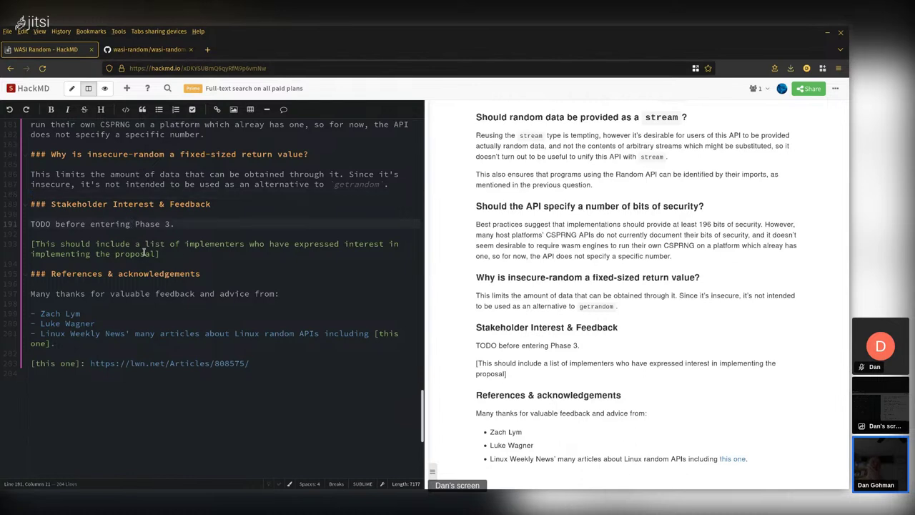
pyautogui.click(183, 254)
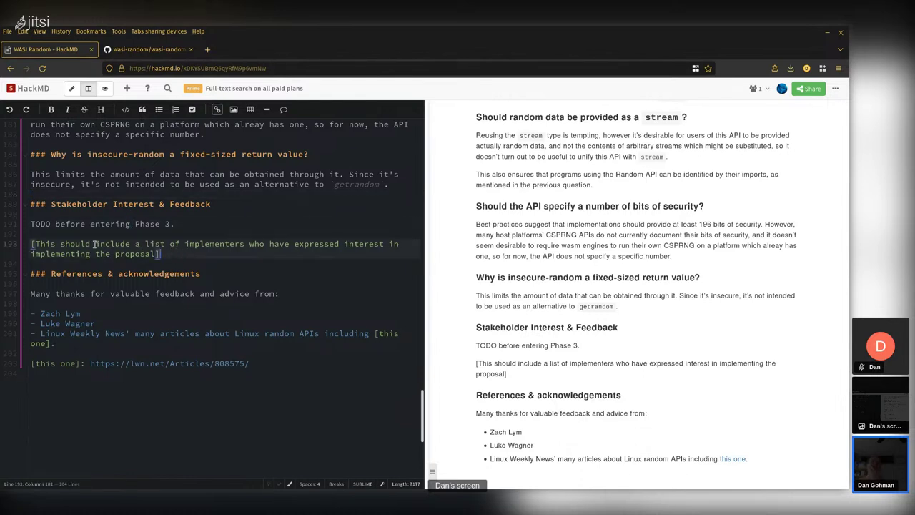
pyautogui.moveTo(35, 244); pyautogui.dragTo(189, 249)
pyautogui.press('BackSpace')
pyautogui.press('BackSpace')
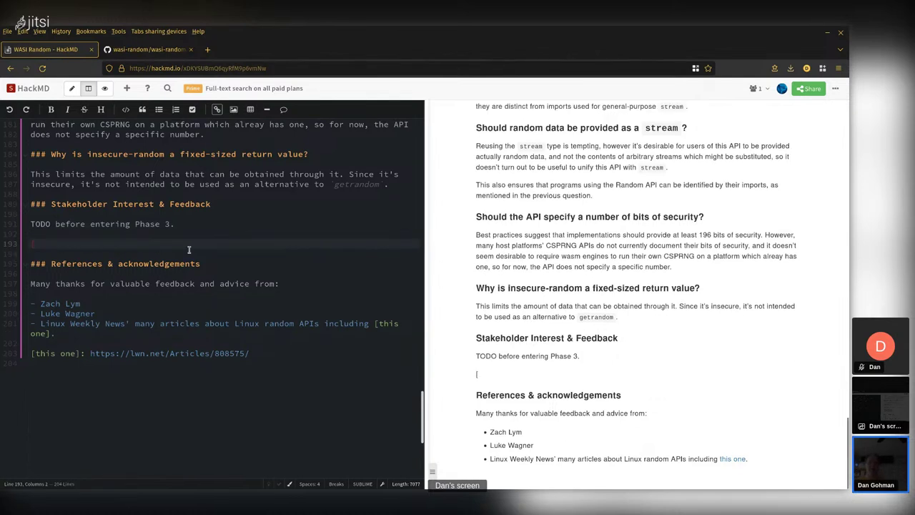
pyautogui.write('Random')
pyautogui.press('BackSpace')
pyautogui.press('BackSpace')
pyautogui.press('BackSpace')
pyautogui.press('BackSpace')
pyautogui.press('BackSpace')
pyautogui.press('BackSpace')
pyautogui.press('BackSpace')
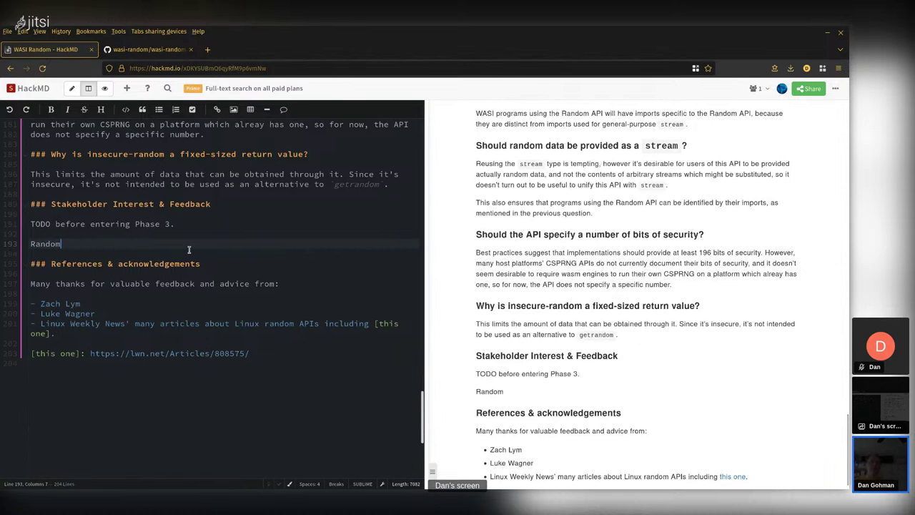
# Step: Below the Phase 3 TODO line, write "Preview1 has a random function, and it's widely exposed in toolchains."
pyautogui.write('Preview1 ')
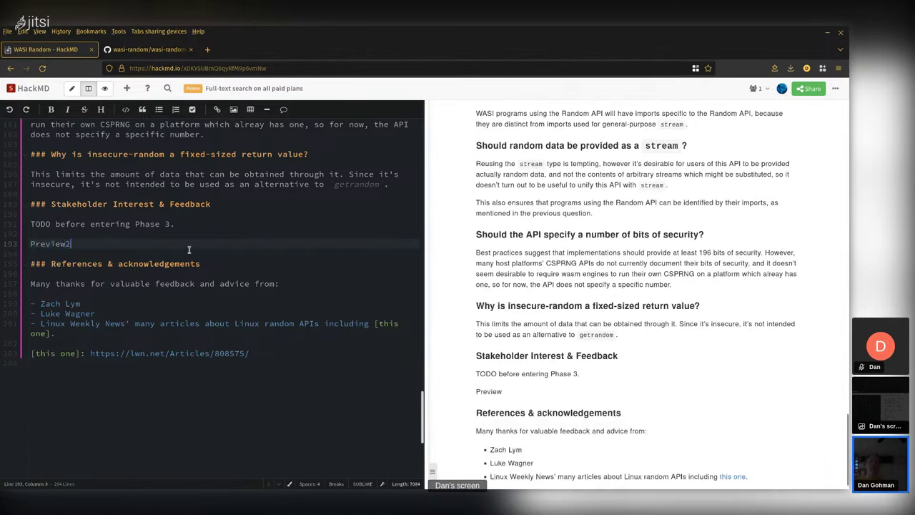
pyautogui.write('has')
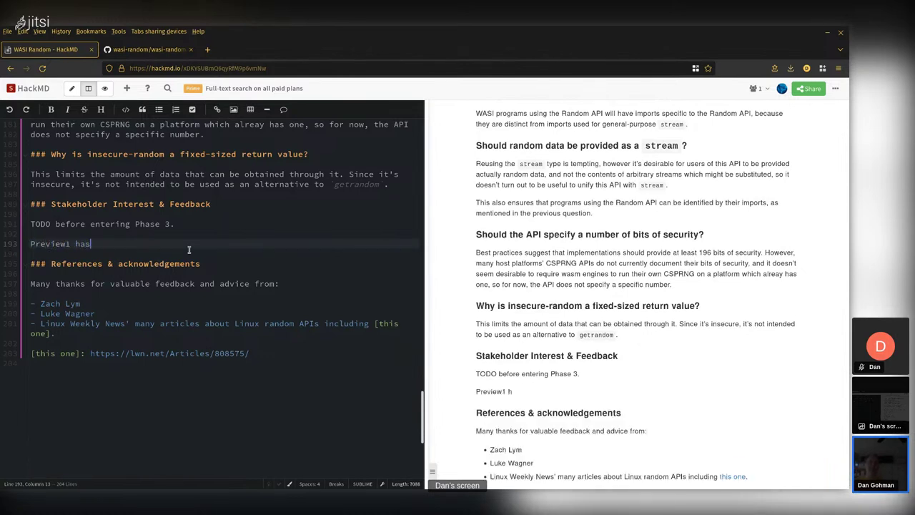
pyautogui.write(' a random function, ')
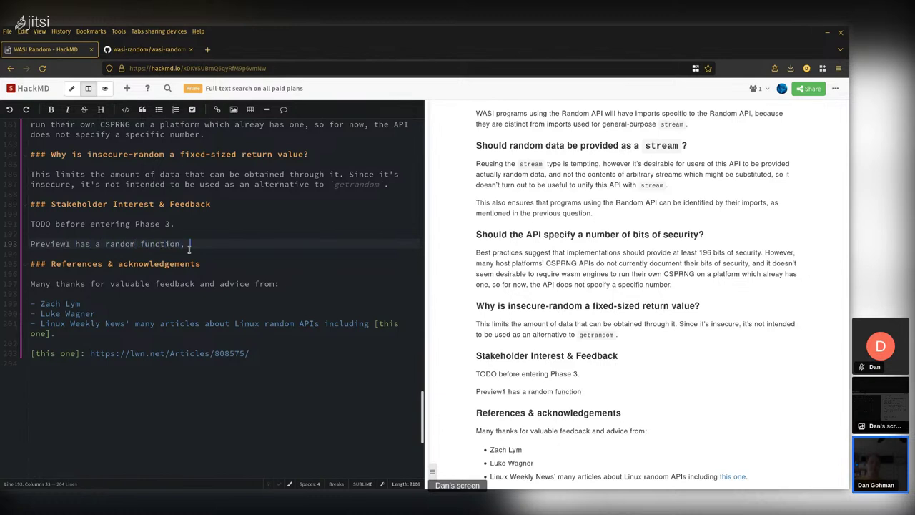
pyautogui.write("and it's widely exposed in toolchains.")
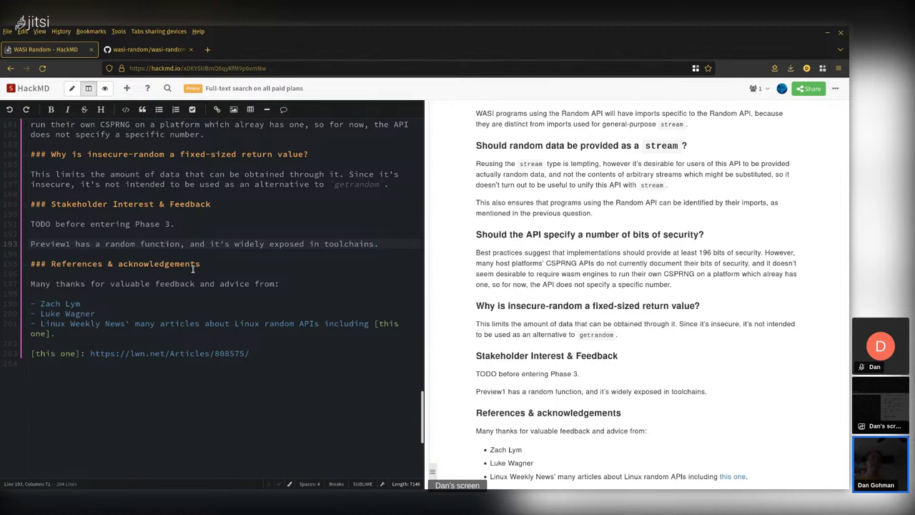
# Step: Review the References & acknowledgements section, and go back through the note to its Table of Contents
pyautogui.click(195, 292)
pyautogui.click(201, 284)
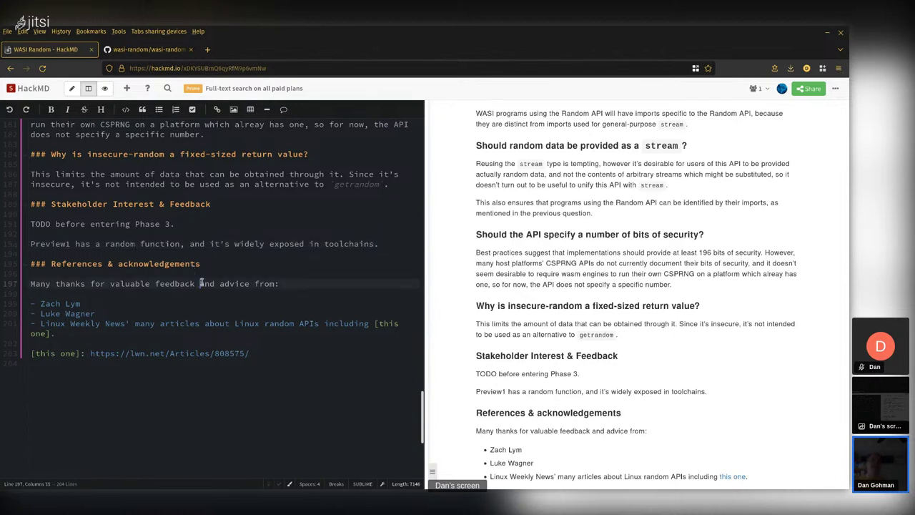
pyautogui.press('Down')
pyautogui.press('Down')
pyautogui.press('Down')
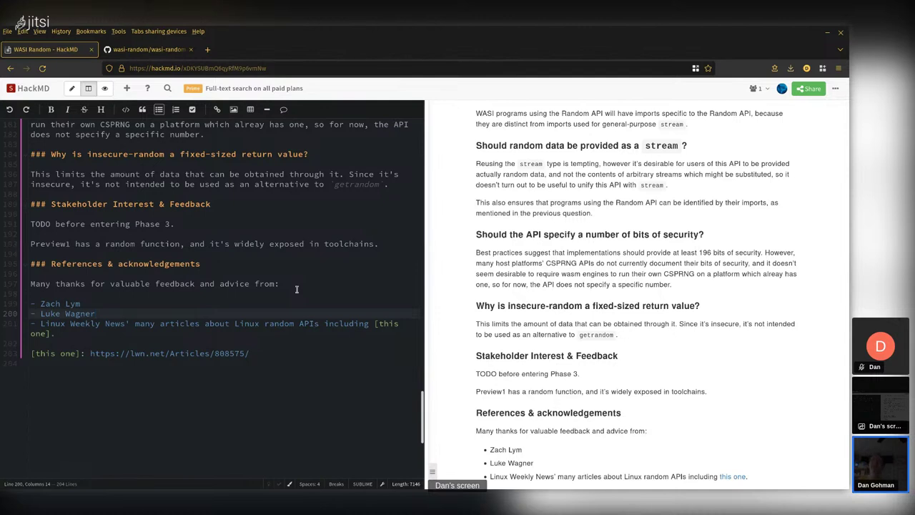
pyautogui.scroll(-1, 297, 291)
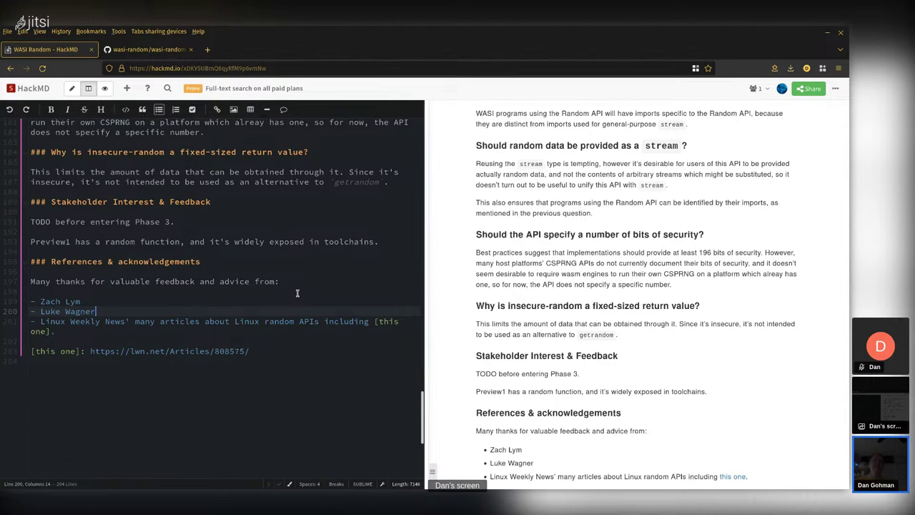
pyautogui.scroll(-2, 297, 292)
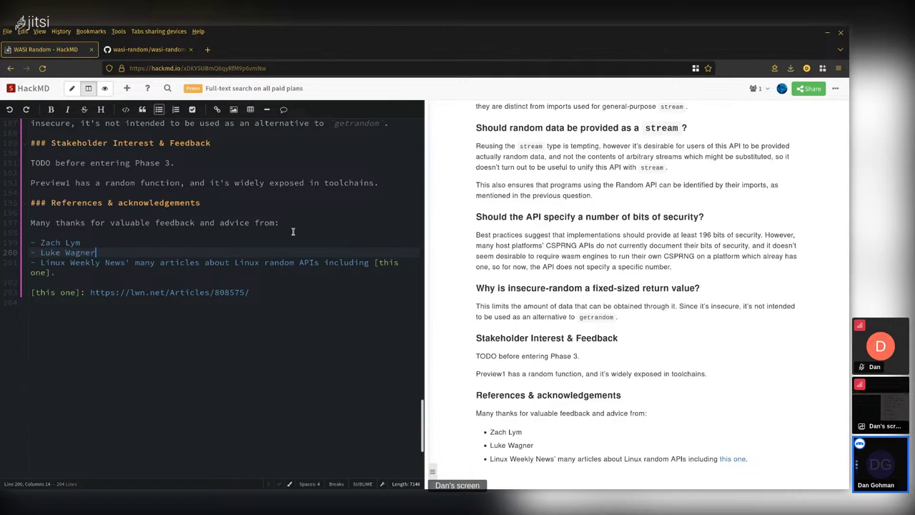
pyautogui.scroll(15, 292, 231)
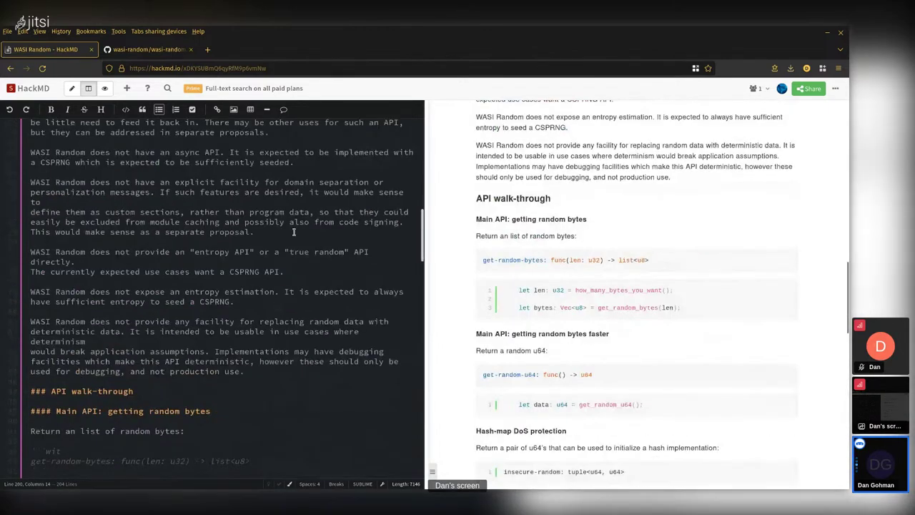
pyautogui.scroll(15, 294, 233)
pyautogui.scroll(-3, 294, 233)
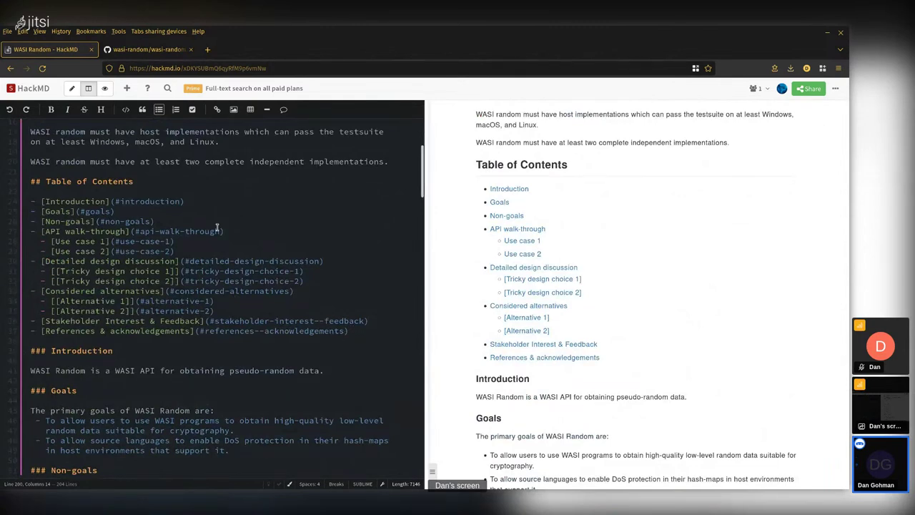
# Step: Return to the team's note overview and start a new note by importing a file from GitHub
pyautogui.click(45, 88)
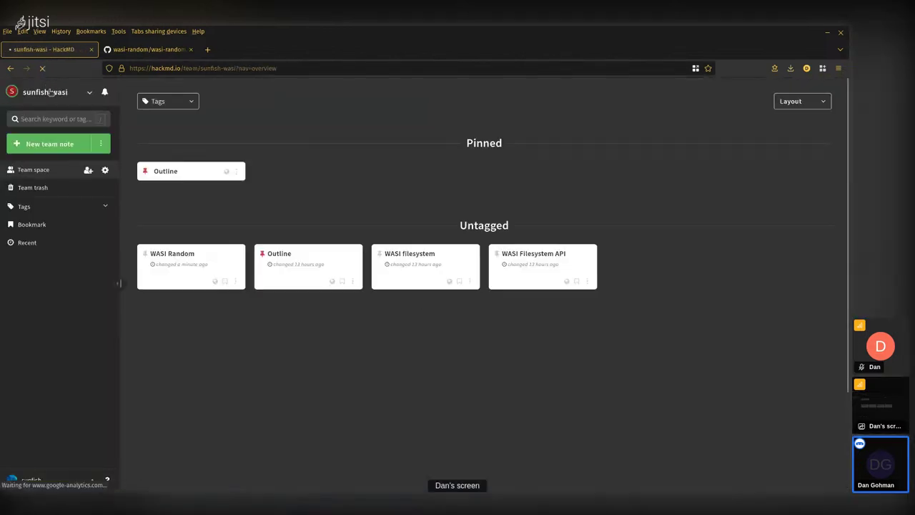
pyautogui.click(101, 144)
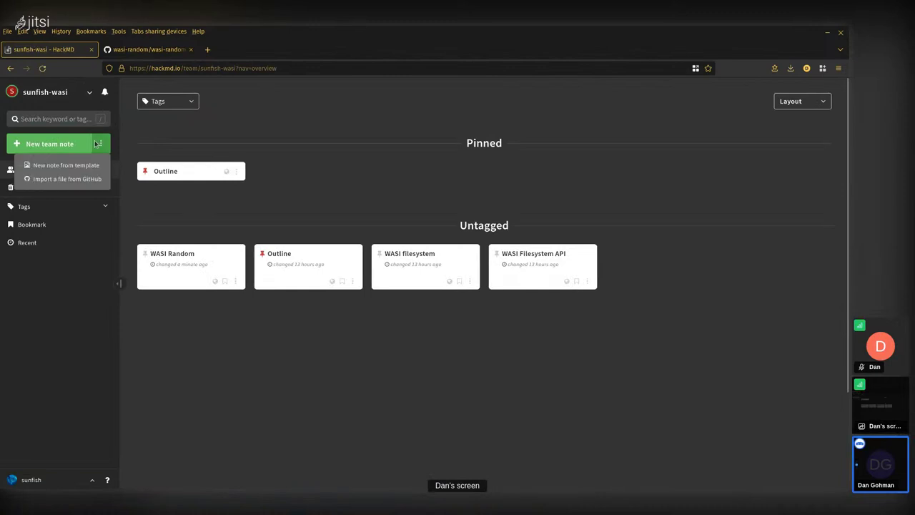
pyautogui.click(81, 178)
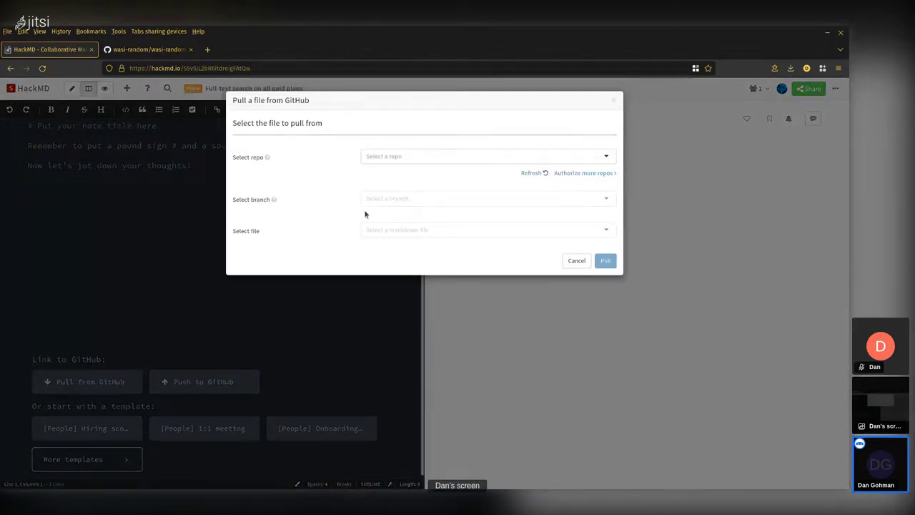
# Step: Pull wasi-random.wit.md from the main branch of sunfishcode/wasi-random into the new note, apply all changes, and dismiss the link notice
pyautogui.click(405, 158)
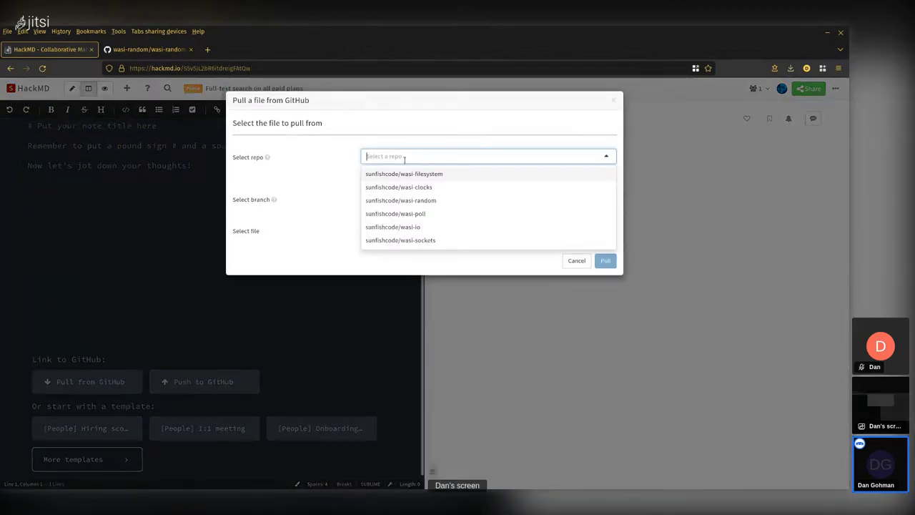
pyautogui.click(416, 204)
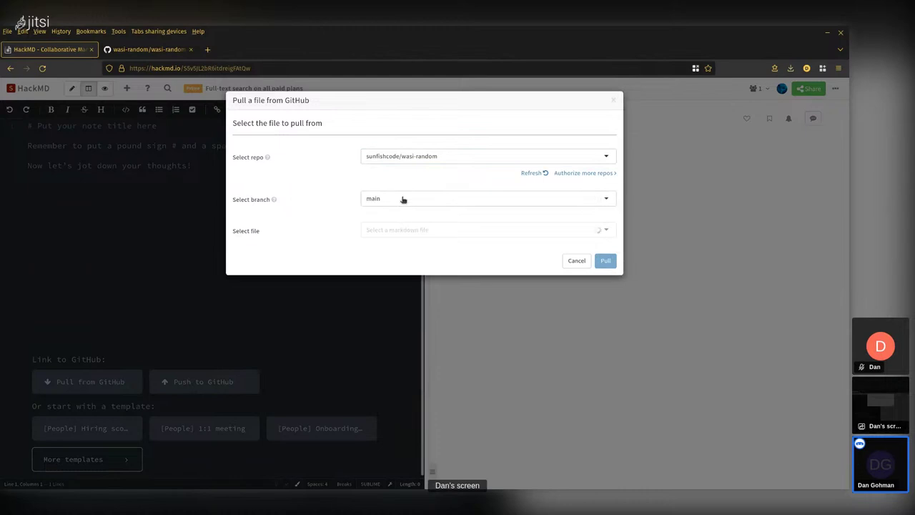
pyautogui.click(390, 232)
pyautogui.scroll(-1, 393, 261)
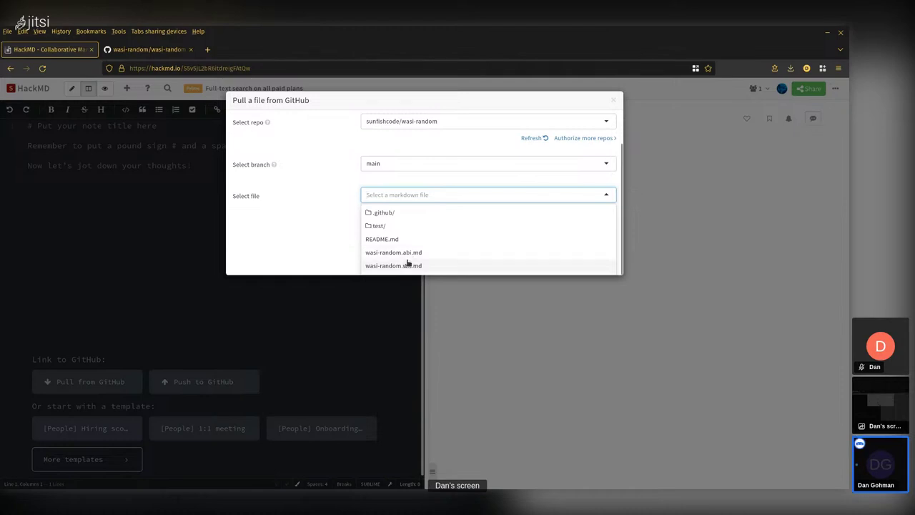
pyautogui.click(407, 266)
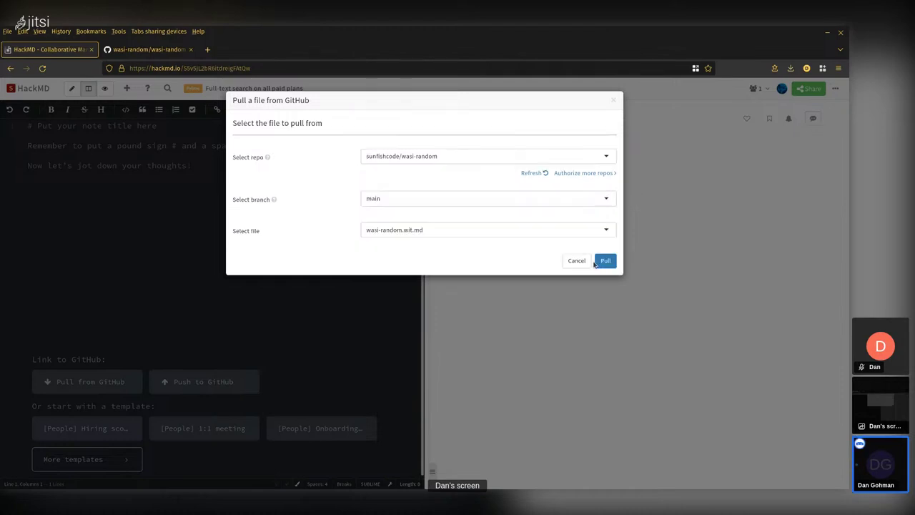
pyautogui.click(606, 262)
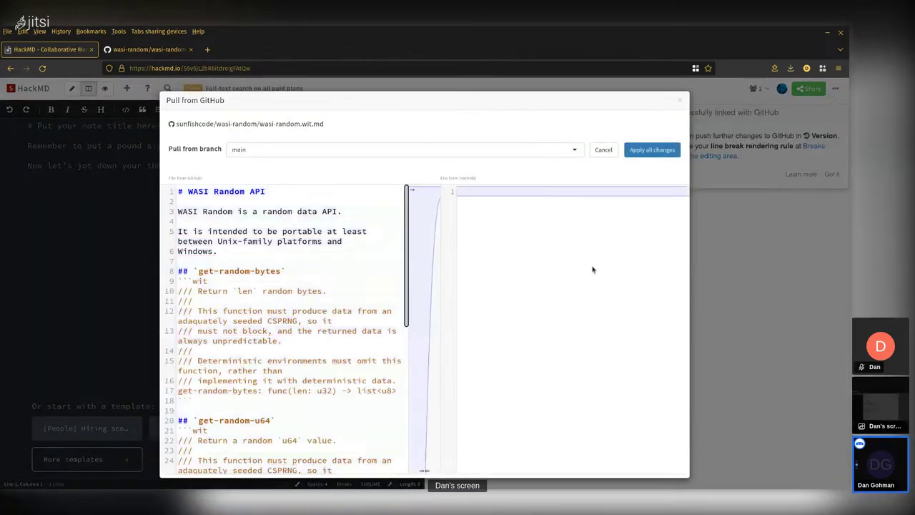
pyautogui.click(652, 151)
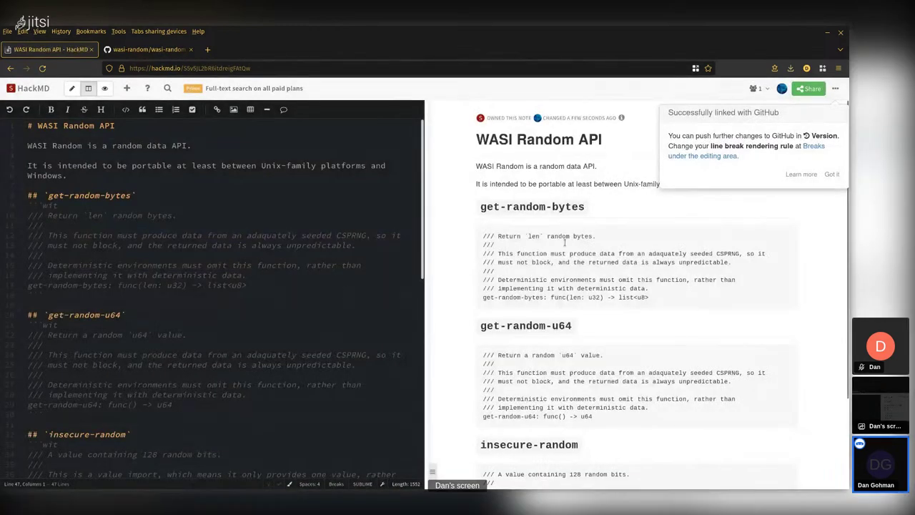
pyautogui.click(830, 175)
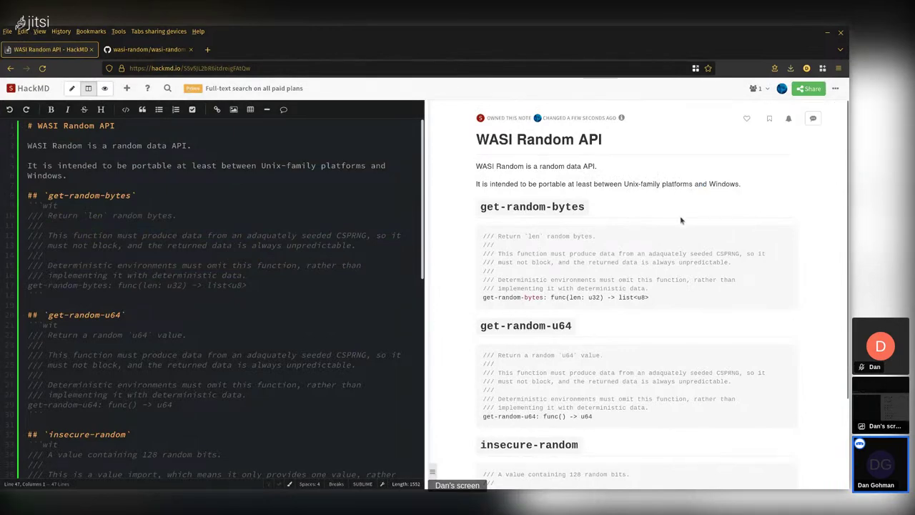
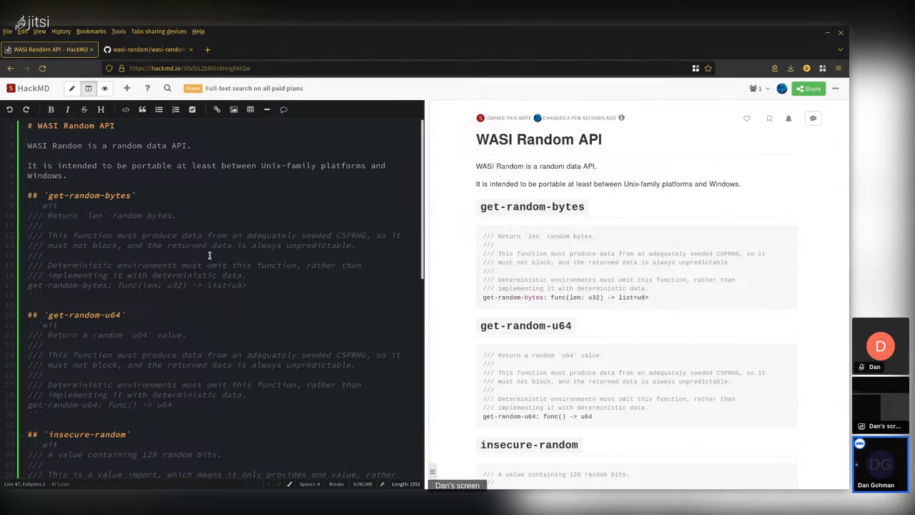
# Step: Open the WASI Random note and push it to the main branch of its linked GitHub repository with the description "live!"
pyautogui.click(43, 91)
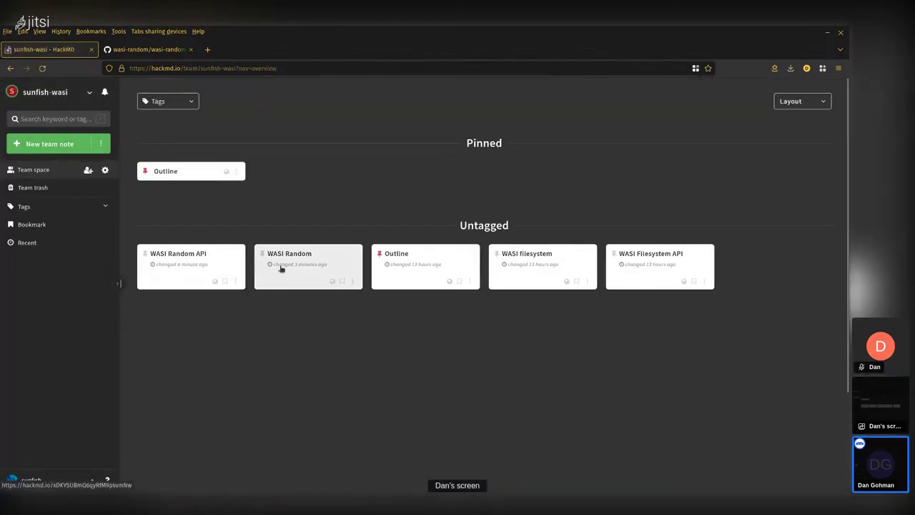
pyautogui.click(294, 264)
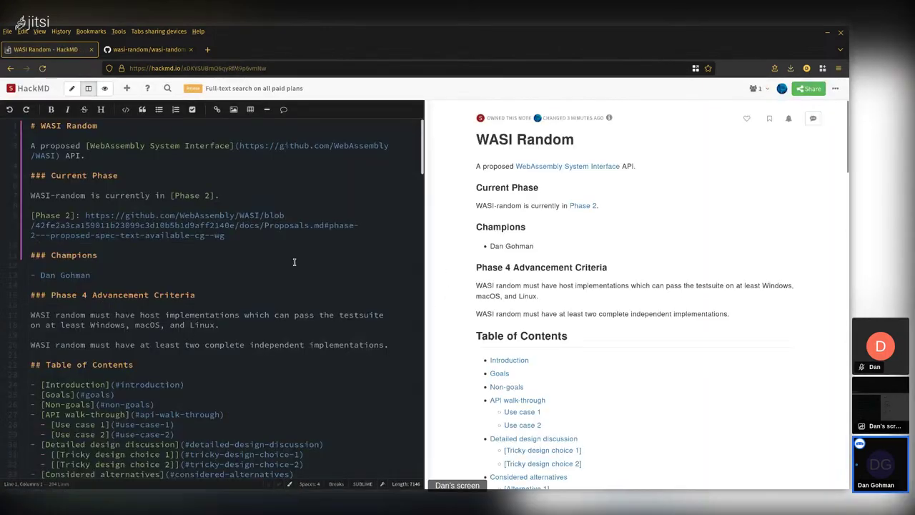
pyautogui.click(835, 89)
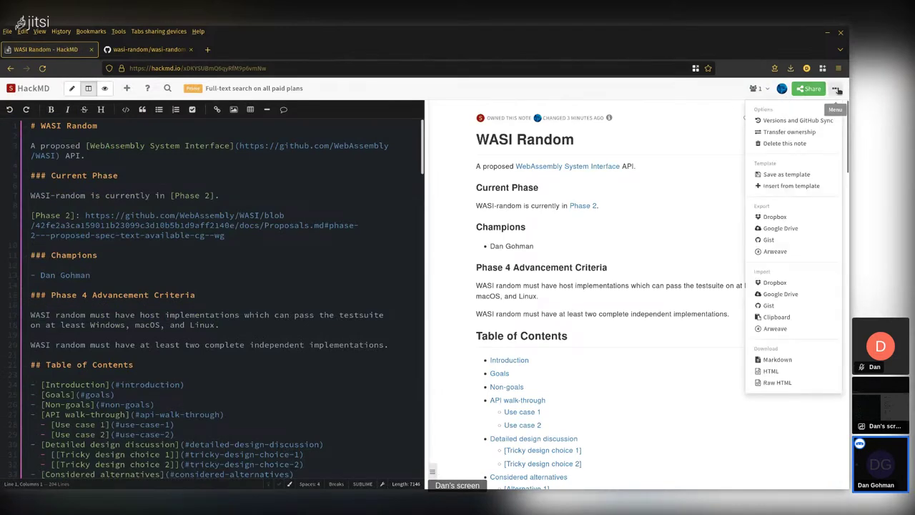
pyautogui.click(798, 120)
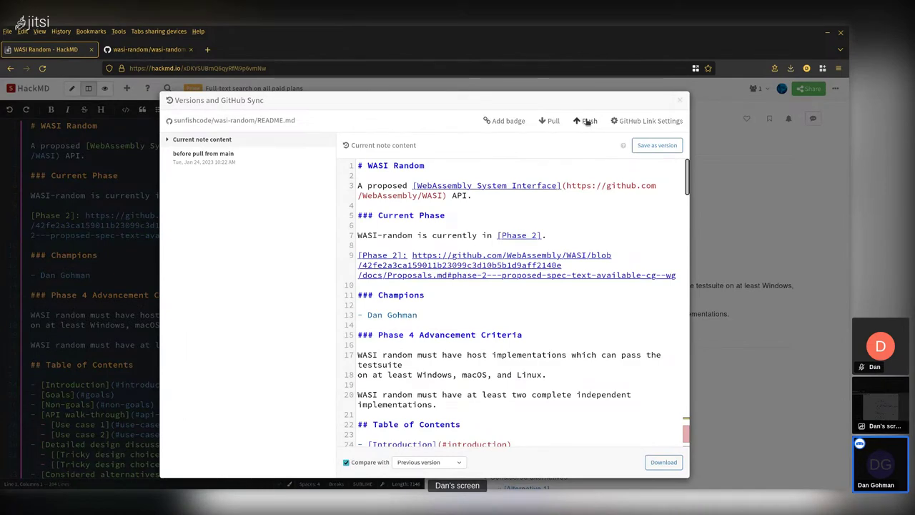
pyautogui.click(588, 122)
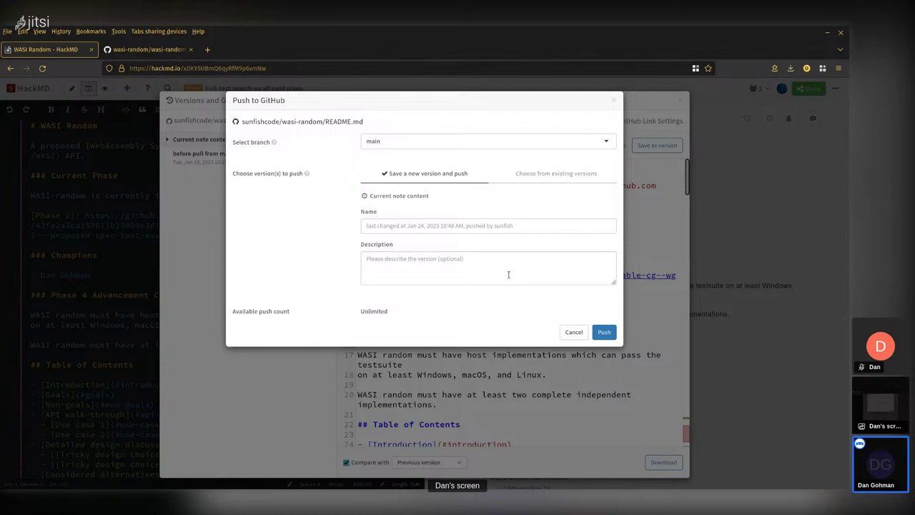
pyautogui.click(475, 268)
pyautogui.write('live!')
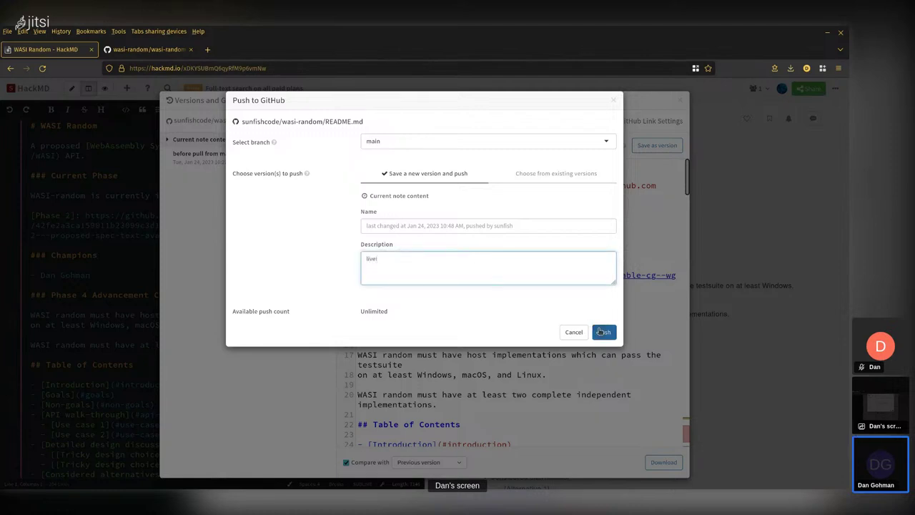
pyautogui.click(602, 333)
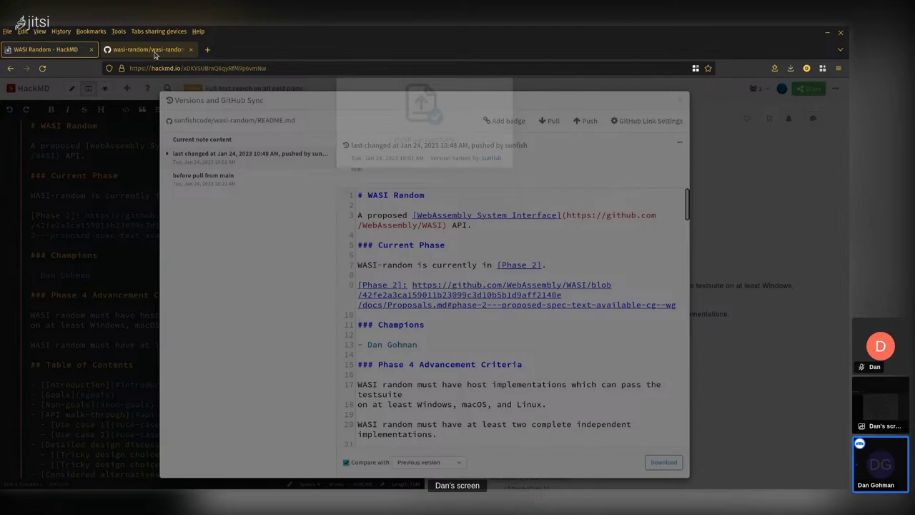
# Step: Open the WebAssembly/wasi-random repository on GitHub in a new browser tab and check its branch list
pyautogui.hotkey('ctrl', 't')
pyautogui.write('wasi-r')
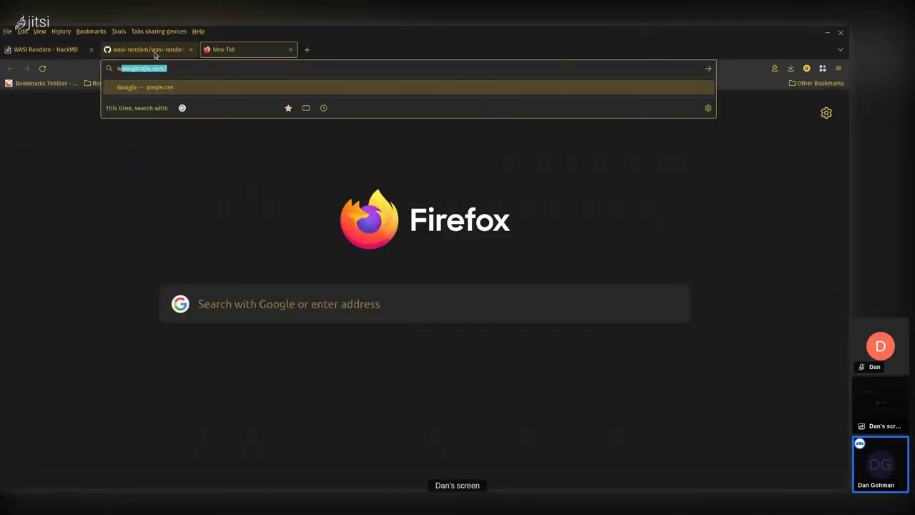
pyautogui.write('andom')
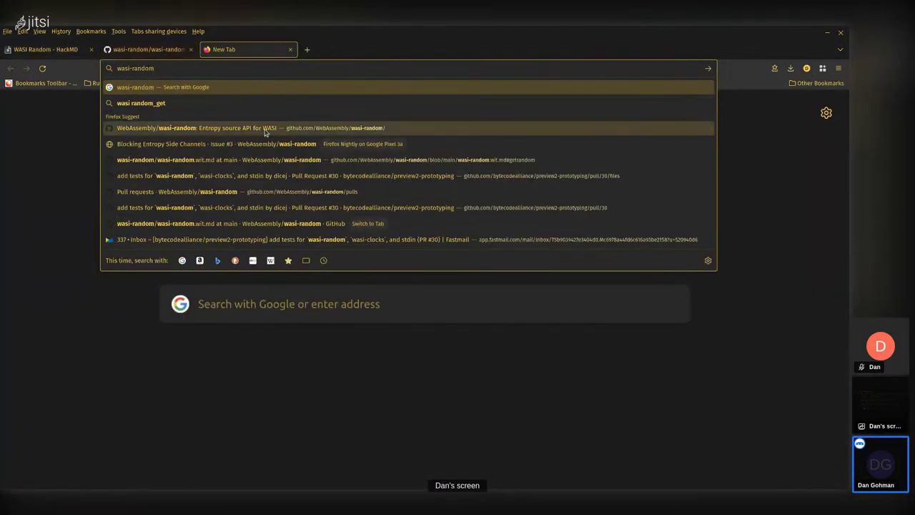
pyautogui.click(266, 128)
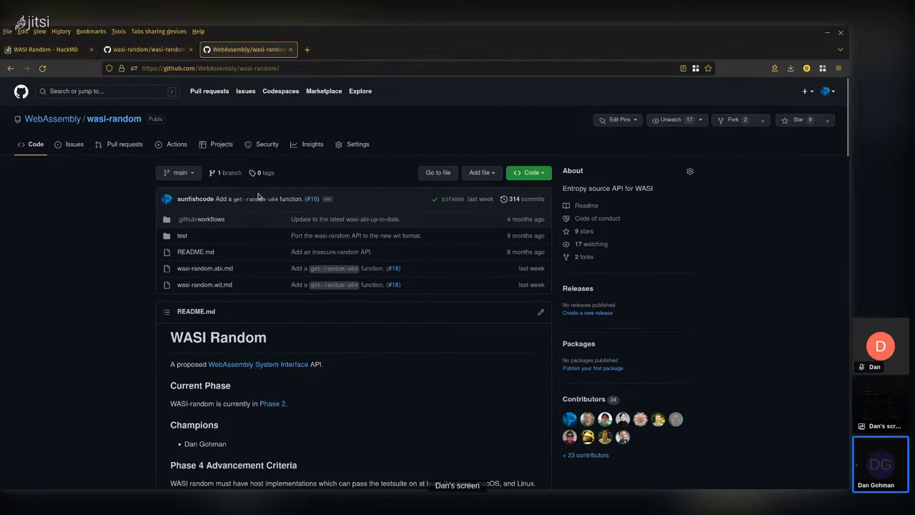
pyautogui.click(228, 175)
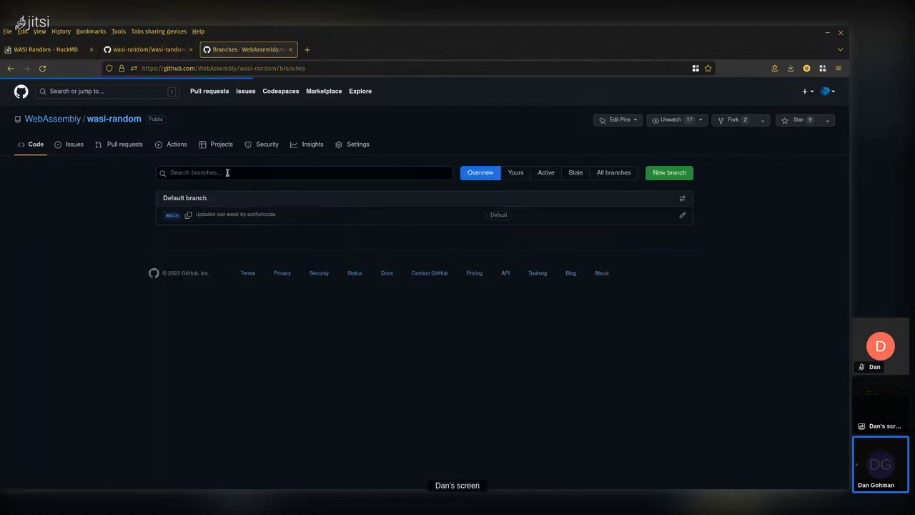
pyautogui.click(10, 68)
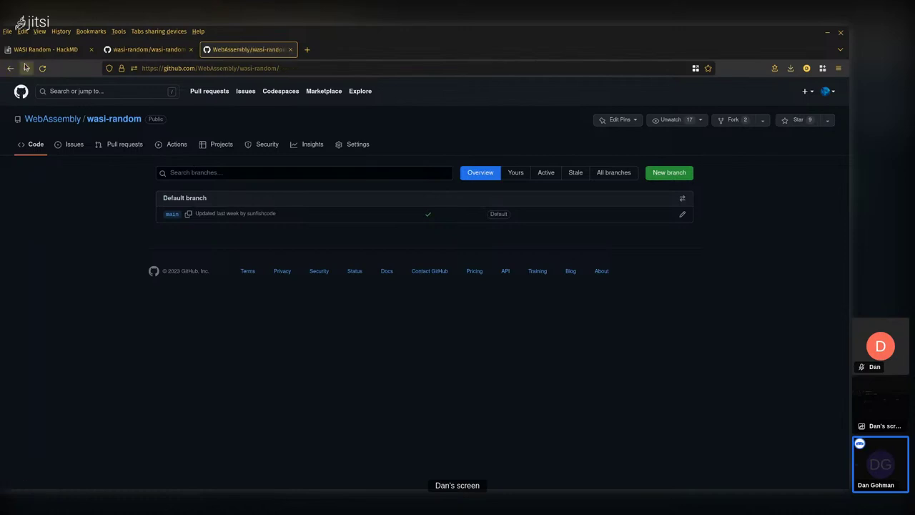
# Step: Return to the HackMD note and push its latest saved version to the main branch on GitHub again
pyautogui.click(45, 49)
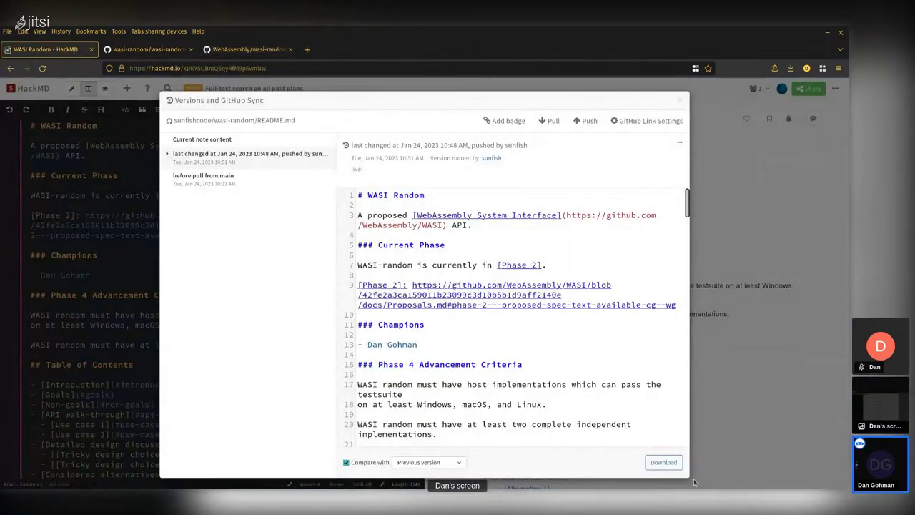
pyautogui.click(585, 122)
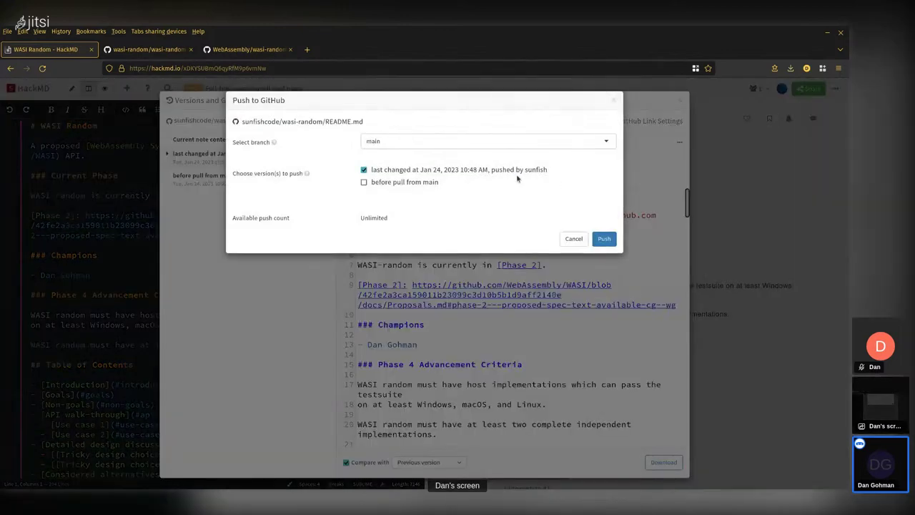
pyautogui.click(605, 240)
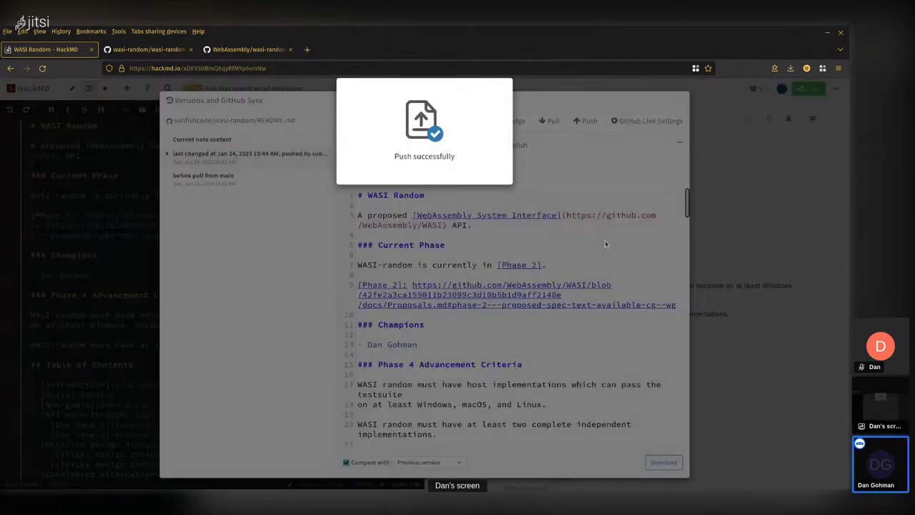
# Step: Check the WebAssembly/wasi-random repository's files and full branch list for the pushed README changes
pyautogui.click(239, 50)
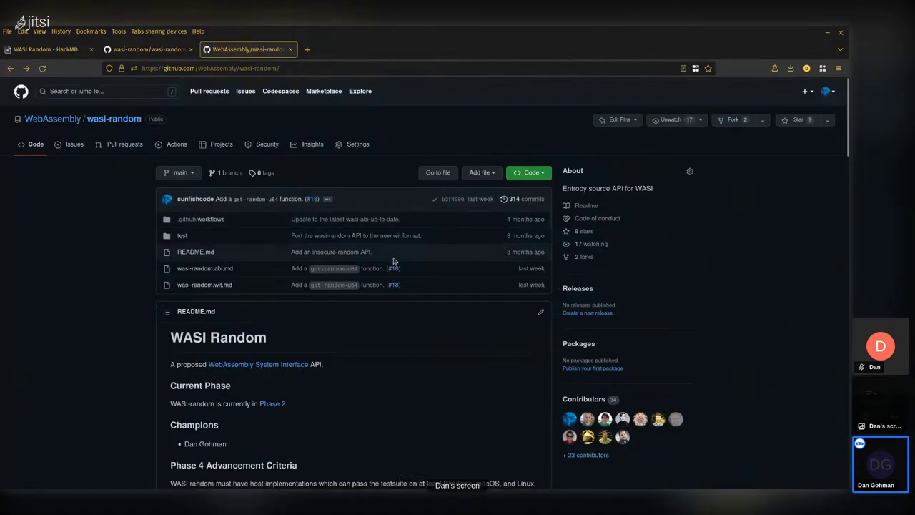
pyautogui.scroll(-1, 394, 286)
pyautogui.scroll(1, 398, 295)
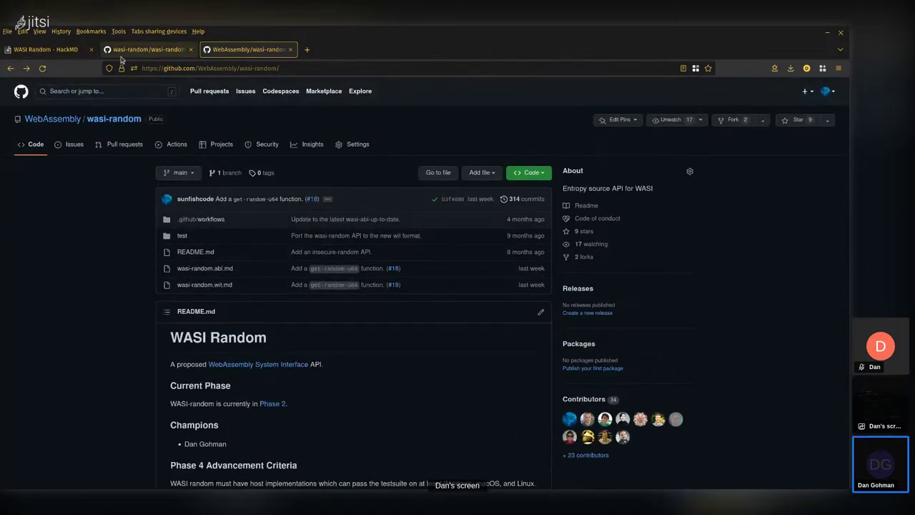
pyautogui.click(59, 57)
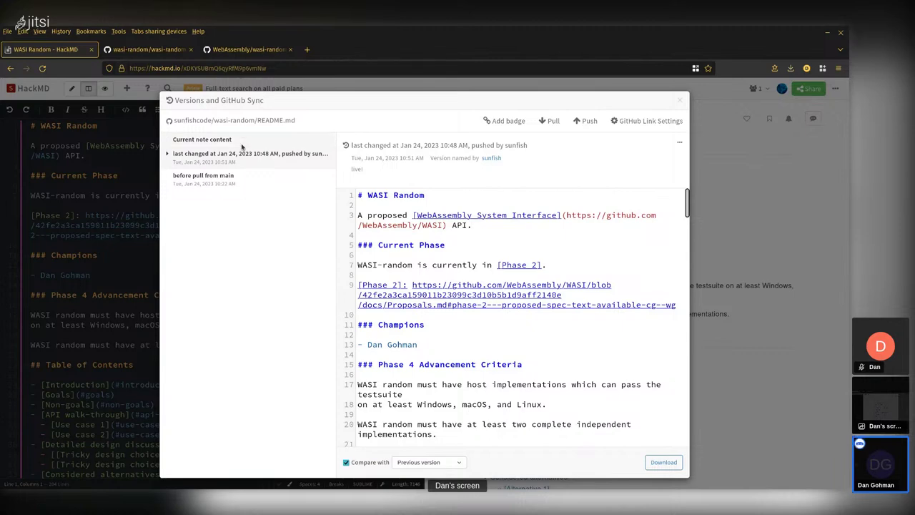
pyautogui.click(250, 49)
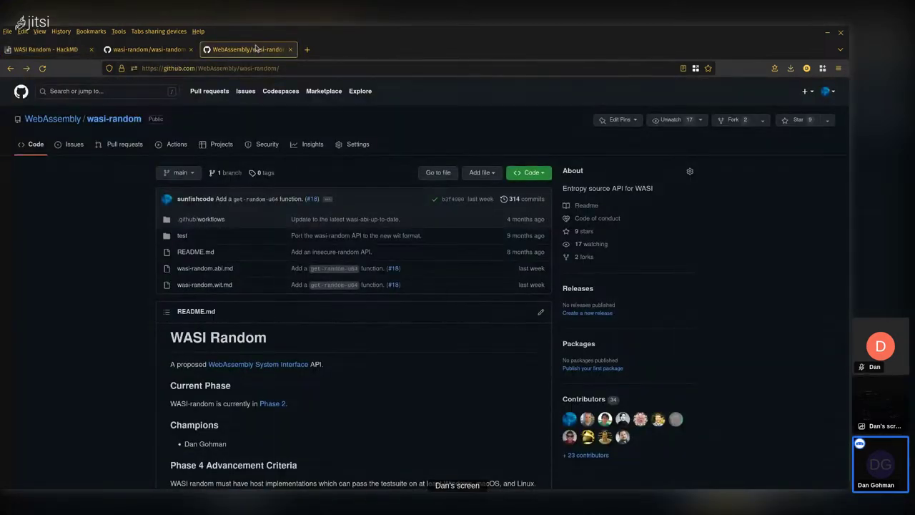
pyautogui.click(183, 173)
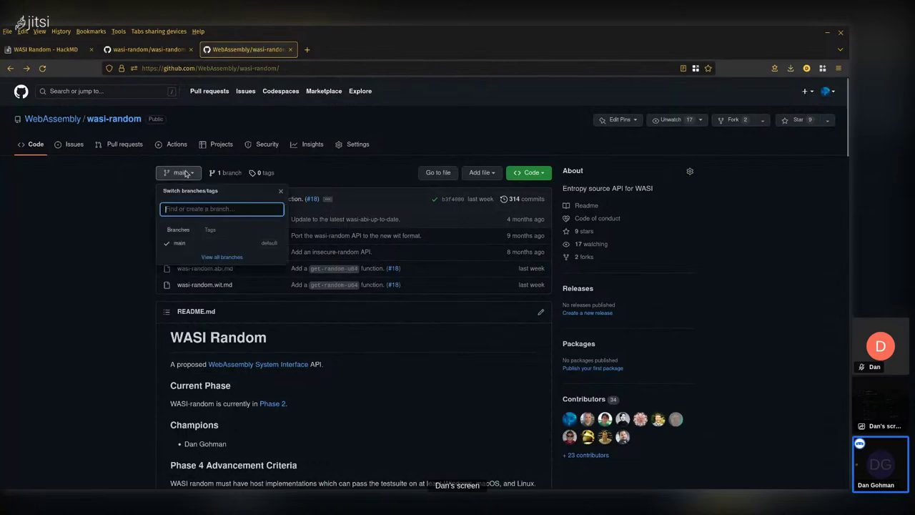
pyautogui.click(218, 257)
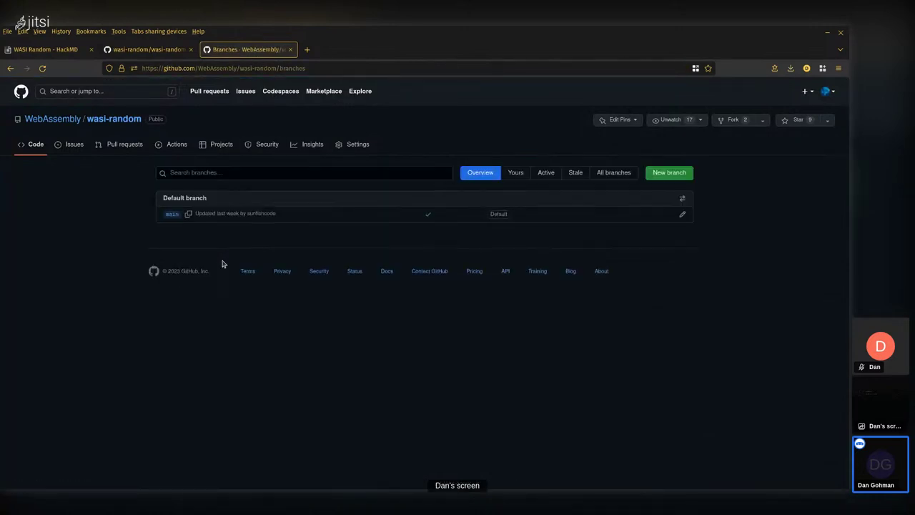
pyautogui.click(122, 121)
# Step: Back in the HackMD note, inspect the GitHub link settings and the badge option, and close the version sync dialog
pyautogui.click(43, 49)
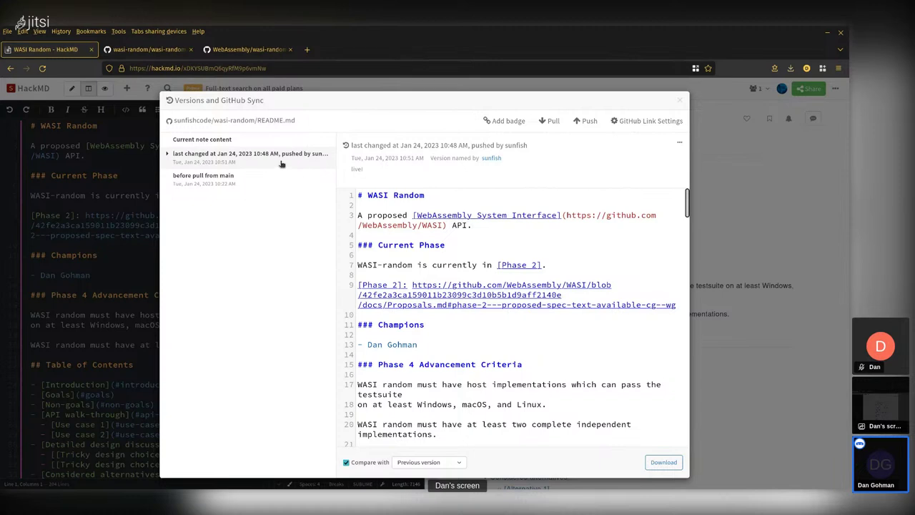
pyautogui.click(632, 123)
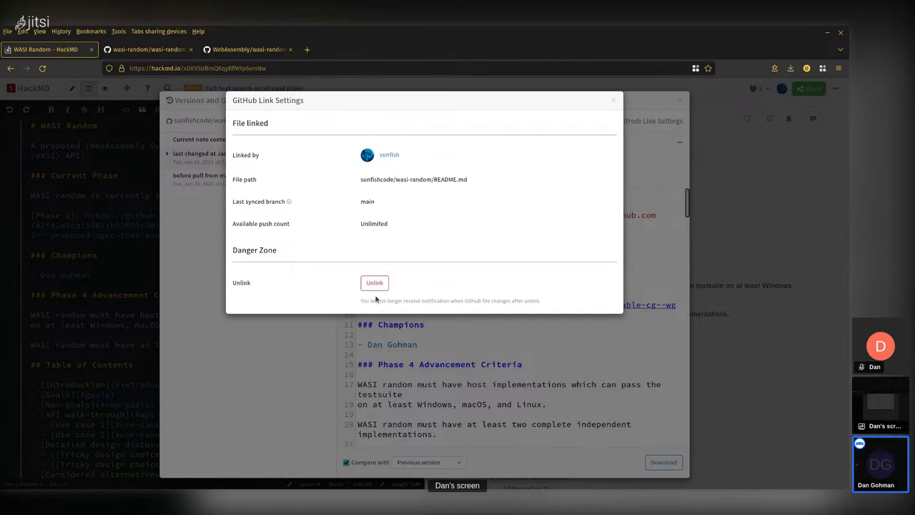
pyautogui.click(612, 100)
pyautogui.click(501, 121)
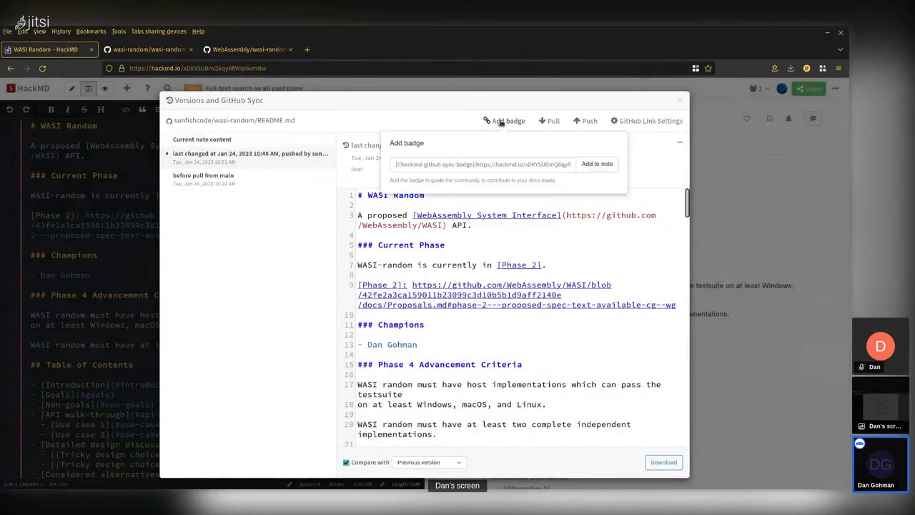
pyautogui.click(501, 122)
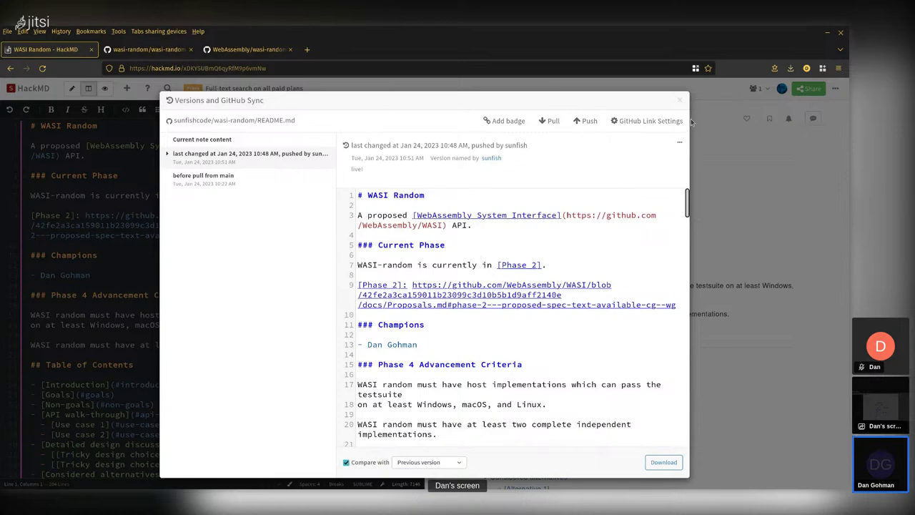
pyautogui.click(680, 101)
# Step: Look through the WASI Random note from the detailed design discussion down to Stakeholder Interest & Feedback
pyautogui.scroll(-15, 636, 286)
pyautogui.scroll(-10, 636, 286)
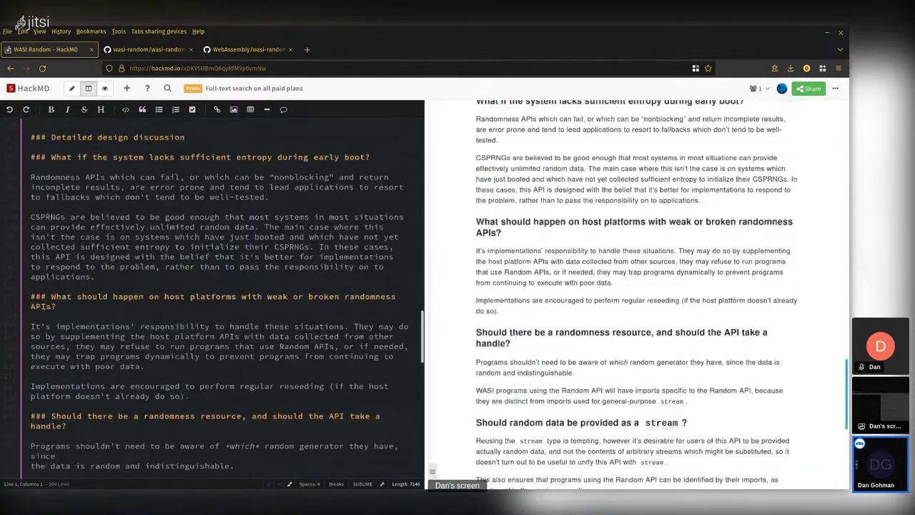
pyautogui.scroll(-5, 636, 286)
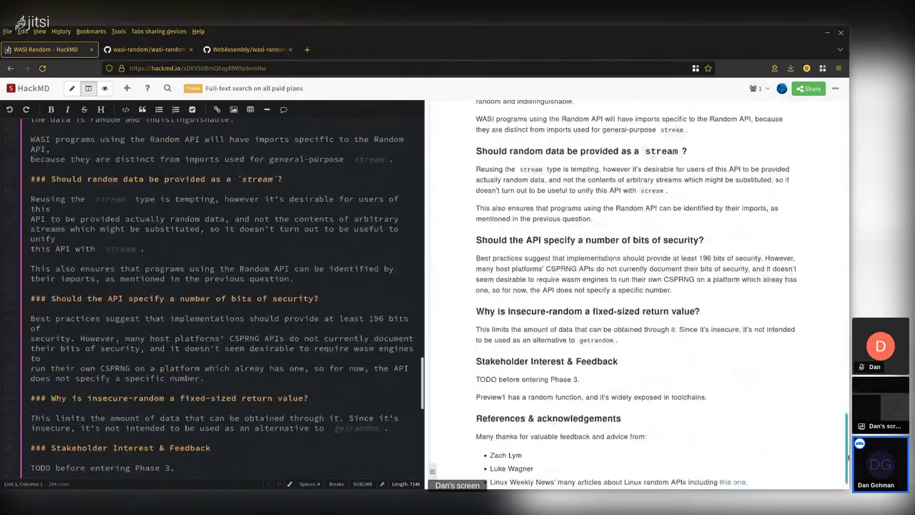
# Step: Review the WASI Random note's sharing modes and preview its view-mode page, then close the preview
pyautogui.scroll(20, 636, 286)
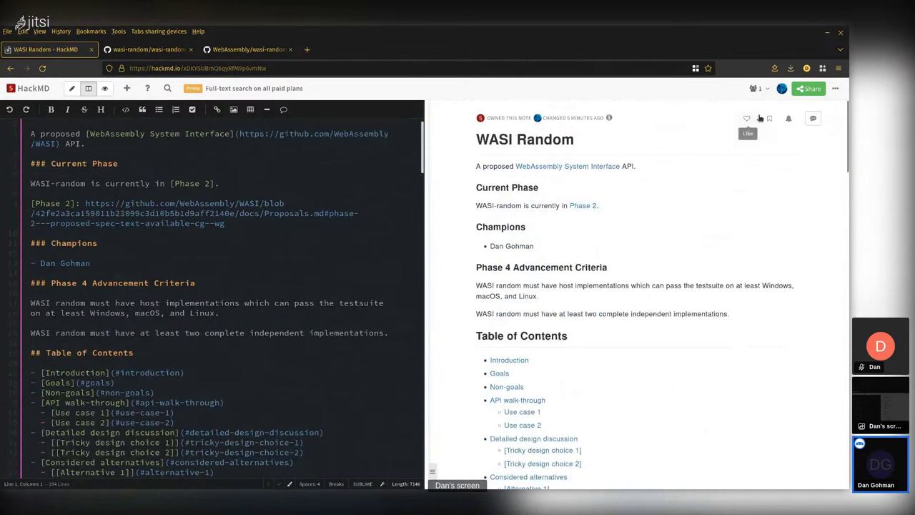
pyautogui.click(822, 90)
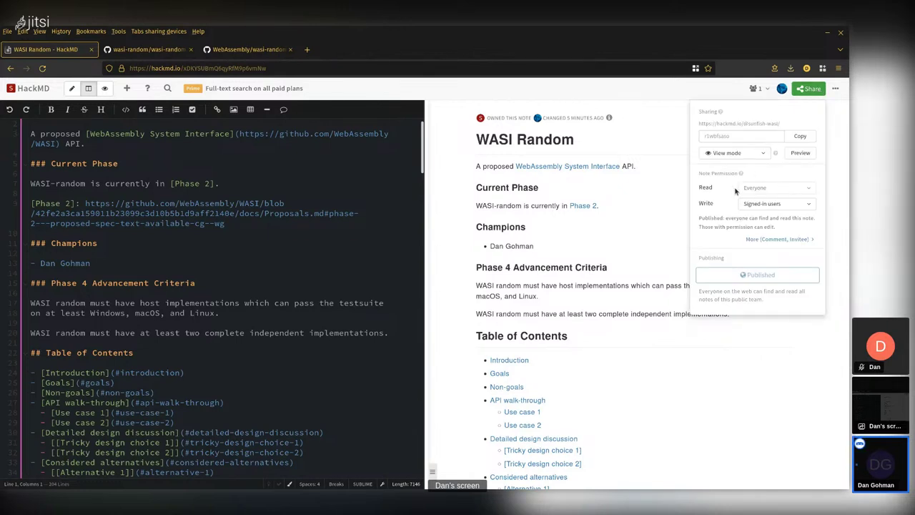
pyautogui.click(759, 154)
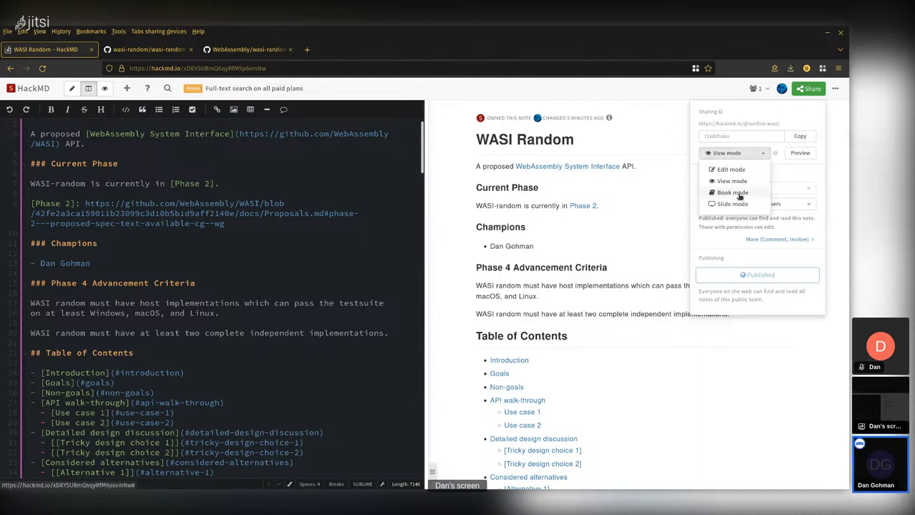
pyautogui.click(751, 154)
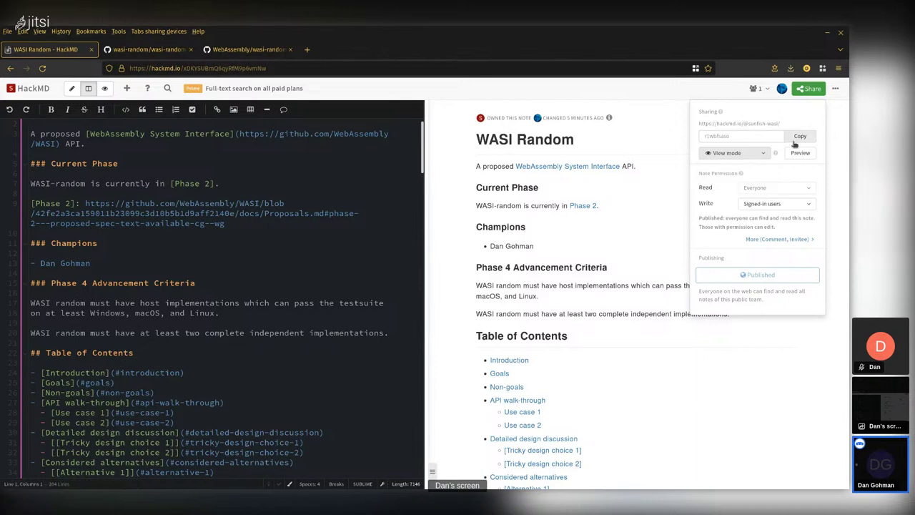
pyautogui.click(799, 154)
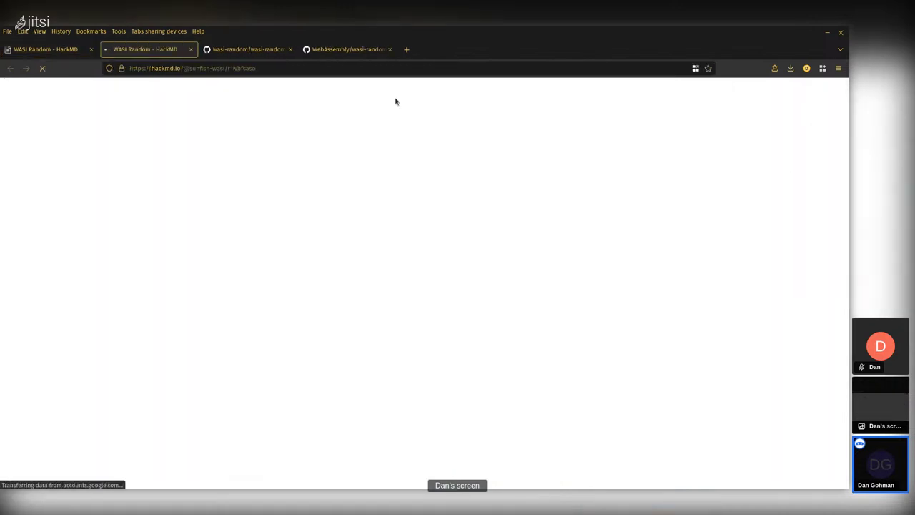
pyautogui.middleClick(140, 50)
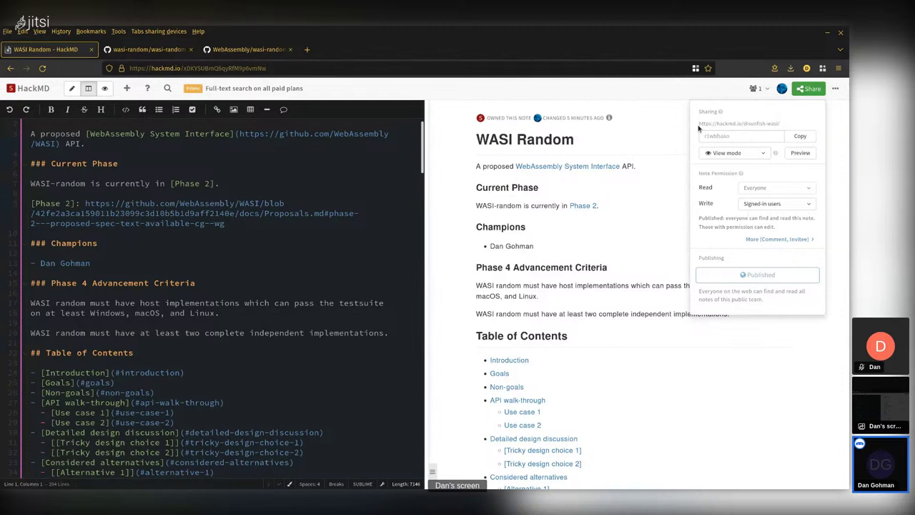
# Step: Copy the WASI Random note's view-mode sharing link and return to the editor
pyautogui.click(808, 136)
pyautogui.click(814, 90)
pyautogui.click(813, 90)
pyautogui.click(801, 136)
pyautogui.click(177, 252)
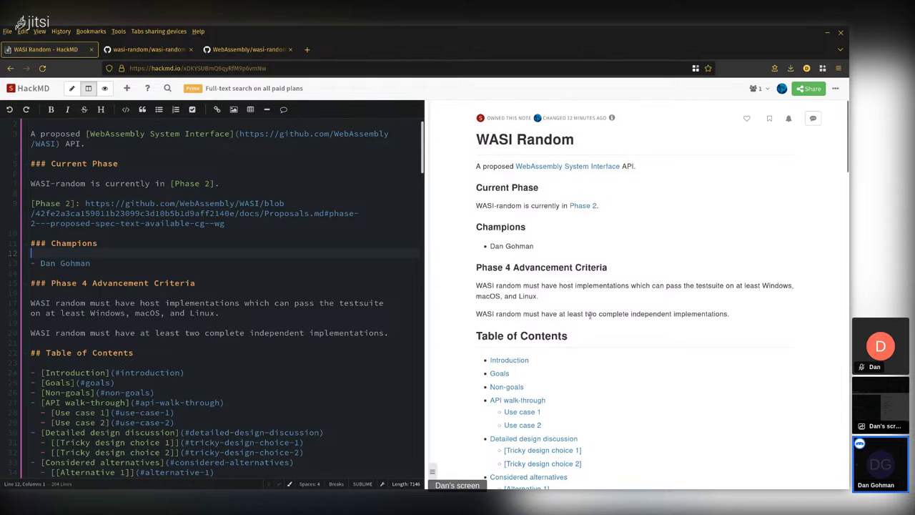
# Step: Return to the sunfish-wasi team space and open the WASI Random API note
pyautogui.scroll(1, 154, 136)
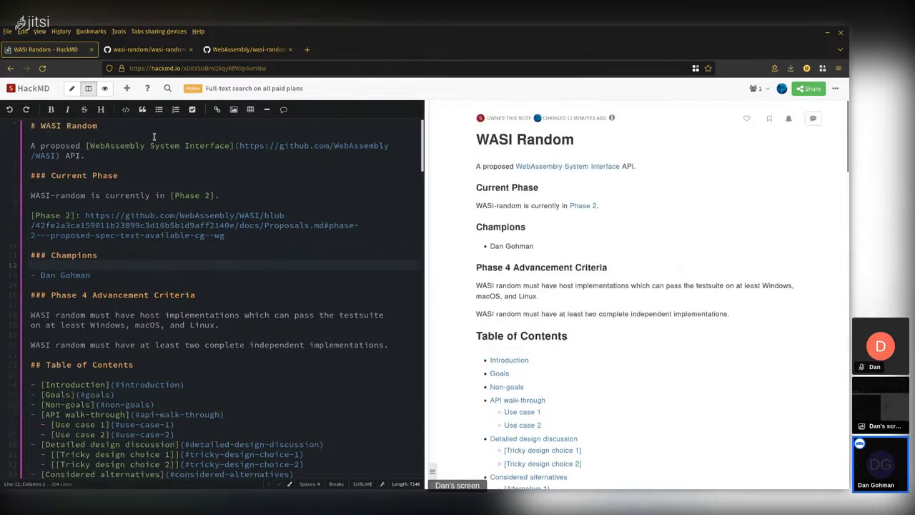
pyautogui.click(33, 88)
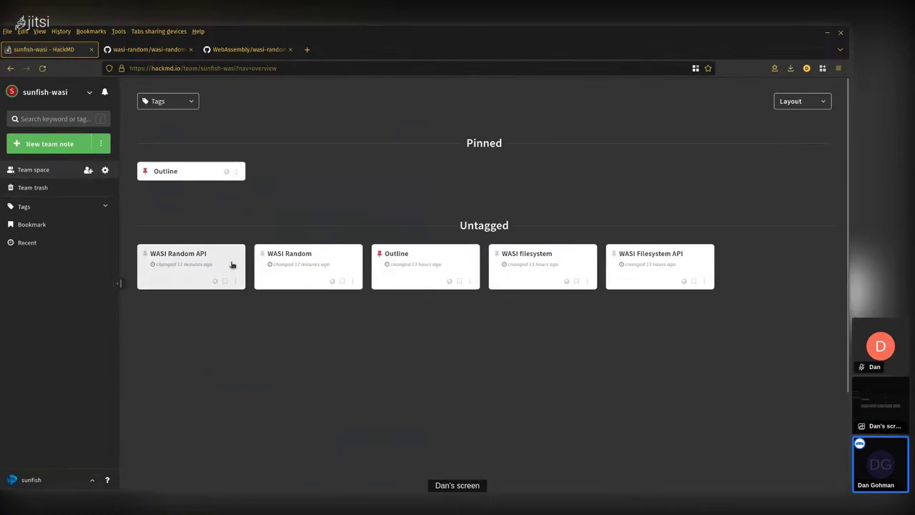
pyautogui.click(209, 266)
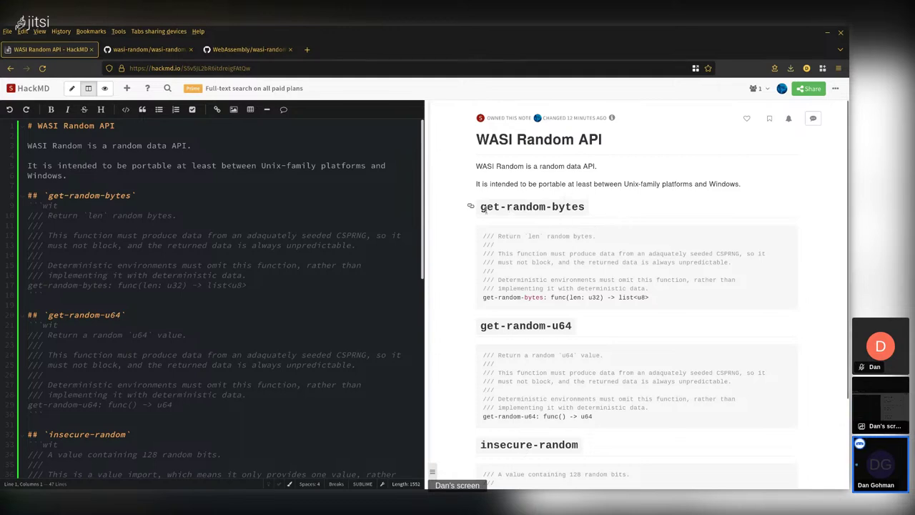
# Step: Examine the get-random-bytes heading and the opening lines of its wit code block in the note source
pyautogui.scroll(-1, 563, 229)
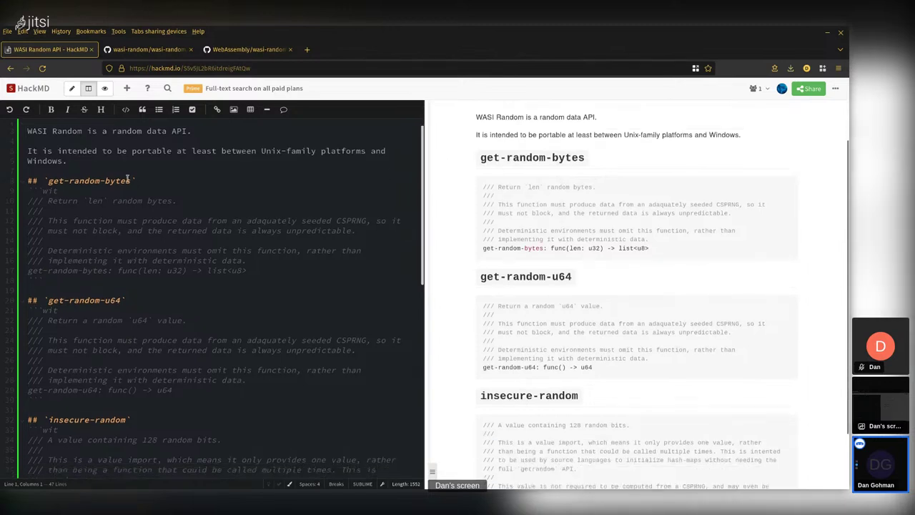
pyautogui.click(100, 180)
pyautogui.keyDown('shift'); pyautogui.click(141, 180); pyautogui.keyUp('shift')
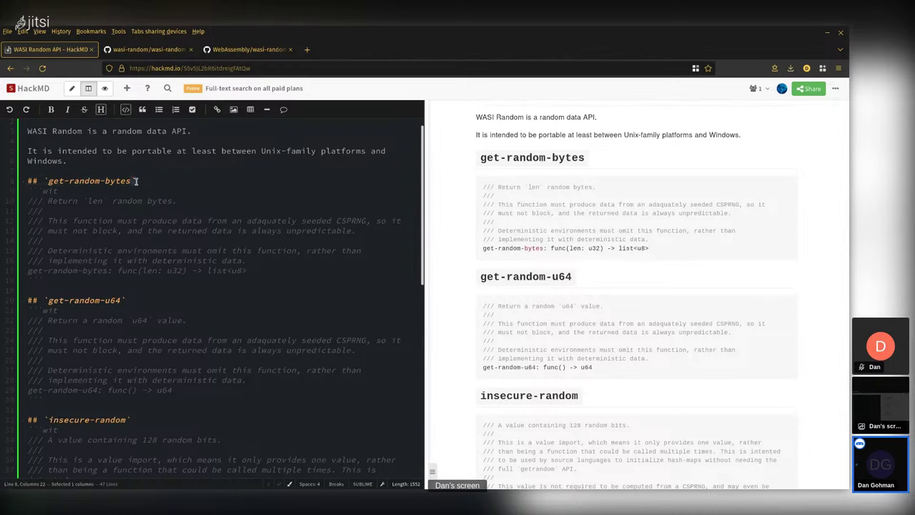
pyautogui.press('Down')
pyautogui.hotkey('ctrl', 'd')
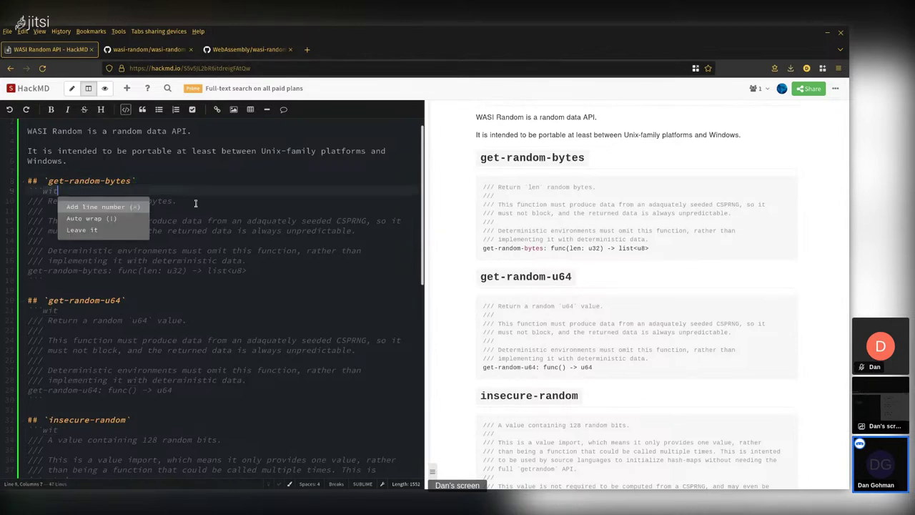
pyautogui.click(195, 203)
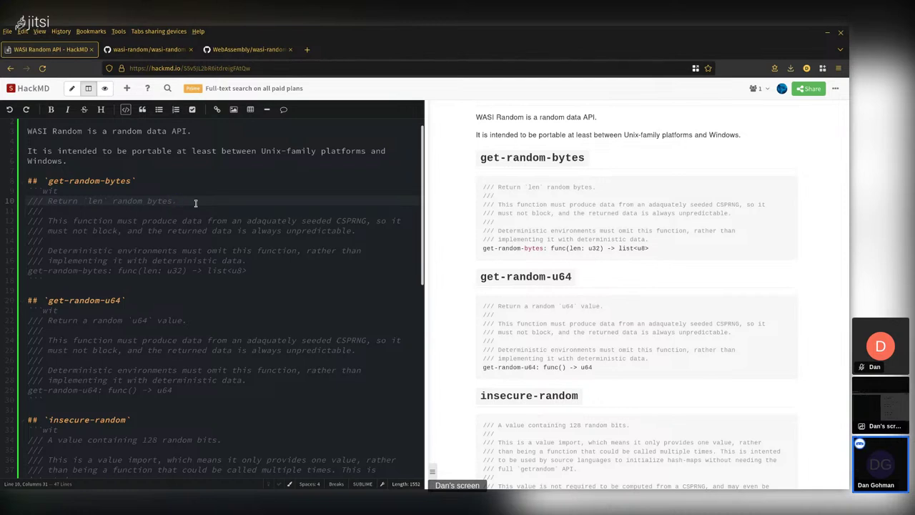
pyautogui.hotkey('ctrl', 'Left')
pyautogui.hotkey('ctrl', 'Left')
pyautogui.hotkey('ctrl', 'Left')
pyautogui.hotkey('ctrl', 'Left')
pyautogui.hotkey('ctrl', 'Left')
pyautogui.hotkey('ctrl', 'Left')
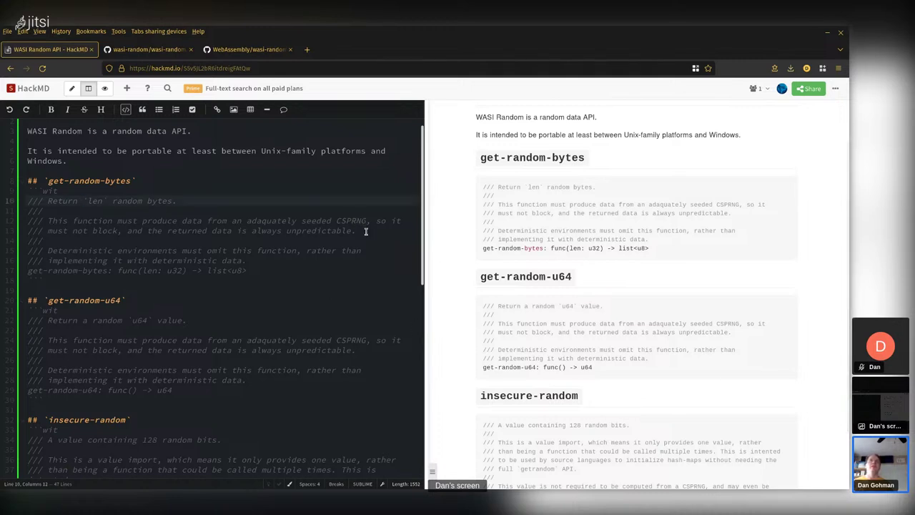
# Step: Try enclosing CSPRNG in square brackets in the get-random-bytes comment
pyautogui.click(339, 221)
pyautogui.press('Down')
pyautogui.press('Down')
pyautogui.press('Down')
pyautogui.press('Down')
pyautogui.click(341, 221)
pyautogui.write('[')
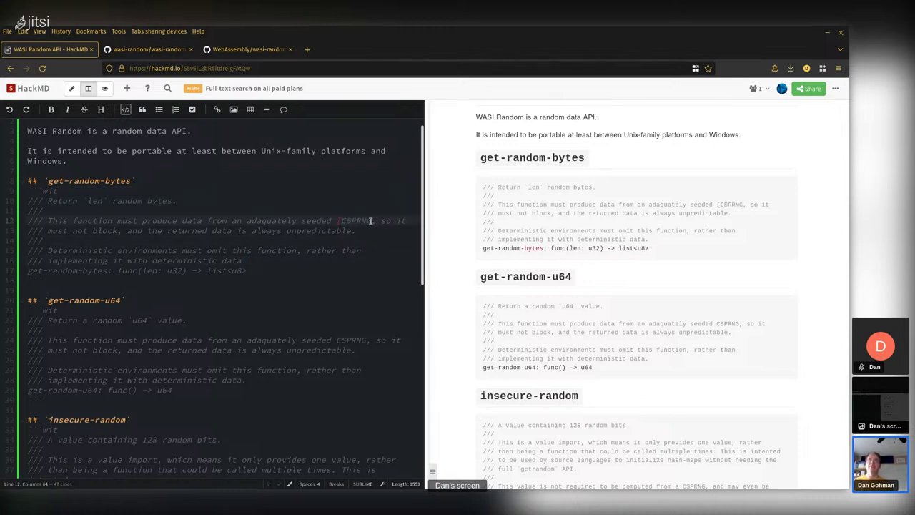
pyautogui.click(373, 221)
pyautogui.write(']')
pyautogui.click(354, 260)
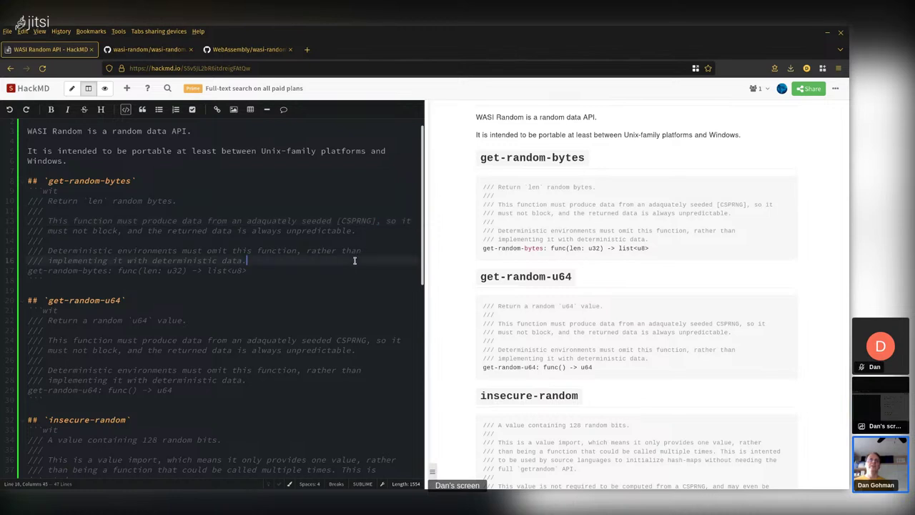
# Step: Spell out CSPRNG in the get-random-bytes comment as "cryptographically-secure pseudo-random number generator (CSPRNG)", starting on a new comment line without square brackets
pyautogui.click(342, 221)
pyautogui.press('BackSpace')
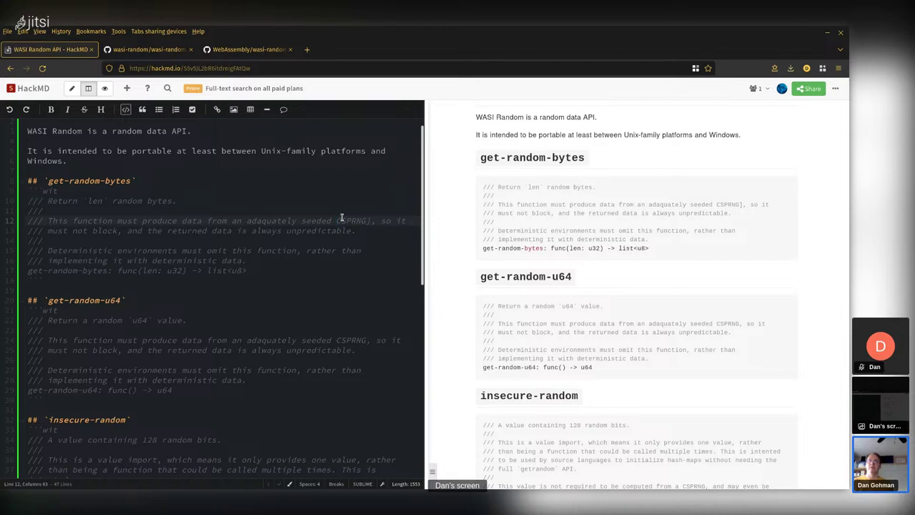
pyautogui.press('BackSpace')
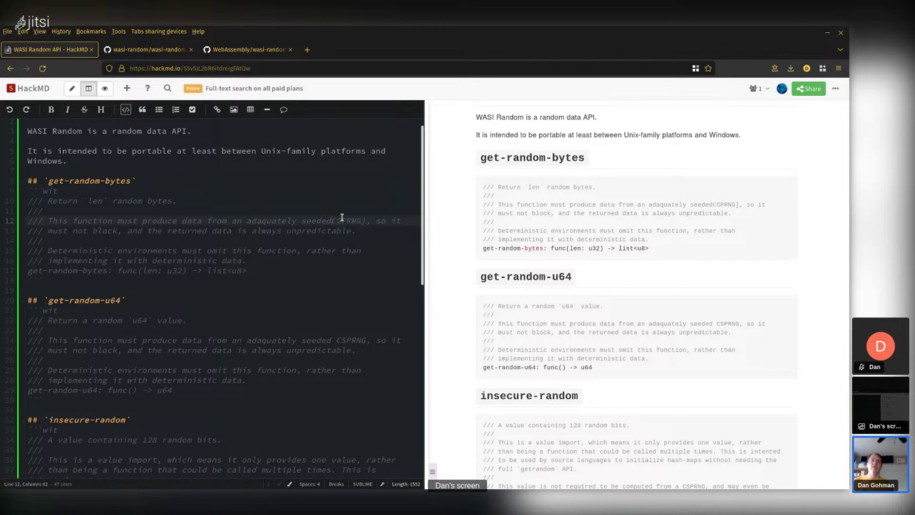
pyautogui.press('Return')
pyautogui.write('/// Cryptographically-secure pseudo-random number [')
pyautogui.press('BackSpace')
pyautogui.write('generator (')
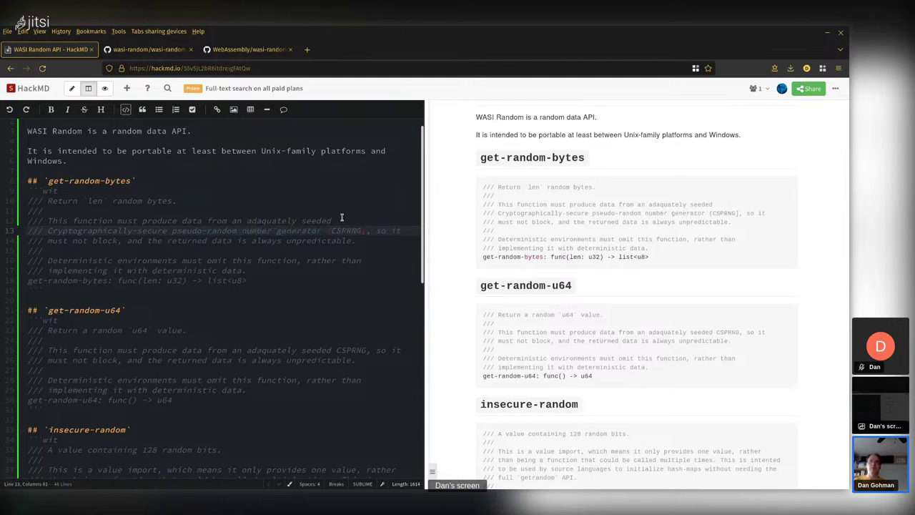
pyautogui.write(')')
pyautogui.click(52, 230)
pyautogui.press('BackSpace')
pyautogui.write('c')
pyautogui.click(381, 247)
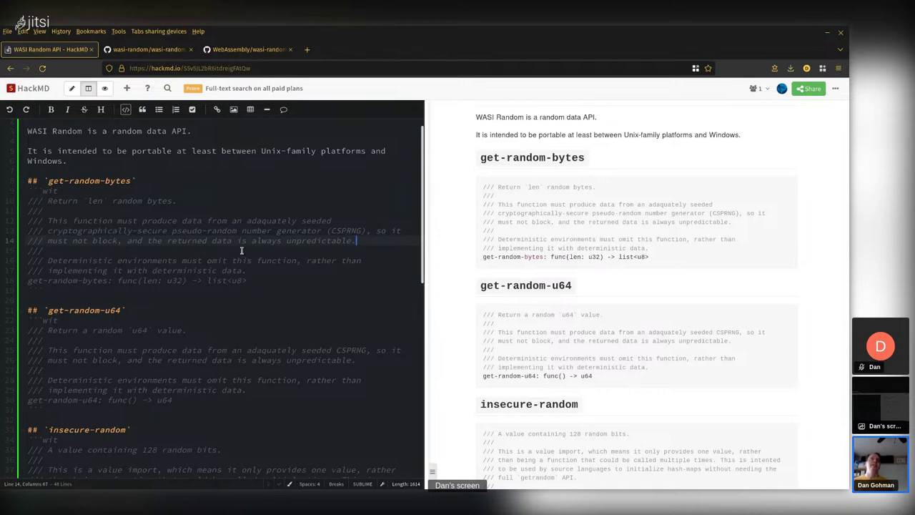
pyautogui.click(293, 272)
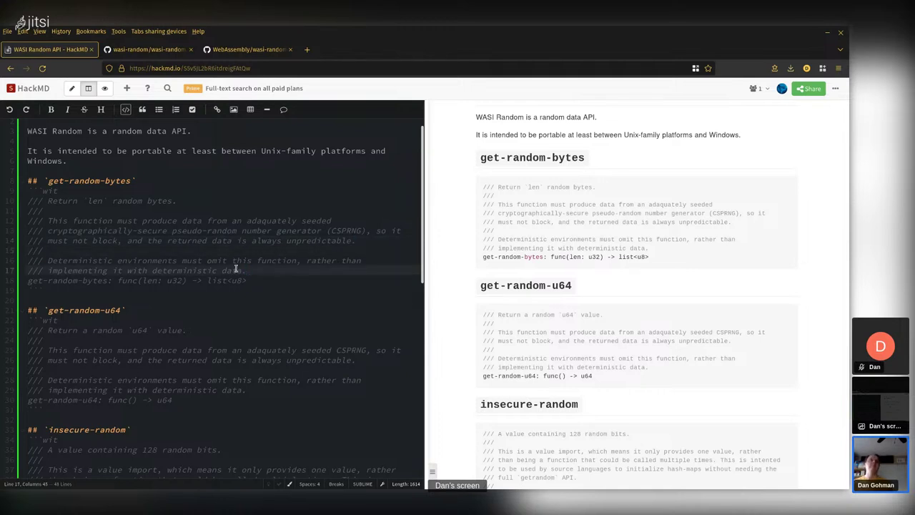
pyautogui.click(365, 241)
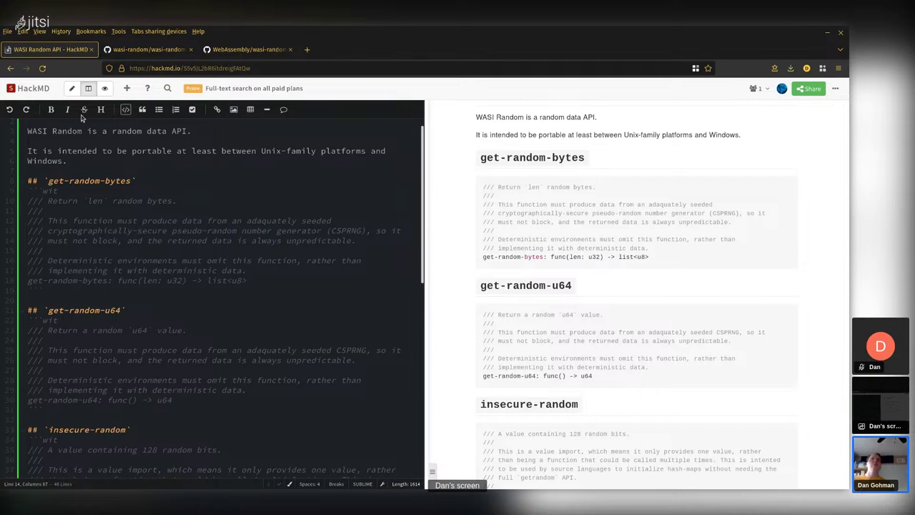
pyautogui.click(295, 279)
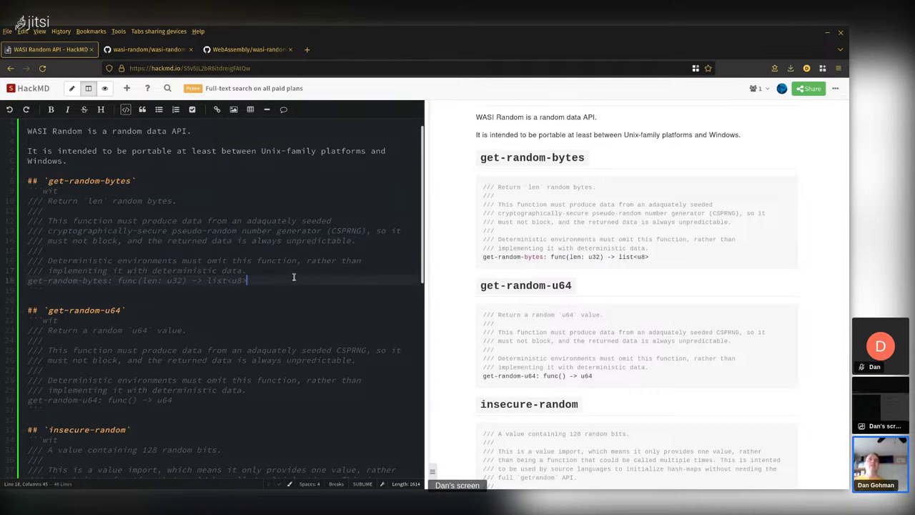
# Step: Add ", from the perspective of the calling program" after "must not block" in the get-random-bytes comment, and wrap "returned data" onto a new comment line
pyautogui.click(117, 240)
pyautogui.write(',')
pyautogui.press('BackSpace')
pyautogui.write('from the perspective')
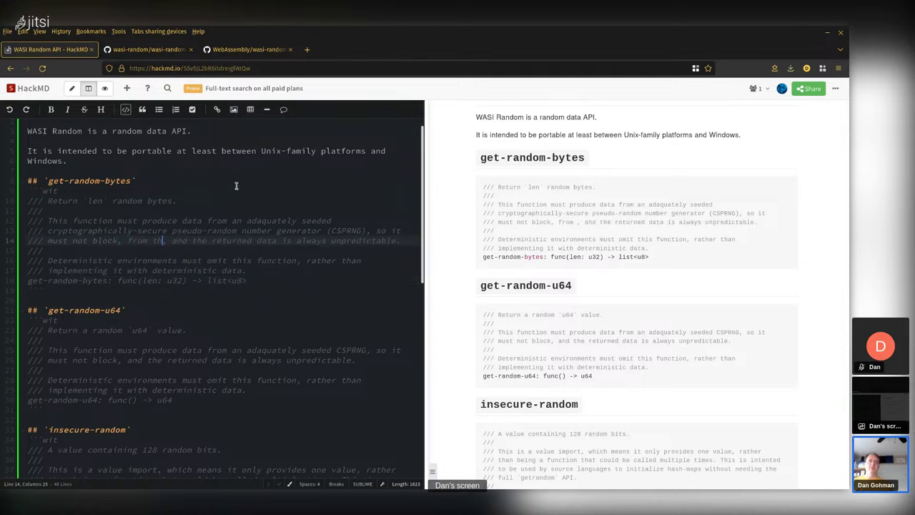
pyautogui.write(' of the calling pr')
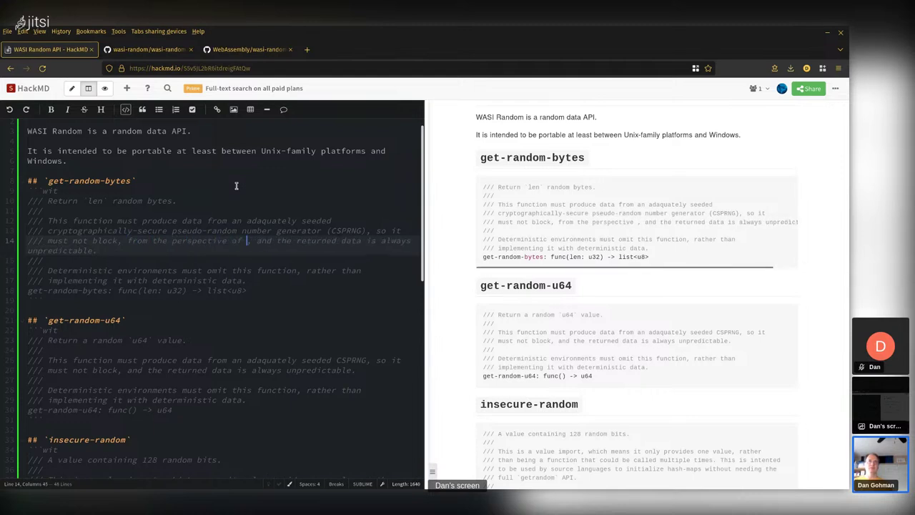
pyautogui.write('ogram')
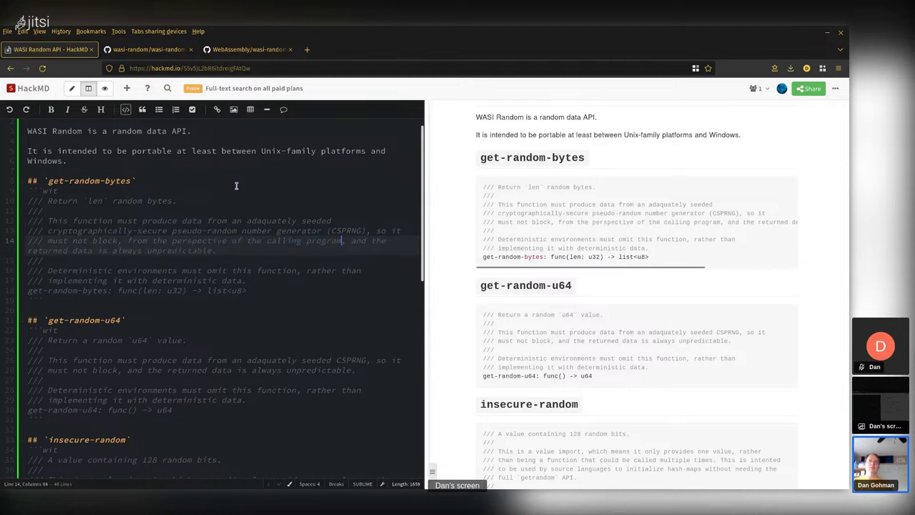
pyautogui.hotkey('ctrl', 'Right')
pyautogui.hotkey('ctrl', 'Right')
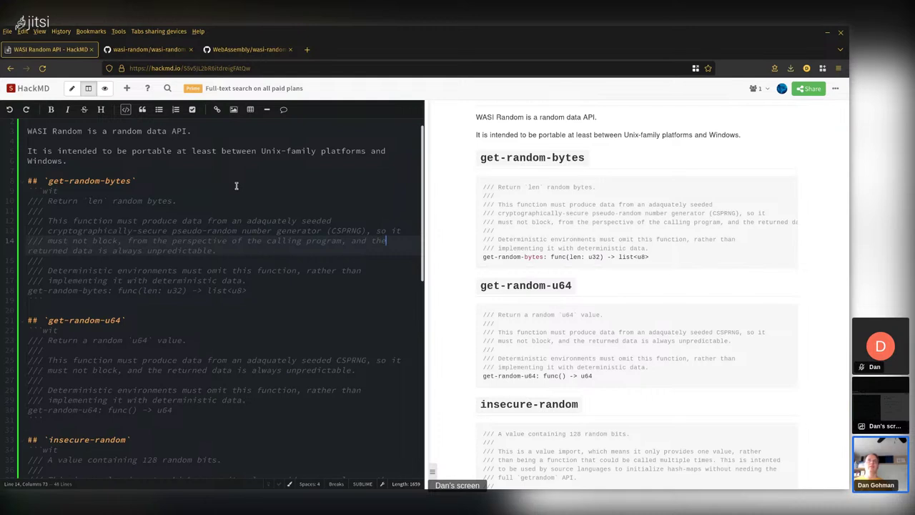
pyautogui.press('Return')
pyautogui.write('///')
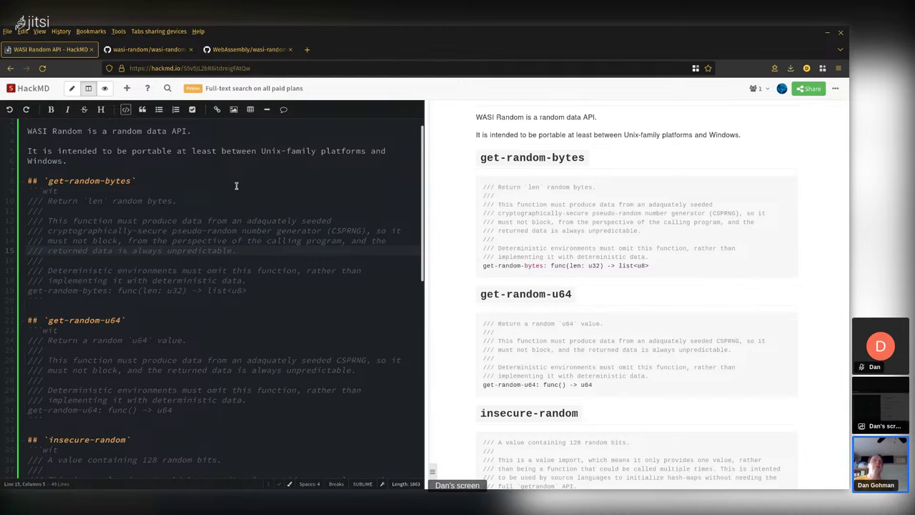
# Step: Compare the get-random-u64 comment with the get-random-bytes comment in the note source
pyautogui.click(272, 284)
pyautogui.click(274, 299)
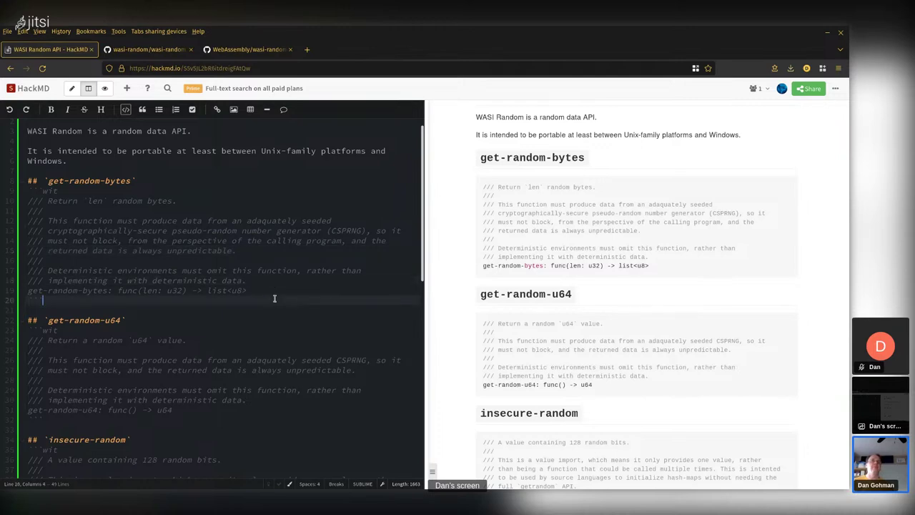
pyautogui.scroll(-1, 274, 299)
pyautogui.click(239, 276)
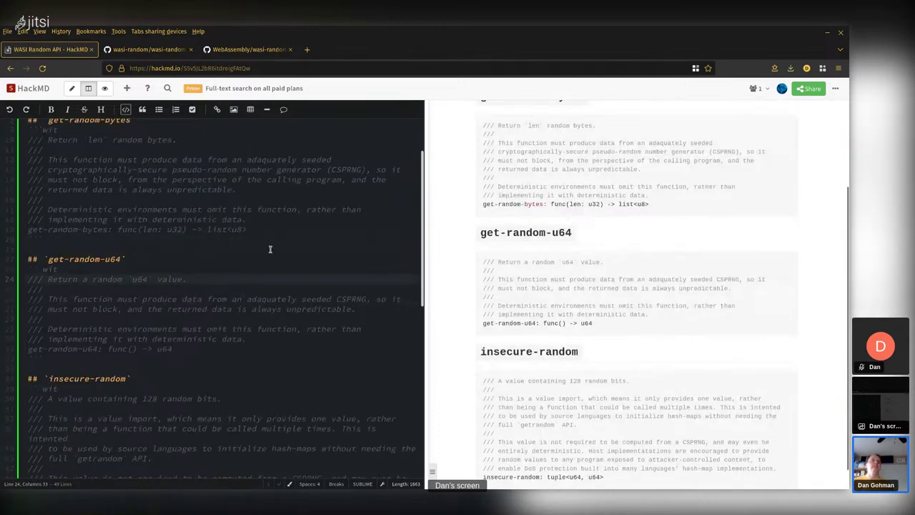
pyautogui.scroll(1, 243, 292)
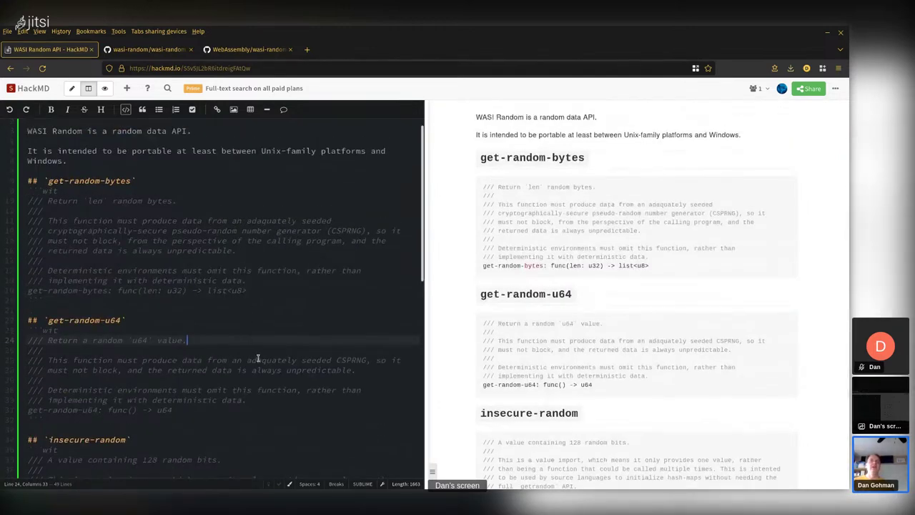
pyautogui.click(48, 360)
pyautogui.moveTo(47, 360); pyautogui.dragTo(97, 361)
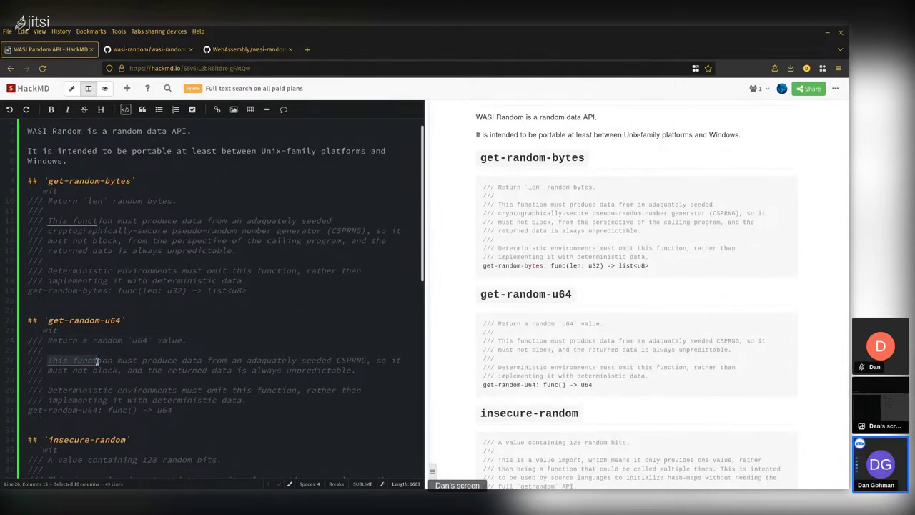
pyautogui.click(103, 221)
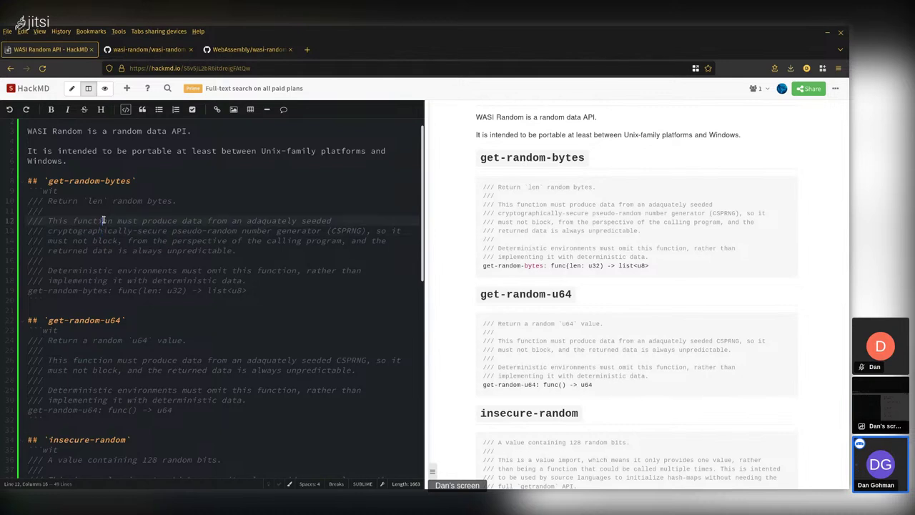
# Step: Replace the get-random-u64 comment paragraphs after its opening line with "This function returns the same type of random data as `get-random-bytes`"
pyautogui.moveTo(47, 361); pyautogui.dragTo(270, 396)
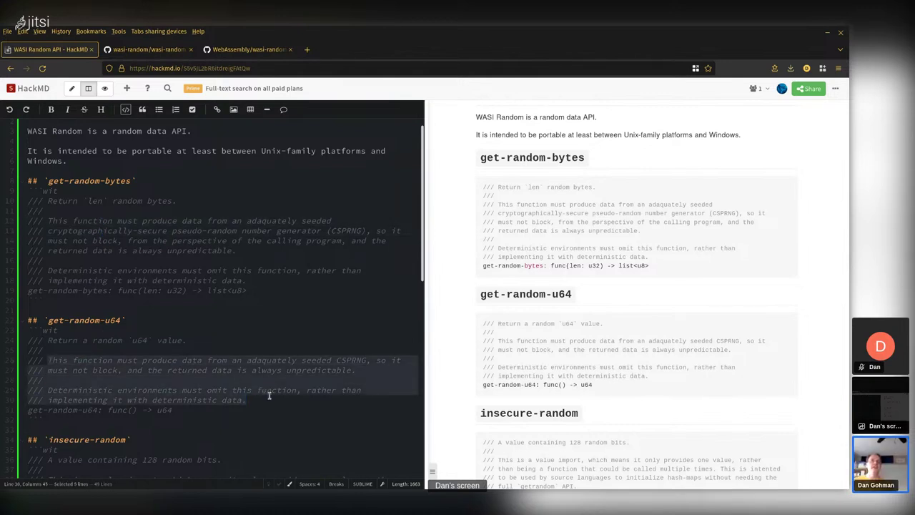
pyautogui.press('BackSpace')
pyautogui.write('This function returns ')
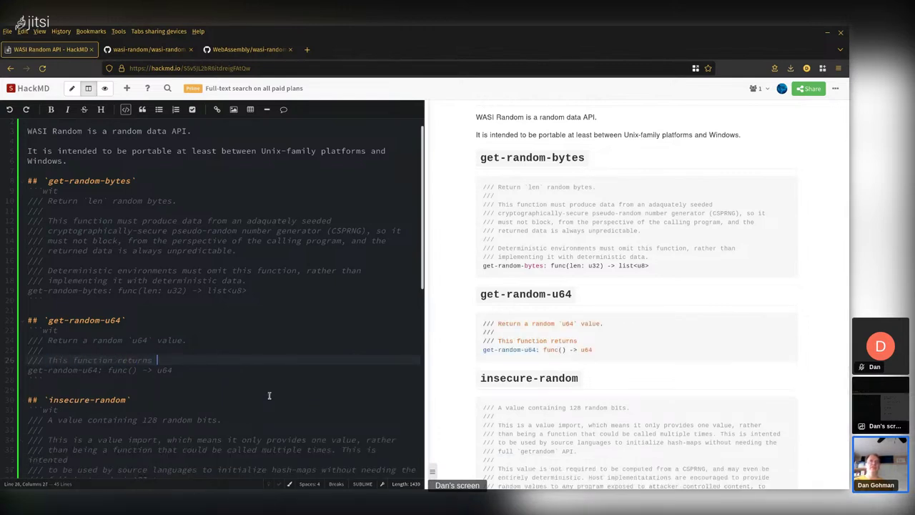
pyautogui.write('the same type of rando')
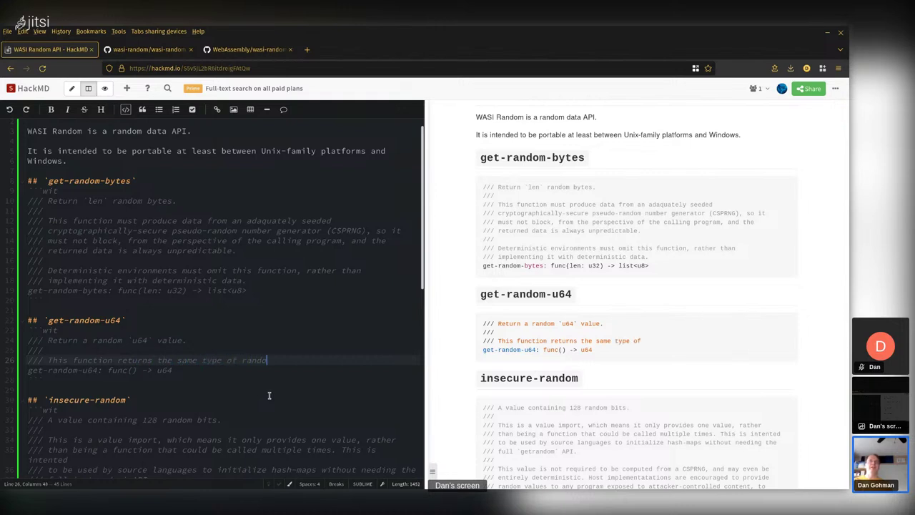
pyautogui.write('m data as `g')
pyautogui.write('et-random-bytes')
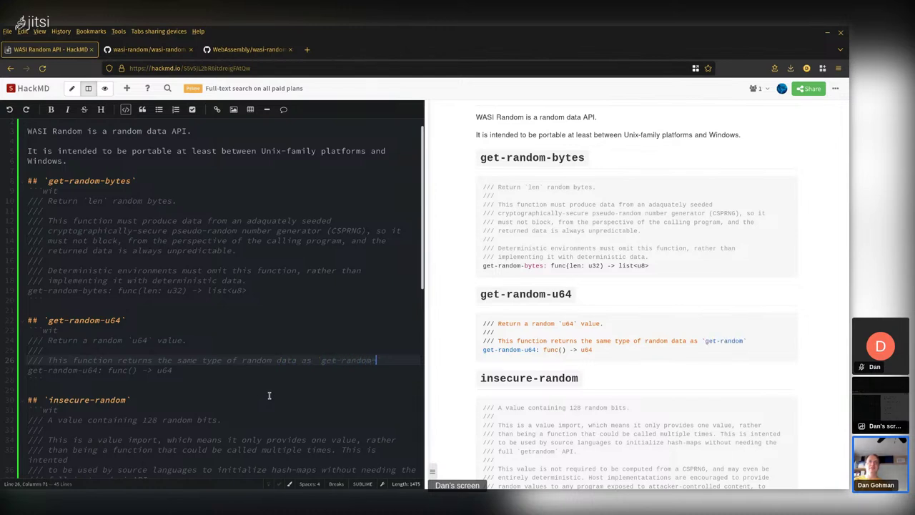
# Step: Extend the get-random-u64 sentence with a comma and a new comment line reading "represented as a `u64`."
pyautogui.press('End')
pyautogui.press('Return')
pyautogui.write('///')
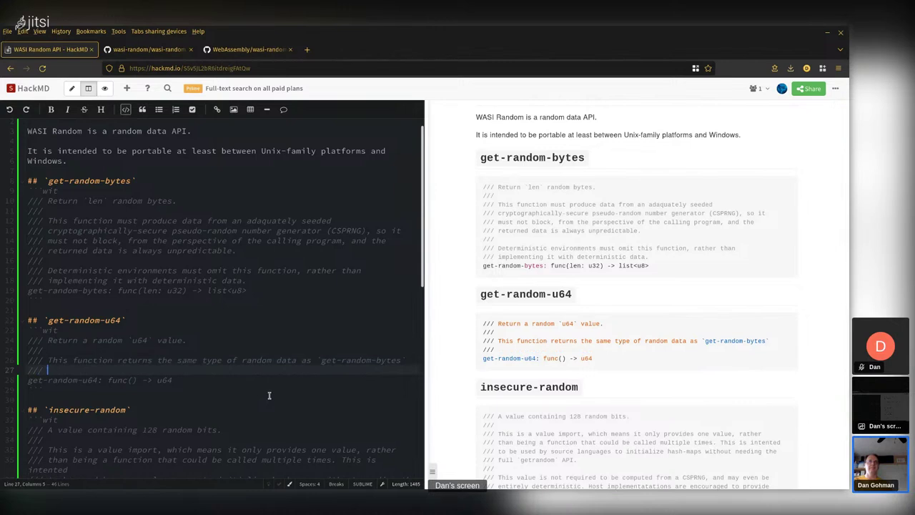
pyautogui.press('BackSpace')
pyautogui.press('BackSpace')
pyautogui.press('BackSpace')
pyautogui.press('BackSpace')
pyautogui.press('BackSpace')
pyautogui.write(',')
pyautogui.press('Return')
pyautogui.write('/// represented as `')
pyautogui.write(' `u64`')
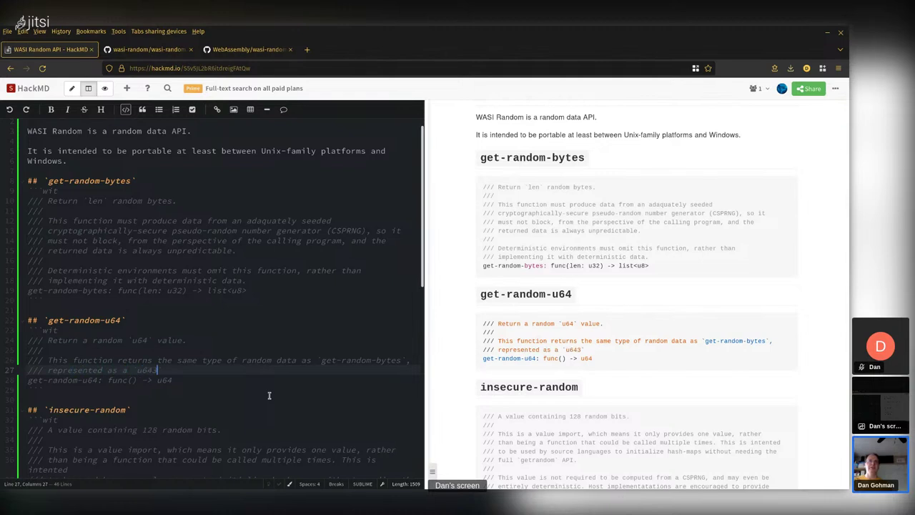
pyautogui.write('.')
pyautogui.click(318, 240)
pyautogui.click(293, 288)
pyautogui.click(292, 278)
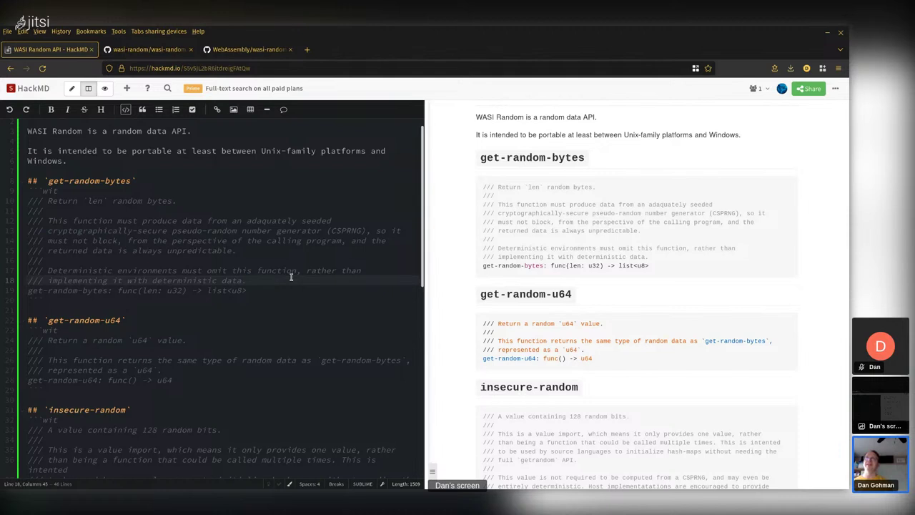
pyautogui.click(262, 289)
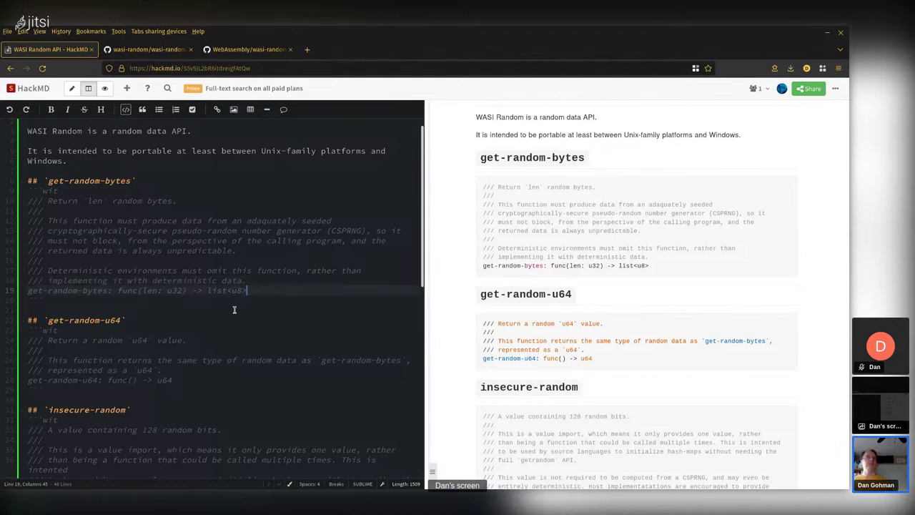
pyautogui.click(181, 353)
pyautogui.click(124, 171)
pyautogui.click(126, 180)
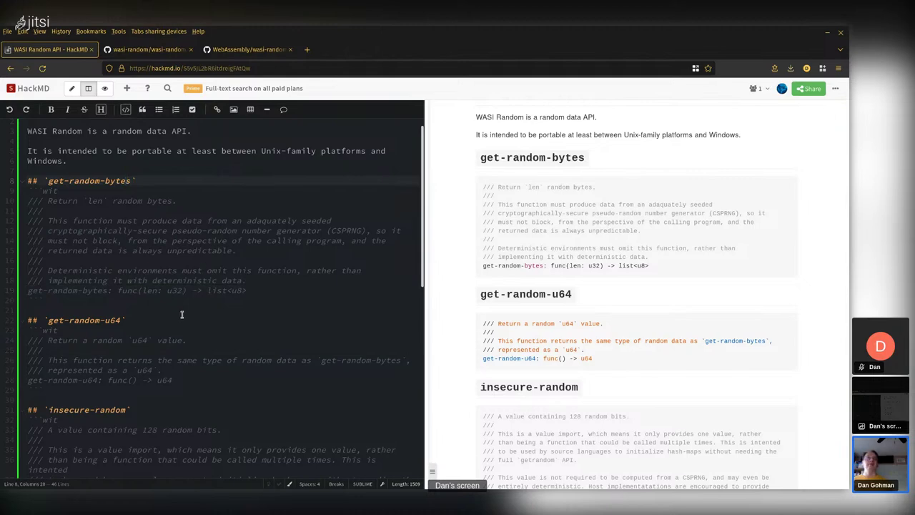
# Step: Reword the opening line of the insecure-random comment to "Return a value containing 128 random bits."
pyautogui.scroll(-2, 183, 317)
pyautogui.scroll(-2, 183, 316)
pyautogui.click(196, 296)
pyautogui.click(243, 310)
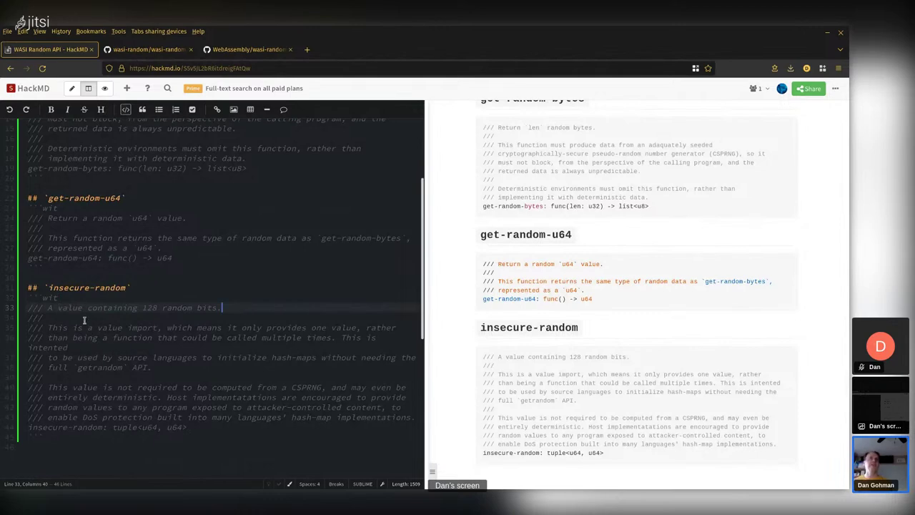
pyautogui.click(53, 308)
pyautogui.press('BackSpace')
pyautogui.write('Return a')
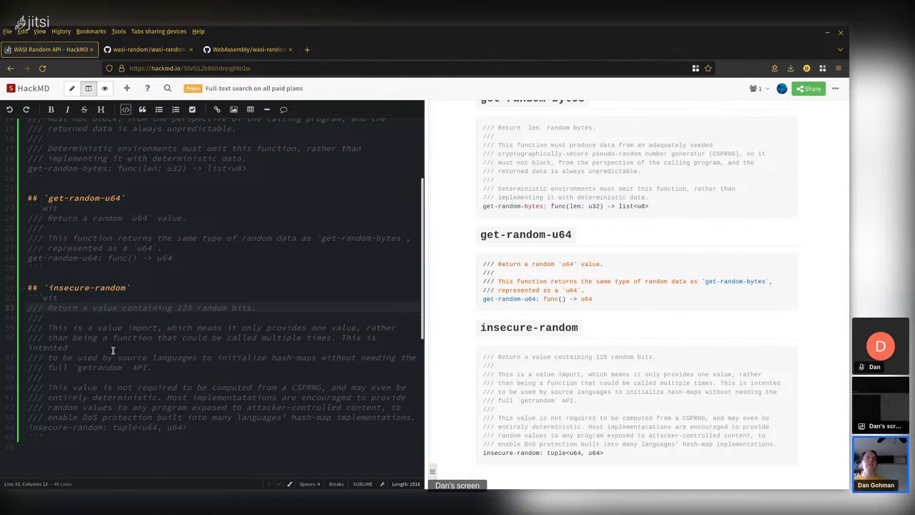
# Step: Turn the insecure-random declaration into a function by inserting "func() ->" before its tuple<u64, u64> type
pyautogui.scroll(-2, 114, 350)
pyautogui.click(48, 267)
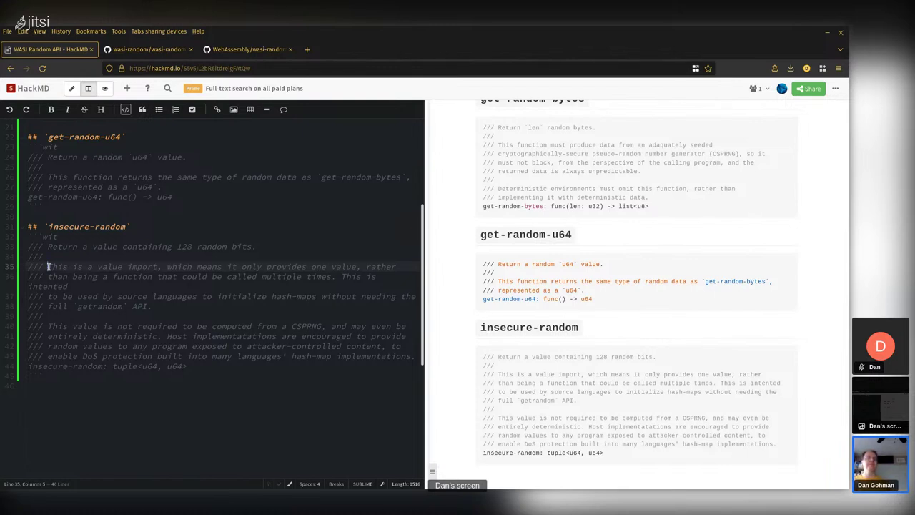
pyautogui.click(102, 367)
pyautogui.write('func() ->')
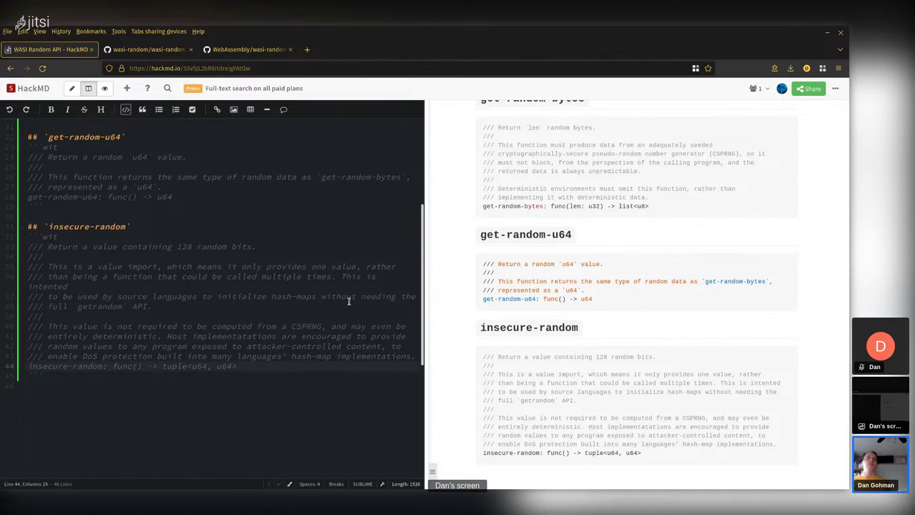
# Step: Add a line before the insecure-random comment's value import paragraph reading "In the future, this will likely be replaced by a value import"
pyautogui.click(49, 266)
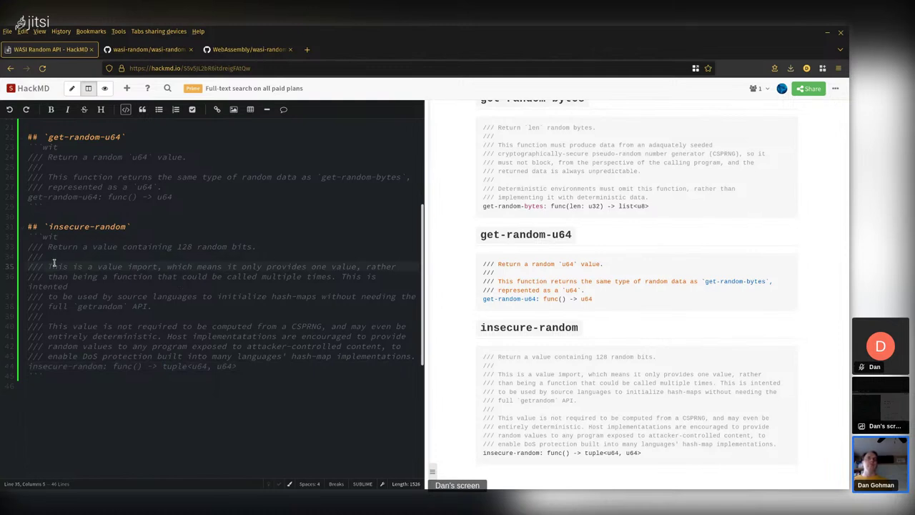
pyautogui.click(210, 266)
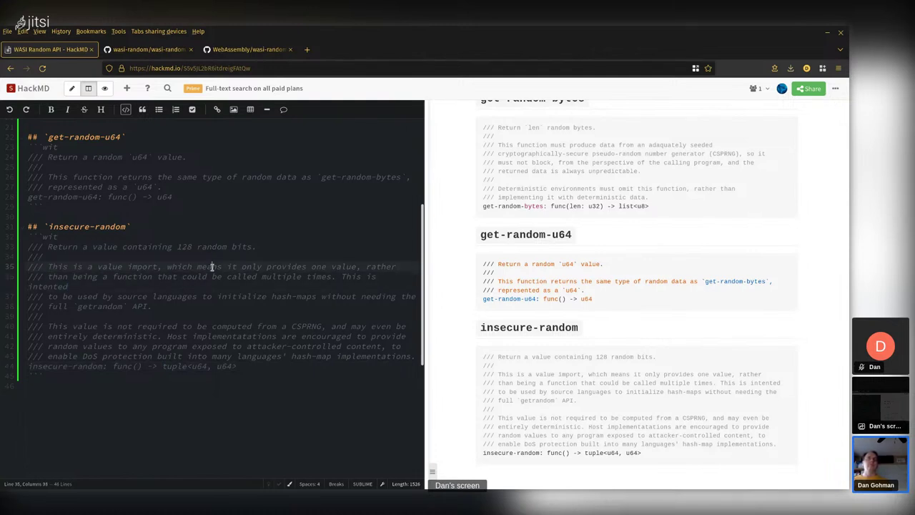
pyautogui.moveTo(46, 266); pyautogui.dragTo(71, 273)
pyautogui.click(67, 257)
pyautogui.press('Return')
pyautogui.write('//')
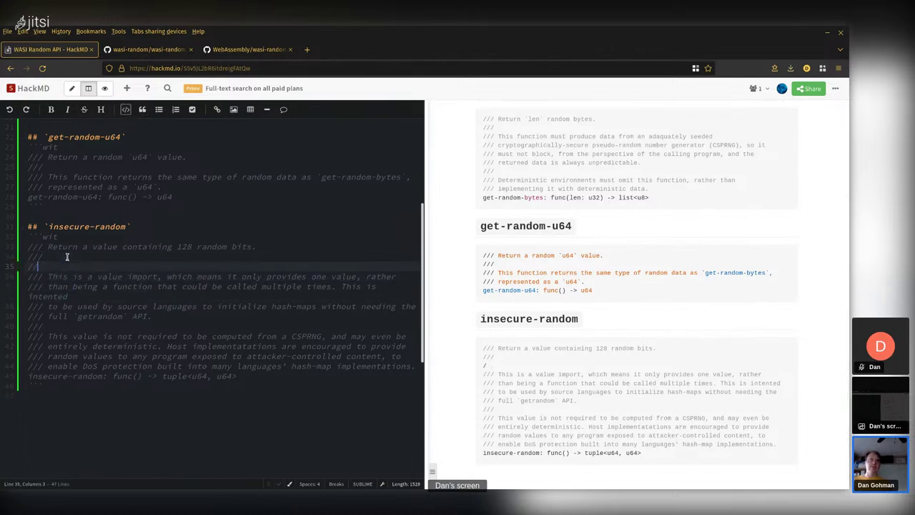
pyautogui.write('/ In the future, this will')
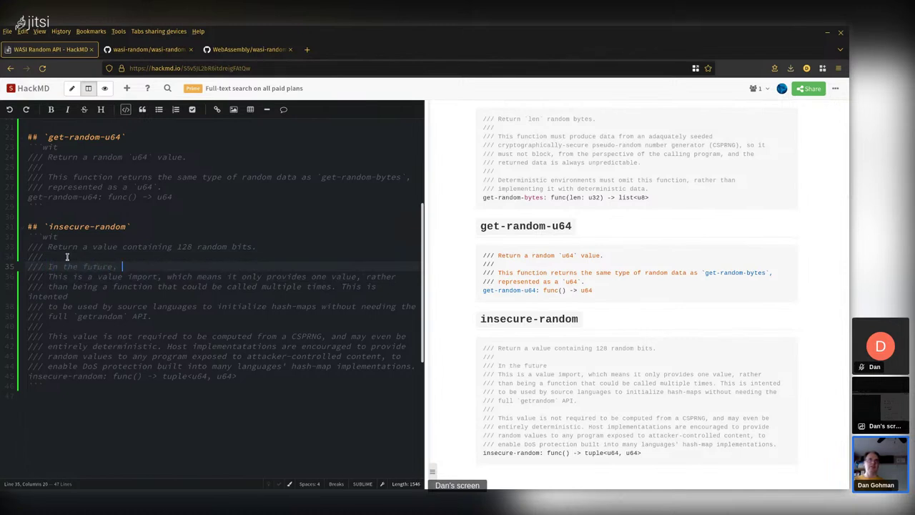
pyautogui.write('ly b')
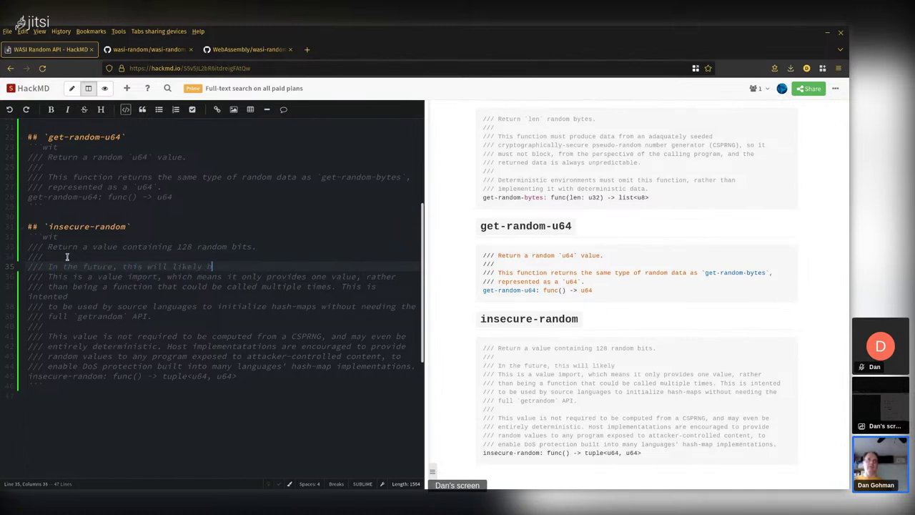
pyautogui.write('e replaced by a va')
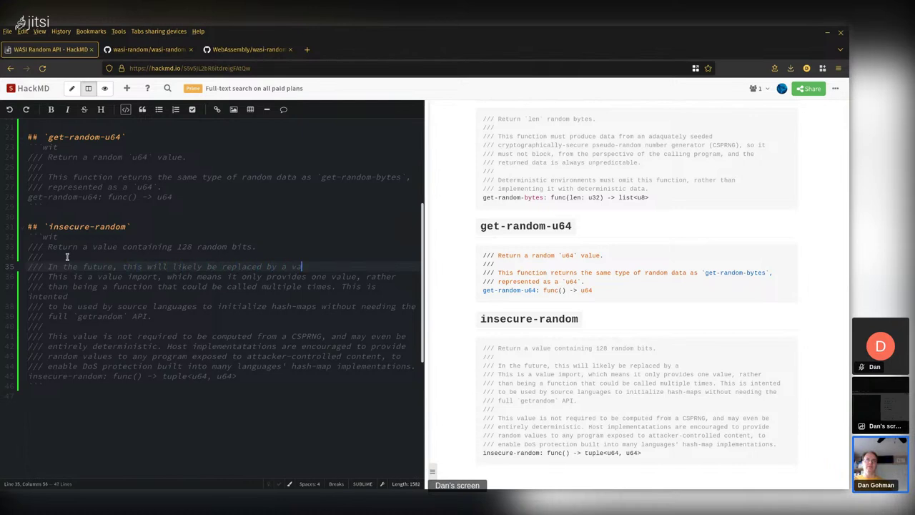
pyautogui.write('lue important')
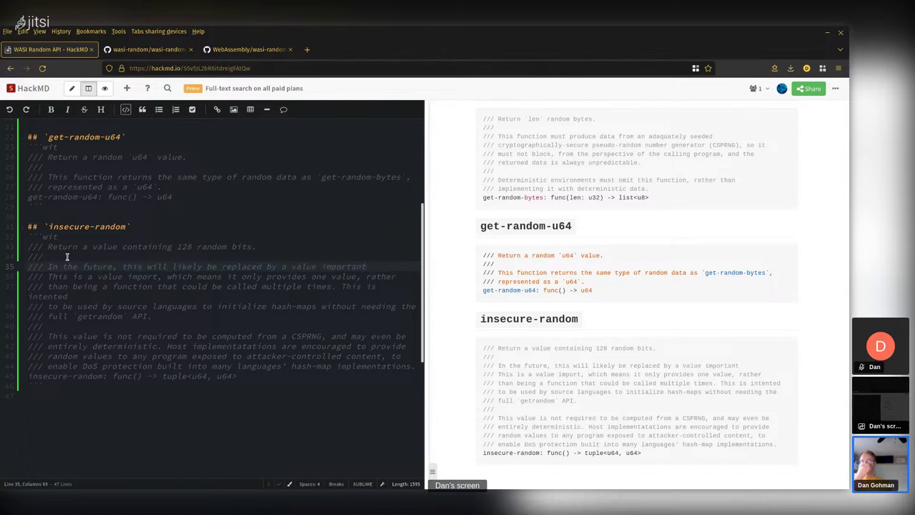
pyautogui.press('BackSpace')
pyautogui.press('BackSpace')
pyautogui.press('BackSpace')
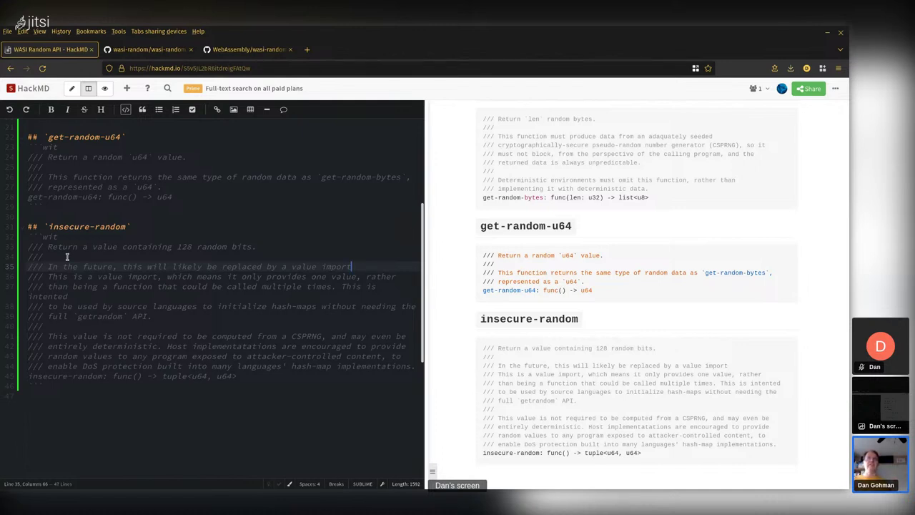
pyautogui.press('BackSpace')
# Step: Continue that sentence with ", to prevent it from being called multiple times and potentially used for purposes other than DoS protection." plus an empty comment line
pyautogui.write(', to prevent')
pyautogui.press('Return')
pyautogui.write('/// it from b')
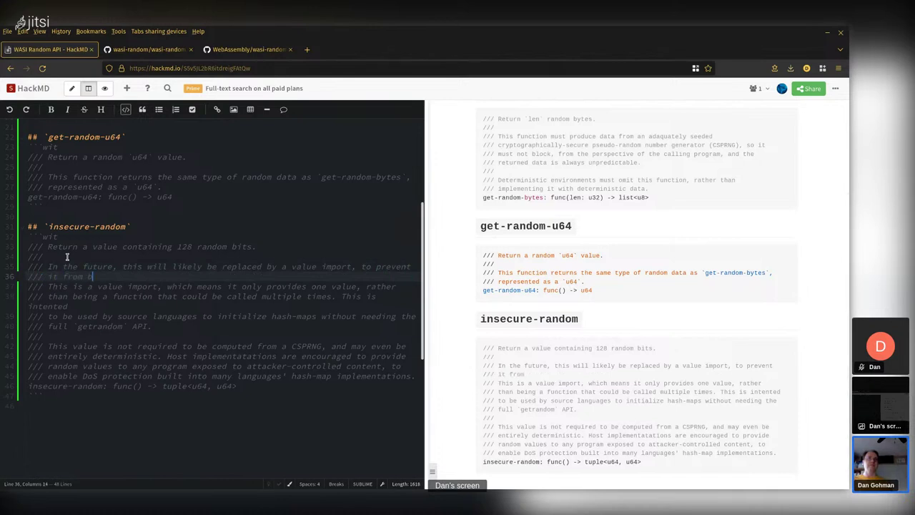
pyautogui.write('eing calle')
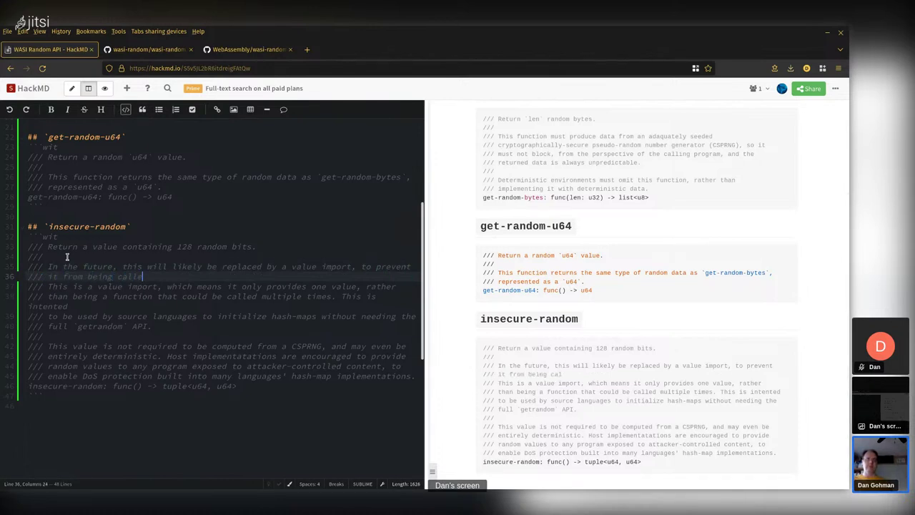
pyautogui.write('d multiple times and potentially ')
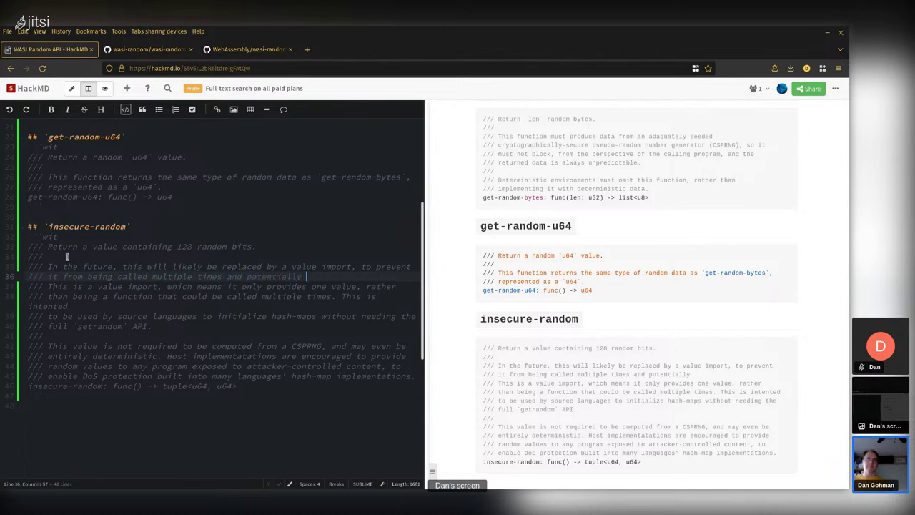
pyautogui.write('used for purposes')
pyautogui.press('Return')
pyautogui.write('/// other than ')
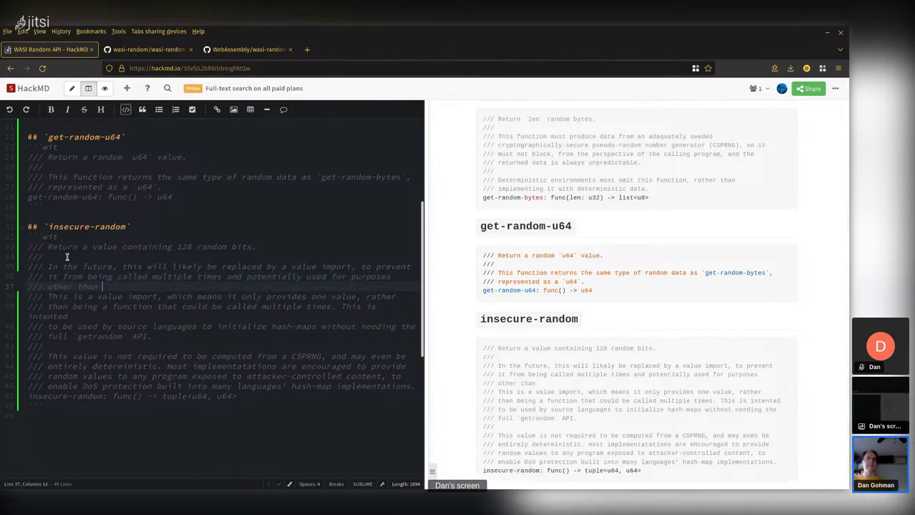
pyautogui.write('DoS protection.')
pyautogui.press('Return')
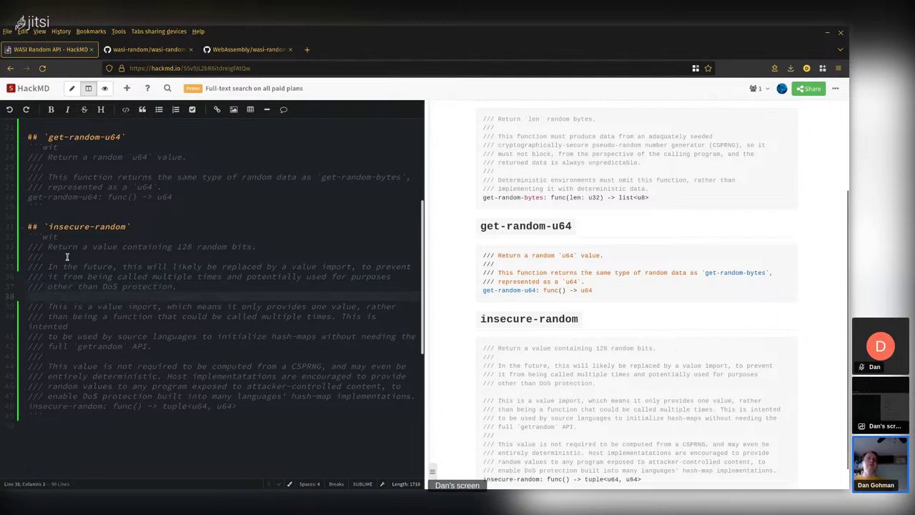
pyautogui.write('///')
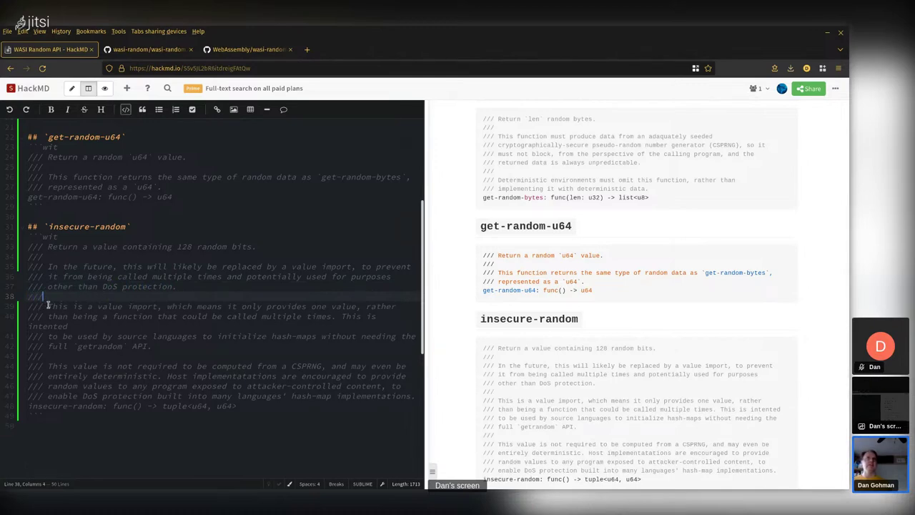
# Step: Delete the "This is a value import" paragraph from the insecure-random comment, keeping one empty "///" line before "This value is not required"
pyautogui.moveTo(48, 306); pyautogui.dragTo(191, 354)
pyautogui.press('BackSpace')
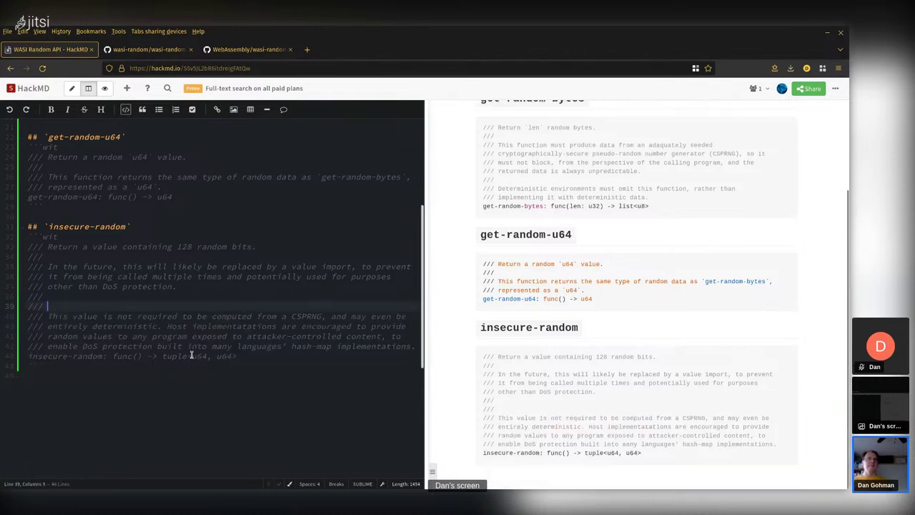
pyautogui.press('BackSpace')
pyautogui.press('BackSpace')
pyautogui.press('BackSpace')
pyautogui.press('BackSpace')
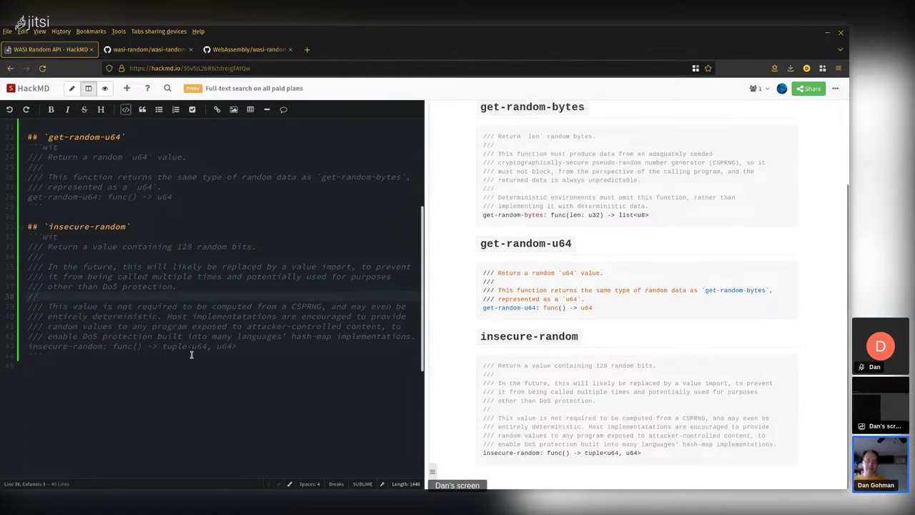
pyautogui.write('/')
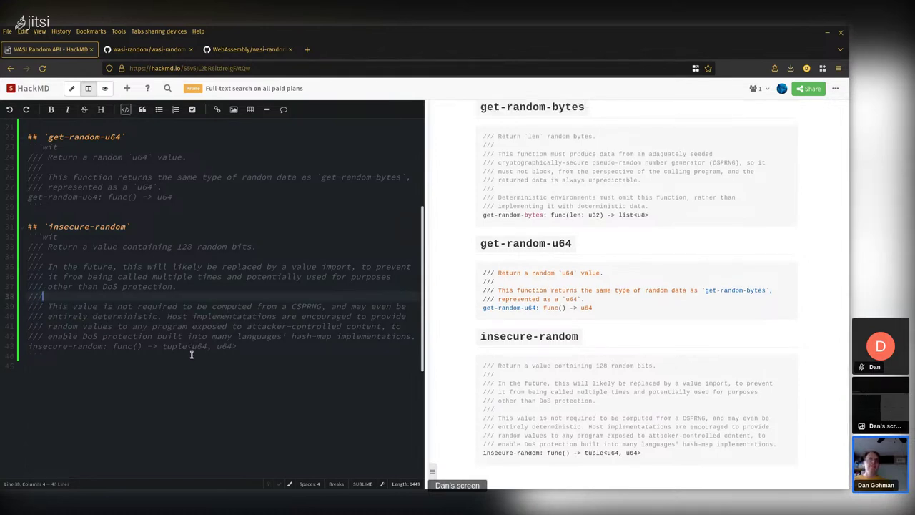
# Step: In the insecure-random comment, change "This value is not required" to "The returned value is not required" and wrap "even be" onto a new comment line
pyautogui.doubleClick(62, 307)
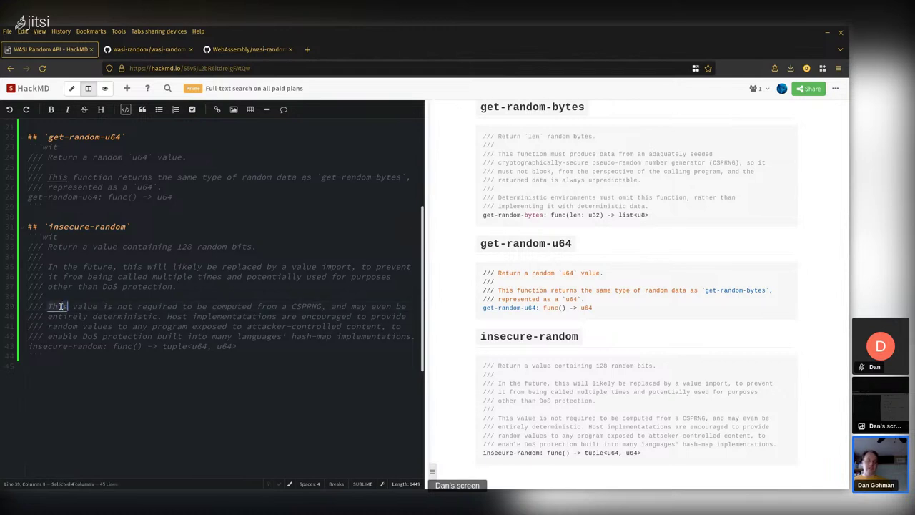
pyautogui.write('The returned')
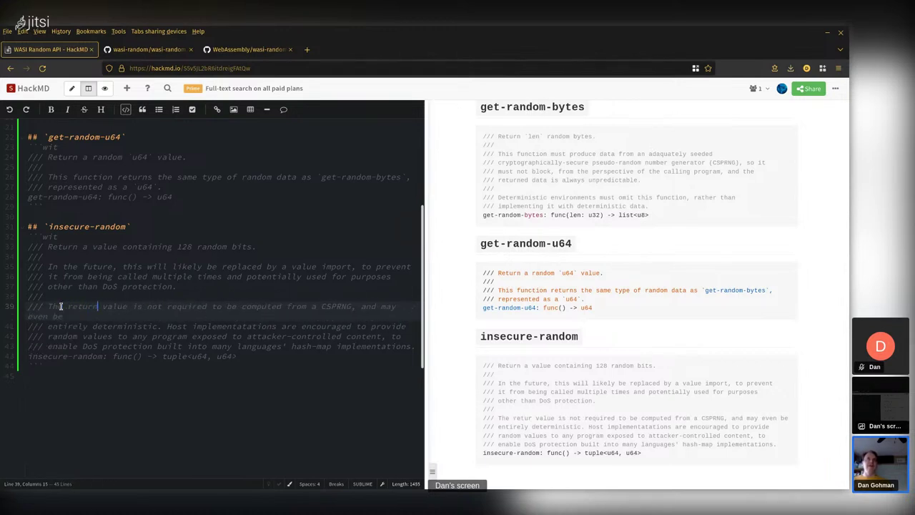
pyautogui.click(412, 308)
pyautogui.press('Return')
pyautogui.write('////even be')
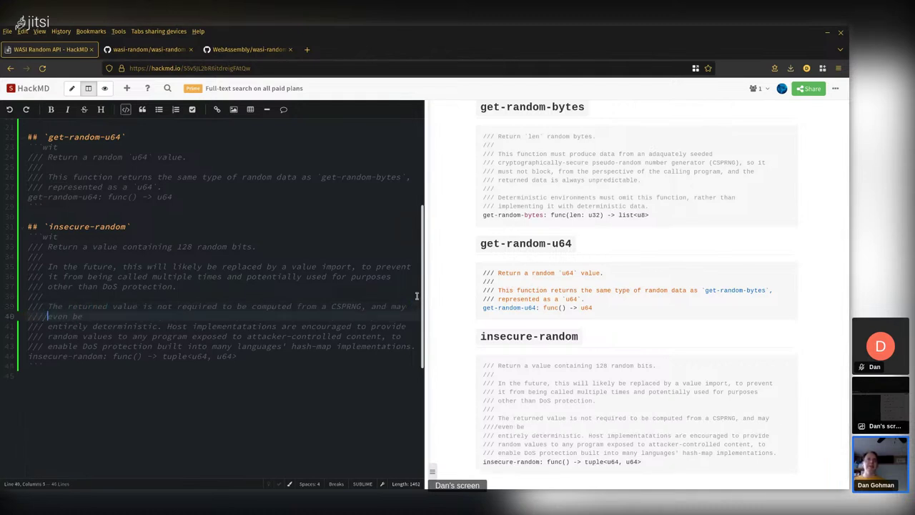
# Step: Join the "entirely deterministic" line onto the "even be" line and remove the extra slashes so it reads "/// even be entirely deterministic."
pyautogui.press('End')
pyautogui.press('Delete')
pyautogui.press('Delete')
pyautogui.press('Delete')
pyautogui.press('Delete')
pyautogui.press('Right')
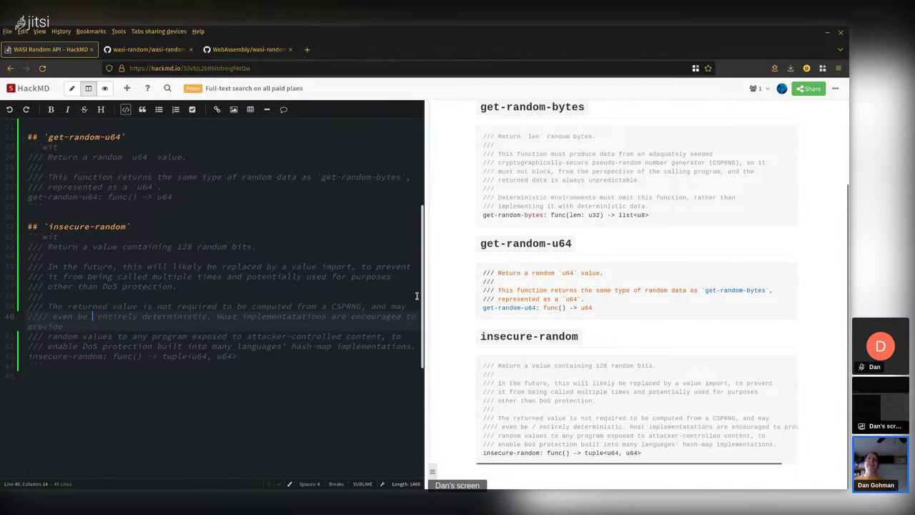
pyautogui.press('BackSpace')
pyautogui.write('e')
pyautogui.press('Left')
pyautogui.press('Left')
pyautogui.press('Left')
pyautogui.press('Left')
pyautogui.press('Left')
pyautogui.press('Left')
pyautogui.press('Left')
pyautogui.press('Left')
pyautogui.press('Left')
pyautogui.press('Left')
pyautogui.press('BackSpace')
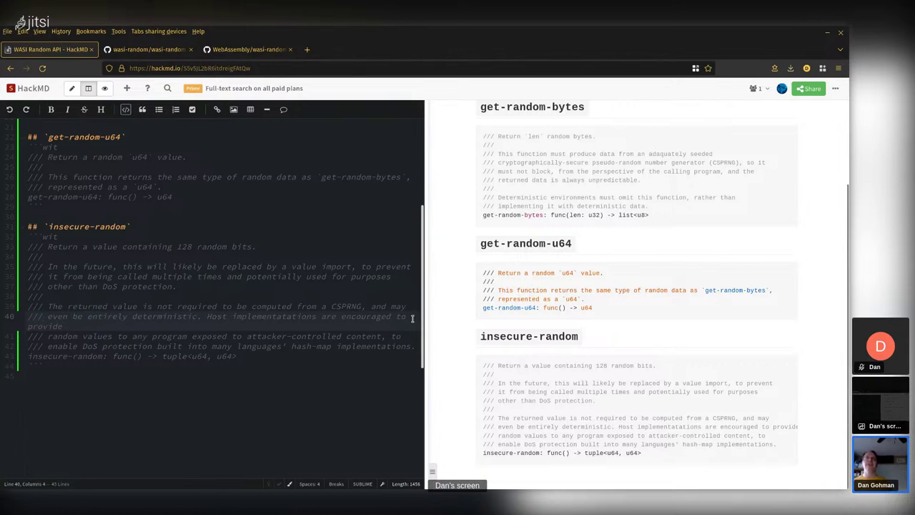
# Step: Wrap "provide" onto a new "///" comment line and merge the following "random values to any program" line into it
pyautogui.press('Return')
pyautogui.write('///')
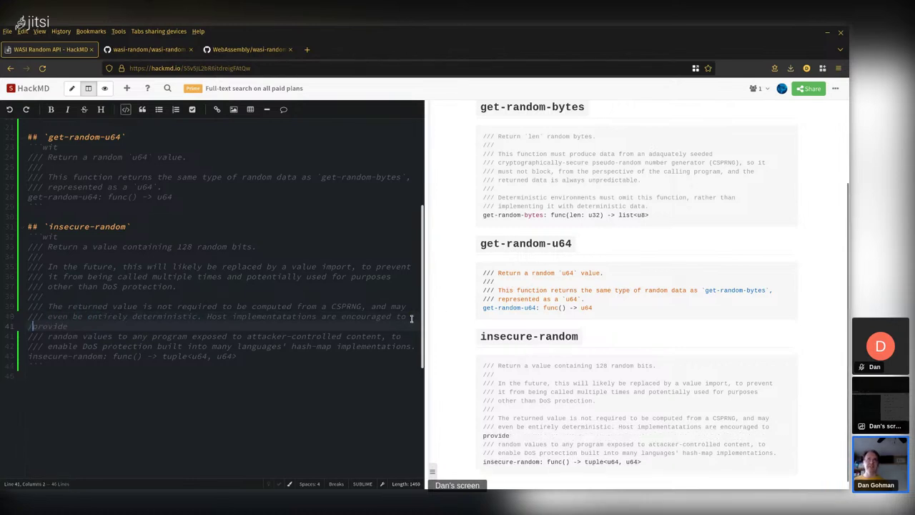
pyautogui.press('End')
pyautogui.press('Delete')
pyautogui.press('Delete')
pyautogui.press('Delete')
pyautogui.press('Delete')
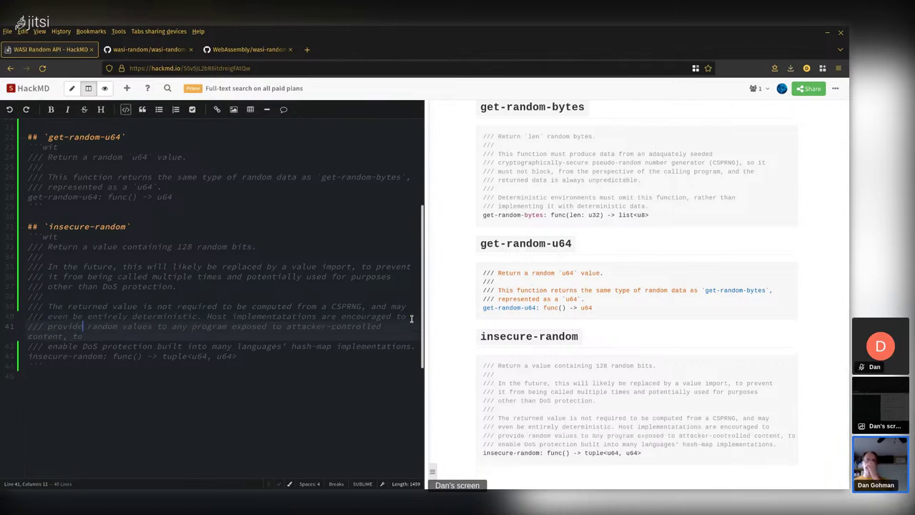
# Step: Rewrap the rest of the paragraph so "content, to enable DoS protection" and "implementations." each start their own "///" comment line
pyautogui.click(400, 329)
pyautogui.press('Return')
pyautogui.write('///')
pyautogui.press('End')
pyautogui.press('Delete')
pyautogui.press('Delete')
pyautogui.press('Delete')
pyautogui.press('Delete')
pyautogui.click(395, 336)
pyautogui.press('Return')
pyautogui.write('///')
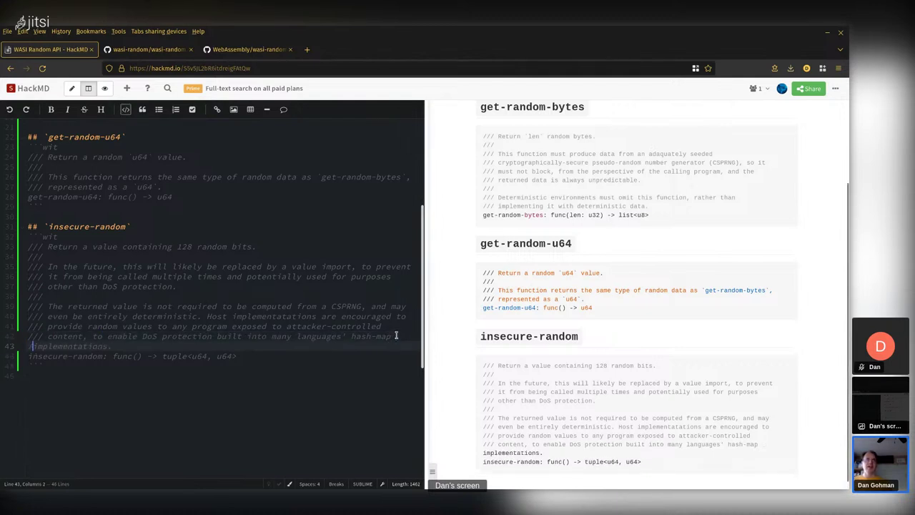
pyautogui.hotkey('ctrl', 'End')
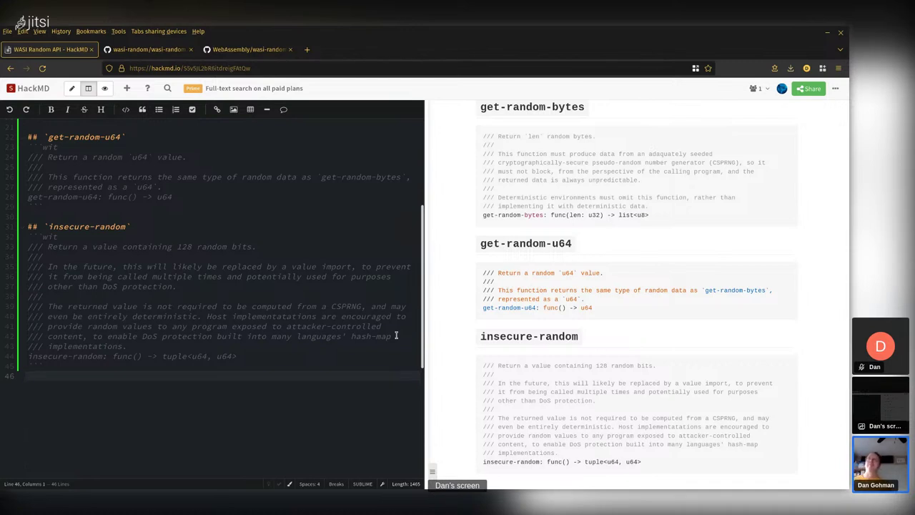
pyautogui.scroll(-1, 507, 414)
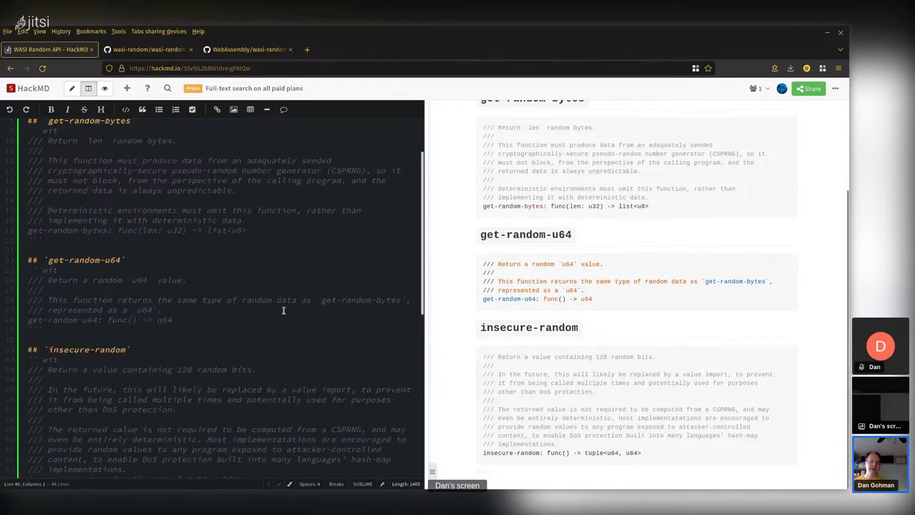
pyautogui.scroll(3, 512, 394)
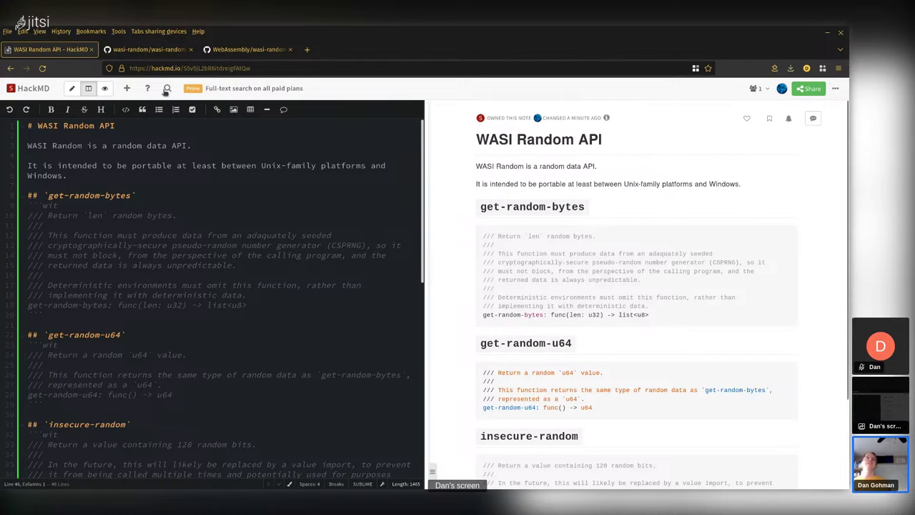
pyautogui.click(37, 88)
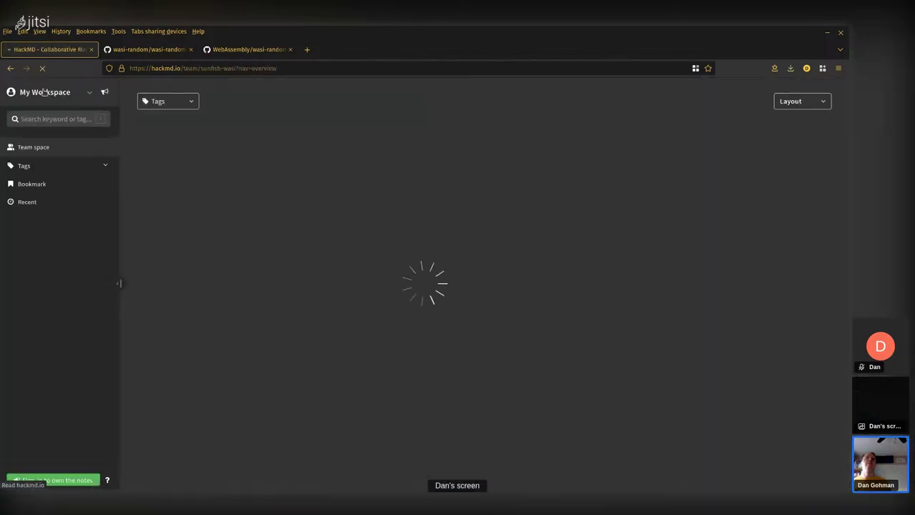
pyautogui.click(173, 256)
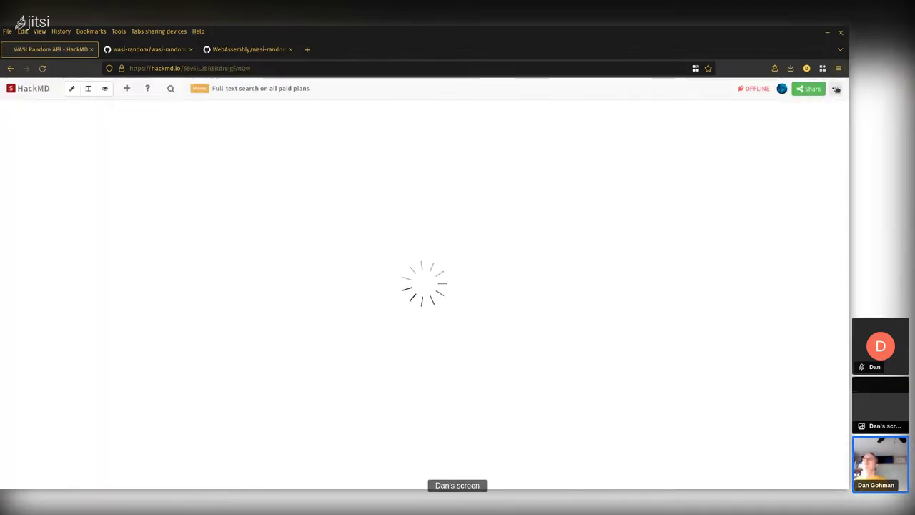
# Step: Push the WASI Random API note to the main branch of its linked GitHub repository as a new version described as "live!"
pyautogui.click(836, 89)
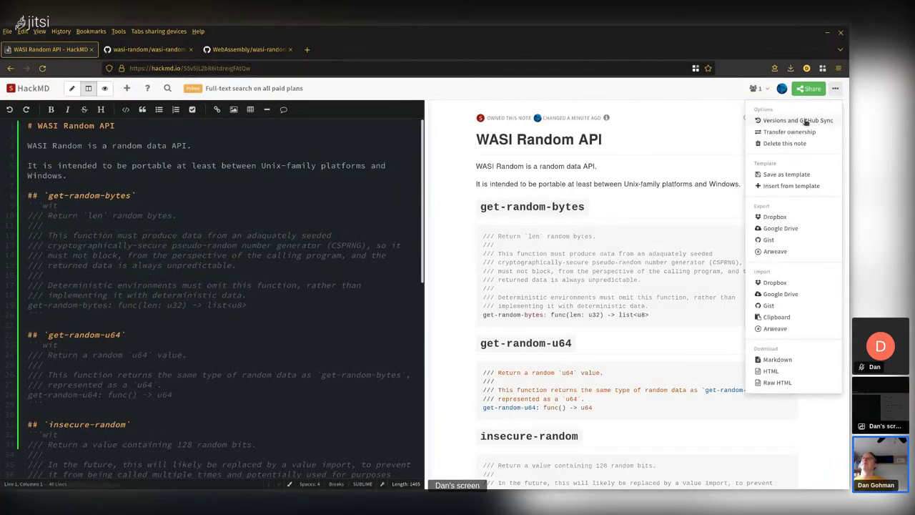
pyautogui.click(794, 120)
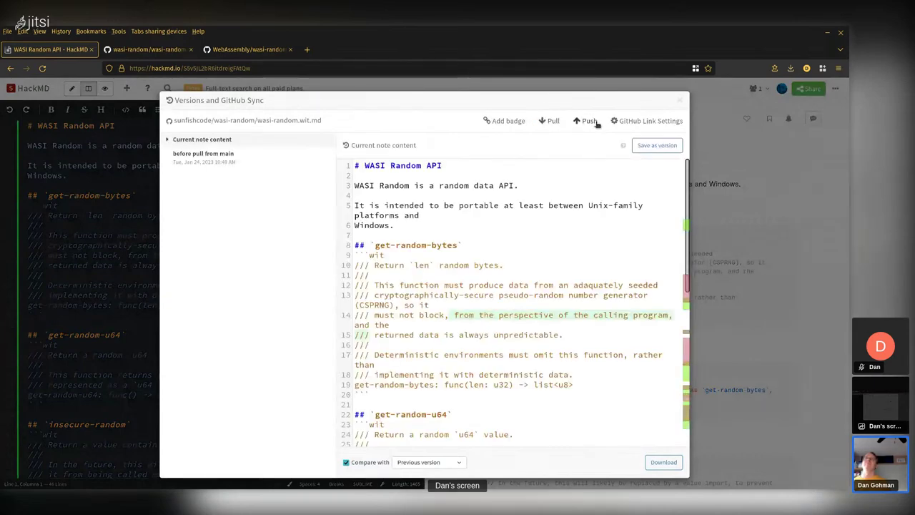
pyautogui.click(588, 122)
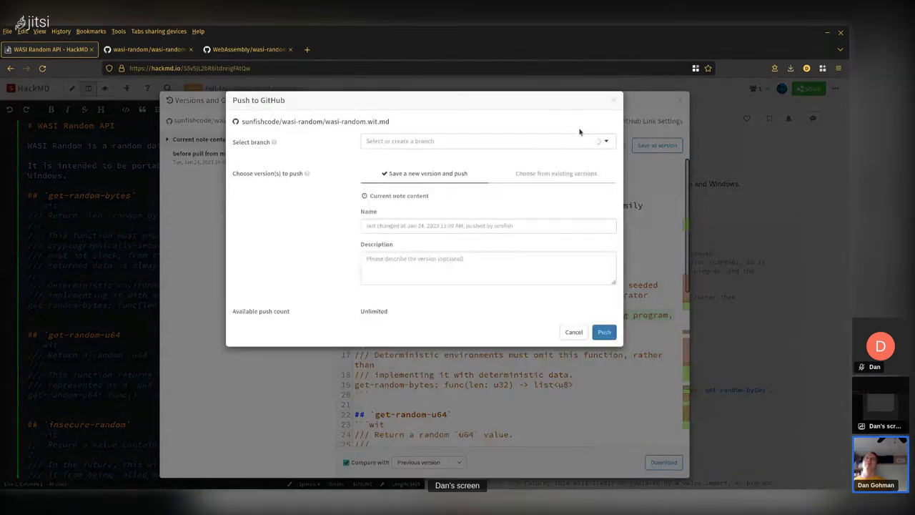
pyautogui.click(466, 265)
pyautogui.write('live!')
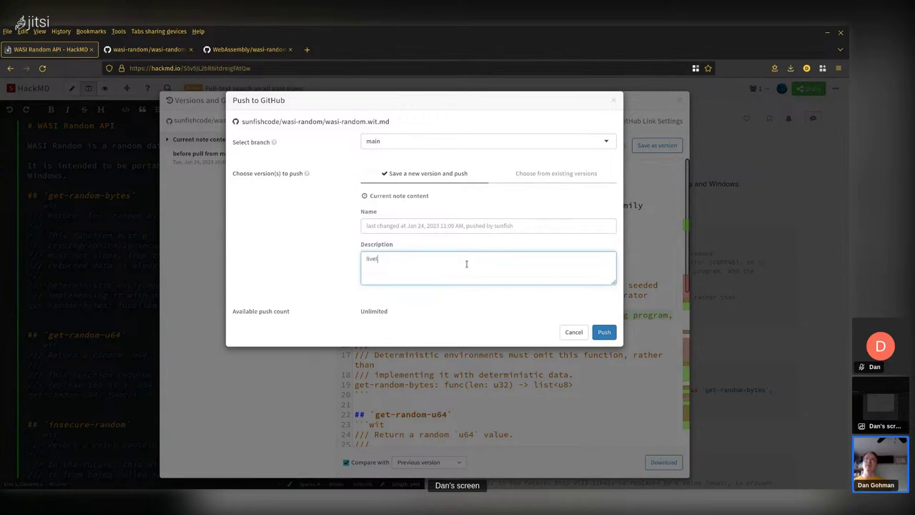
pyautogui.click(604, 335)
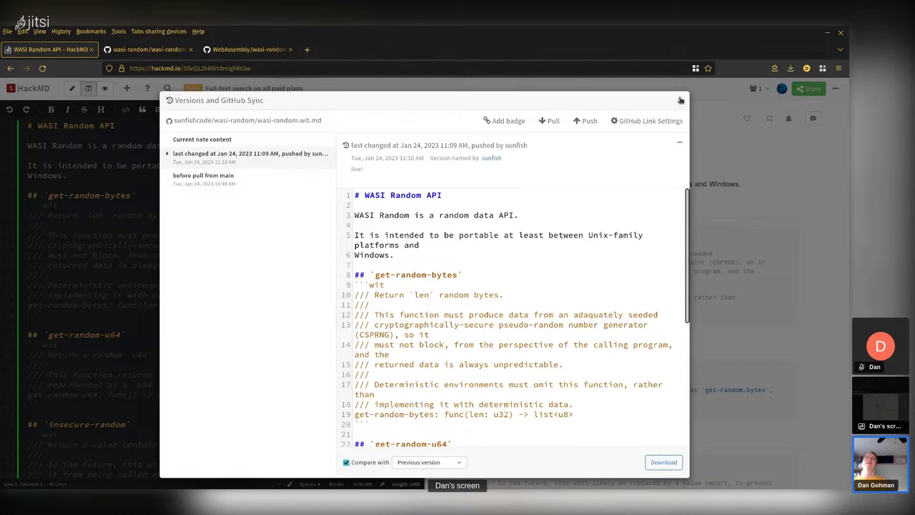
pyautogui.click(681, 100)
# Step: Switch to GitHub, reload the WebAssembly/wasi-random repository page and go to the sunfishcode fork of wasi-random
pyautogui.click(270, 50)
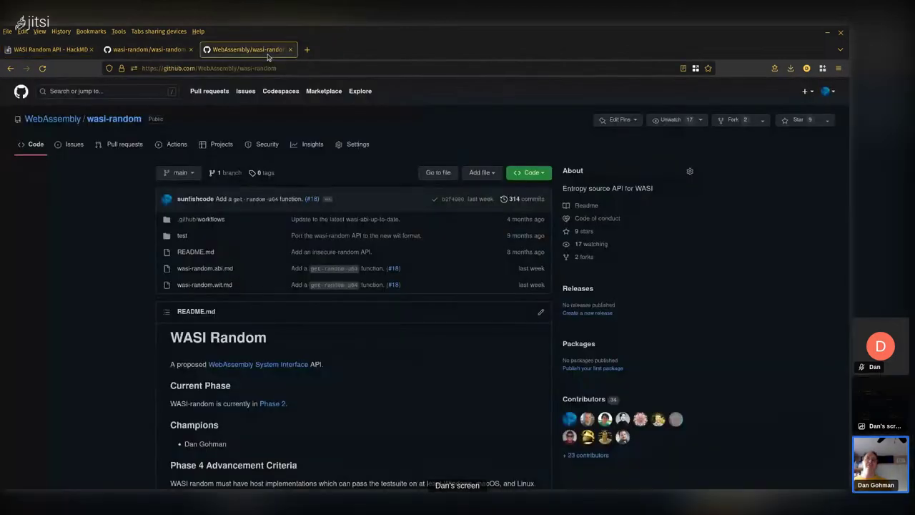
pyautogui.press('F5')
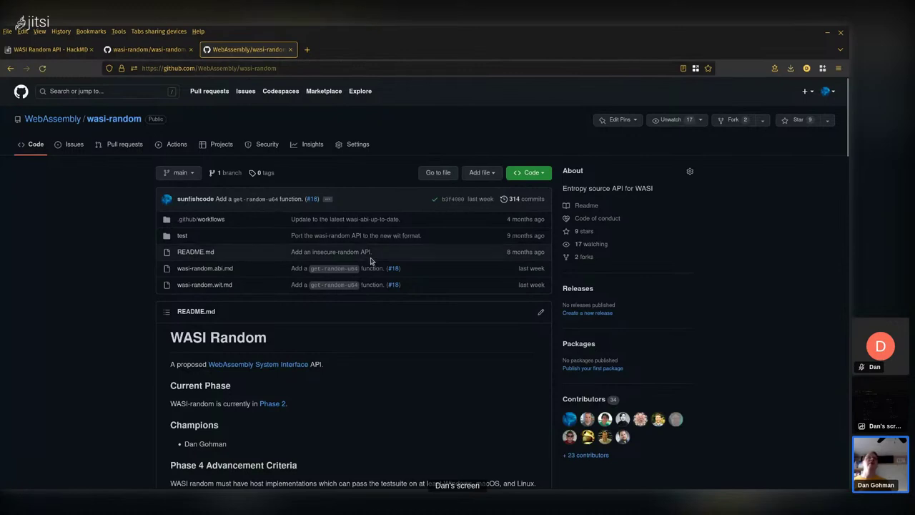
pyautogui.doubleClick(217, 68)
pyautogui.write('sunfishcode')
pyautogui.press('Return')
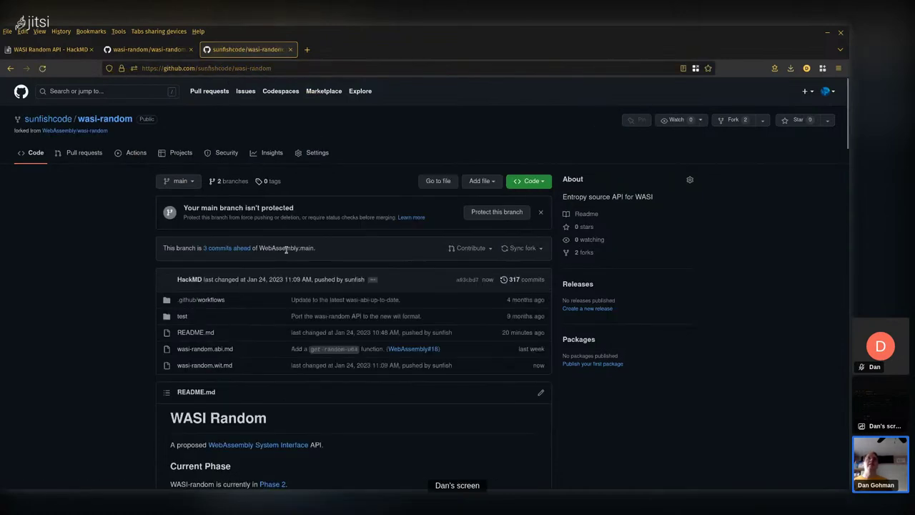
# Step: Review the comparison of the fork's main branch with WebAssembly:main, including its commits and file changes, and return to the fork's page
pyautogui.click(232, 248)
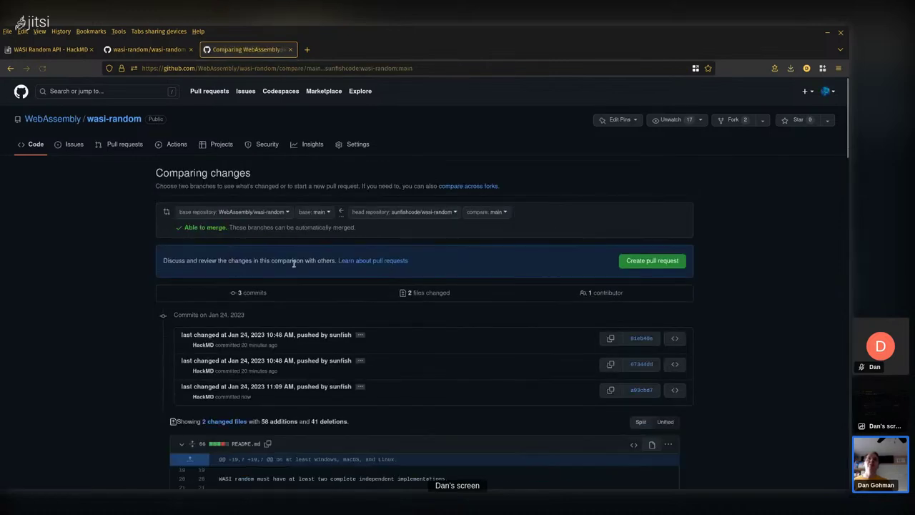
pyautogui.scroll(-3, 364, 405)
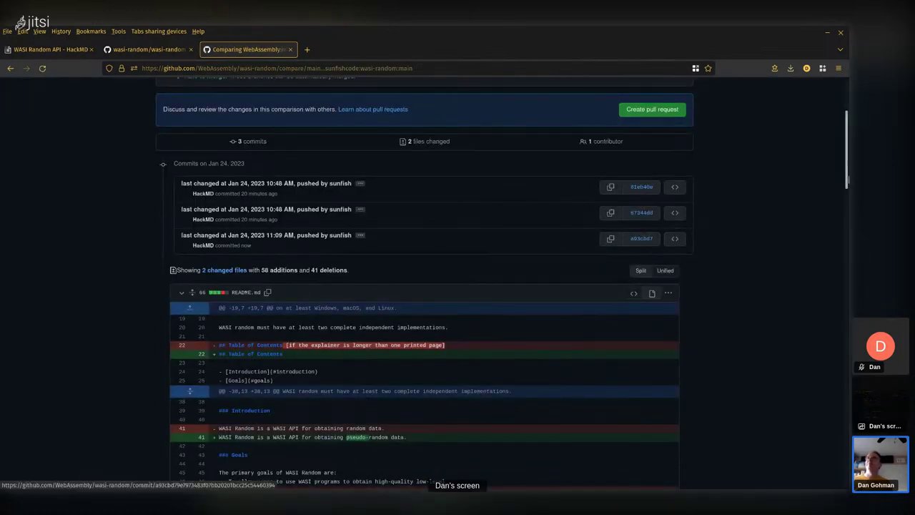
pyautogui.moveTo(847, 168); pyautogui.dragTo(832, 86)
pyautogui.hotkey('alt', 'Left')
pyautogui.hotkey('ctrl', 'l')
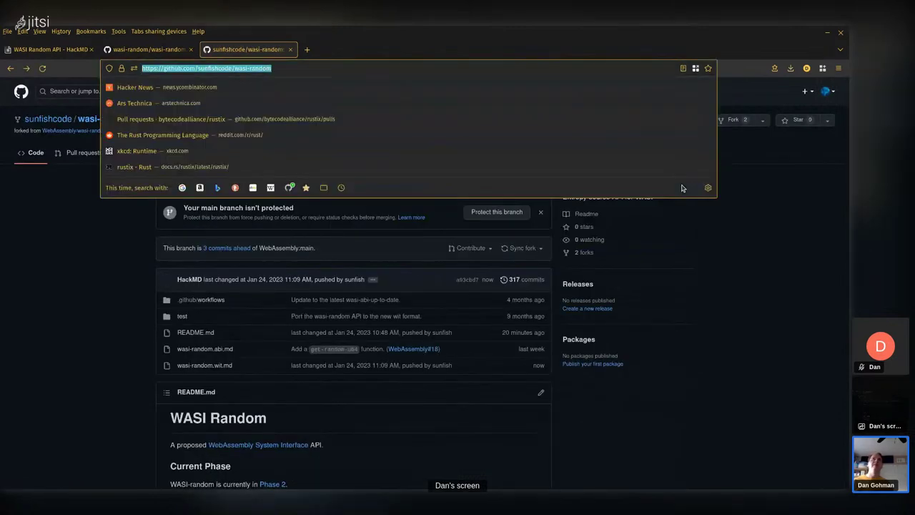
pyautogui.press('Escape')
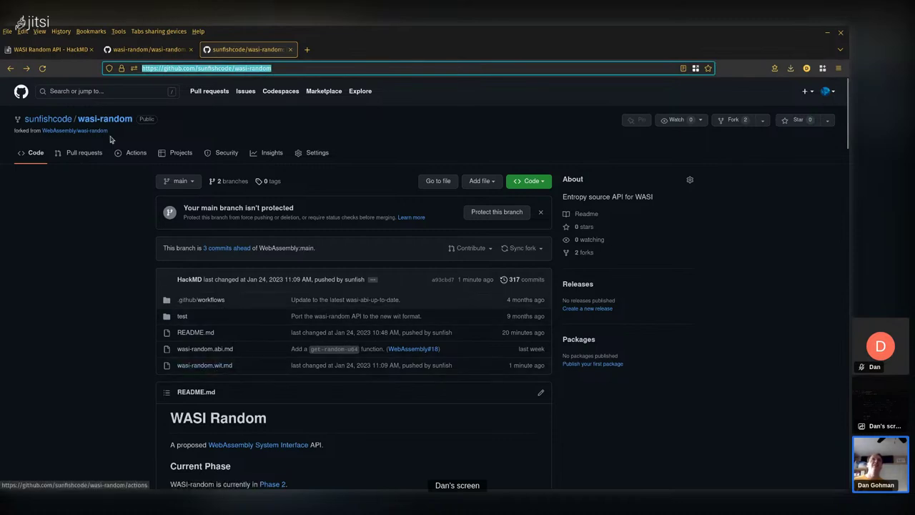
pyautogui.click(252, 68)
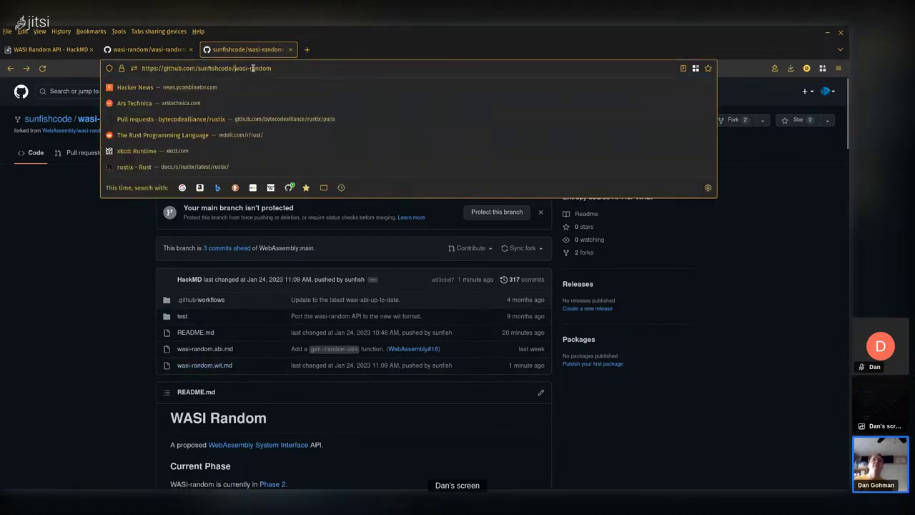
# Step: Switch back to HackMD and start a new note in the sunfish-wasi team space with content pulled from GitHub
pyautogui.click(49, 50)
pyautogui.click(32, 96)
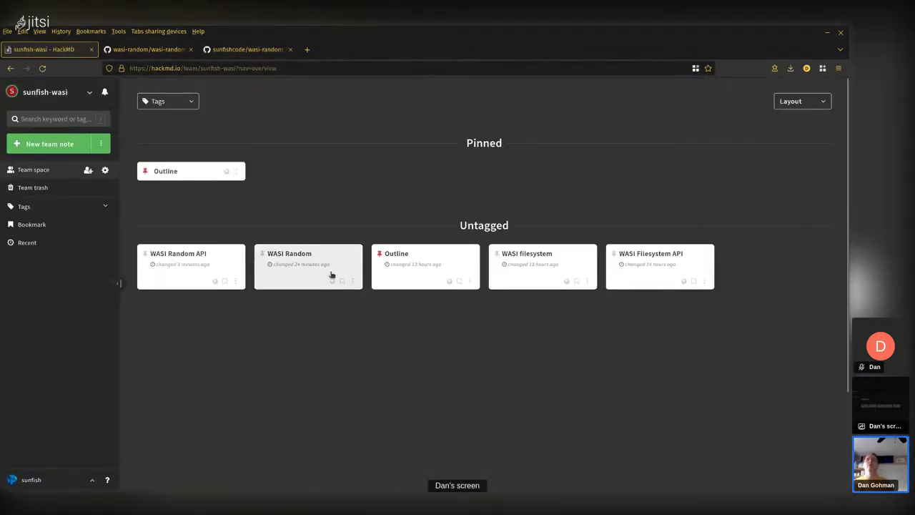
pyautogui.click(102, 143)
pyautogui.click(72, 180)
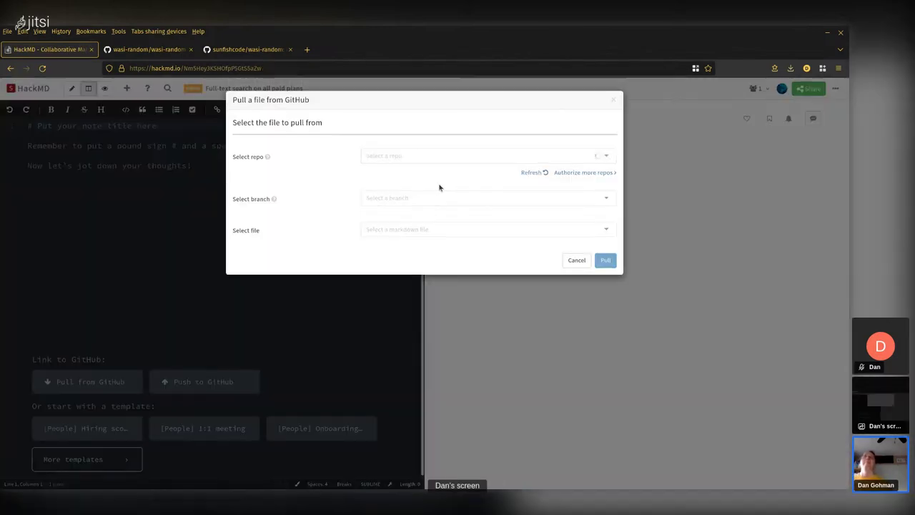
# Step: Pull README.md from the main branch of the sunfishcode/wasi-clocks repository into the new note
pyautogui.click(411, 155)
pyautogui.click(417, 189)
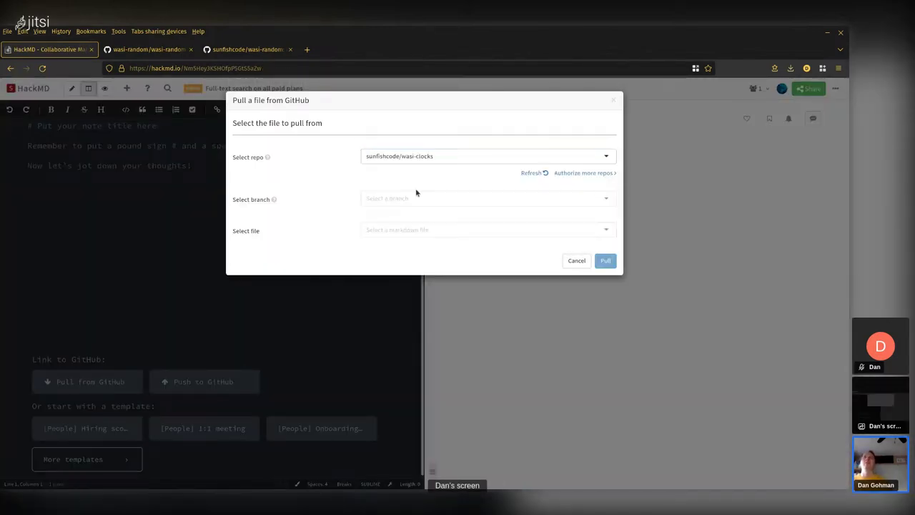
pyautogui.click(414, 233)
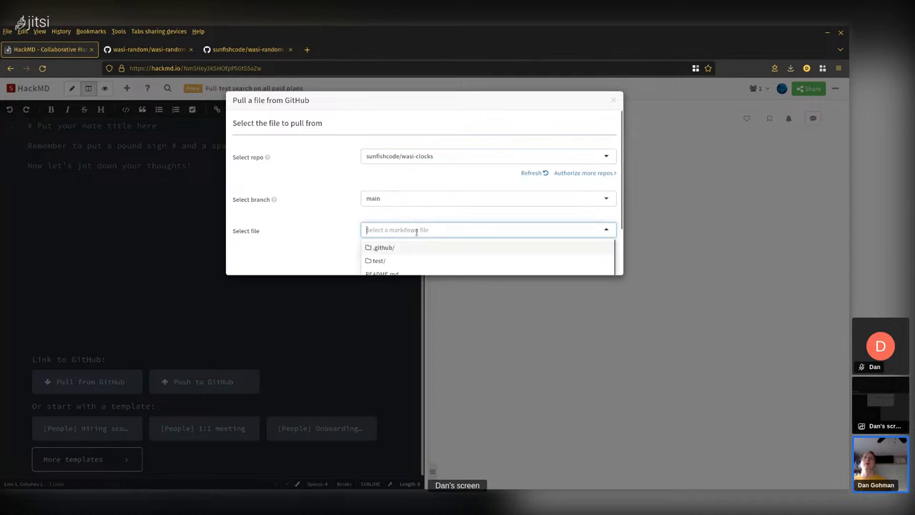
pyautogui.scroll(-1, 400, 261)
pyautogui.click(400, 264)
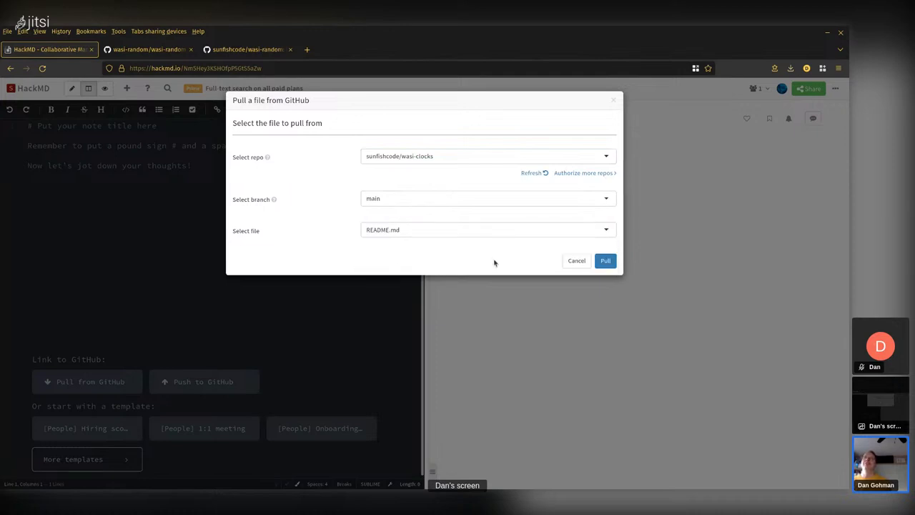
pyautogui.click(606, 263)
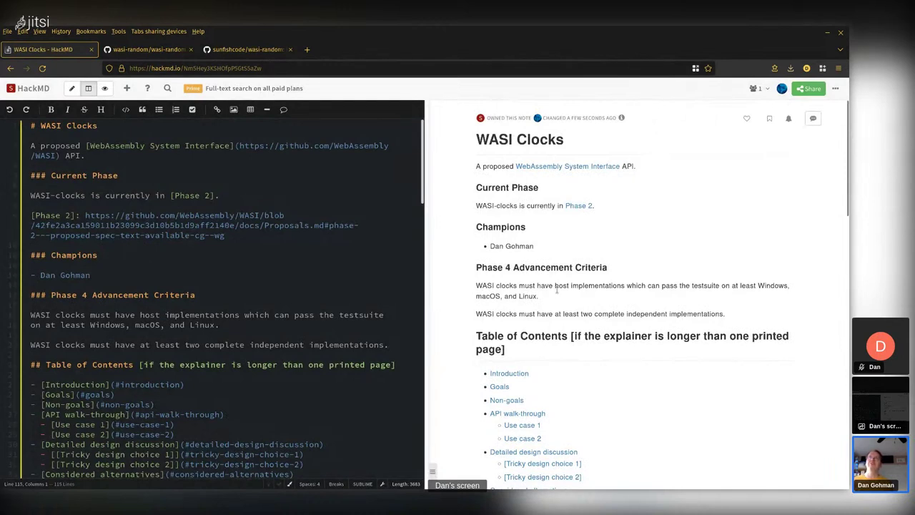
# Step: Remove "[if the explainer is longer than one printed page]" from the Table of Contents heading of the WASI Clocks note
pyautogui.scroll(-1, 556, 288)
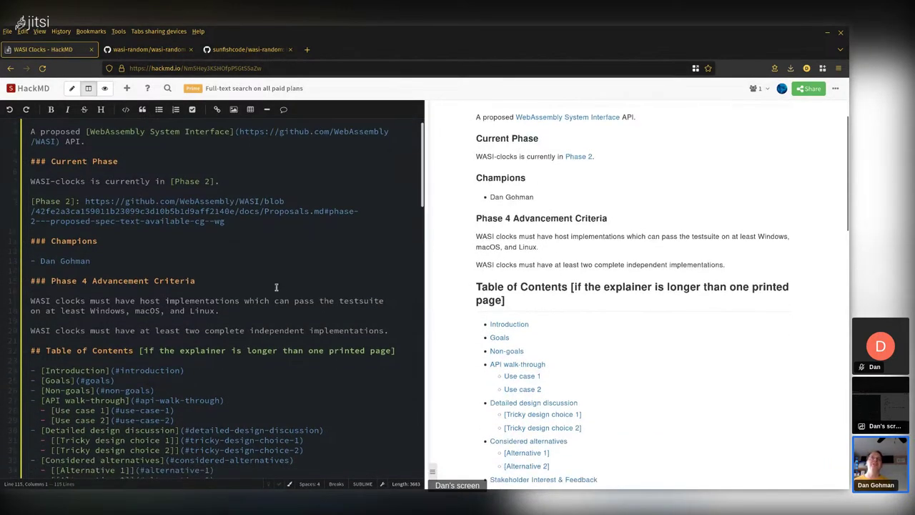
pyautogui.moveTo(136, 350); pyautogui.dragTo(396, 350)
pyautogui.press('BackSpace')
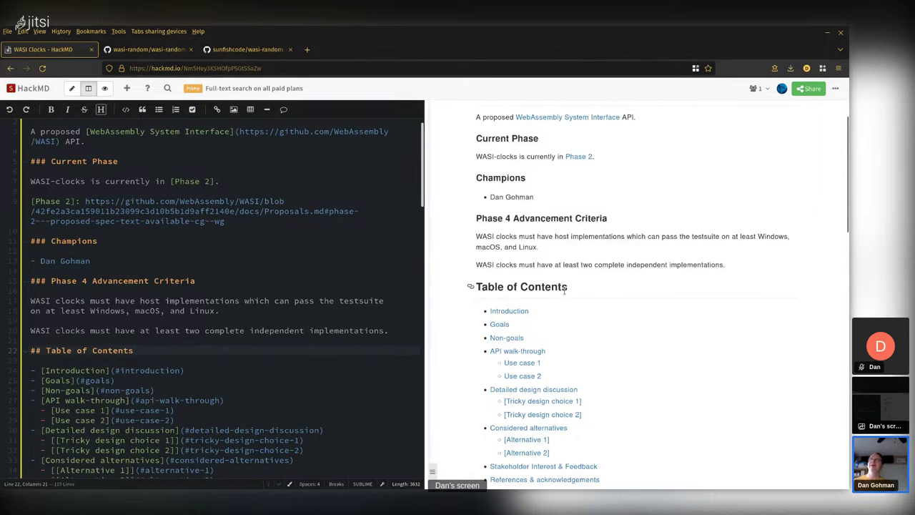
pyautogui.scroll(1, 564, 214)
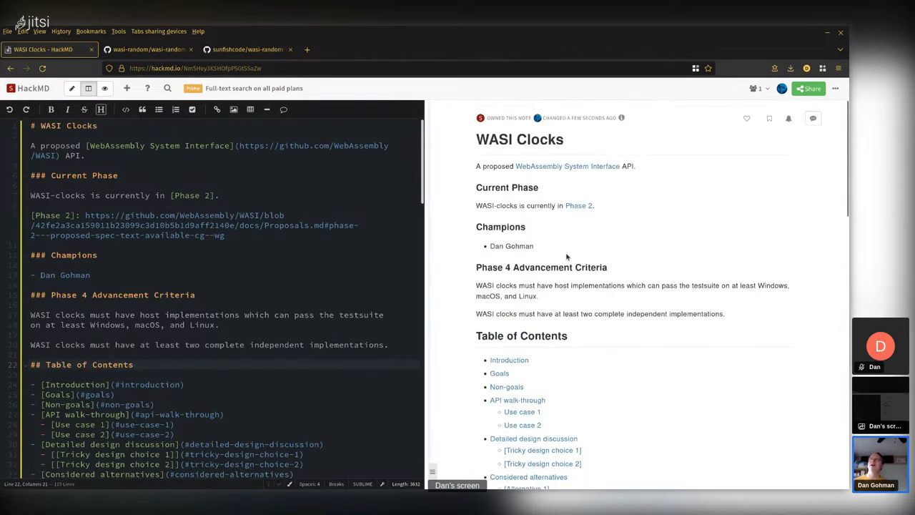
# Step: Delete the placeholder line "[Walk through of how someone would use this API.]" under the API walk-through heading of the WASI Clocks note
pyautogui.scroll(-1, 567, 254)
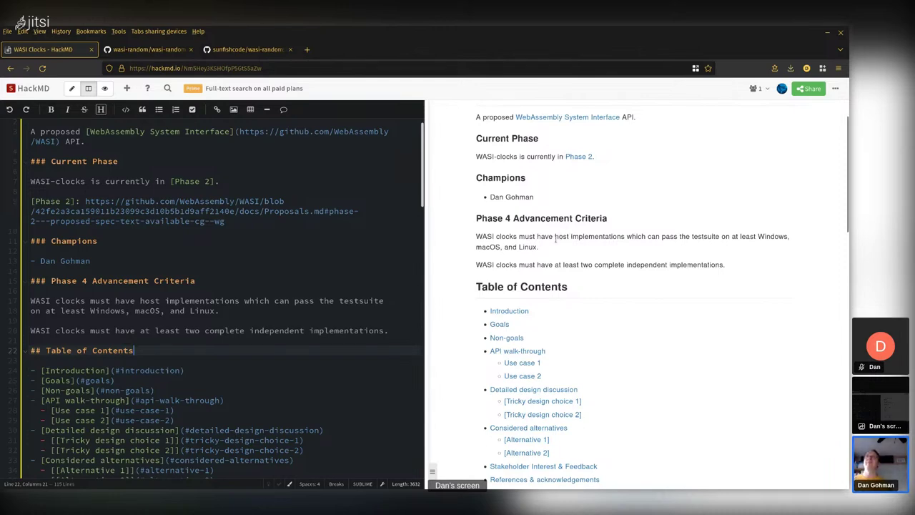
pyautogui.scroll(-3, 565, 233)
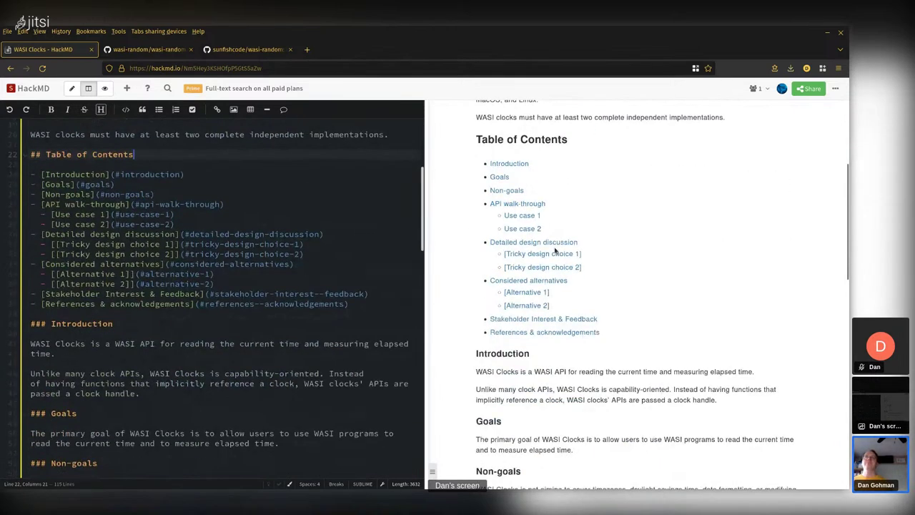
pyautogui.scroll(-4, 555, 249)
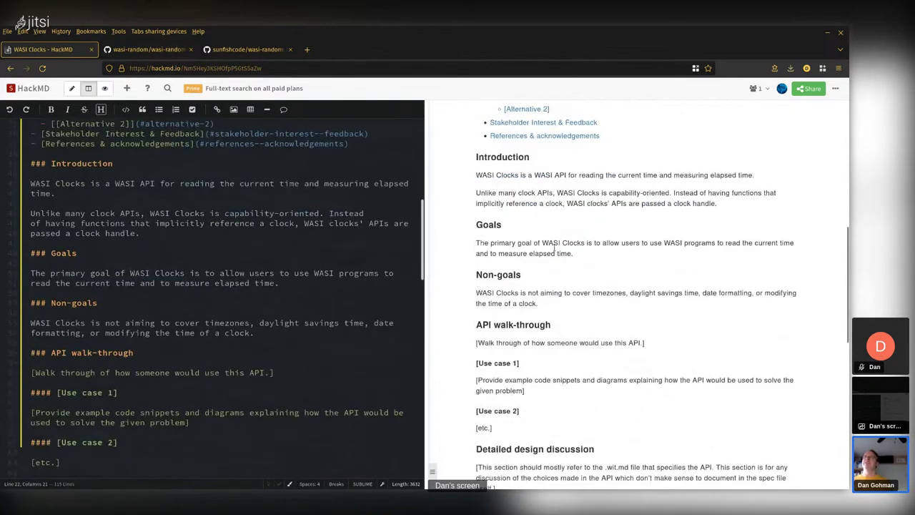
pyautogui.scroll(-1, 555, 249)
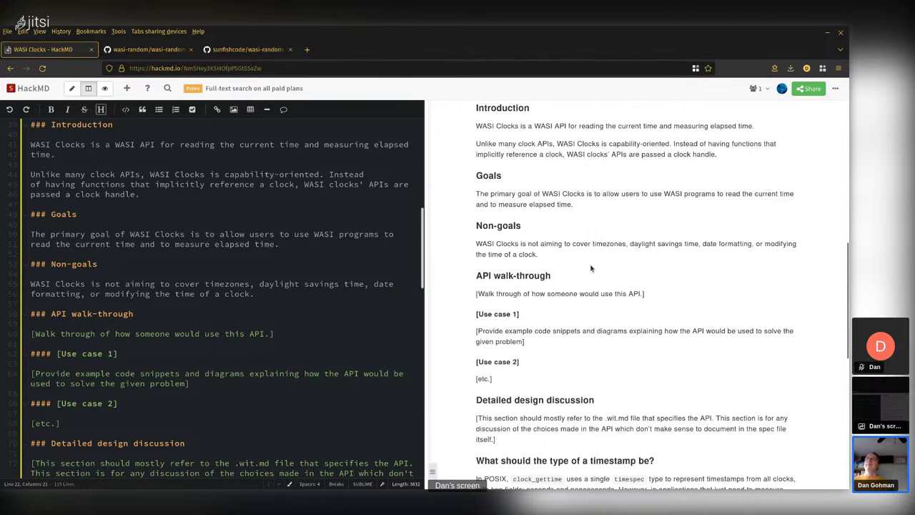
pyautogui.scroll(-1, 591, 268)
pyautogui.scroll(-1, 591, 268)
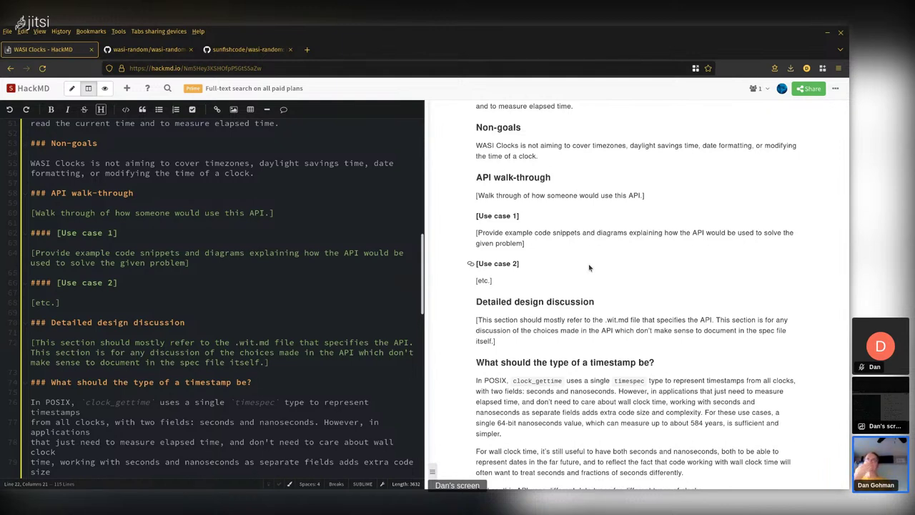
pyautogui.click(213, 213)
pyautogui.tripleClick(212, 213)
pyautogui.press('BackSpace')
pyautogui.press('BackSpace')
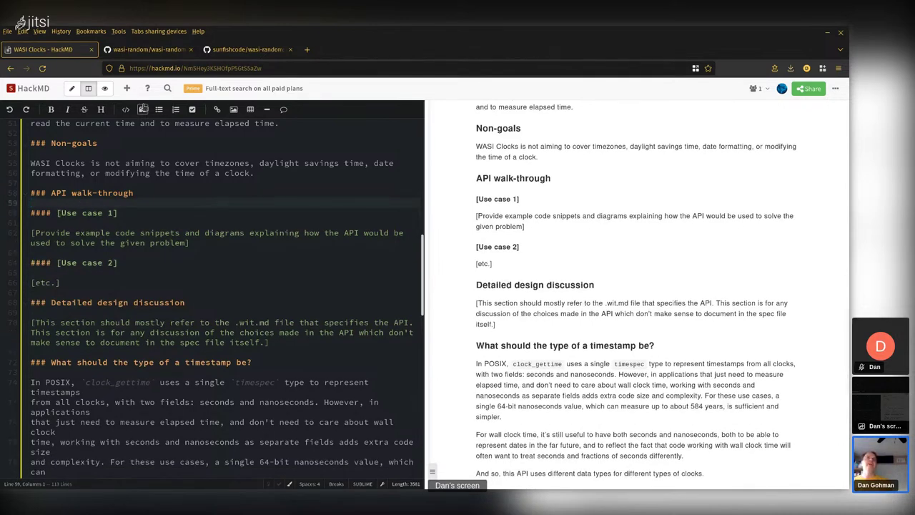
# Step: Switch to GitHub, open the WebAssembly/wasi-clocks repository in place of wasi-random, and dismiss the unprotected main branch notice
pyautogui.click(185, 50)
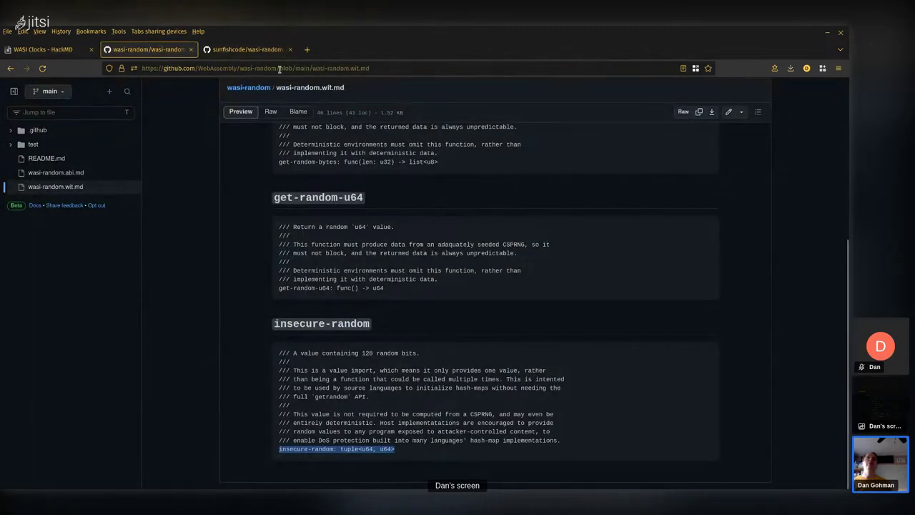
pyautogui.moveTo(255, 68); pyautogui.dragTo(401, 75)
pyautogui.write('clocks')
pyautogui.press('Return')
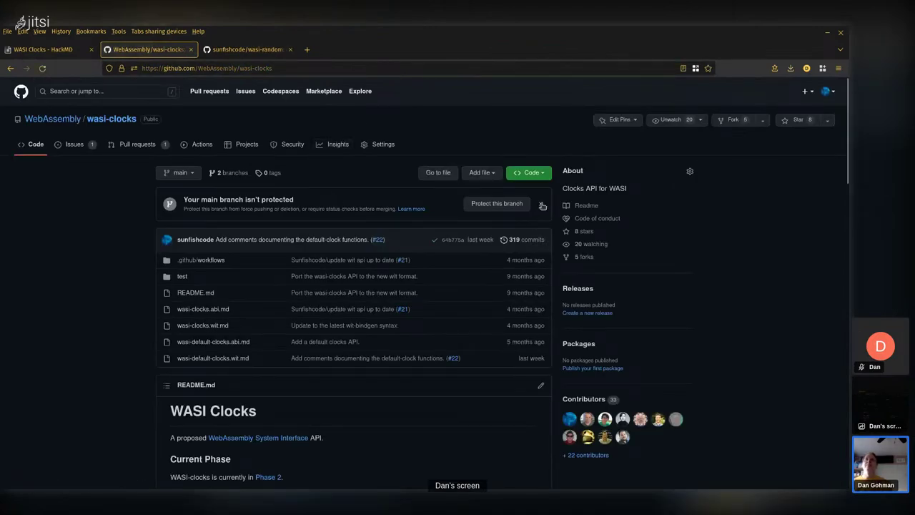
pyautogui.click(542, 205)
pyautogui.scroll(-2, 367, 334)
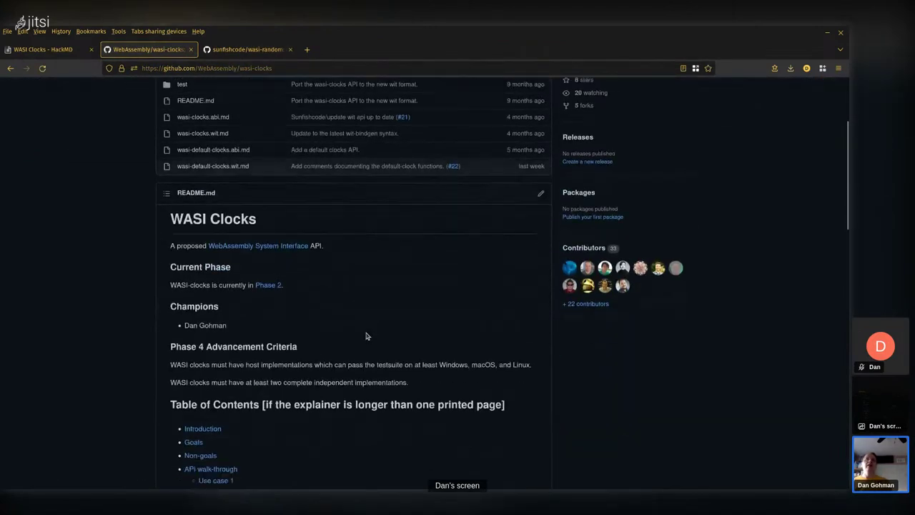
pyautogui.scroll(1, 258, 215)
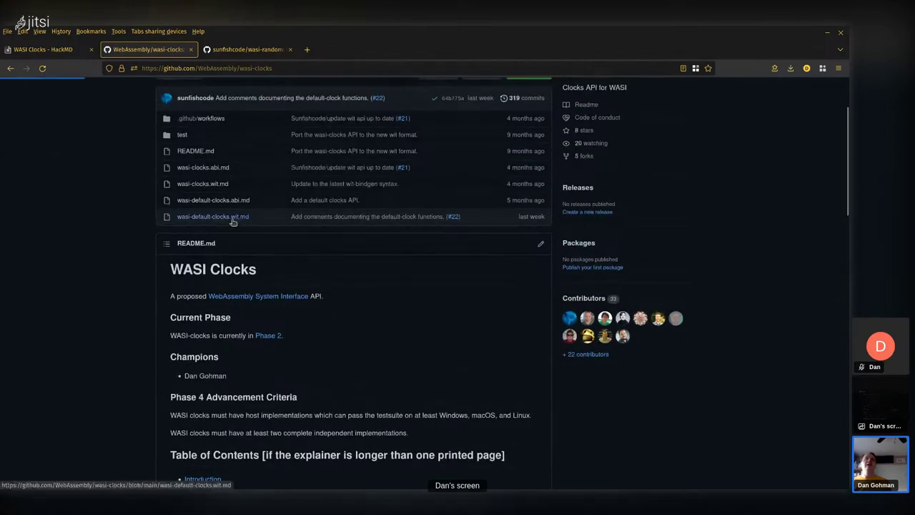
# Step: Open wasi-default-clocks.wit.md in the wasi-clocks repository and copy the name default-monotonic-clock from its declaration
pyautogui.click(232, 221)
pyautogui.hotkey('alt', 'Left')
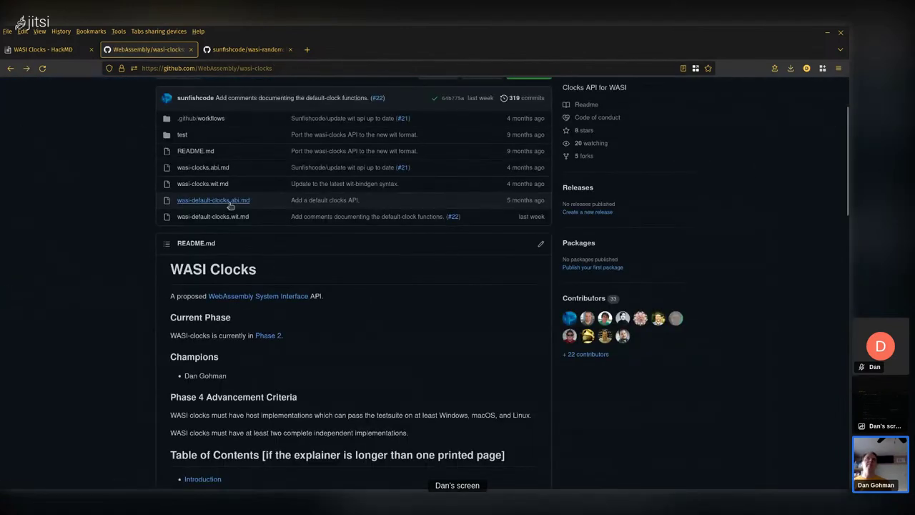
pyautogui.click(223, 219)
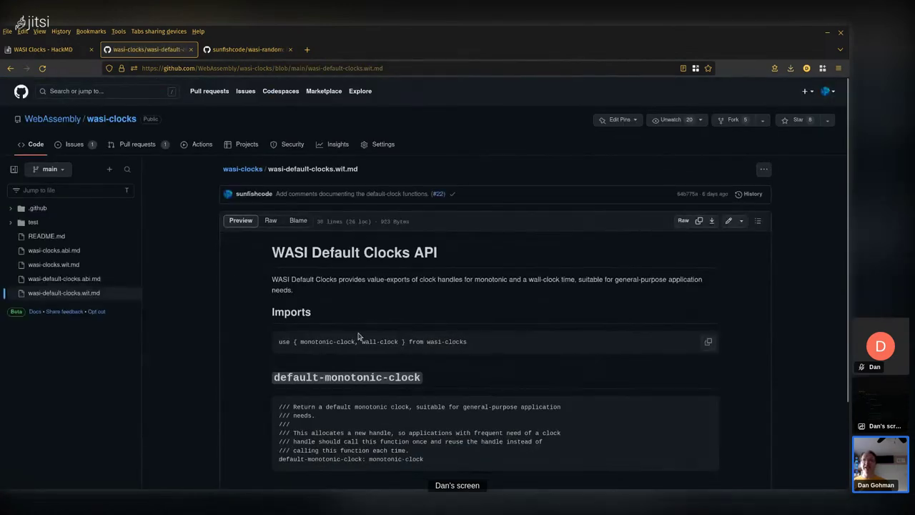
pyautogui.scroll(-3, 359, 336)
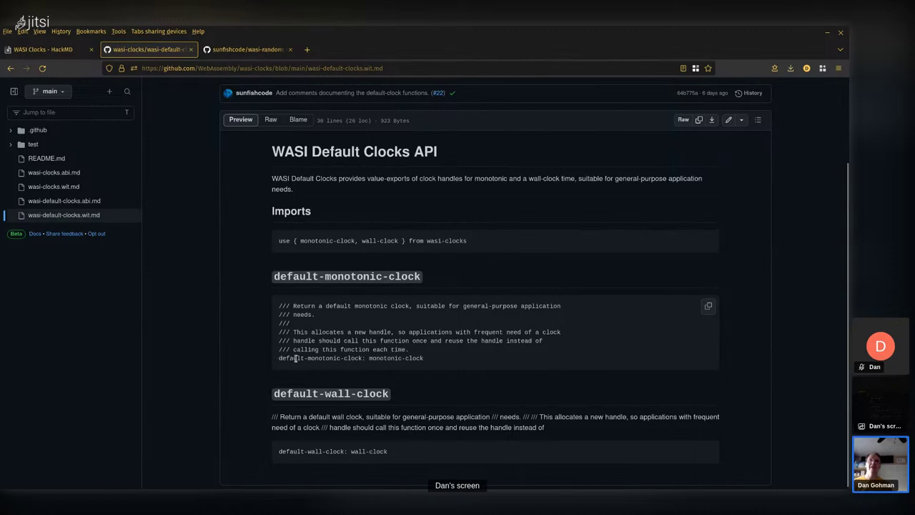
pyautogui.moveTo(280, 358); pyautogui.dragTo(364, 358)
pyautogui.hotkey('ctrl', 'c')
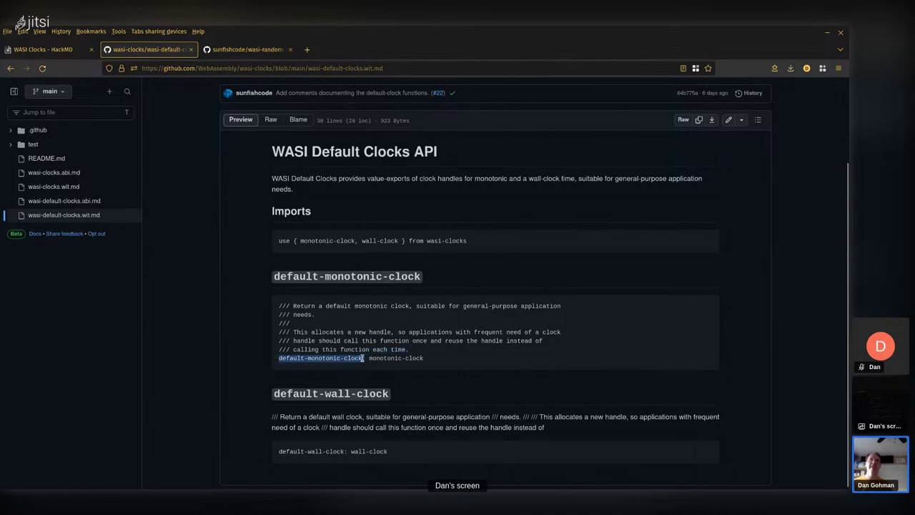
# Step: Switch to the WASI Clocks note in HackMD and add a wit code block containing default-monotonic-clock under [Use case 1]
pyautogui.click(43, 49)
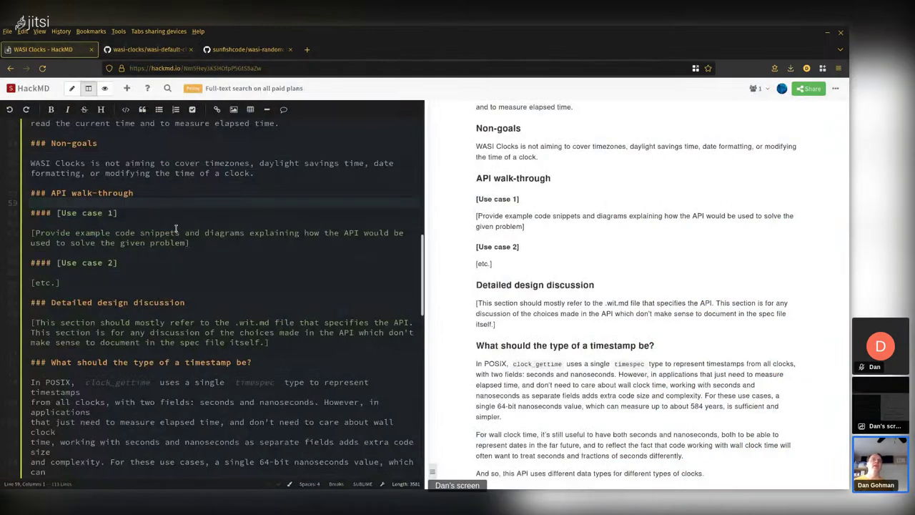
pyautogui.click(161, 223)
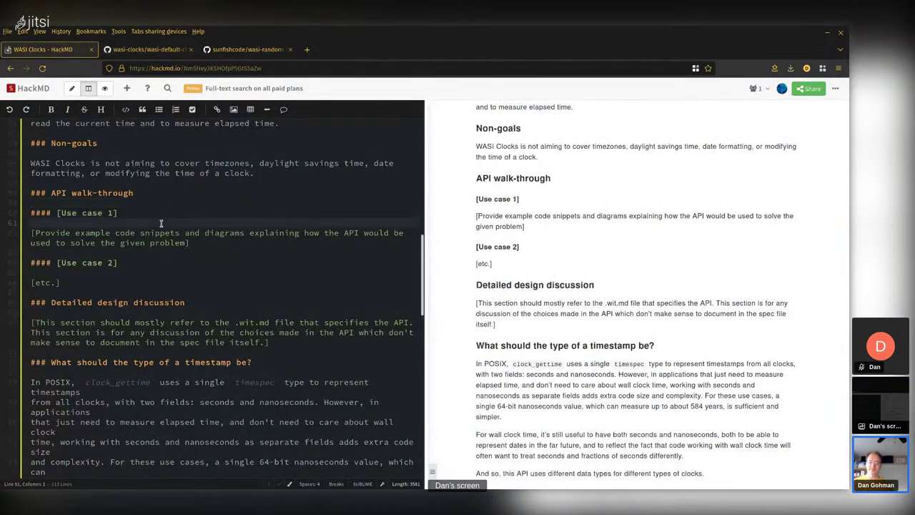
pyautogui.press('Return')
pyautogui.write('```wit')
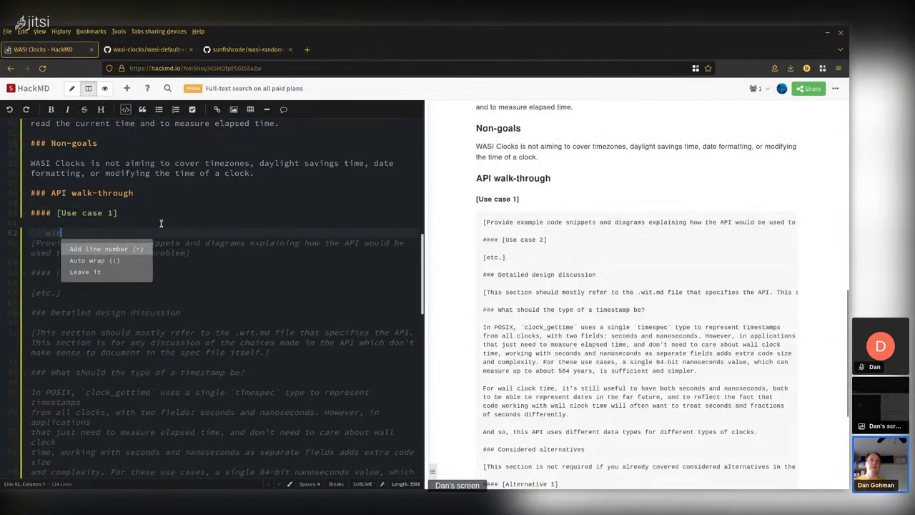
pyautogui.press('Return')
pyautogui.hotkey('ctrl', 'v')
pyautogui.press('Return')
pyautogui.write('```')
pyautogui.press('Return')
# Step: Add a rust code block below the wit block containing `let clock = default_monotonic_clock();`
pyautogui.press('Return')
pyautogui.write('```rust')
pyautogui.press('Return')
pyautogui.write('let clock = default_monotonic_clock();')
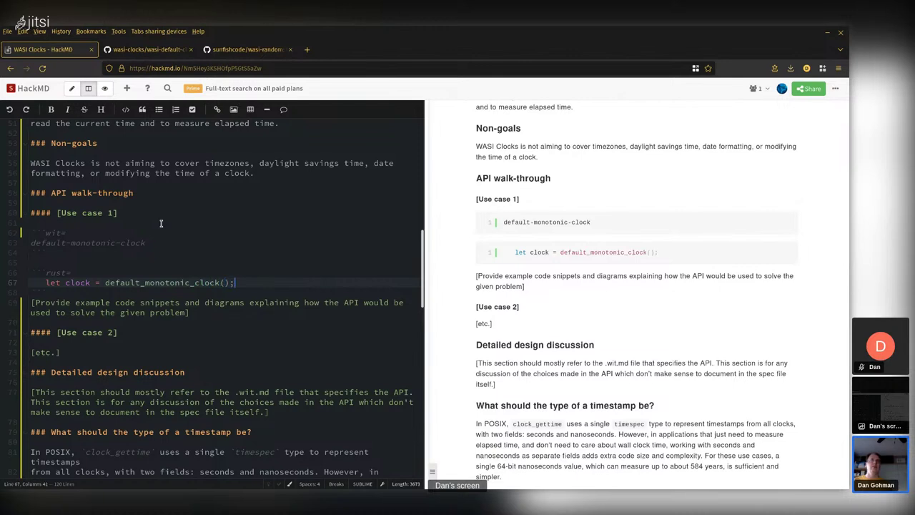
pyautogui.press('Return')
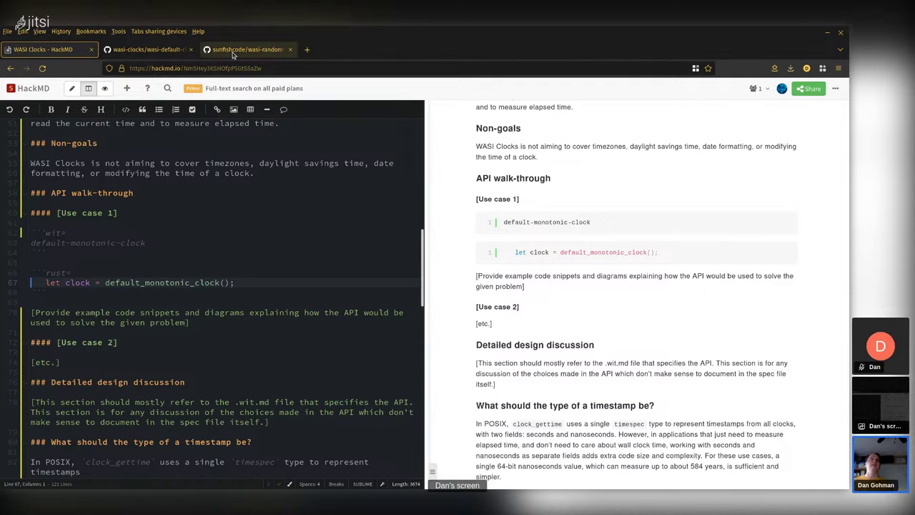
# Step: Annotate the clock variable in the Rust block with the type MonotonicClock
pyautogui.click(93, 281)
pyautogui.write(': MonotonicC')
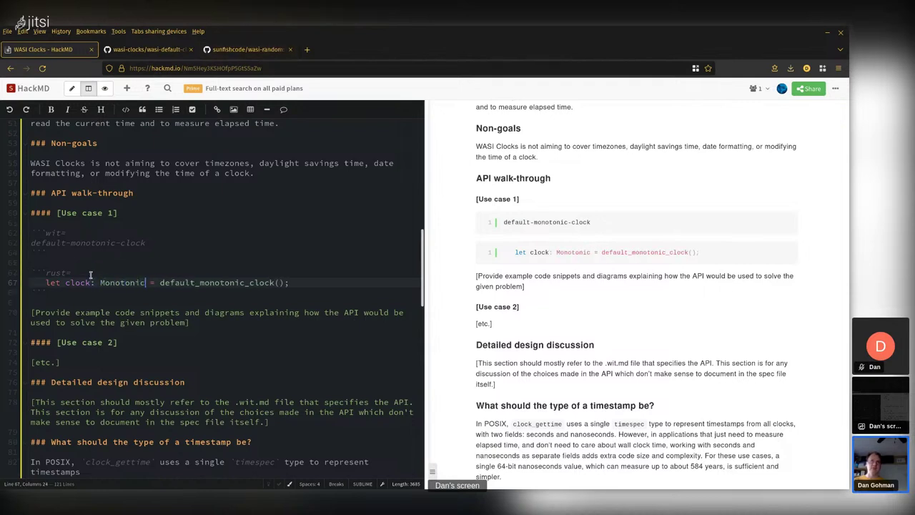
pyautogui.write('lock')
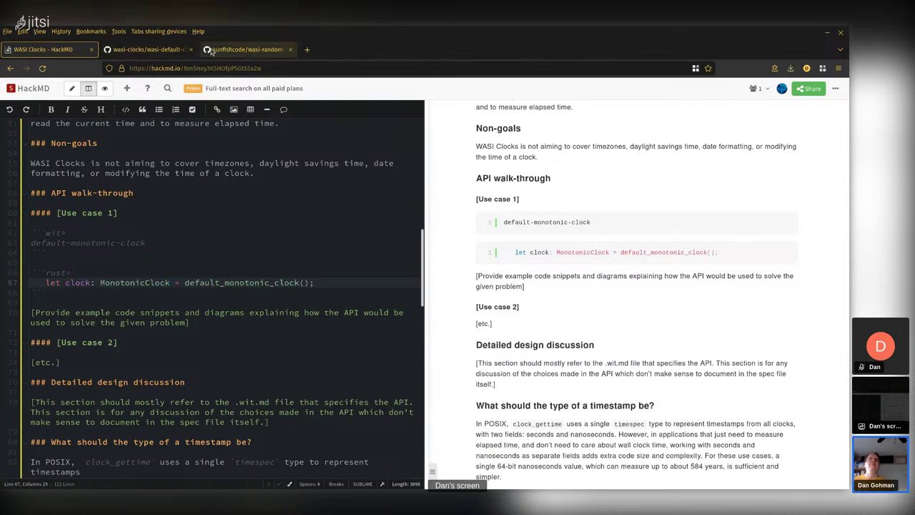
# Step: Close the wasi-random page and replace the wit block's line with `default-monotonic-clock: monotonic-clock` copied from the default clocks spec
pyautogui.click(289, 49)
pyautogui.click(146, 49)
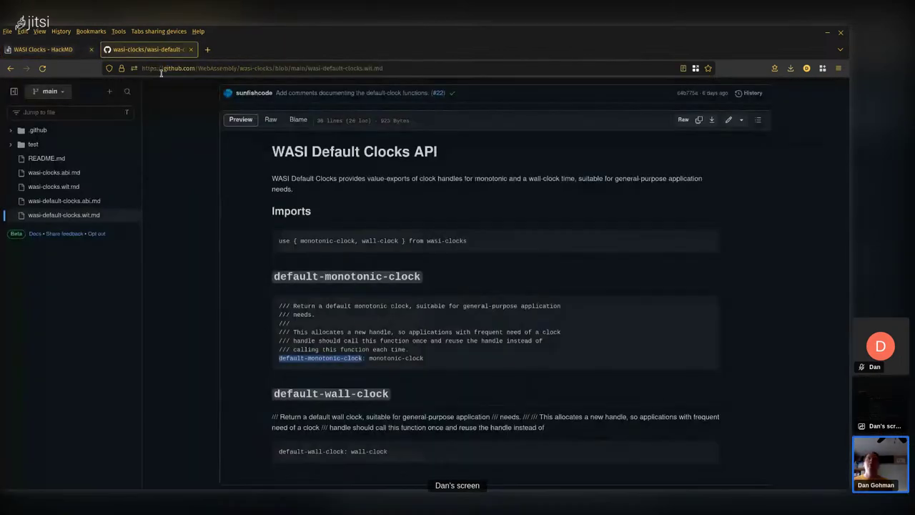
pyautogui.tripleClick(336, 358)
pyautogui.hotkey('ctrl', 'c')
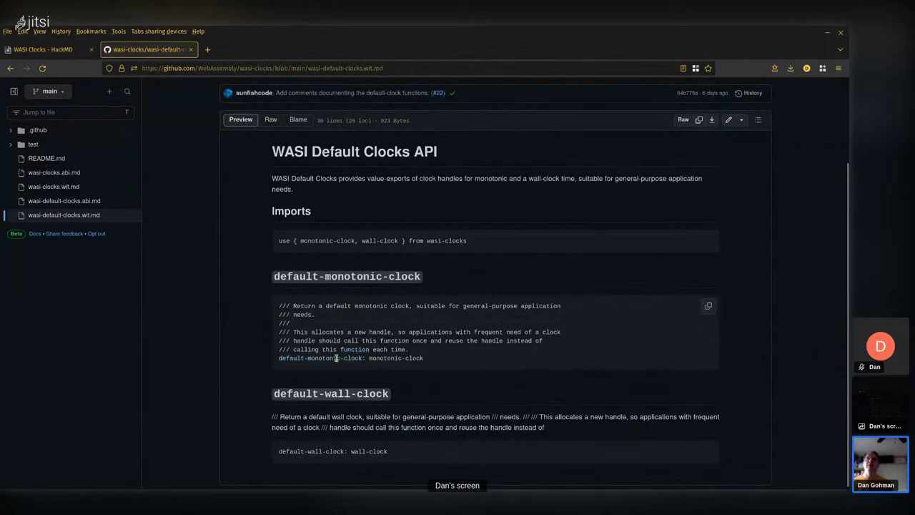
pyautogui.click(50, 50)
pyautogui.tripleClick(151, 243)
pyautogui.hotkey('ctrl', 'v')
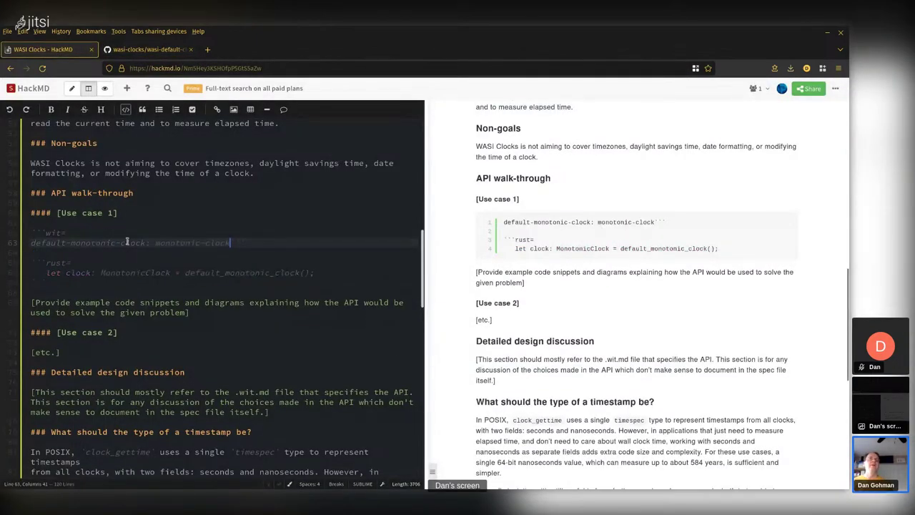
pyautogui.press('Return')
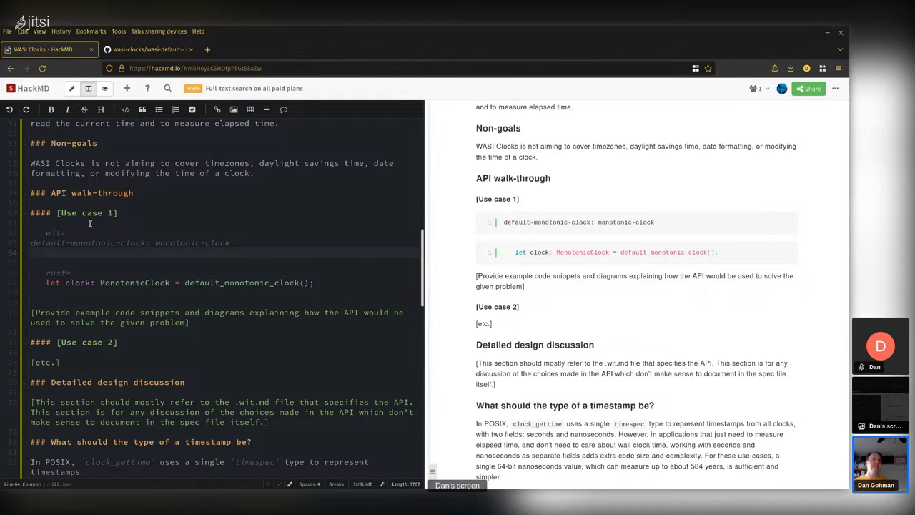
# Step: Add two new lines after the clock declaration in the Rust block
pyautogui.click(110, 264)
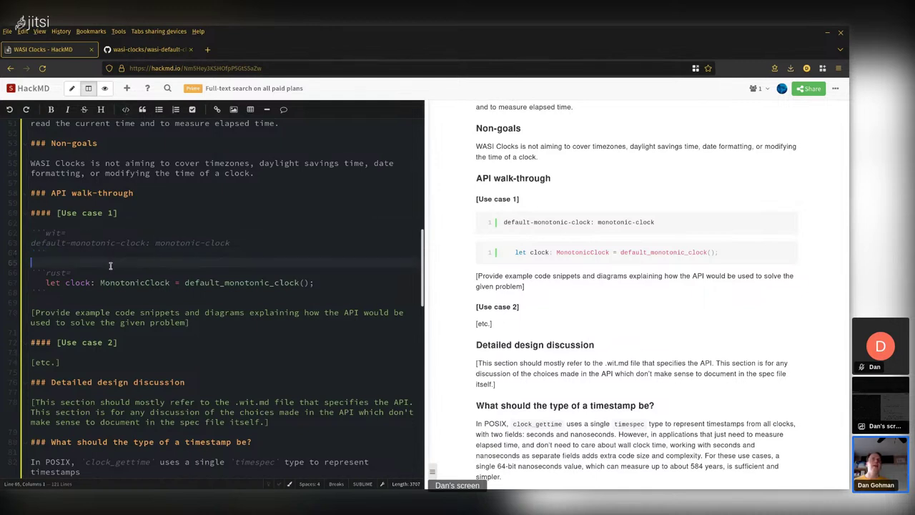
pyautogui.click(127, 299)
pyautogui.click(367, 285)
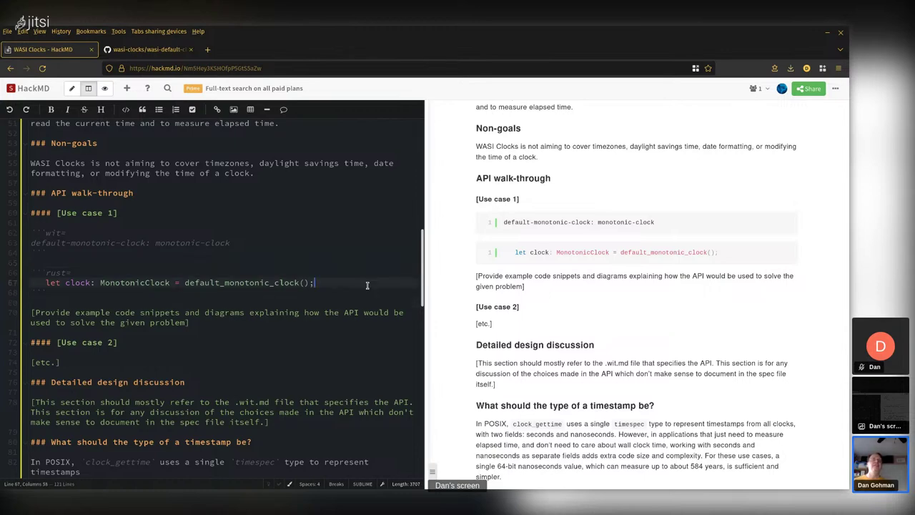
pyautogui.press('Return')
pyautogui.press('Return')
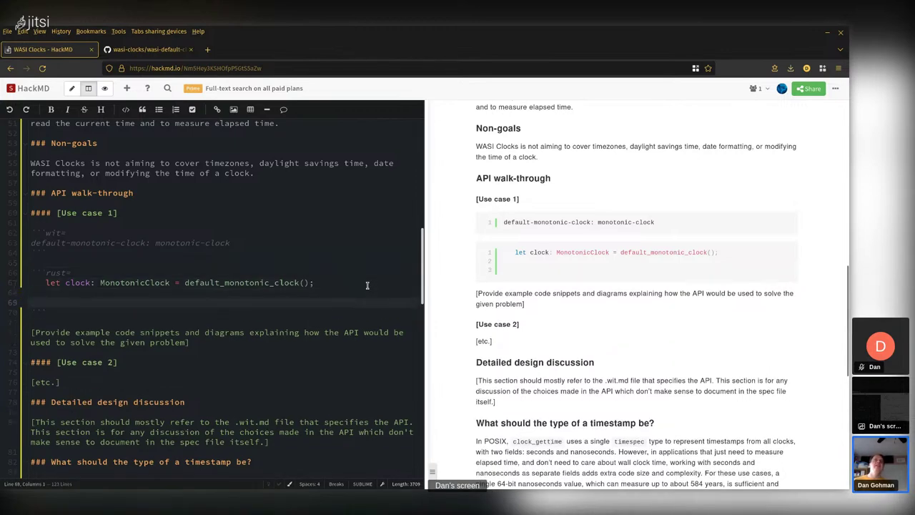
# Step: Open wasi-clocks.wit.md on GitHub and examine the signature of the monotonic clock's now function
pyautogui.click(158, 52)
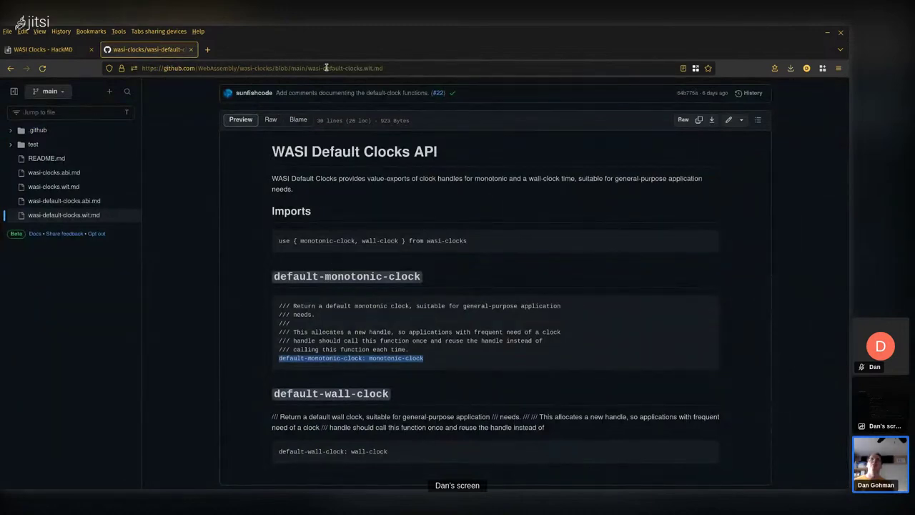
pyautogui.moveTo(324, 68); pyautogui.dragTo(399, 77)
pyautogui.write('clocks.wit.md')
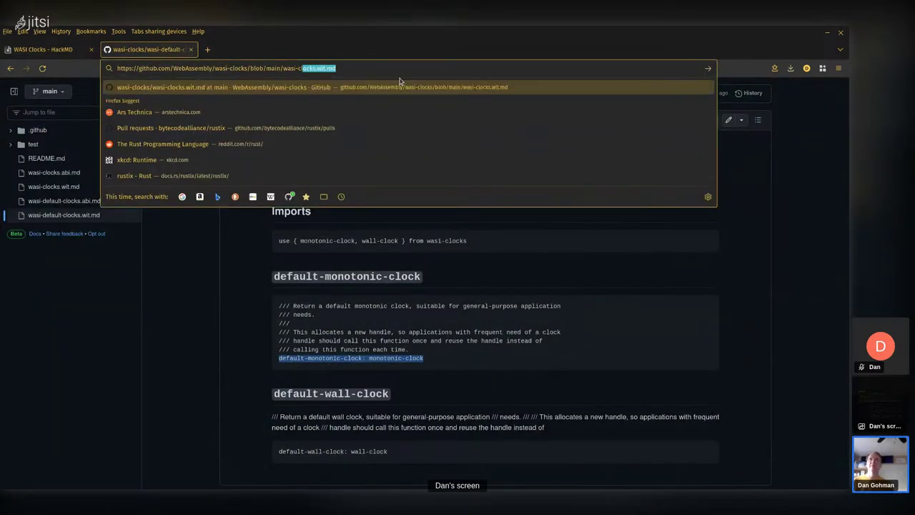
pyautogui.press('Return')
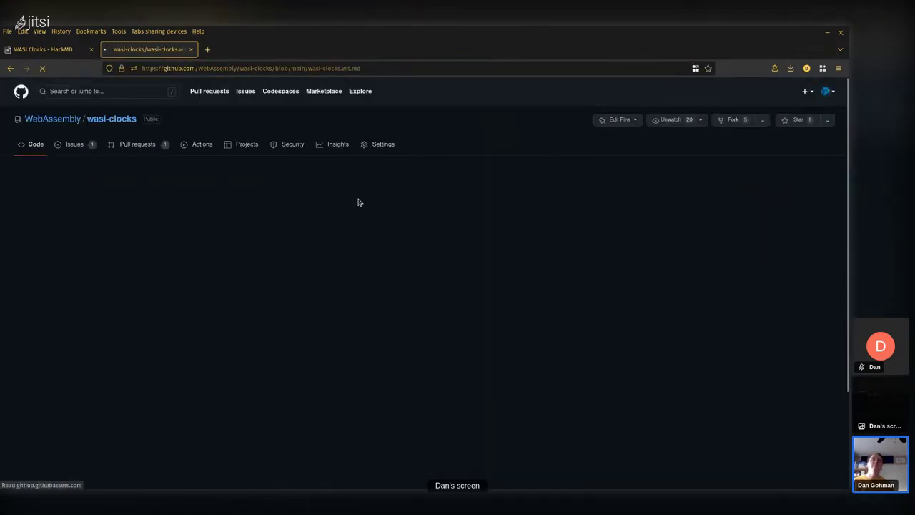
pyautogui.scroll(-2, 398, 340)
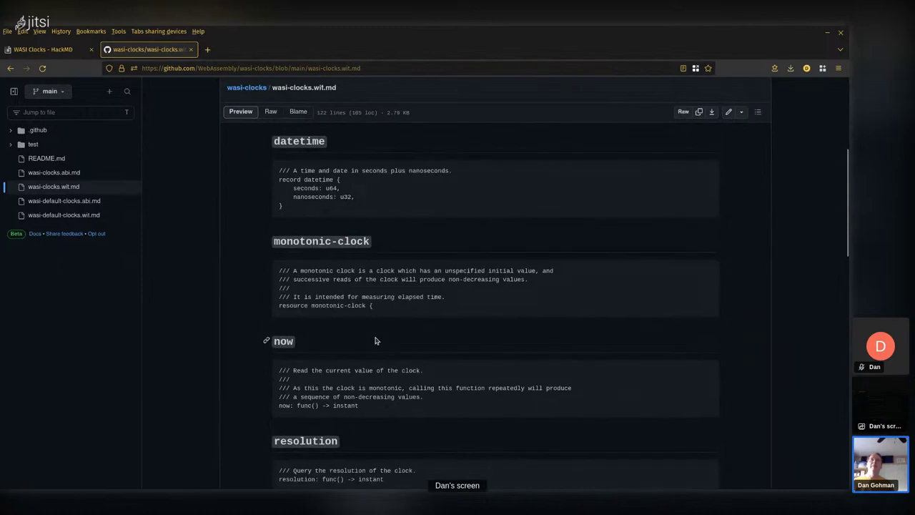
pyautogui.scroll(-3, 378, 341)
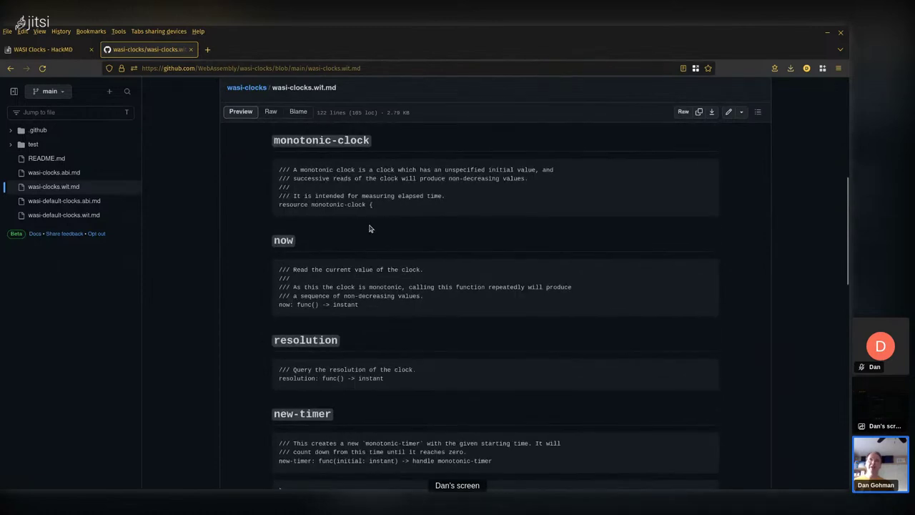
pyautogui.scroll(-1, 366, 260)
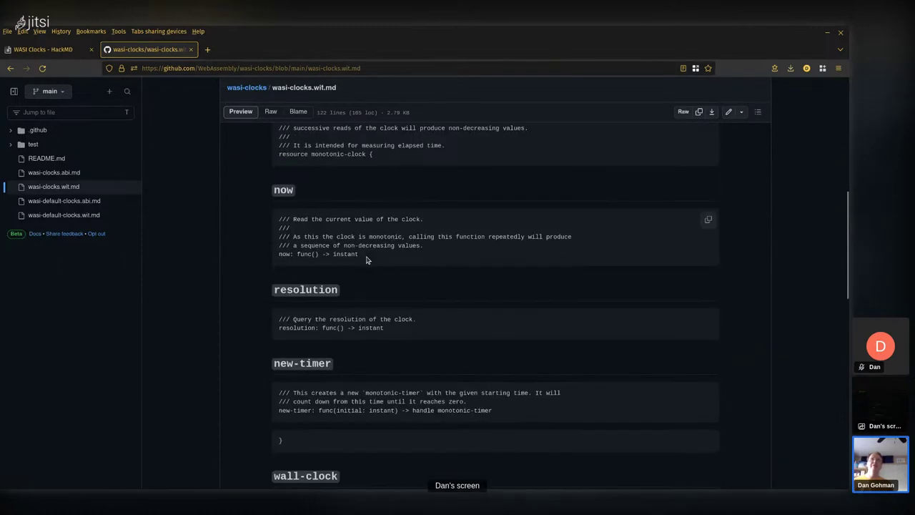
pyautogui.doubleClick(284, 255)
# Step: Back in the note, add `let start: Instant = clock.now();` below the clock declaration in the Rust block
pyautogui.click(68, 50)
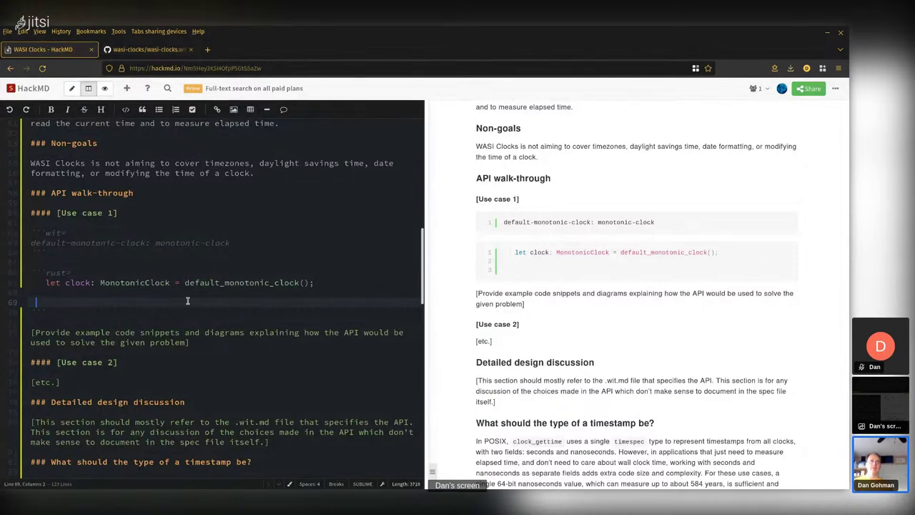
pyautogui.write('let start')
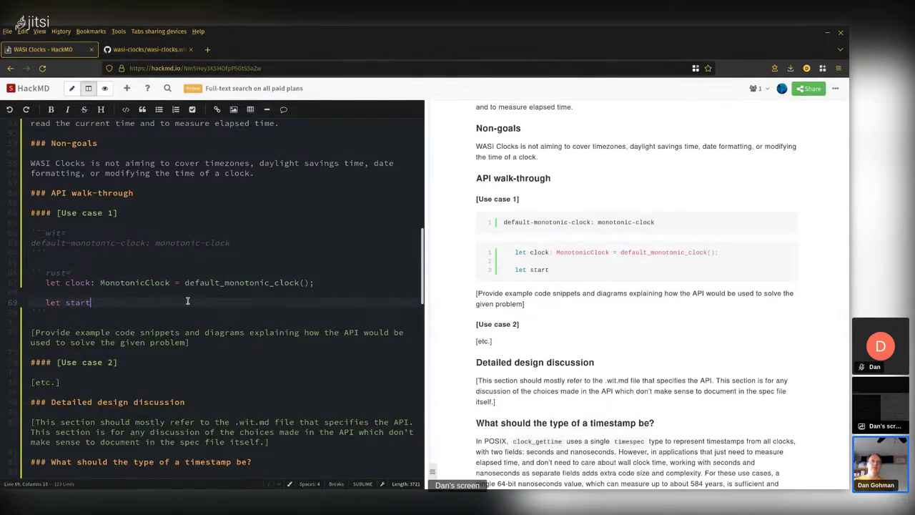
pyautogui.write(': Instance')
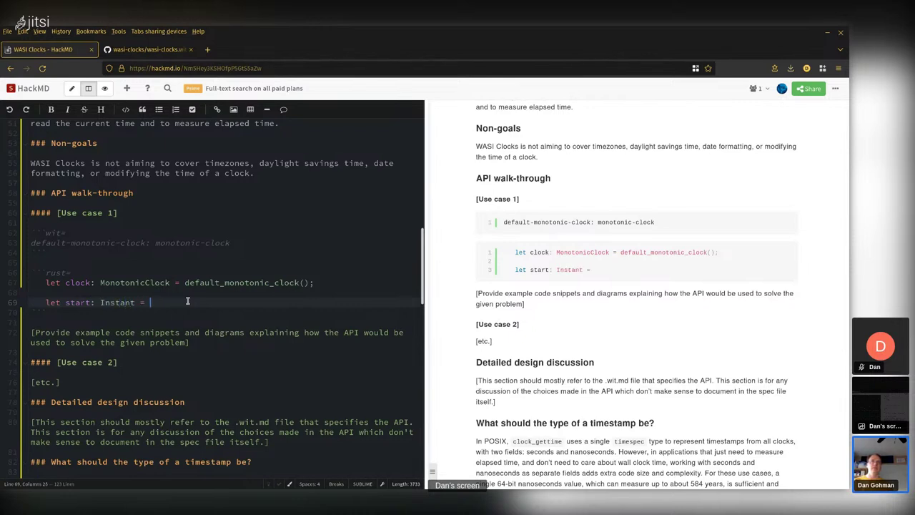
pyautogui.write(' = clock.now();')
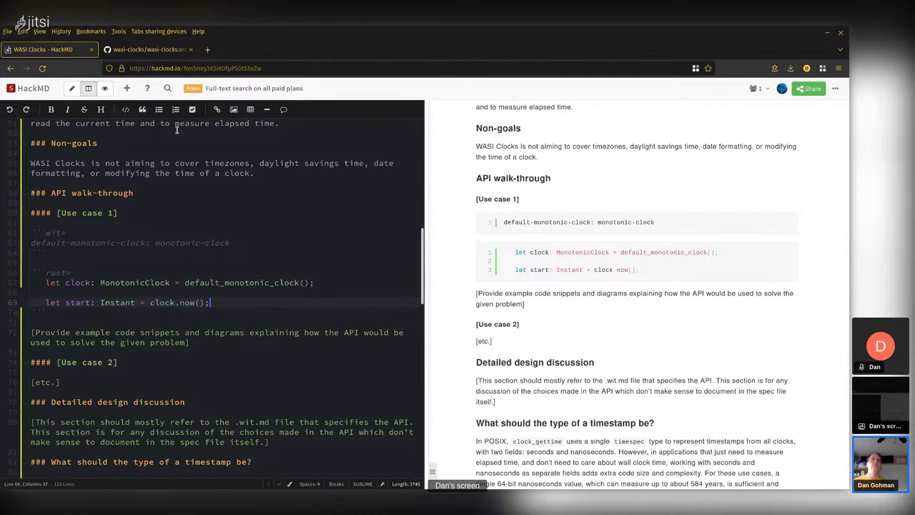
# Step: Change the start variable's expression to `now(clock);`
pyautogui.press('BackSpace')
pyautogui.press('BackSpace')
pyautogui.press('BackSpace')
pyautogui.press('BackSpace')
pyautogui.press('BackSpace')
pyautogui.press('BackSpace')
pyautogui.press('BackSpace')
pyautogui.press('BackSpace')
pyautogui.press('BackSpace')
pyautogui.press('BackSpace')
pyautogui.press('BackSpace')
pyautogui.press('BackSpace')
pyautogui.write('now(clock);')
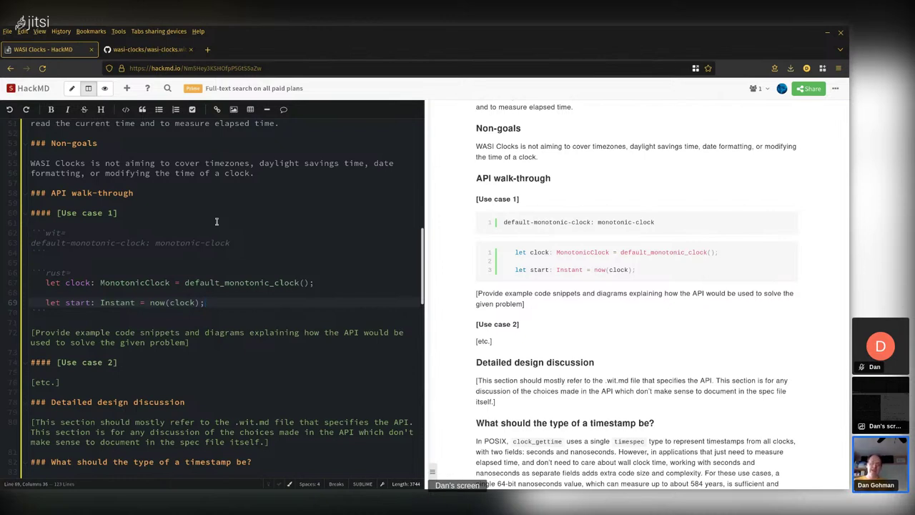
pyautogui.write('// clock.now();')
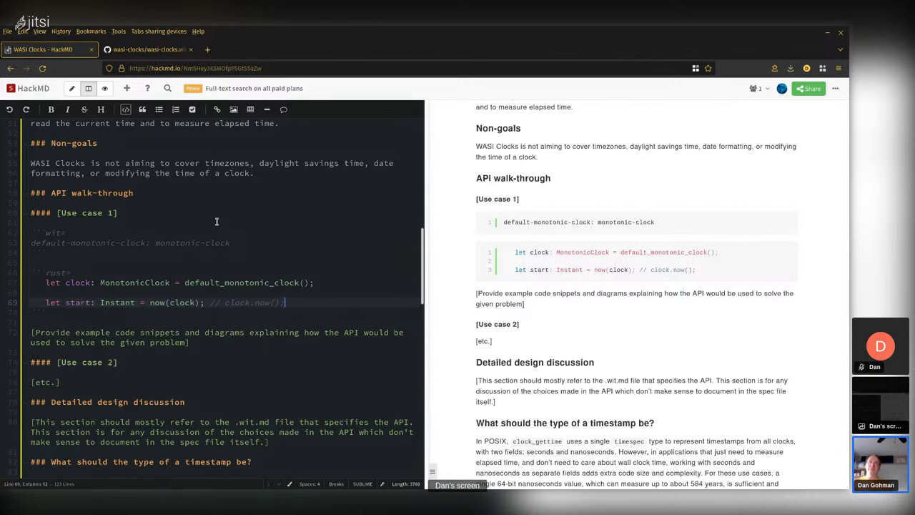
pyautogui.press('BackSpace')
pyautogui.press('BackSpace')
pyautogui.press('BackSpace')
pyautogui.press('BackSpace')
pyautogui.press('BackSpace')
pyautogui.press('BackSpace')
pyautogui.press('BackSpace')
pyautogui.press('BackSpace')
pyautogui.press('BackSpace')
pyautogui.press('BackSpace')
pyautogui.press('BackSpace')
pyautogui.press('BackSpace')
pyautogui.press('BackSpace')
pyautogui.press('BackSpace')
pyautogui.press('BackSpace')
pyautogui.press('BackSpace')
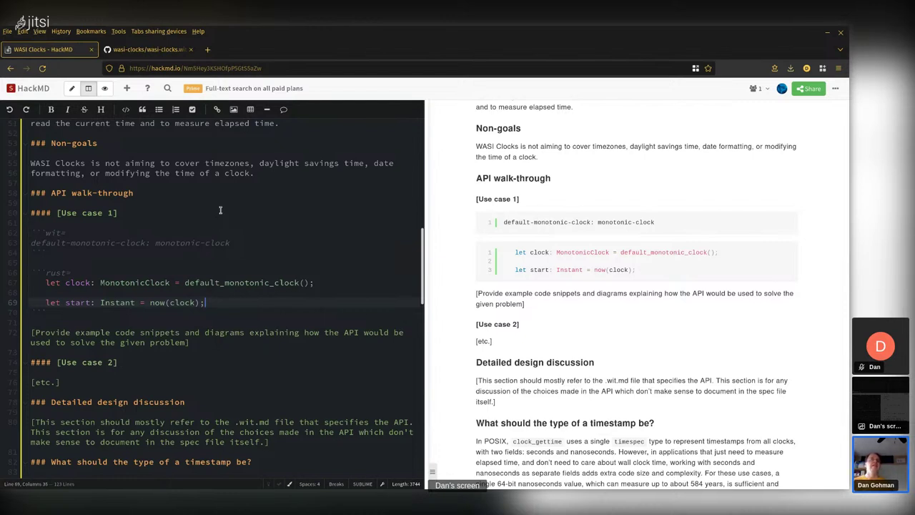
# Step: Add a `// some stuff` comment below the start declaration, separated by blank lines
pyautogui.press('Return')
pyautogui.press('Return')
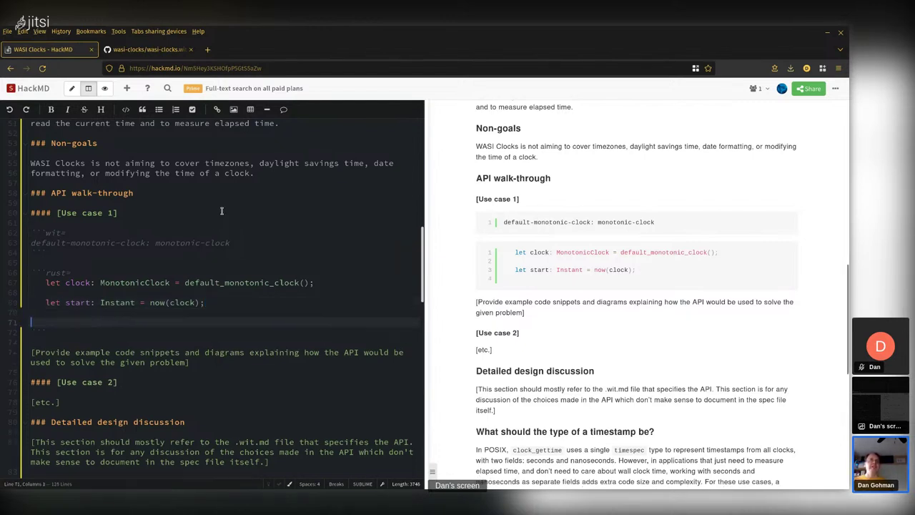
pyautogui.write('// some stuff')
pyautogui.press('Return')
pyautogui.press('Return')
pyautogui.write('// let')
pyautogui.press('BackSpace')
pyautogui.press('BackSpace')
pyautogui.press('BackSpace')
pyautogui.press('BackSpace')
pyautogui.press('BackSpace')
pyautogui.press('BackSpace')
# Step: Add the line `let stop: Instant = now(clock);` below the comment in the Rust block
pyautogui.write('let stop =: I')
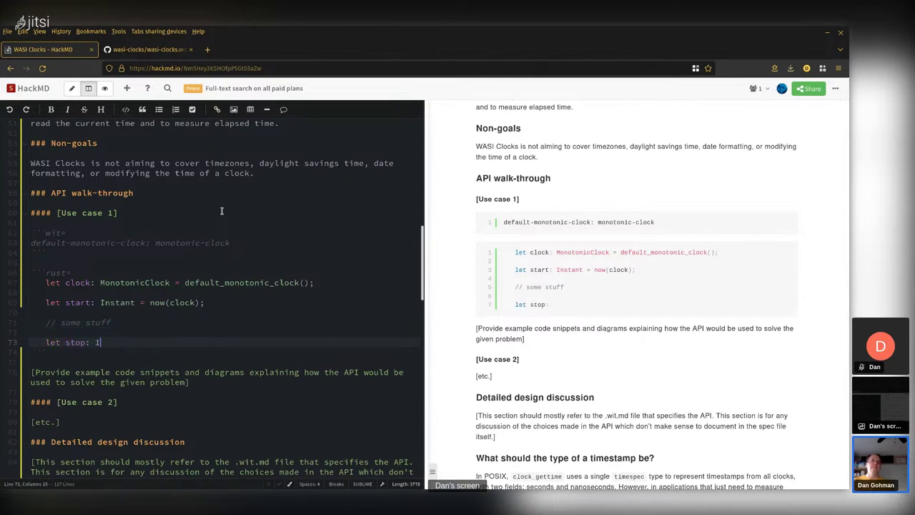
pyautogui.write('nstant = now(clock')
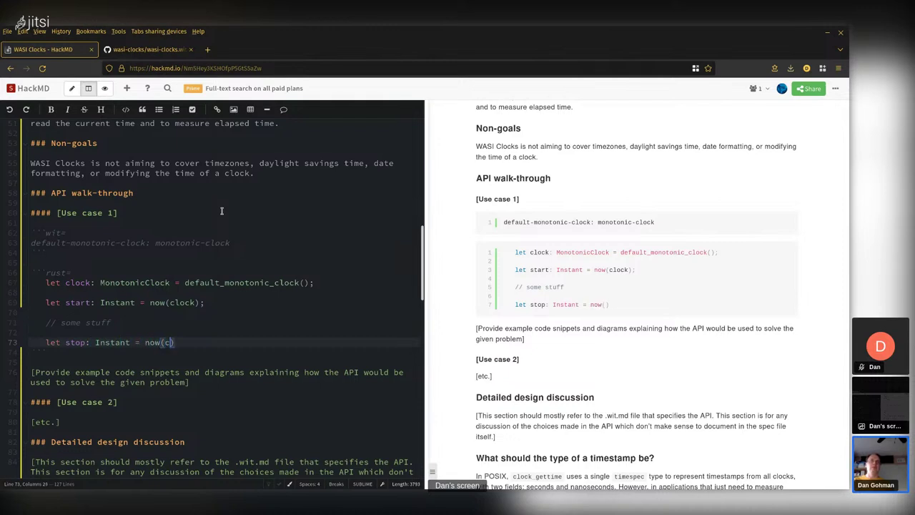
pyautogui.write(';')
pyautogui.press('BackSpace')
pyautogui.press('Right')
pyautogui.write(';')
# Step: Add the line `let elapsed = stop - start;` below the stop declaration in the Rust block, separated by a blank line
pyautogui.press('Return')
pyautogui.press('Return')
pyautogui.write('let elaps')
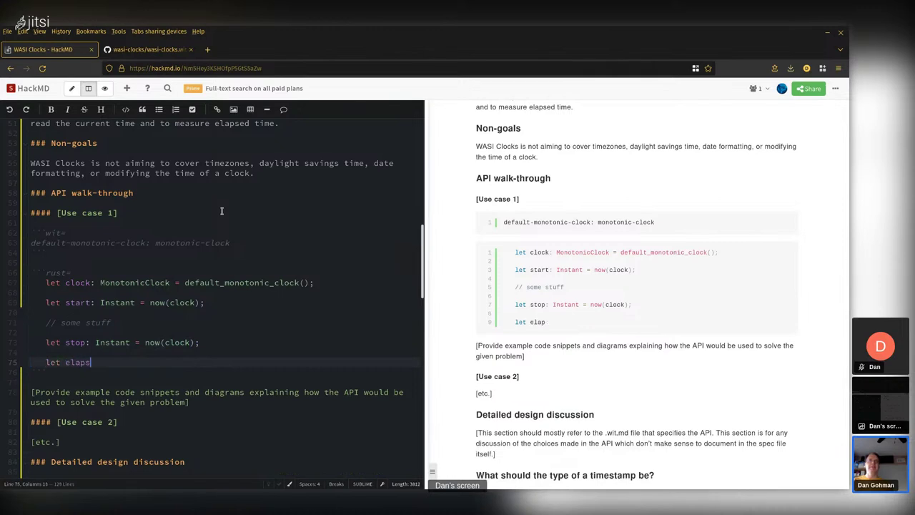
pyautogui.write('de =')
pyautogui.press('BackSpace')
pyautogui.press('BackSpace')
pyautogui.press('BackSpace')
pyautogui.write('ed = stop - start;')
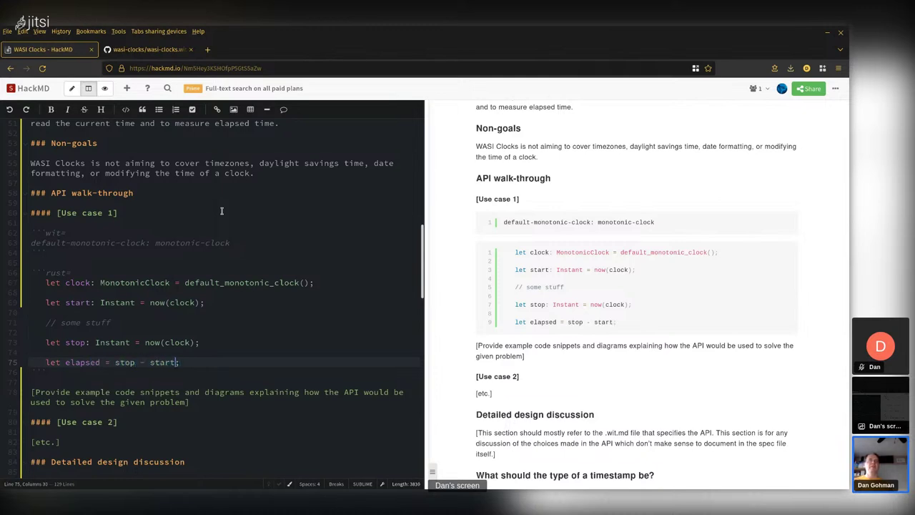
# Step: Annotate the elapsed variable with the type `Instant` and check that type's definition in wasi-clocks.wit.md on GitHub
pyautogui.write(': Instant')
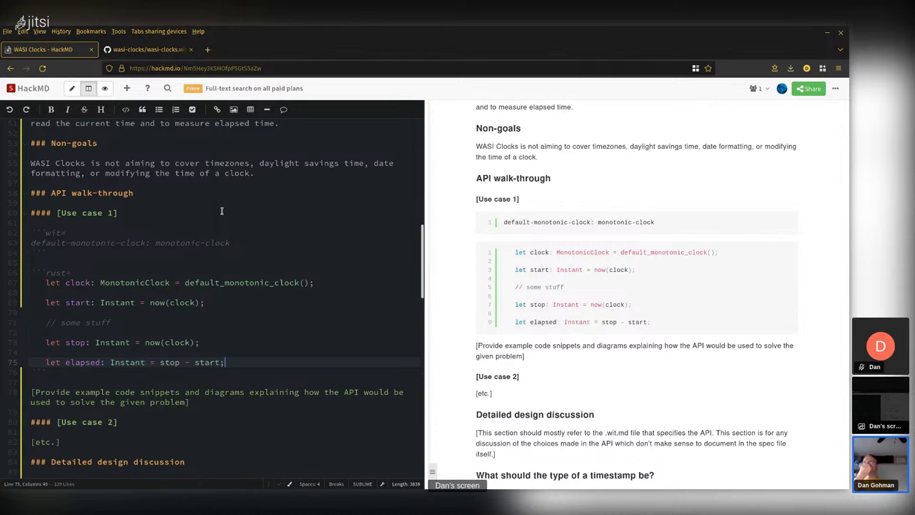
pyautogui.click(163, 48)
pyautogui.scroll(5, 377, 240)
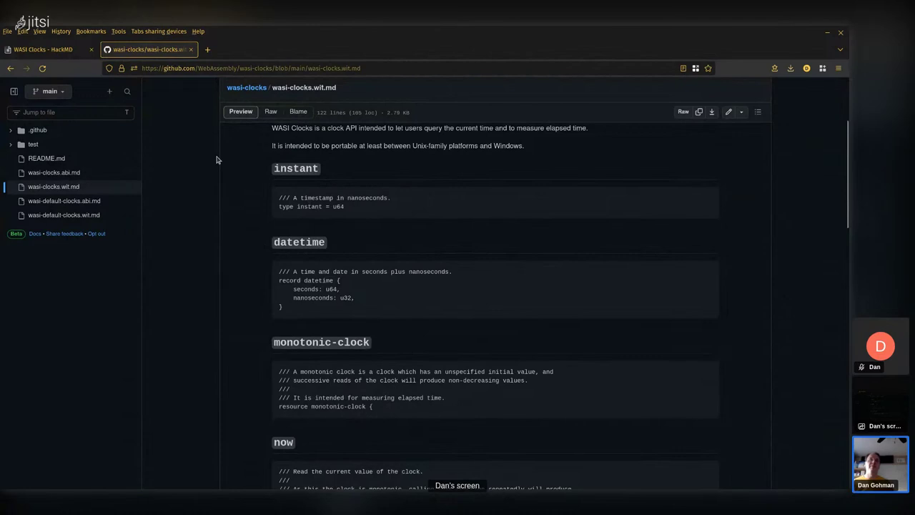
pyautogui.click(33, 50)
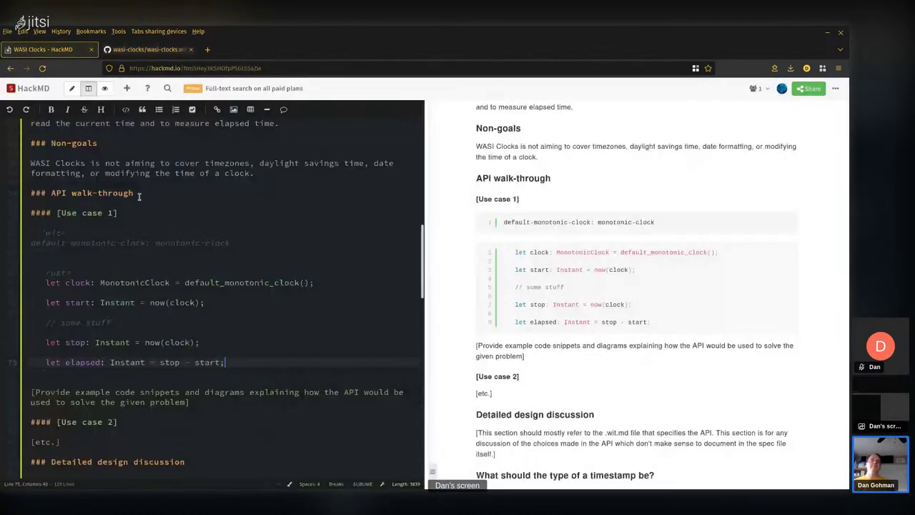
# Step: Back in the note, delete the "[Provide example code snippets and diagrams…]" placeholder paragraph below the Rust block
pyautogui.click(210, 253)
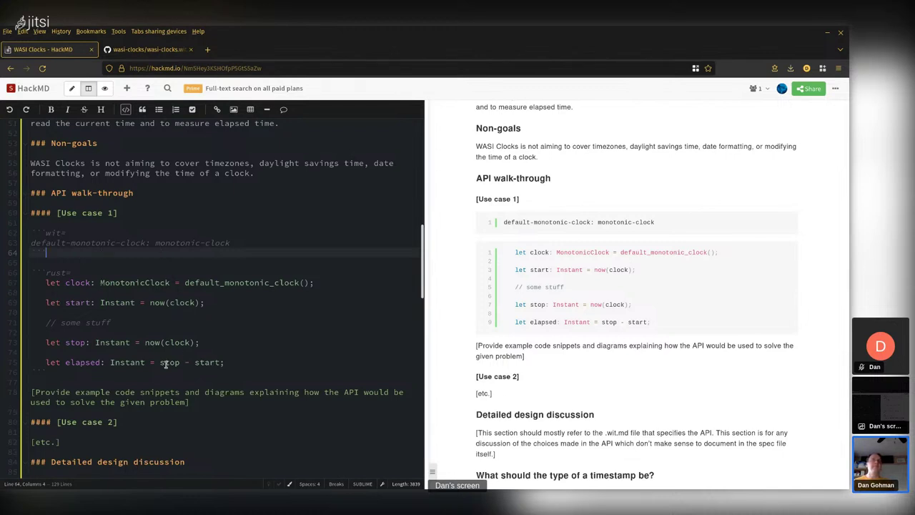
pyautogui.scroll(-2, 164, 367)
pyautogui.tripleClick(202, 340)
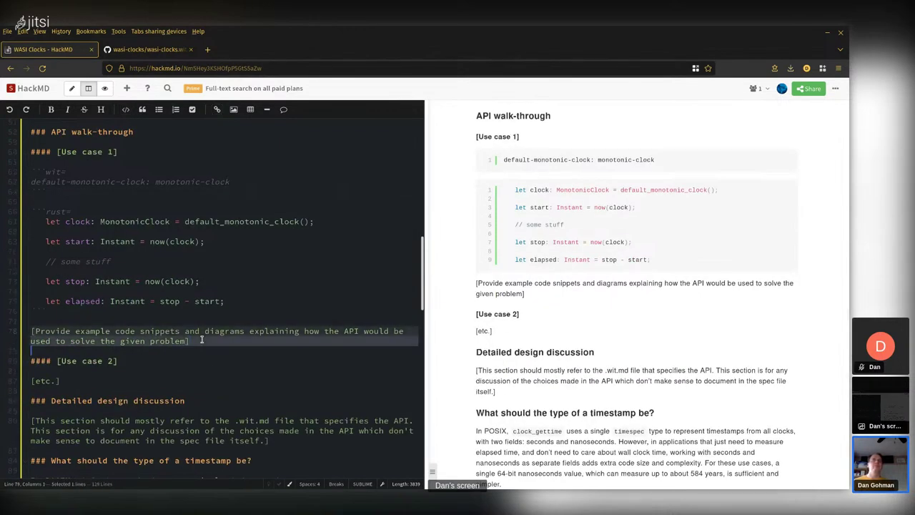
pyautogui.press('BackSpace')
# Step: Insert "The monotonic clock APIs can be used to measure the elapsed time of a region of code:" above the wit block, followed by a blank line
pyautogui.click(151, 163)
pyautogui.press('Return')
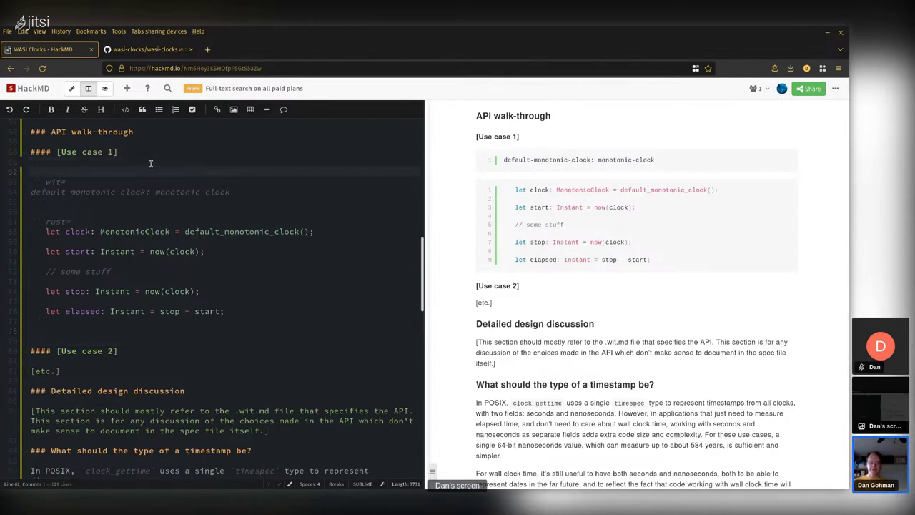
pyautogui.write('The ')
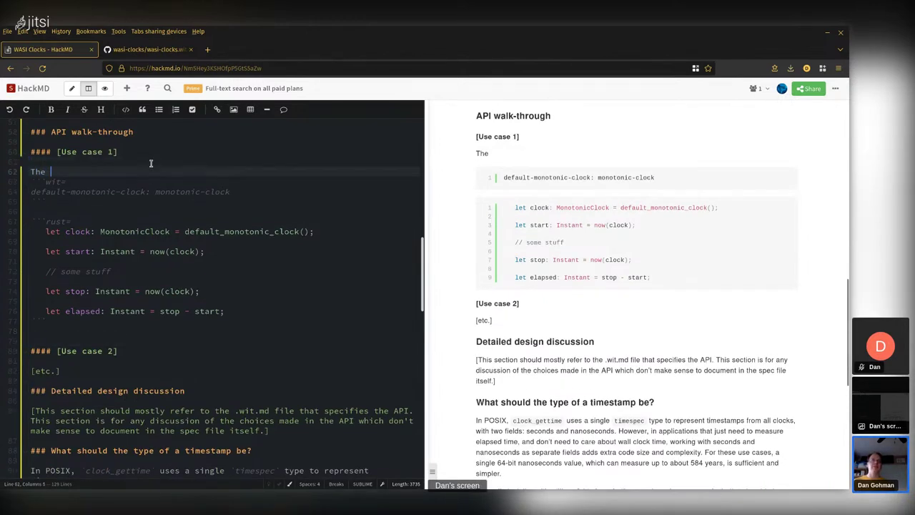
pyautogui.write('monmo')
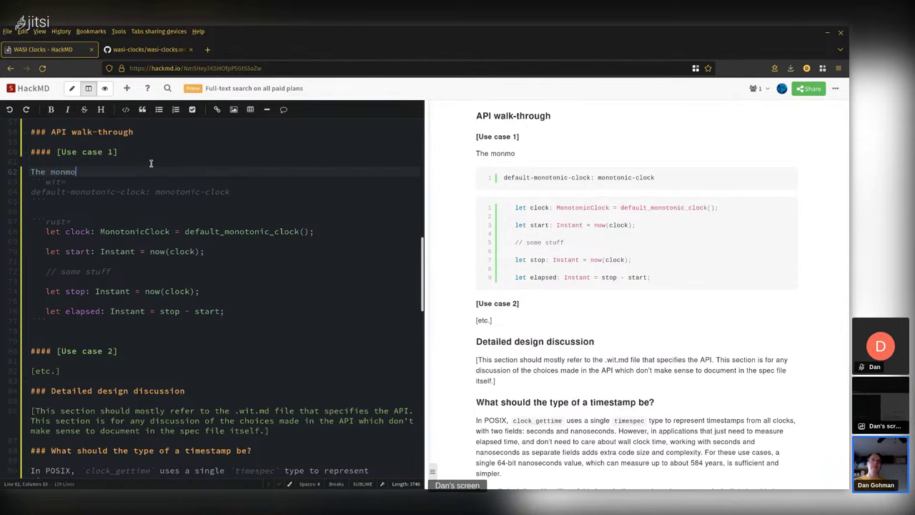
pyautogui.press('BackSpace')
pyautogui.press('BackSpace')
pyautogui.write('otonic clock APIs can')
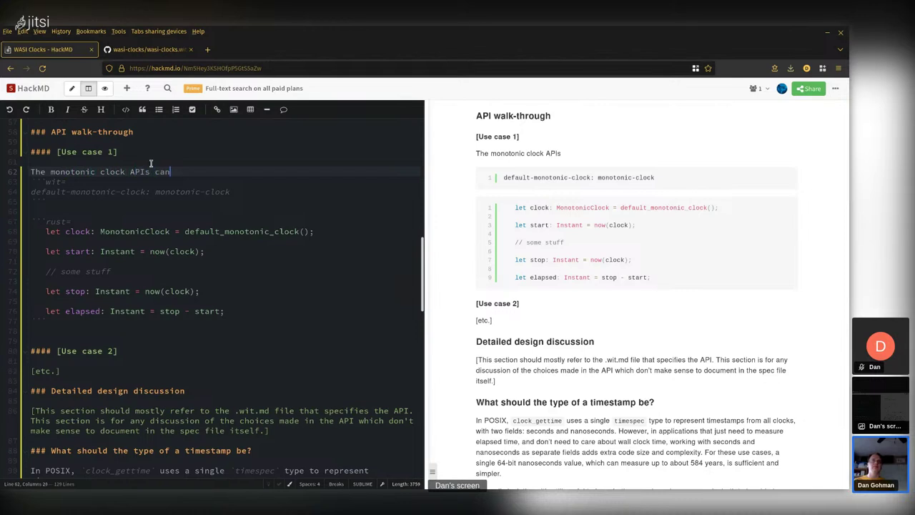
pyautogui.write(' be used to measur')
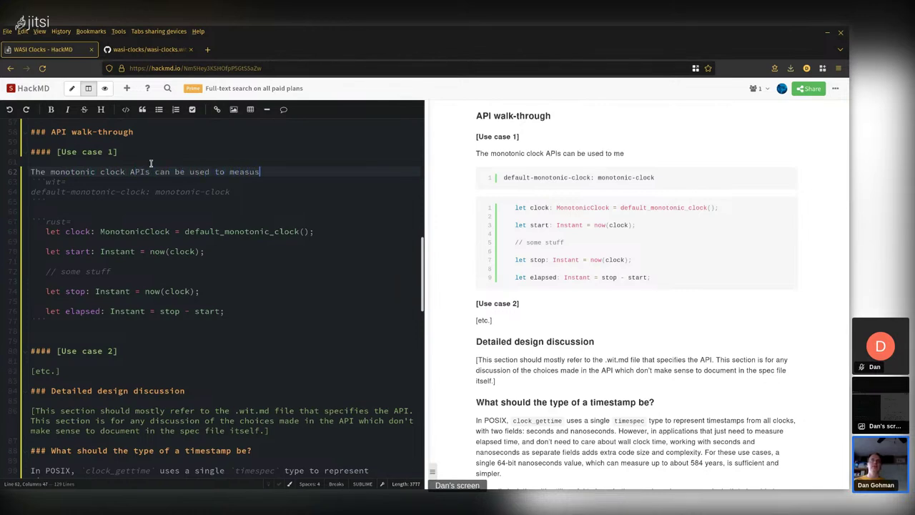
pyautogui.write('e the elapsed time of a ra')
pyautogui.write('gion of code')
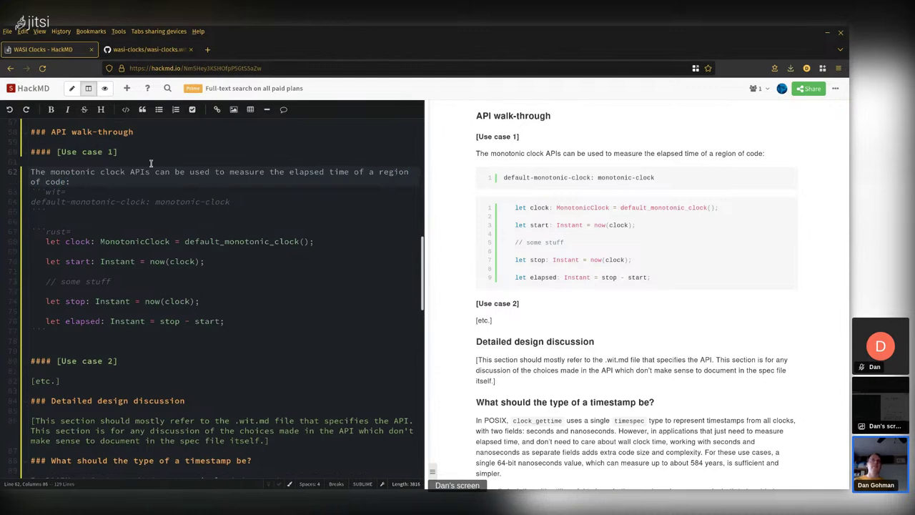
pyautogui.write(':')
pyautogui.press('Return')
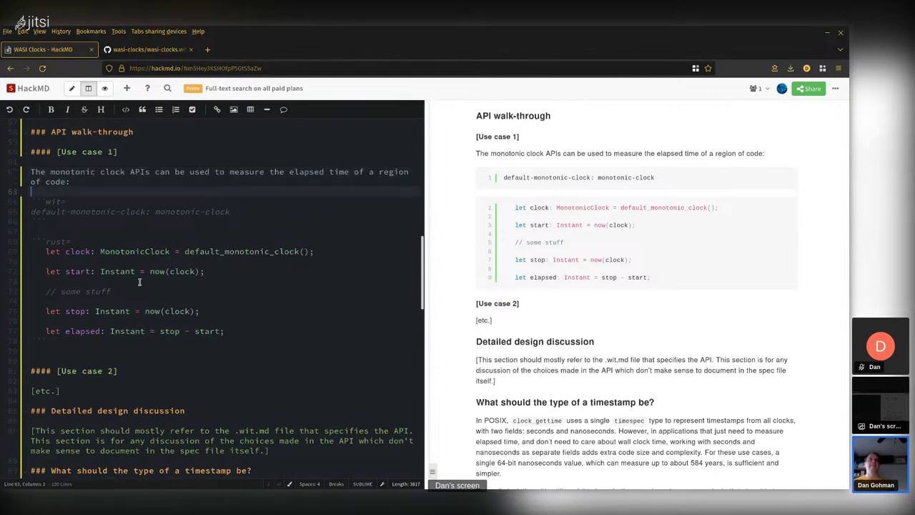
# Step: Replace the "[Use case 1]" heading text with "Measuring elapsed time"
pyautogui.click(74, 291)
pyautogui.click(106, 336)
pyautogui.click(151, 367)
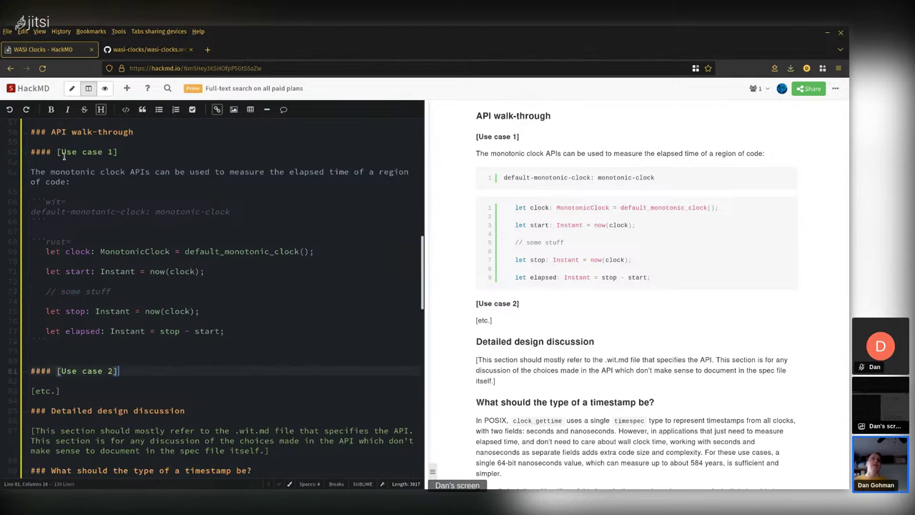
pyautogui.moveTo(57, 152); pyautogui.dragTo(120, 149)
pyautogui.write('Measuring elapsed timn')
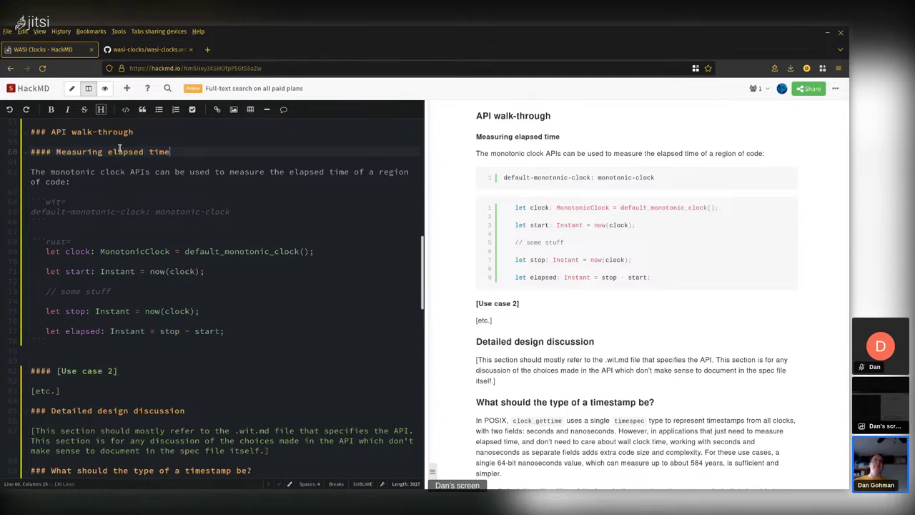
# Step: Replace the "[Use case 2]" heading text with "Telling the current human time:"
pyautogui.scroll(-2, 106, 299)
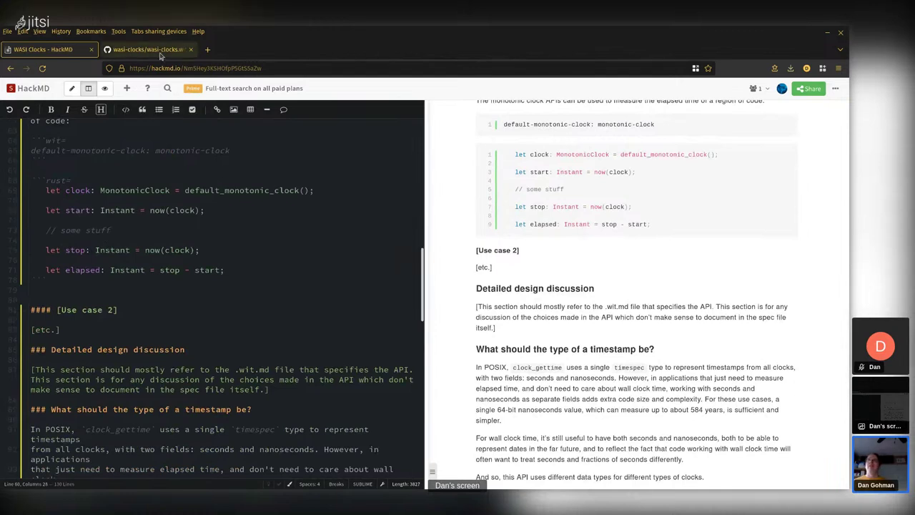
pyautogui.moveTo(57, 310); pyautogui.dragTo(119, 310)
pyautogui.write('Telling the current human time:')
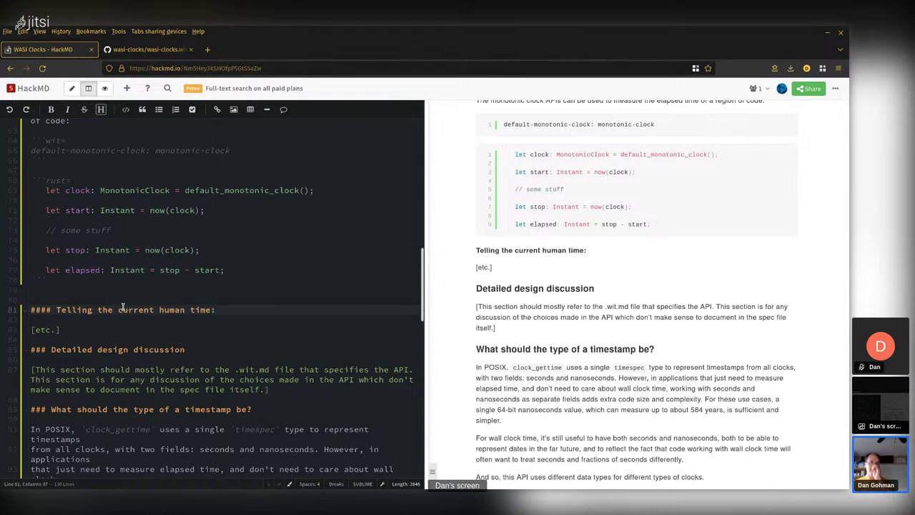
# Step: Remove the "[etc.]" placeholder under the human time heading and leave blank lines in its place
pyautogui.click(97, 329)
pyautogui.hotkey('shift', 'Left')
pyautogui.hotkey('shift', 'Left')
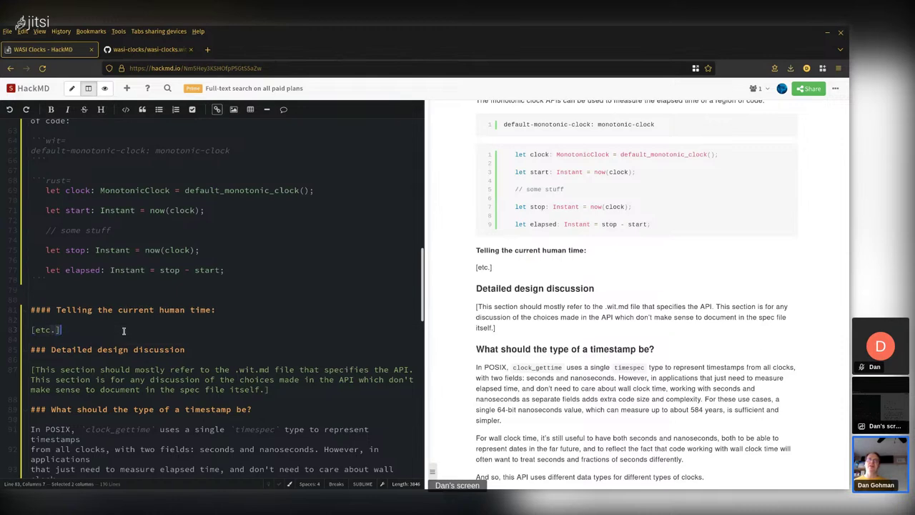
pyautogui.tripleClick(124, 330)
pyautogui.press('BackSpace')
pyautogui.press('Return')
pyautogui.press('Return')
# Step: Examine the wall-clock resource and its now function in wasi-clocks.wit.md on GitHub
pyautogui.click(146, 49)
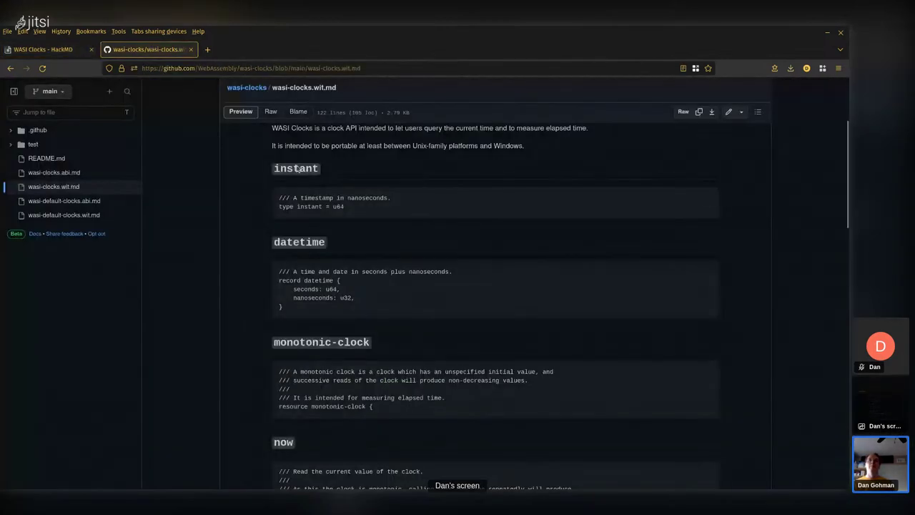
pyautogui.scroll(-3, 364, 279)
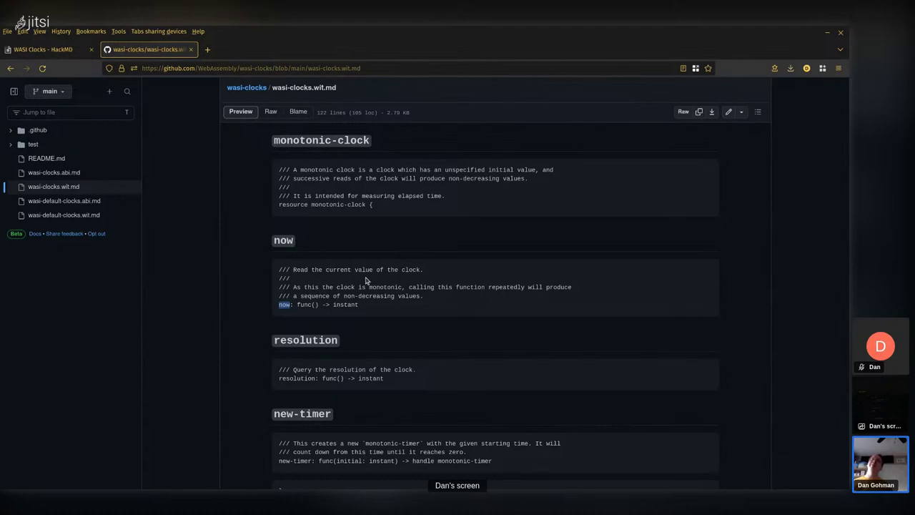
pyautogui.scroll(-1, 366, 280)
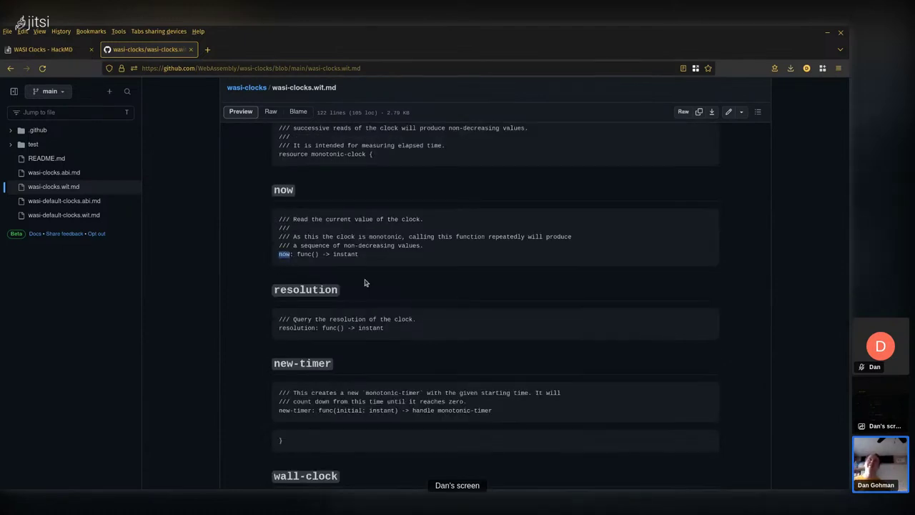
pyautogui.scroll(-2, 355, 301)
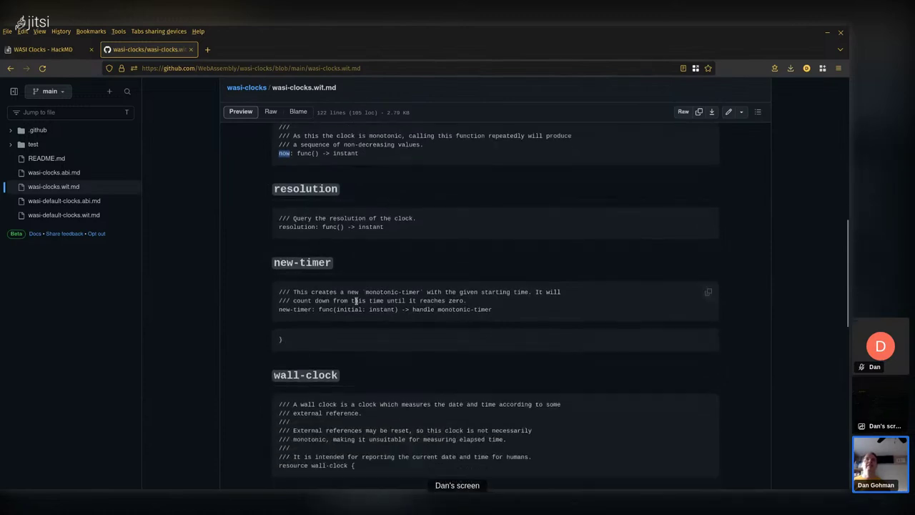
pyautogui.scroll(-2, 356, 302)
pyautogui.scroll(-1, 372, 320)
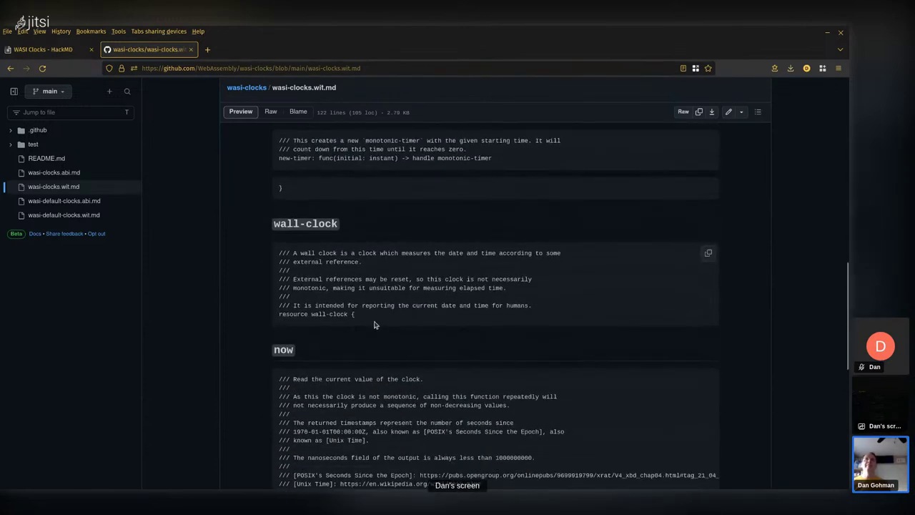
pyautogui.scroll(-1, 363, 322)
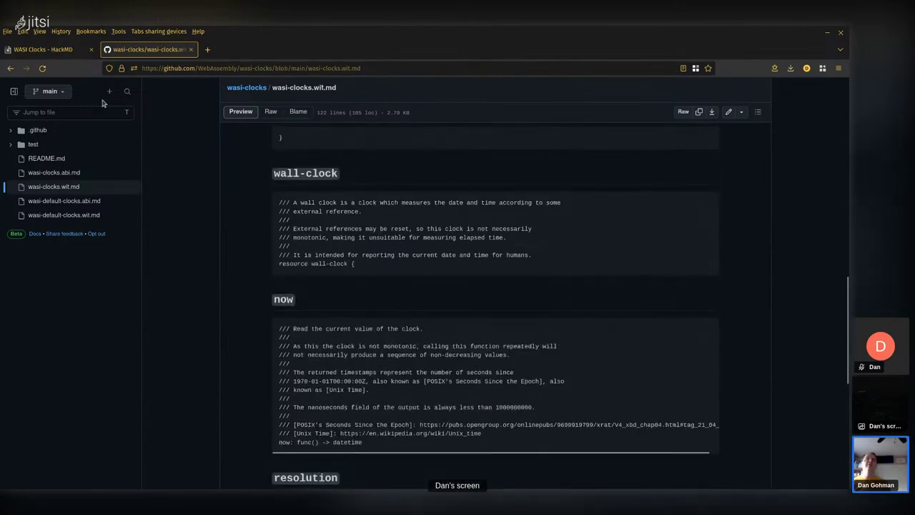
# Step: Back in the note, start a Rust code block under the "Telling the current human time:" heading
pyautogui.click(61, 54)
pyautogui.press('BackSpace')
pyautogui.write('```rust')
pyautogui.press('Return')
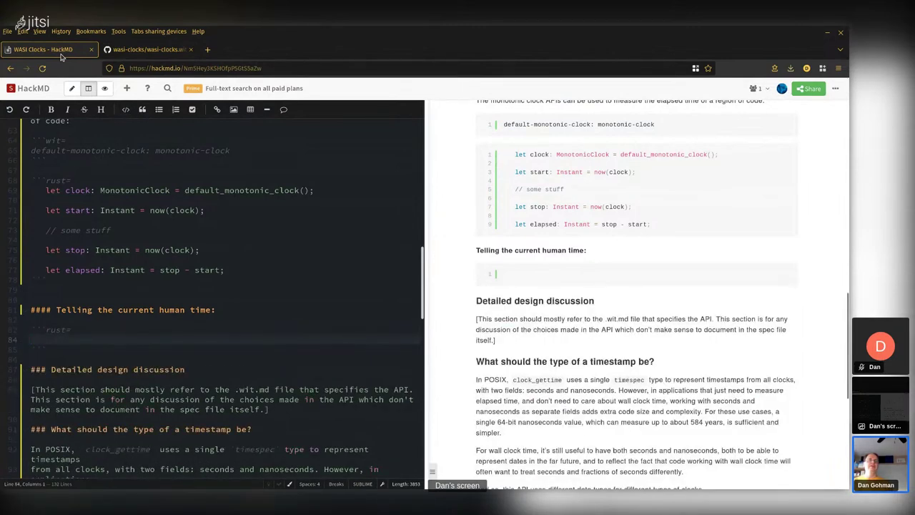
# Step: Write `let clock: WallClock = default_wall_clock();` as the first line of the new Rust block
pyautogui.press('Tab')
pyautogui.write('clock = default_wall_clock();')
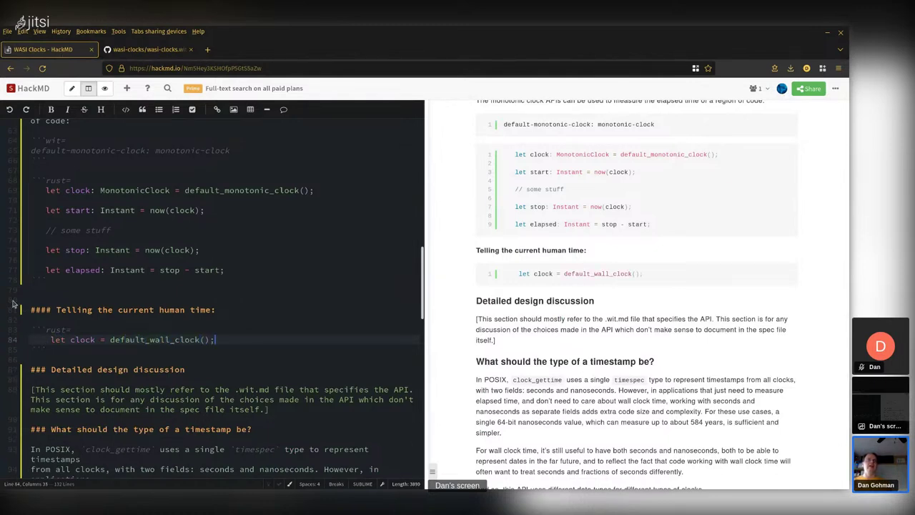
pyautogui.click(96, 340)
pyautogui.write(': WallClock')
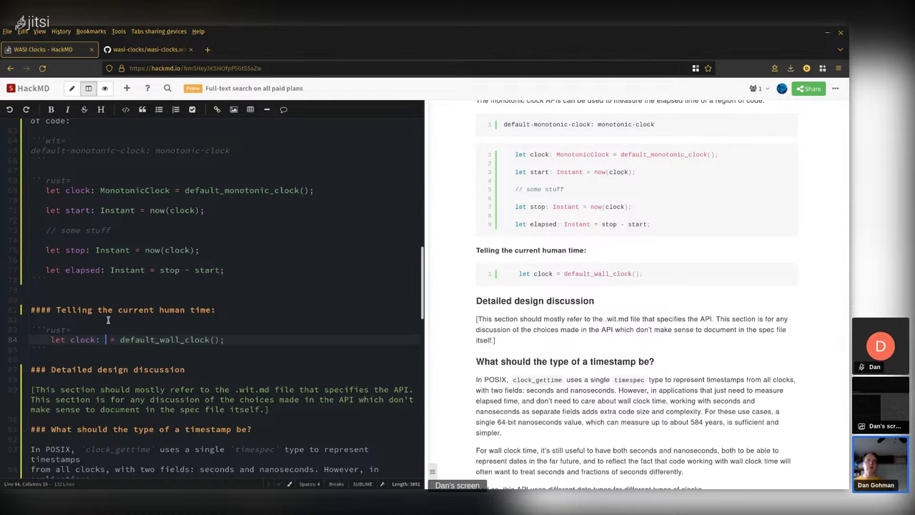
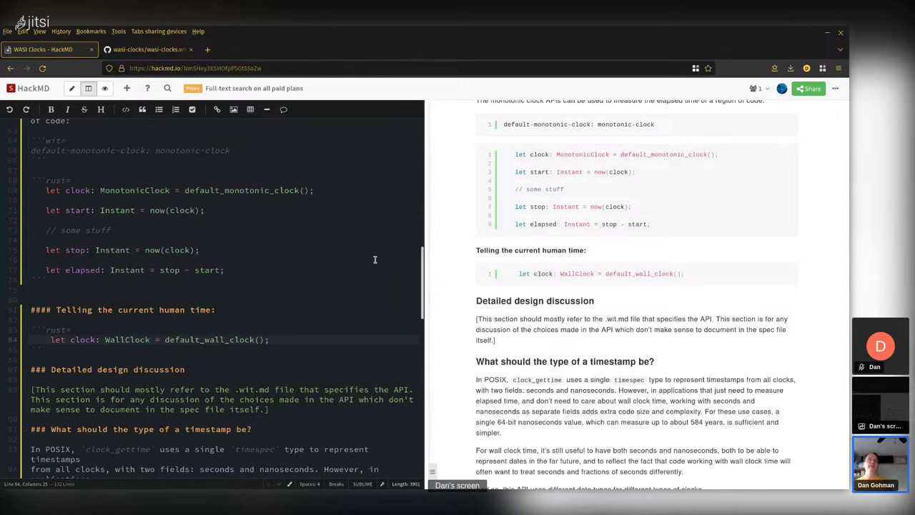
# Step: Below the wall clock declaration, add a blank line and start the statement `let the_current_time = now`
pyautogui.click(293, 339)
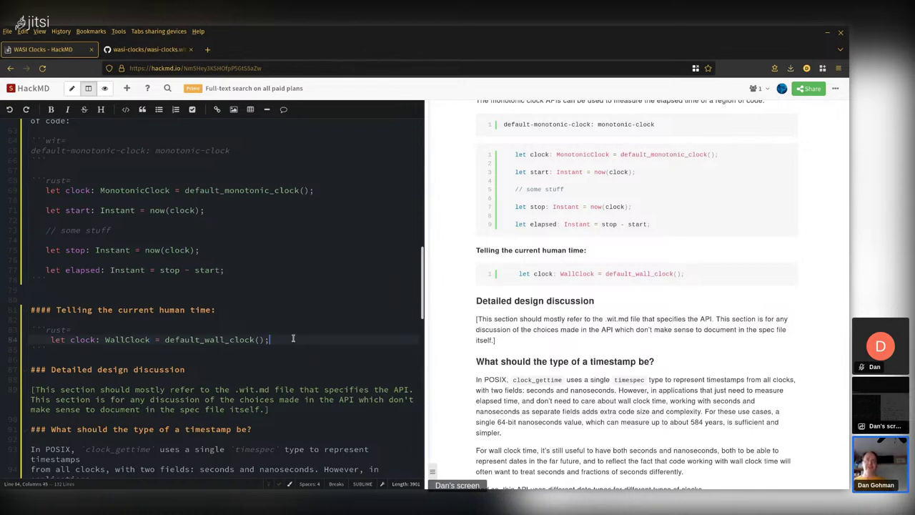
pyautogui.press('Return')
pyautogui.press('Return')
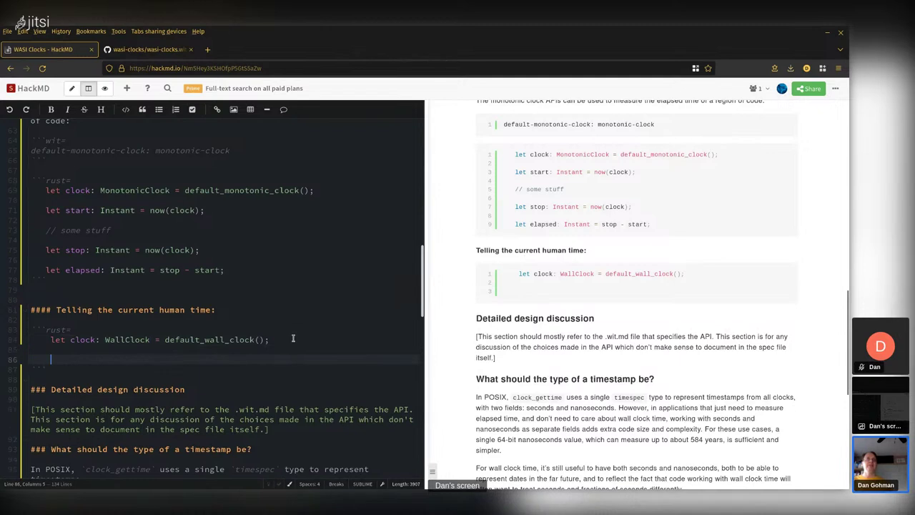
pyautogui.write('let no')
pyautogui.press('BackSpace')
pyautogui.press('BackSpace')
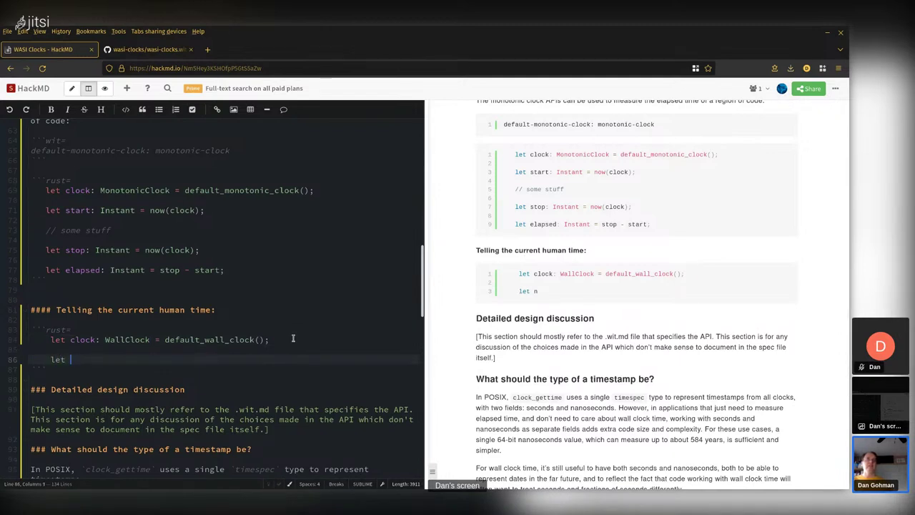
pyautogui.write('the_current_time = now')
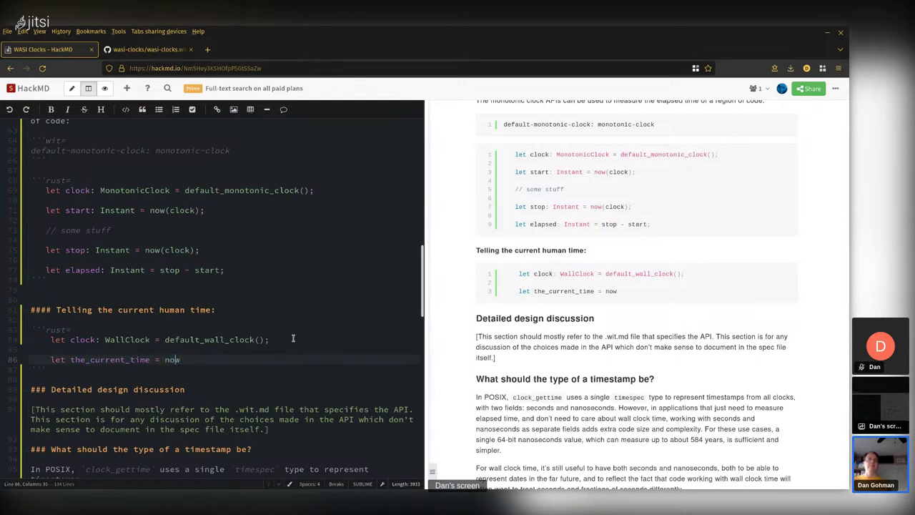
pyautogui.write('wasi_')
pyautogui.press('BackSpace')
pyautogui.press('BackSpace')
pyautogui.press('BackSpace')
pyautogui.press('BackSpace')
pyautogui.press('BackSpace')
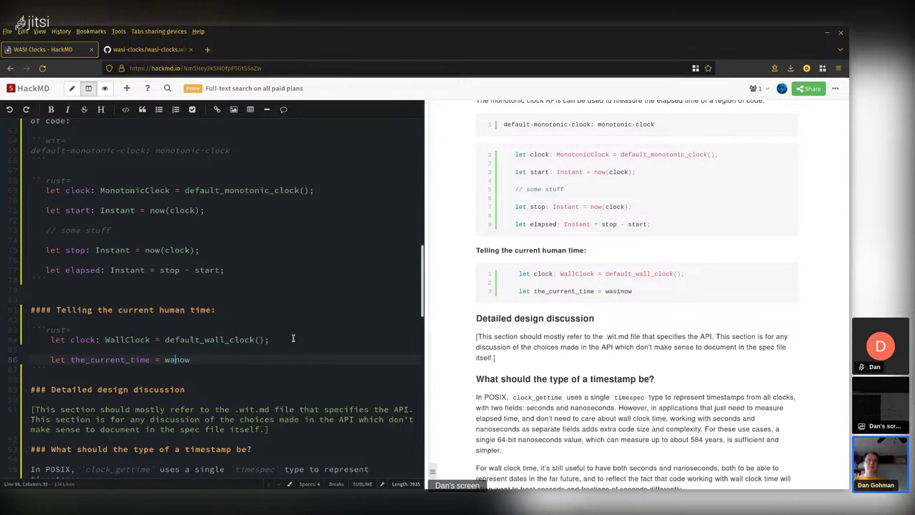
# Step: After checking the monotonic-clock resource in wasi-clocks.wit.md on GitHub, prefix both now calls in the note's elapsed-time Rust example with `monotonic_clock_`
pyautogui.click(169, 50)
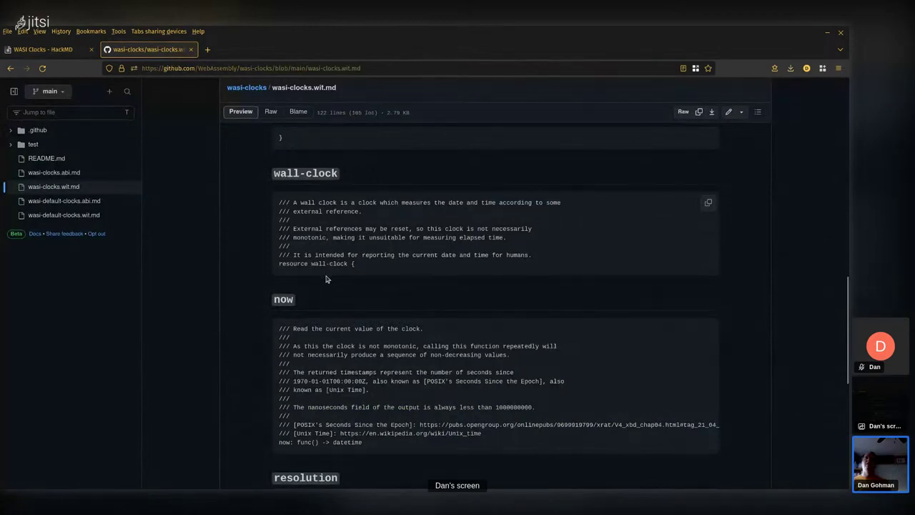
pyautogui.scroll(-3, 326, 276)
pyautogui.scroll(12, 327, 275)
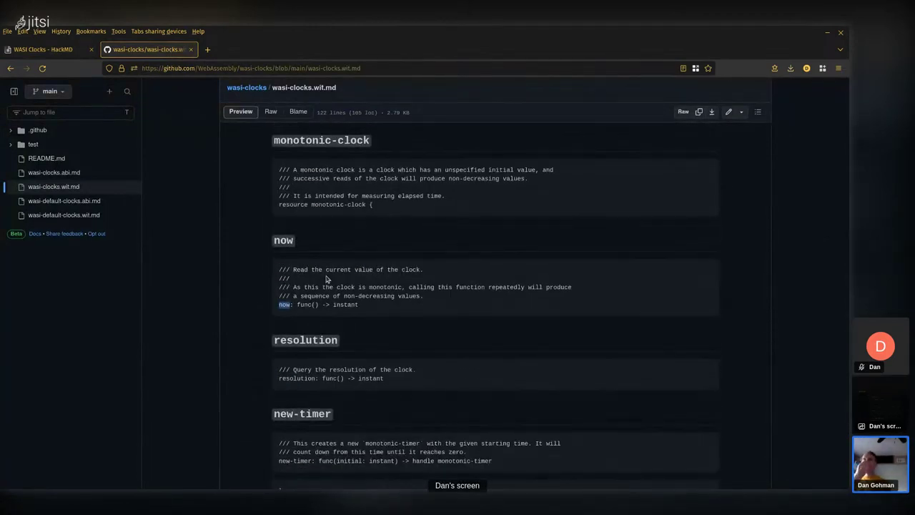
pyautogui.scroll(2, 322, 287)
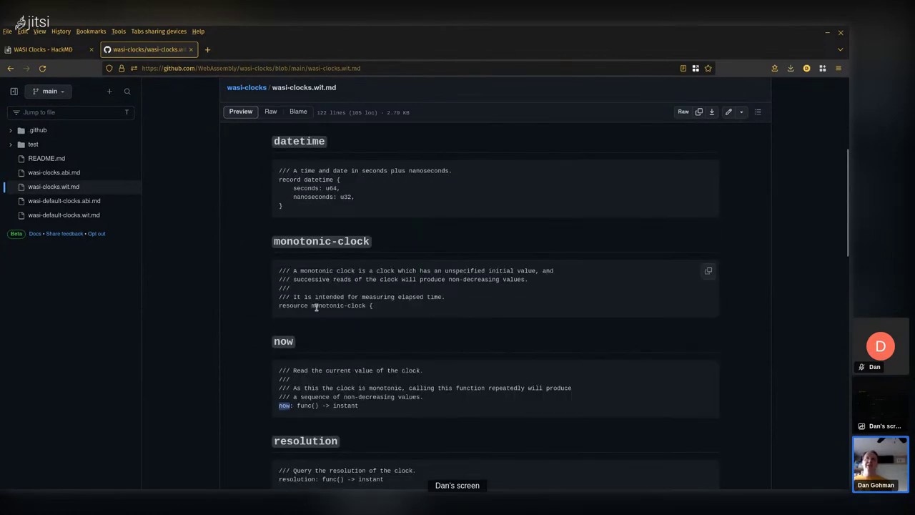
pyautogui.doubleClick(297, 305)
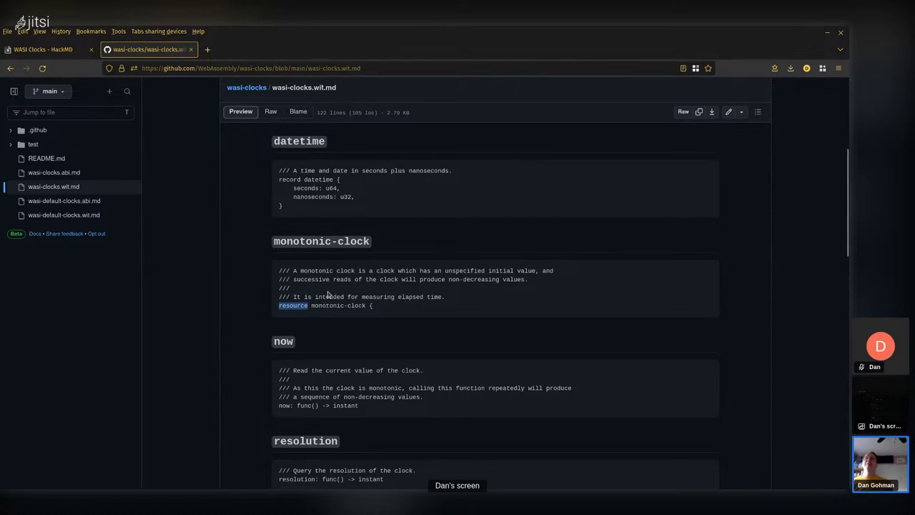
pyautogui.click(50, 49)
pyautogui.click(150, 210)
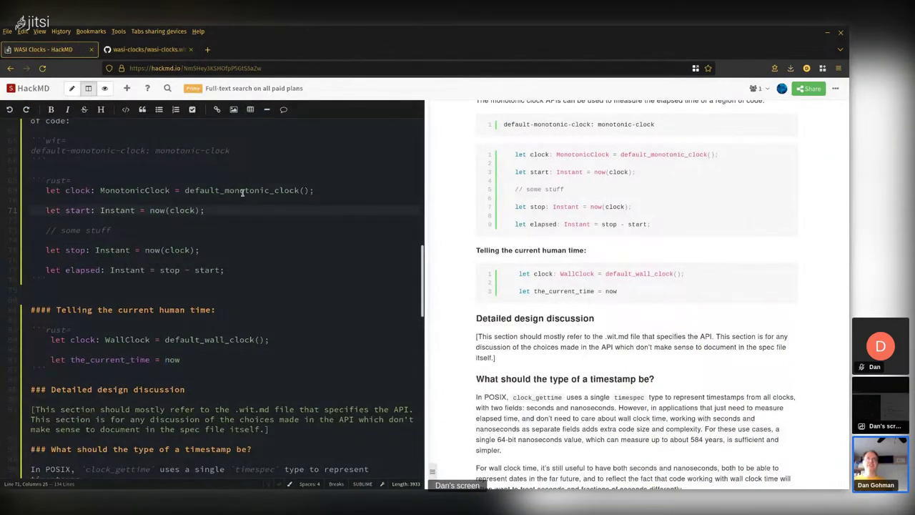
pyautogui.write('monotonic_clo')
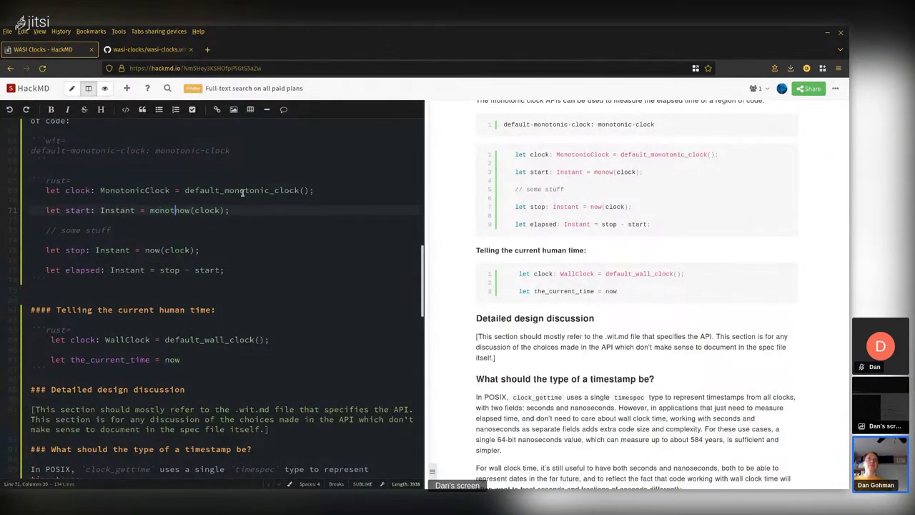
pyautogui.write('ck_')
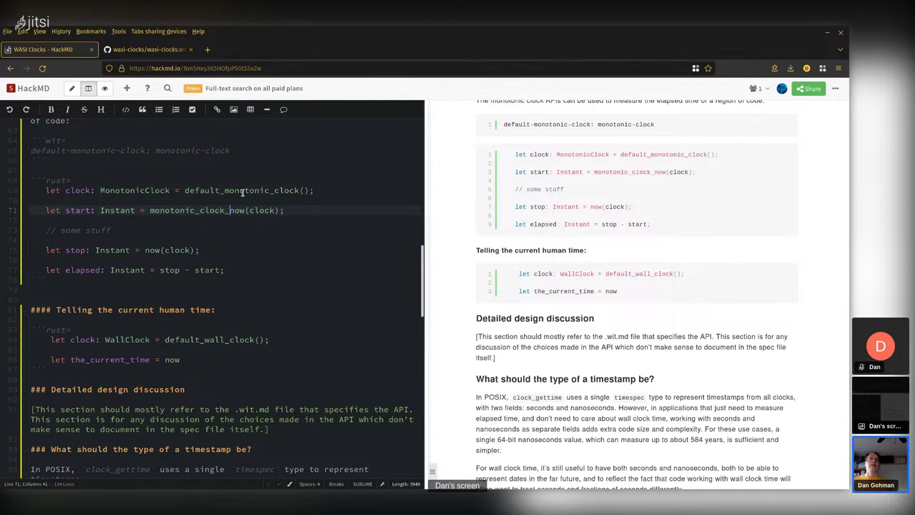
pyautogui.click(145, 249)
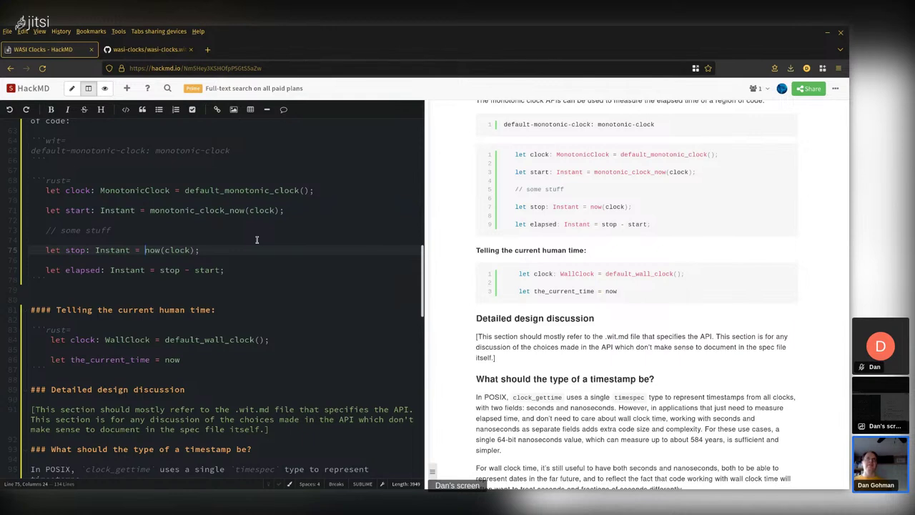
pyautogui.write('monotonic_')
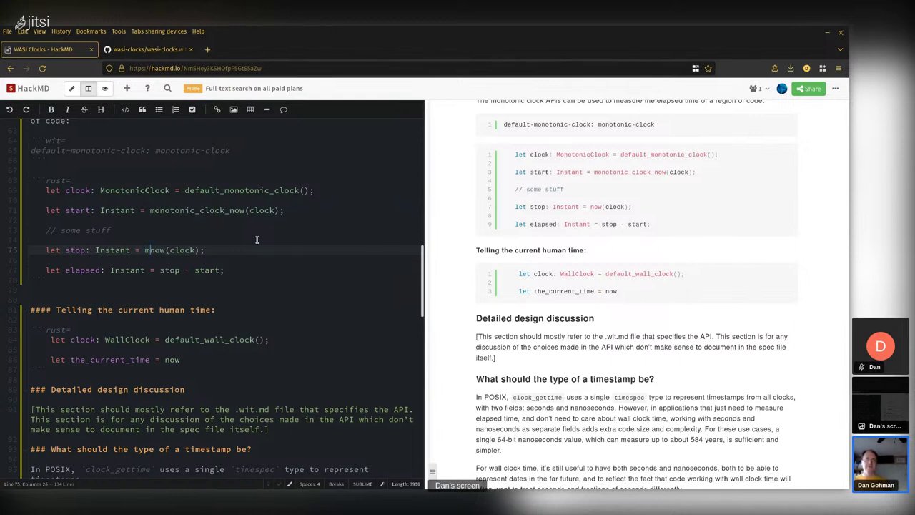
pyautogui.write('clock_')
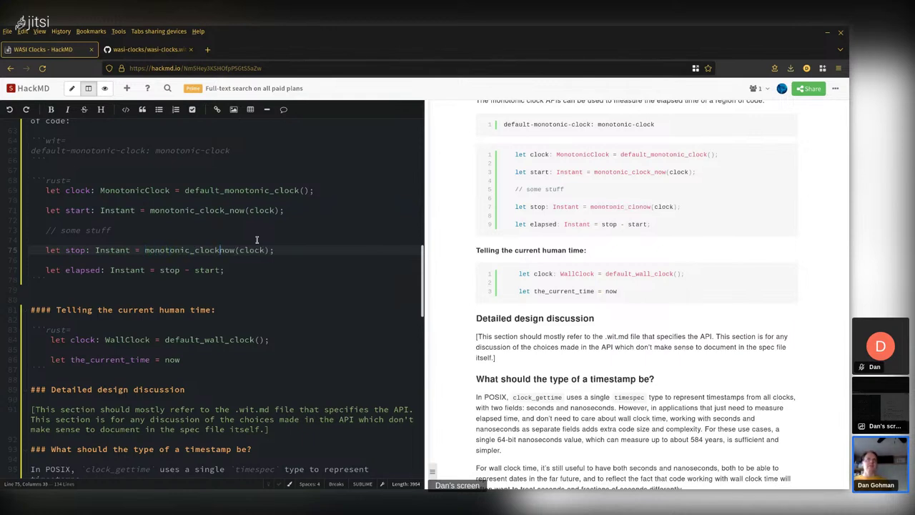
# Step: Complete the current time statement in the human time example as `let the_current_time = wall_clock_now();`
pyautogui.click(166, 359)
pyautogui.write('wall')
pyautogui.write('_clock_now')
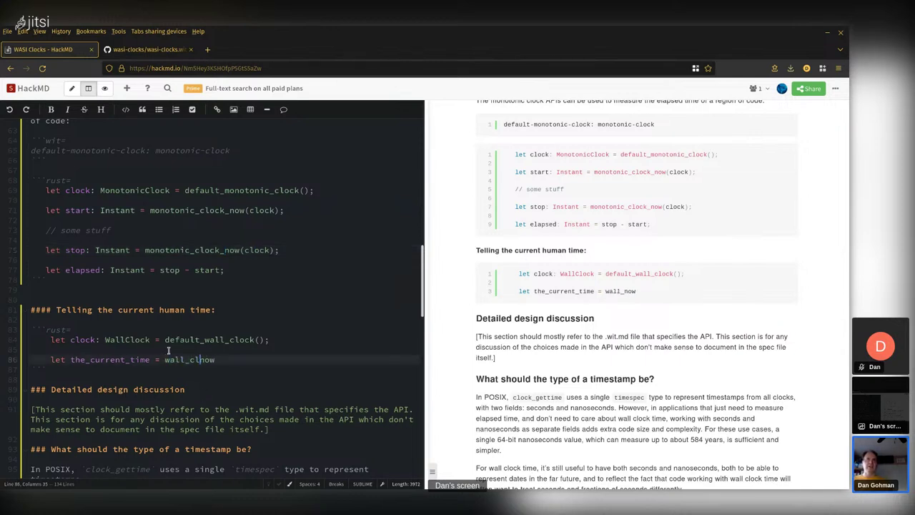
pyautogui.write('();')
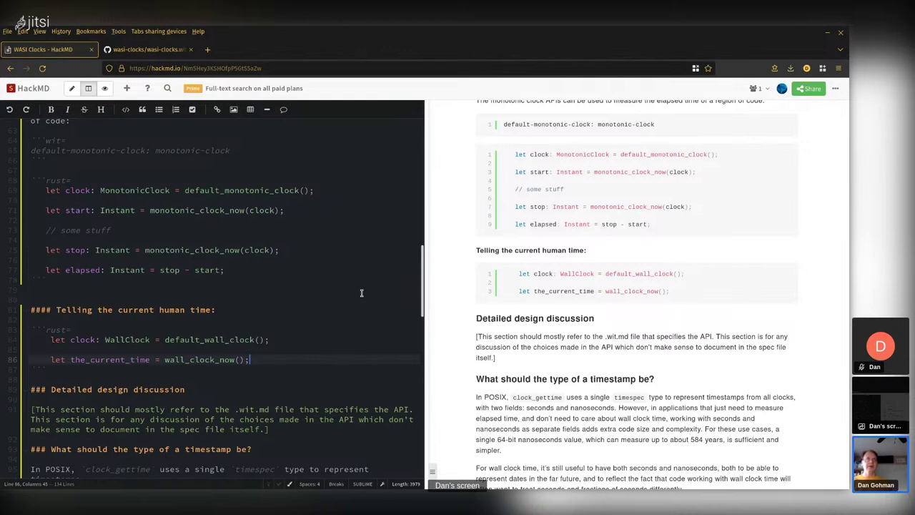
# Step: After a blank line, add a println! call with the message "it has been {} seconds and {} nanoseconds since the Unix epoch!"
pyautogui.press('Return')
pyautogui.press('Return')
pyautogui.write('prin')
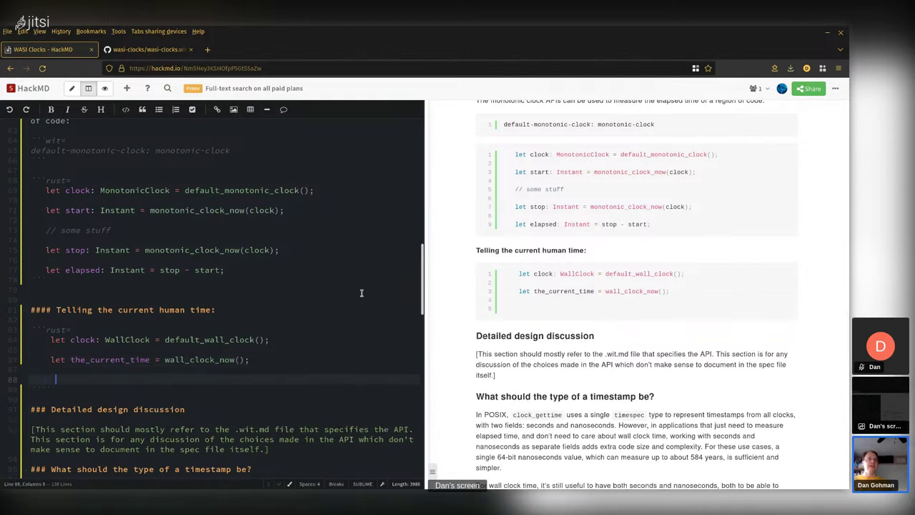
pyautogui.press('BackSpace')
pyautogui.press('BackSpace')
pyautogui.press('BackSpace')
pyautogui.press('BackSpace')
pyautogui.write('pr')
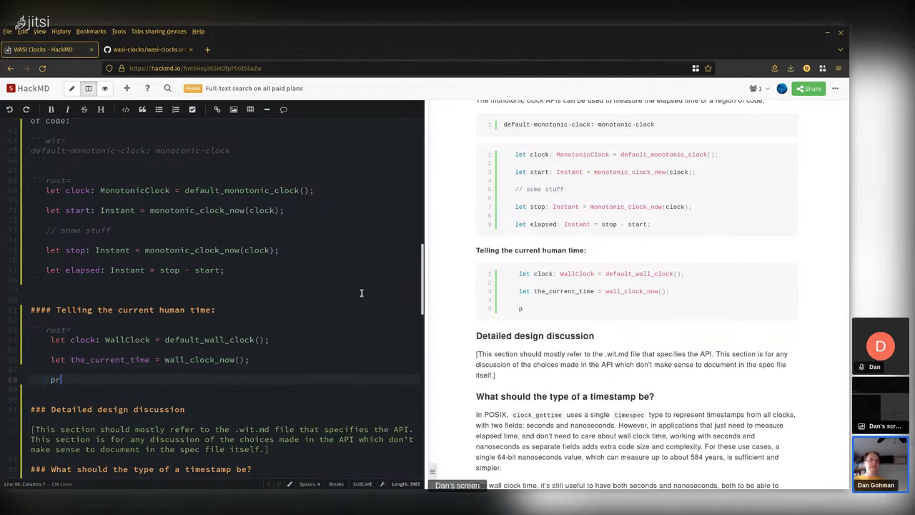
pyautogui.write('intln!("it has been {')
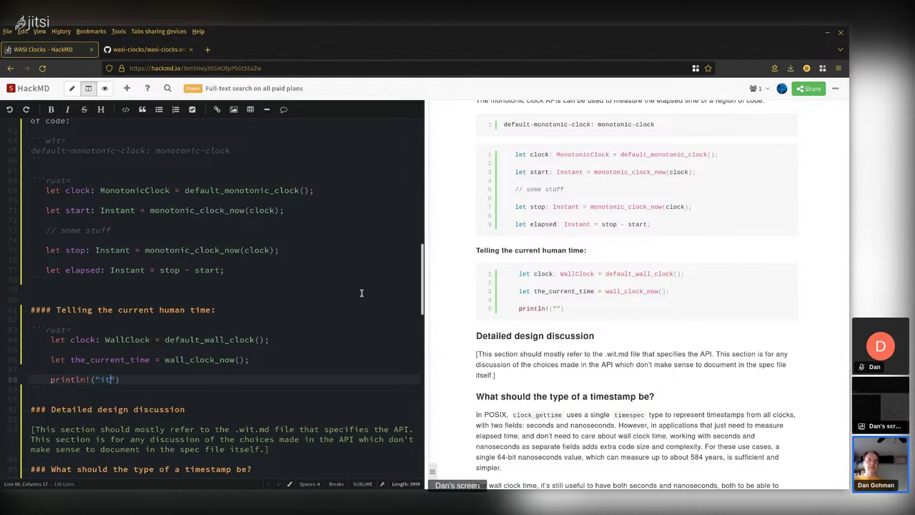
pyautogui.write('} seconds and')
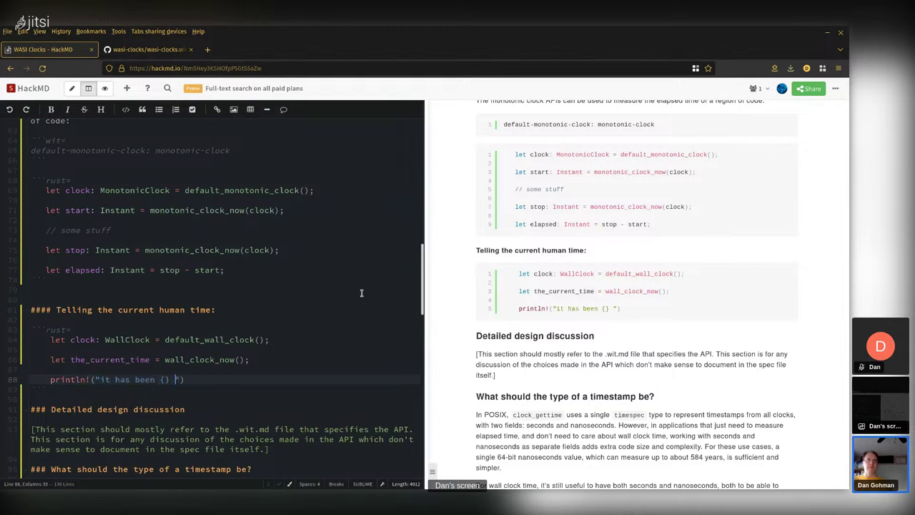
pyautogui.write(' {} nanoseconds')
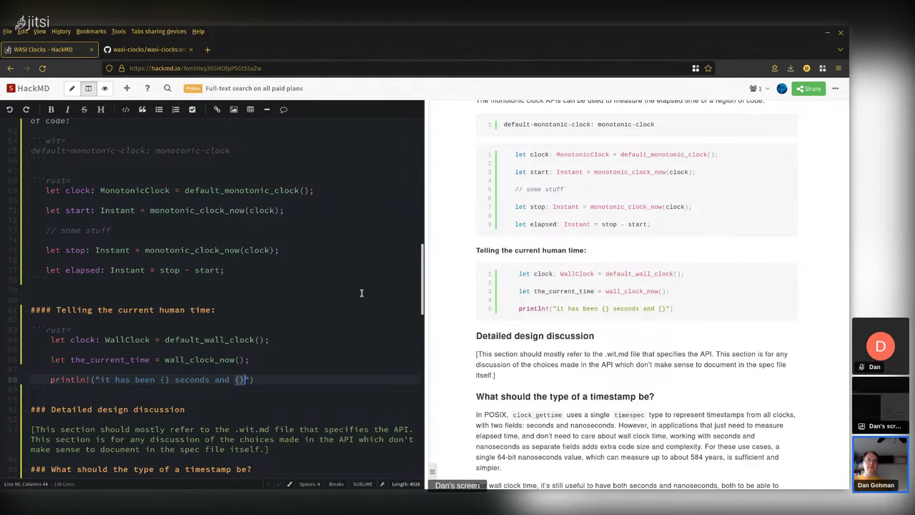
pyautogui.write(' since th')
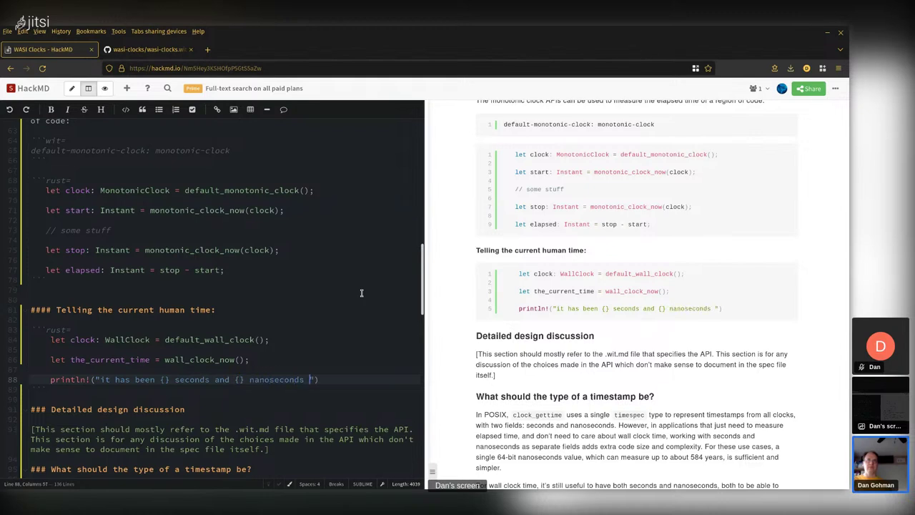
pyautogui.write('e Unix epoch')
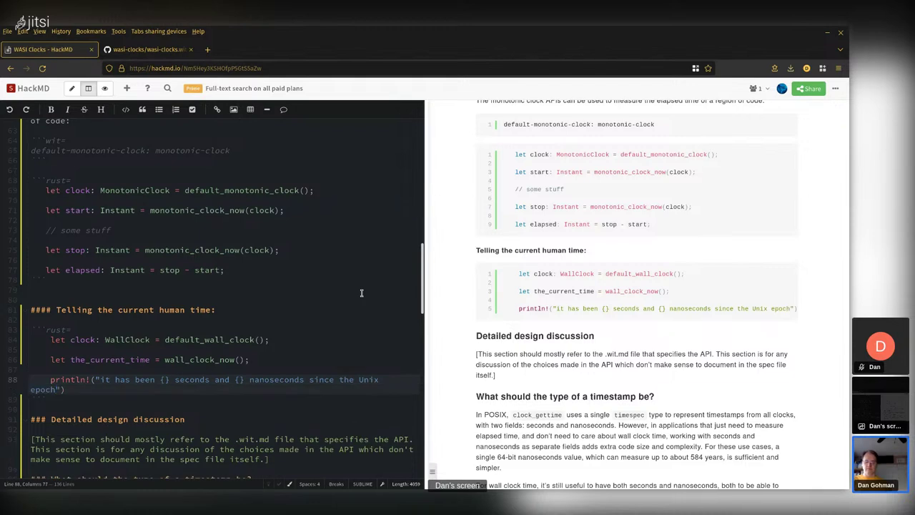
pyautogui.write('!"')
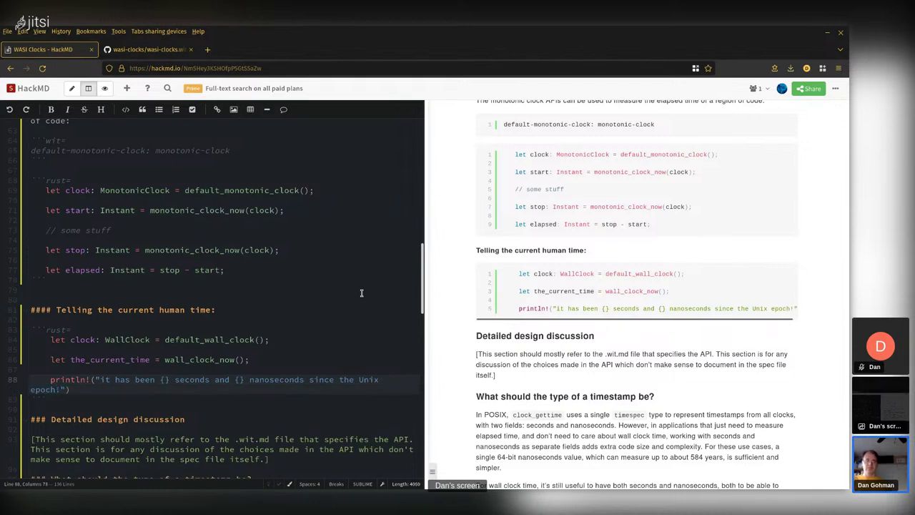
# Step: Pass `the_current_time.seconds` and `the_current_time.nanoseconds` as the println! arguments and end the statement with a semicolon
pyautogui.write(', ')
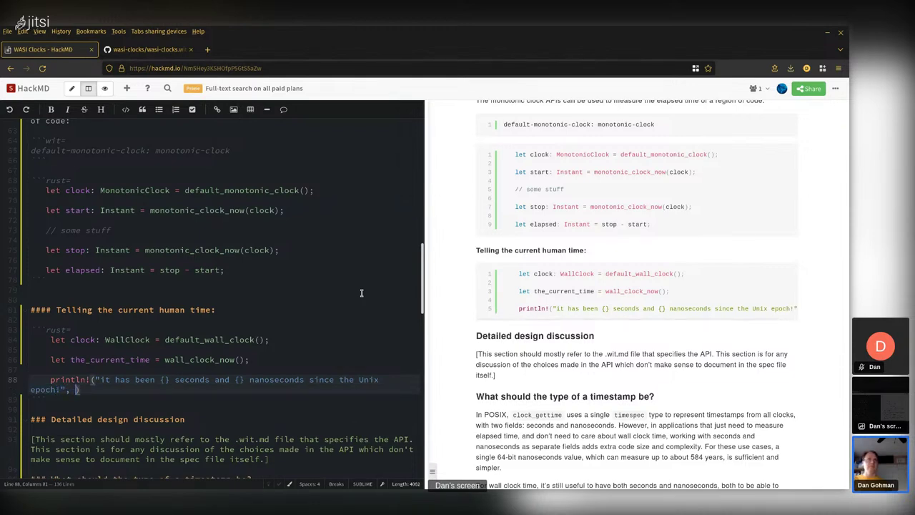
pyautogui.write('the_current_time.se')
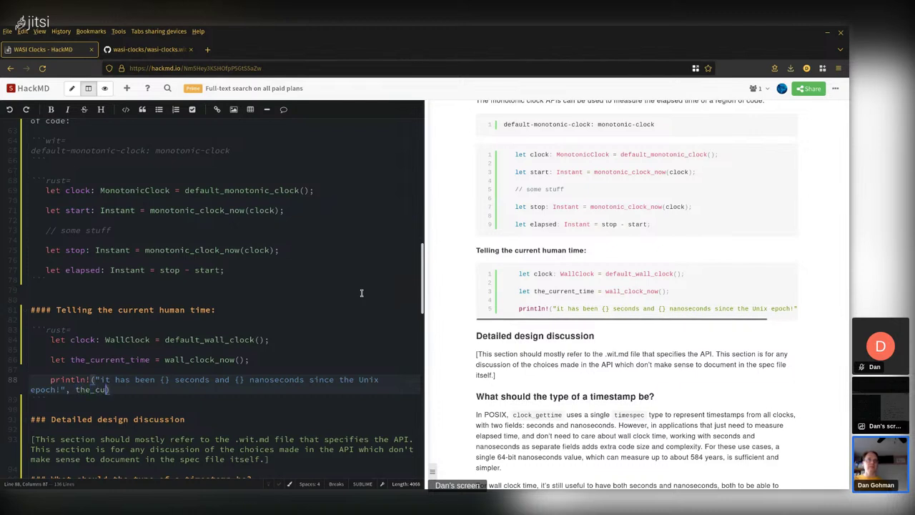
pyautogui.press('BackSpace')
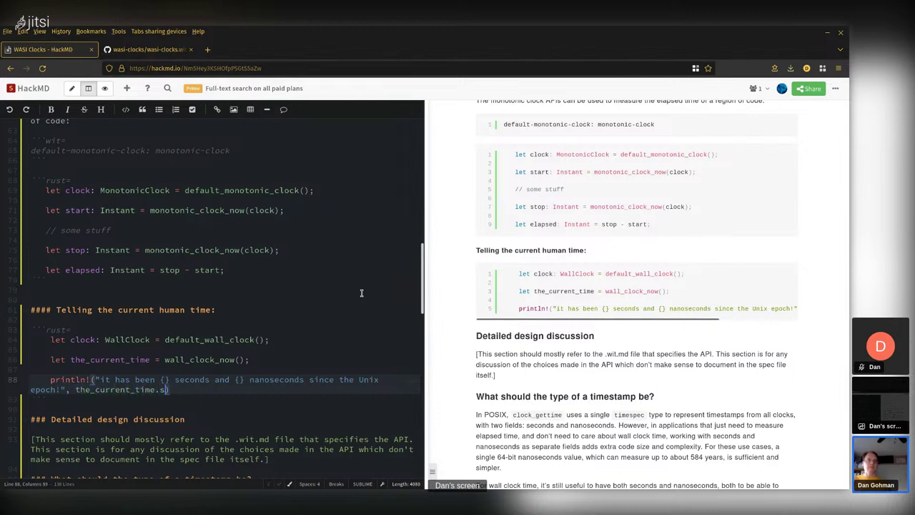
pyautogui.click(147, 49)
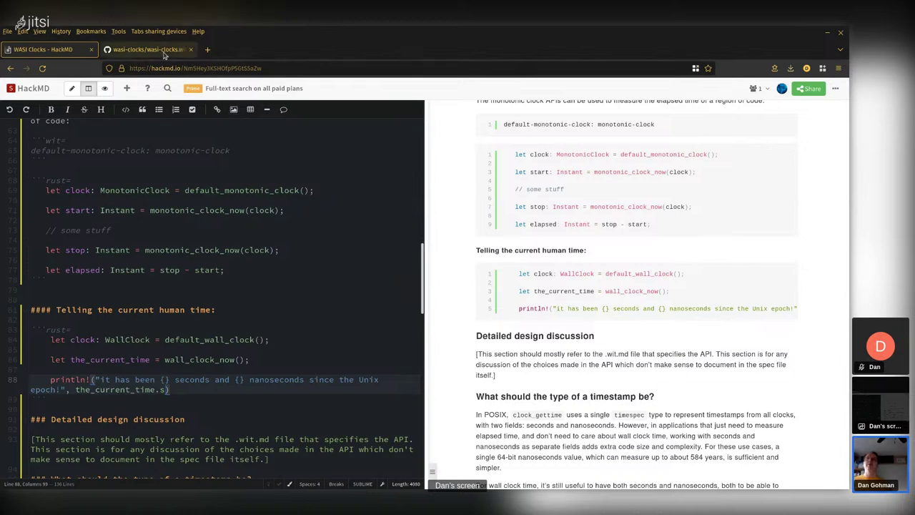
pyautogui.click(70, 54)
pyautogui.write('econds, ')
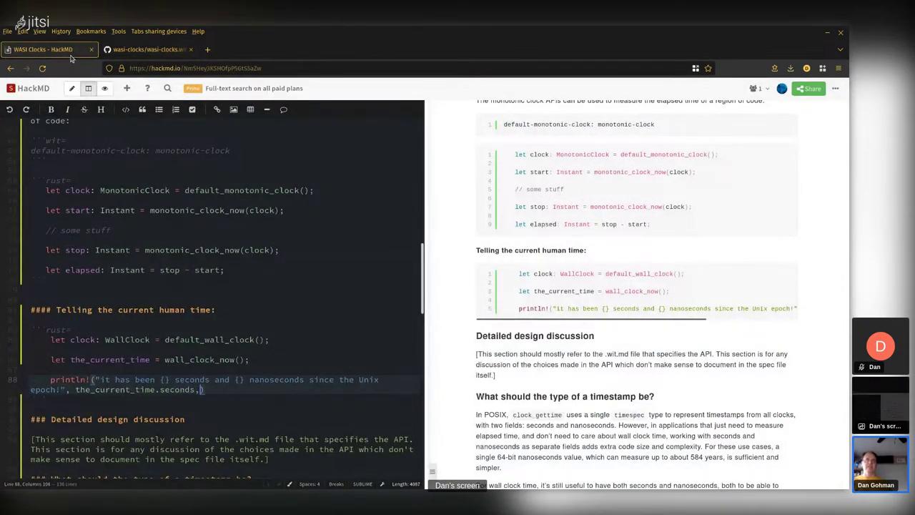
pyautogui.write('the_cur')
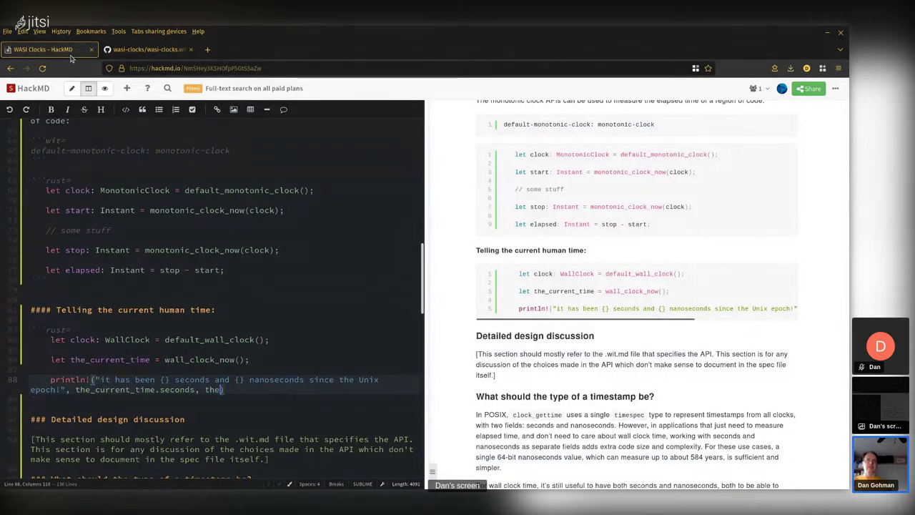
pyautogui.write('rent_time')
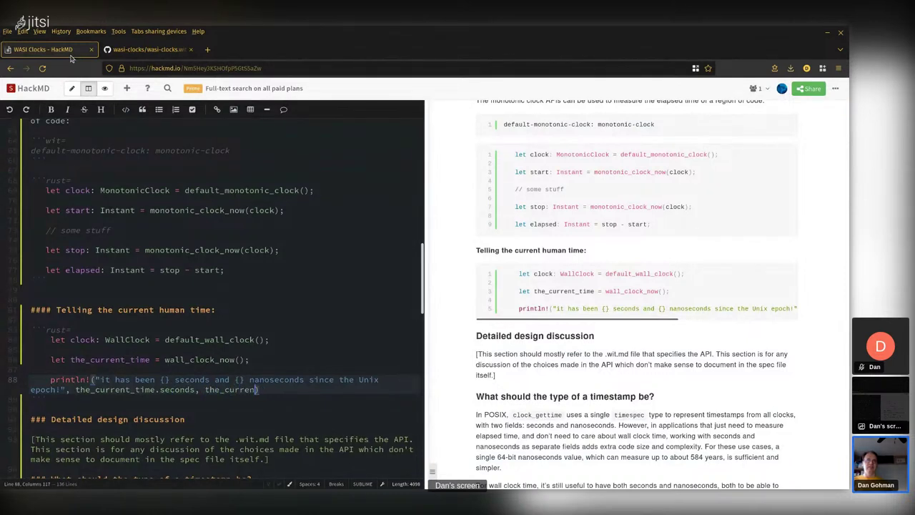
pyautogui.write('.nanoseconds)')
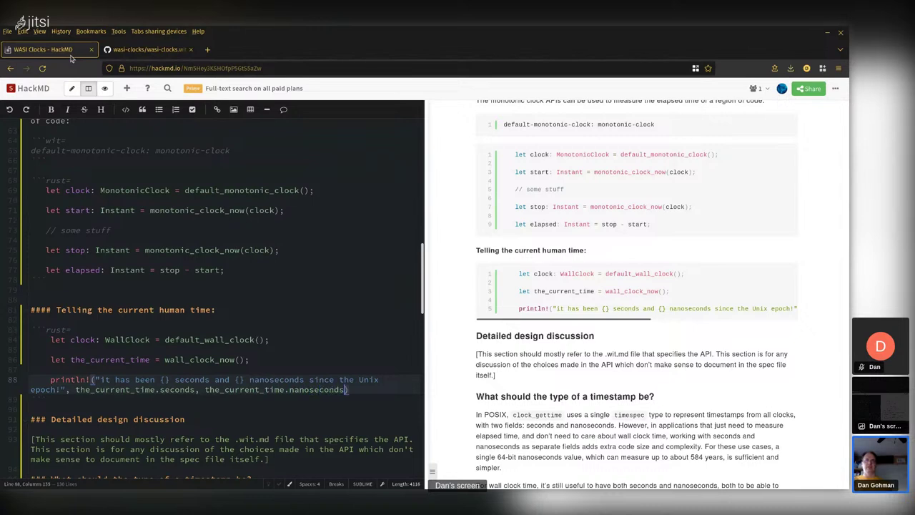
pyautogui.write(';')
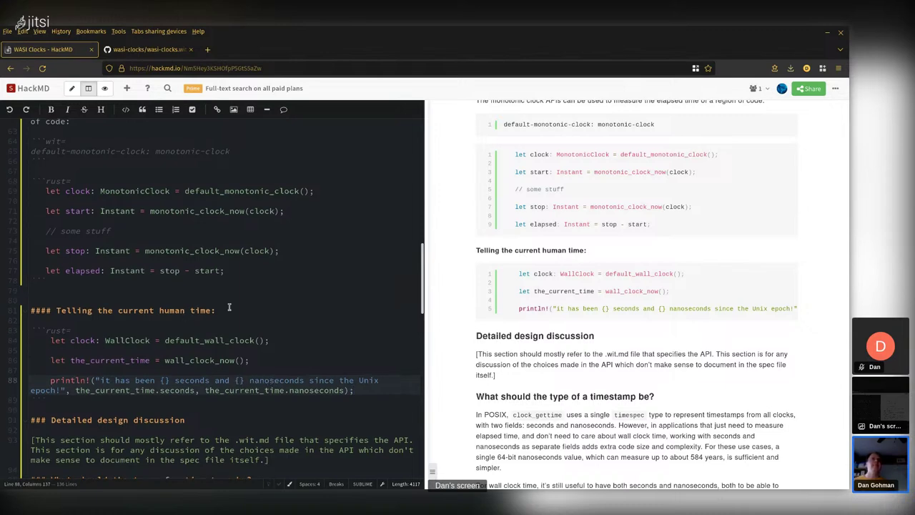
# Step: Delete the bracketed placeholder paragraph and its surplus blank line under the "Detailed design discussion" heading
pyautogui.scroll(2, 229, 308)
pyautogui.scroll(-2, 229, 308)
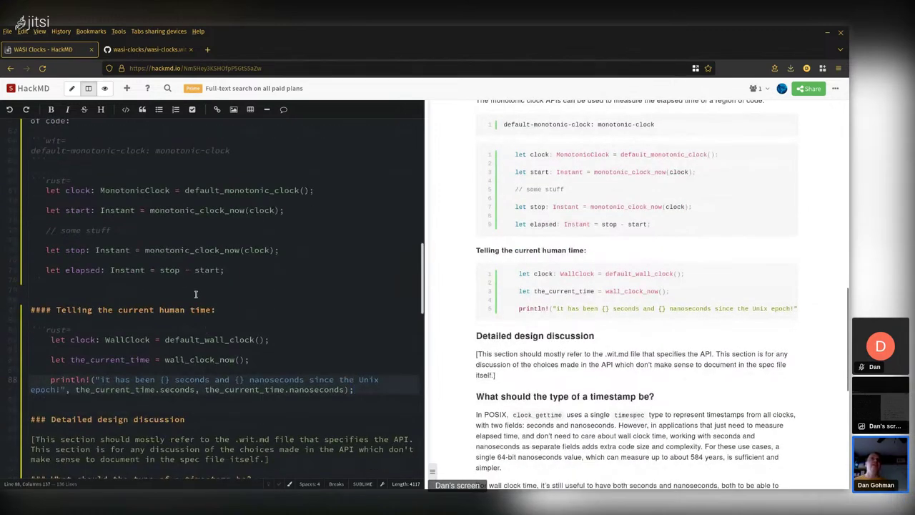
pyautogui.scroll(-5, 195, 294)
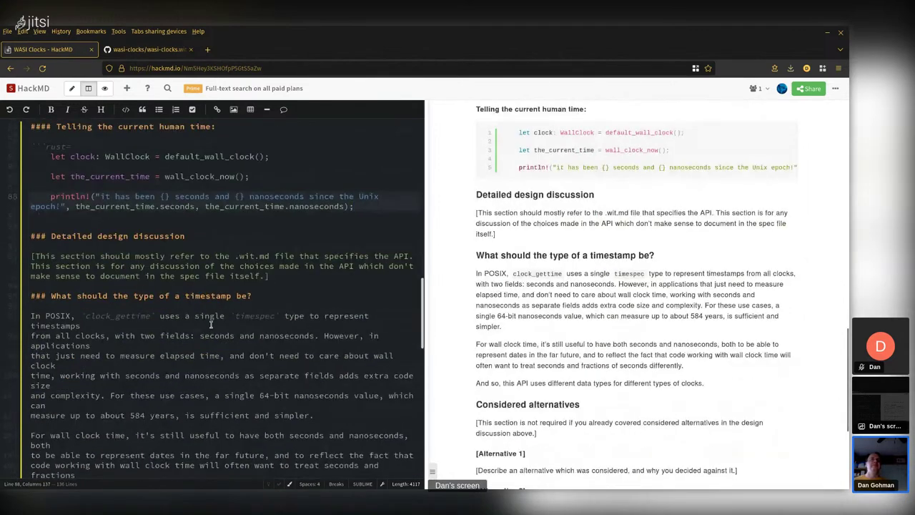
pyautogui.scroll(-2, 211, 324)
pyautogui.moveTo(29, 200); pyautogui.dragTo(283, 218)
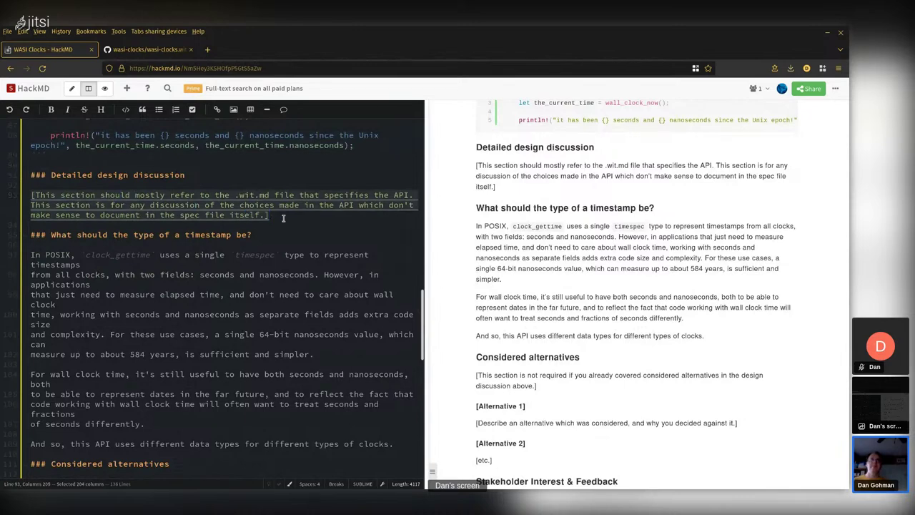
pyautogui.press('BackSpace')
pyautogui.press('BackSpace')
pyautogui.press('BackSpace')
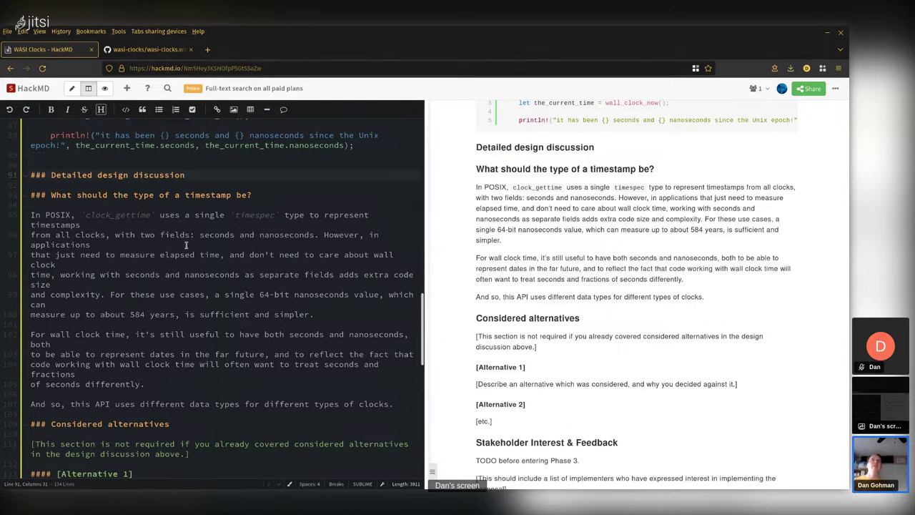
# Step: Widen the editor pane so the text under "What should the type of a timestamp be?" wraps less
pyautogui.click(32, 215)
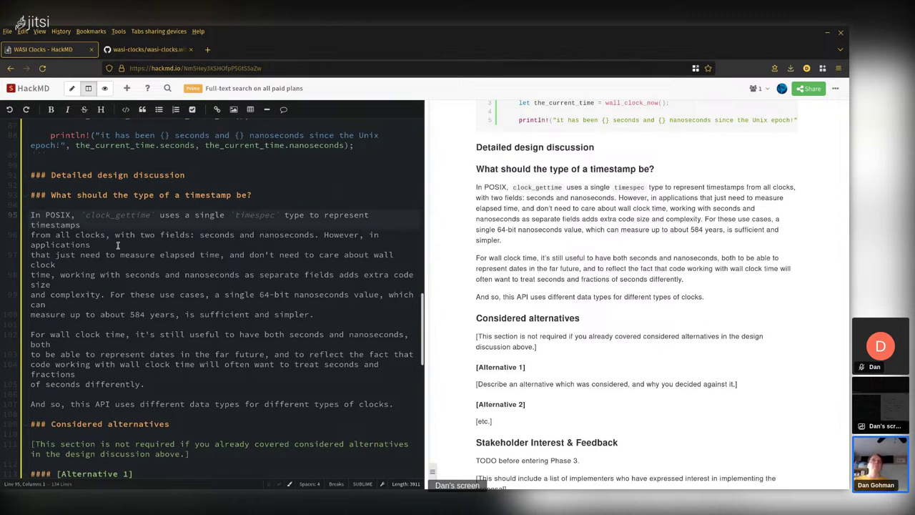
pyautogui.click(427, 286)
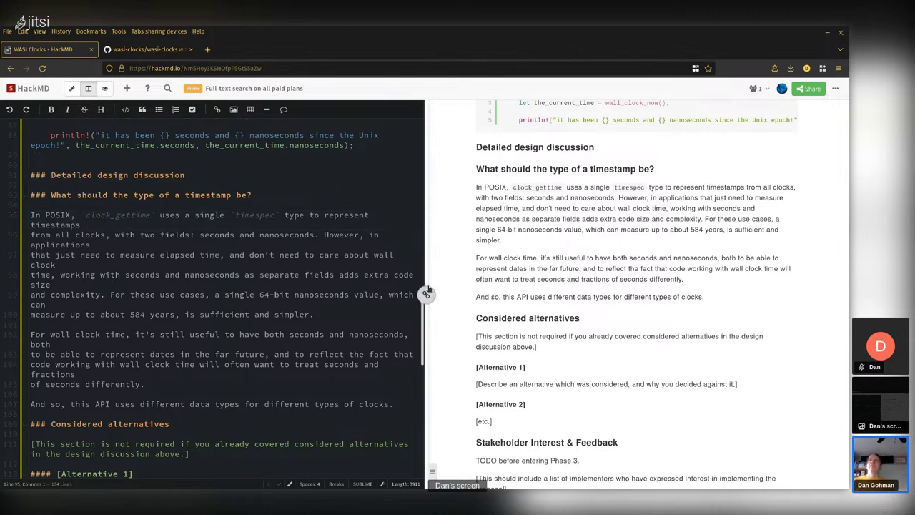
pyautogui.moveTo(457, 282); pyautogui.dragTo(460, 285)
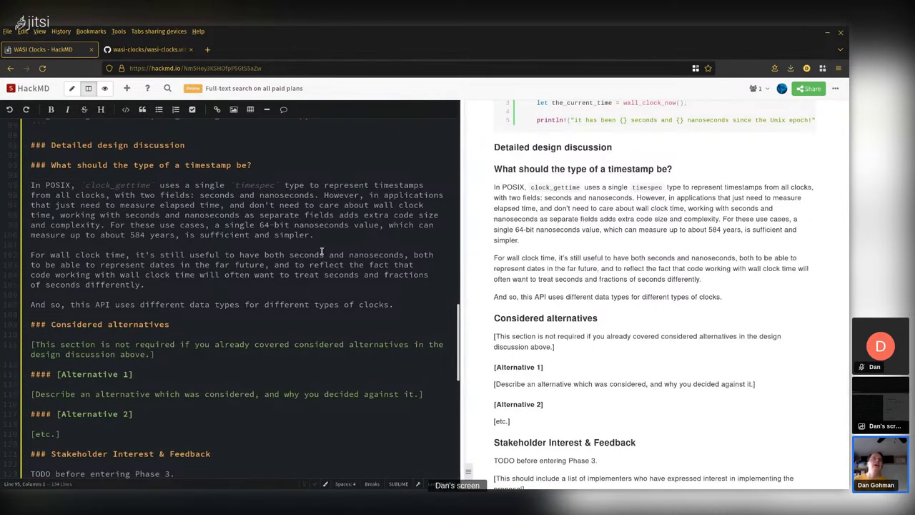
# Step: Delete the whole "Considered alternatives" section, including its [Alternative 1] and [Alternative 2] placeholders
pyautogui.scroll(-2, 247, 266)
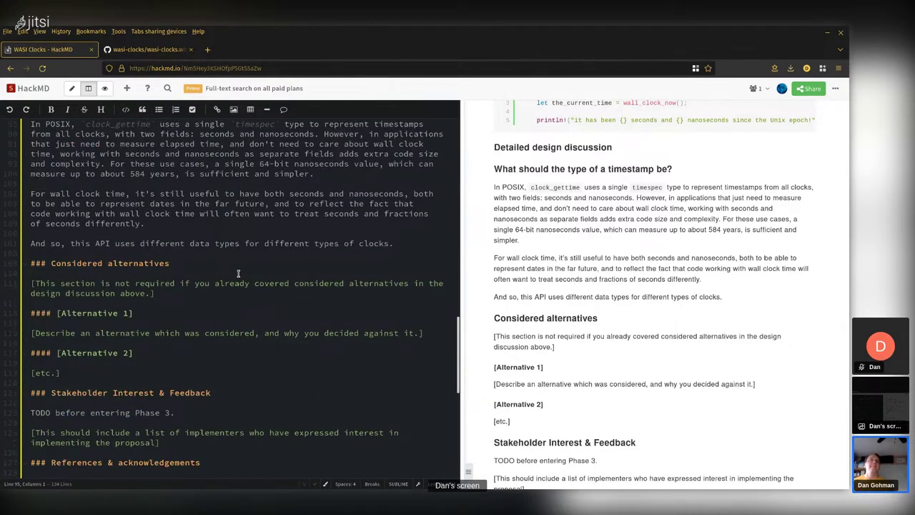
pyautogui.click(121, 265)
pyautogui.click(140, 253)
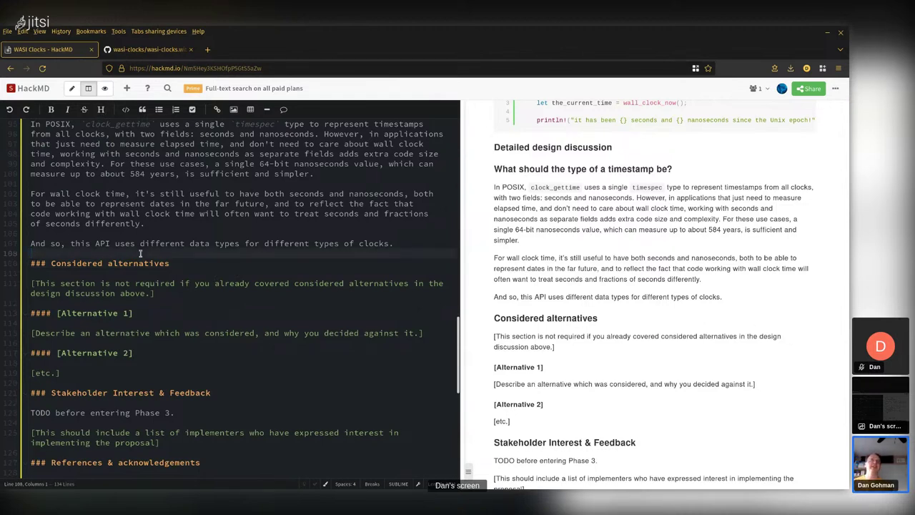
pyautogui.moveTo(140, 253); pyautogui.dragTo(144, 381)
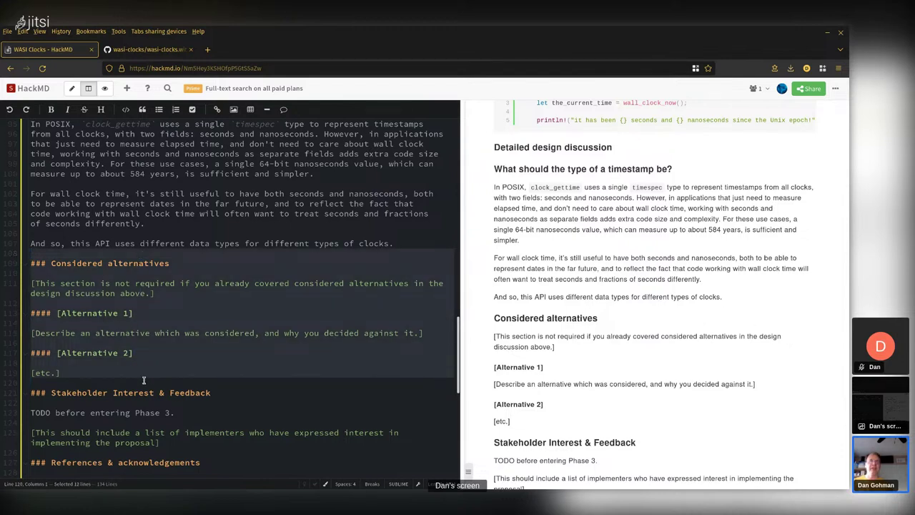
pyautogui.press('BackSpace')
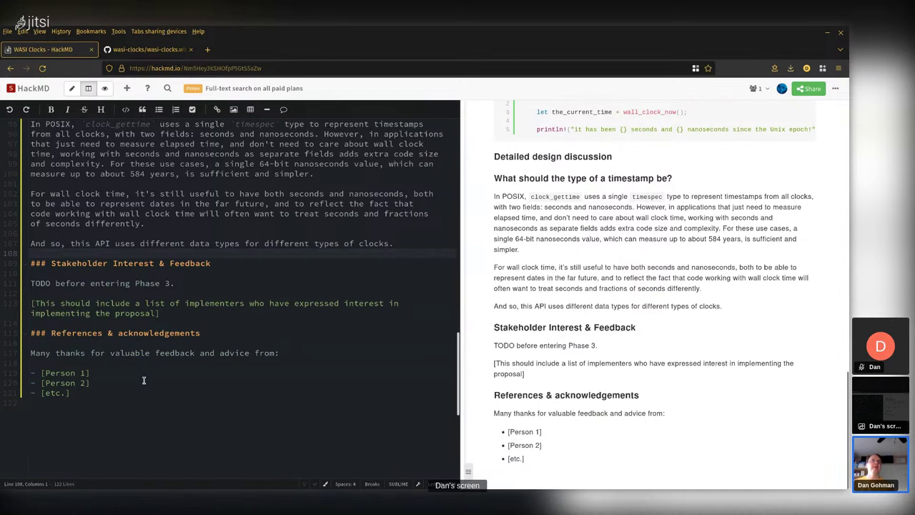
# Step: Open the WASI Random note and copy the Preview1 sentence under its "Stakeholder Interest & Feedback" heading
pyautogui.click(169, 313)
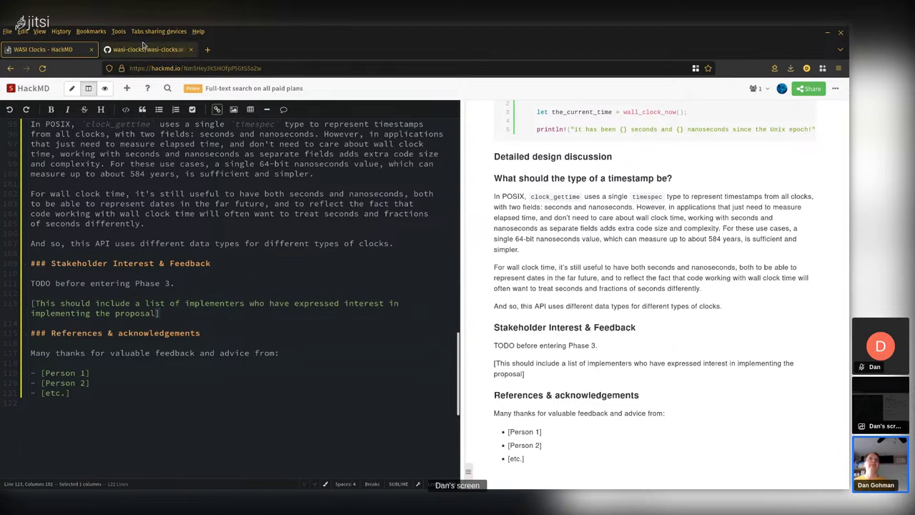
pyautogui.click(10, 68)
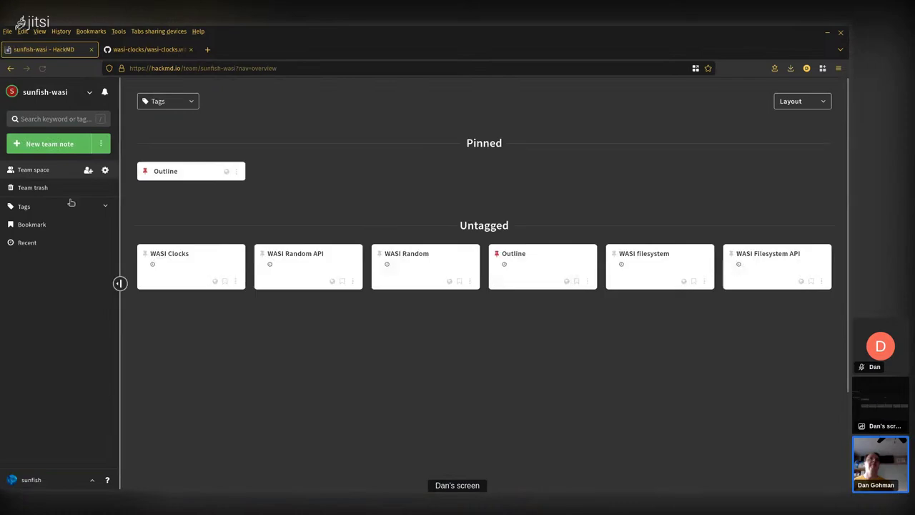
pyautogui.click(308, 260)
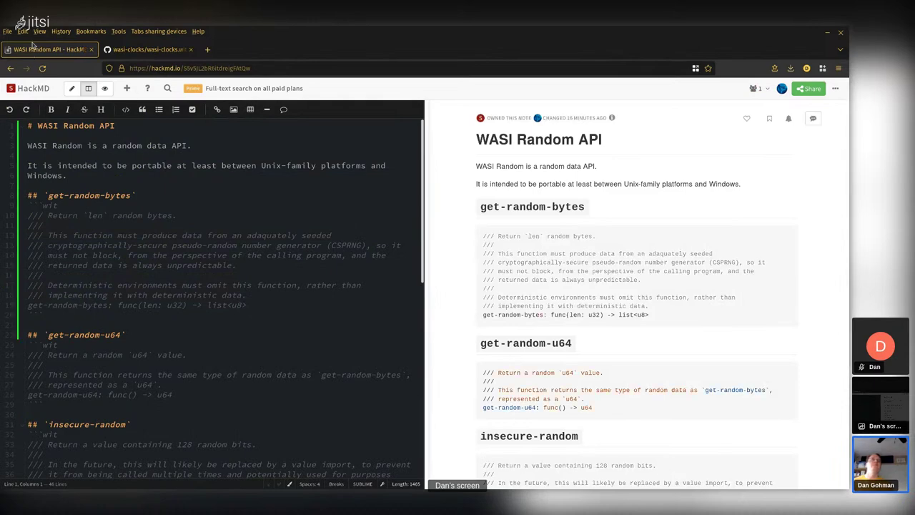
pyautogui.click(25, 85)
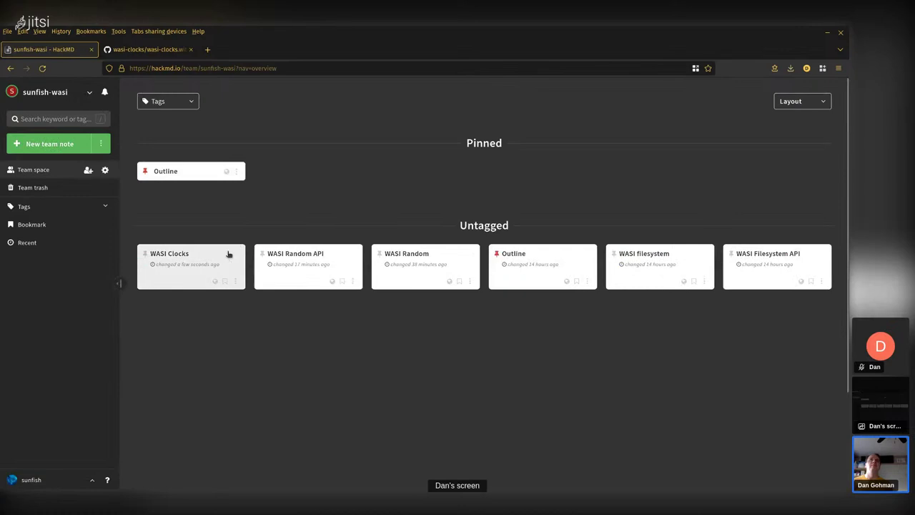
pyautogui.click(421, 260)
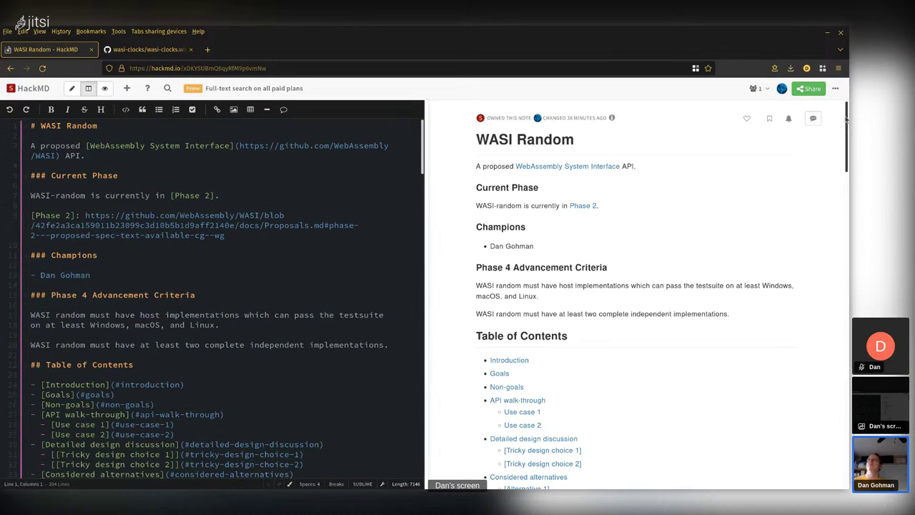
pyautogui.moveTo(846, 121); pyautogui.dragTo(848, 451)
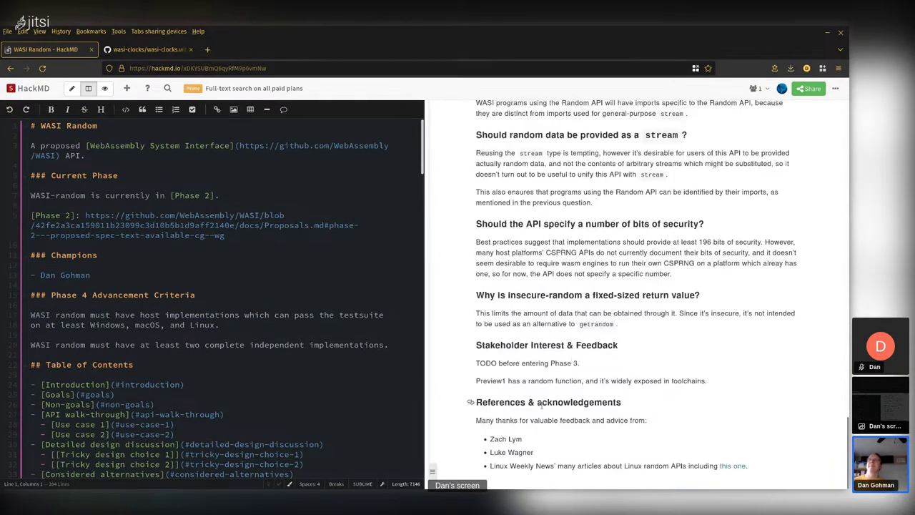
pyautogui.moveTo(476, 381); pyautogui.dragTo(746, 386)
pyautogui.hotkey('ctrl', 'c')
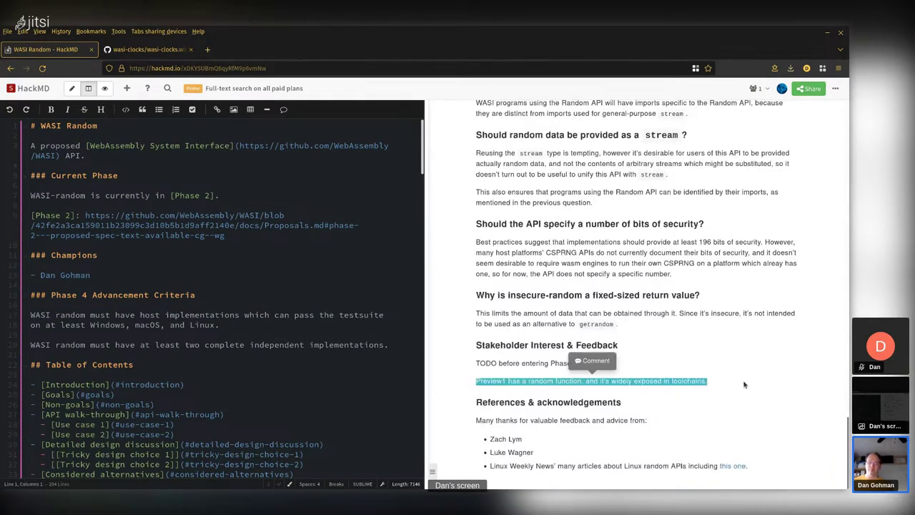
# Step: Return to the WASI Clocks note and replace the bracketed implementers placeholder with the copied sentence, keeping a blank line before "References & acknowledgements"
pyautogui.click(33, 88)
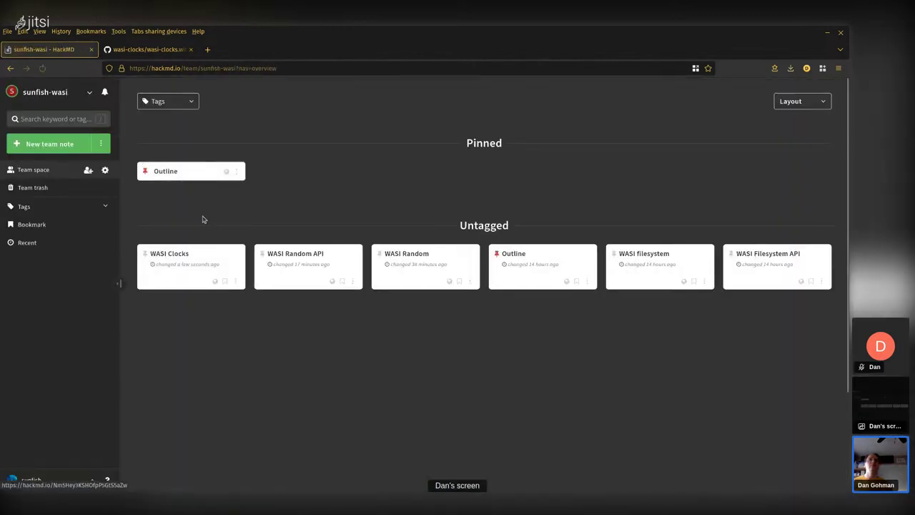
pyautogui.click(180, 259)
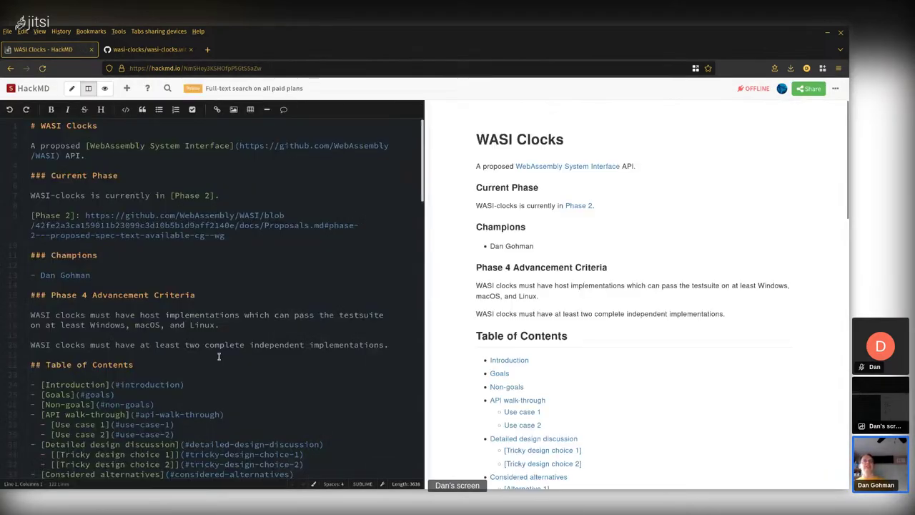
pyautogui.scroll(-10, 220, 360)
pyautogui.scroll(-10, 214, 360)
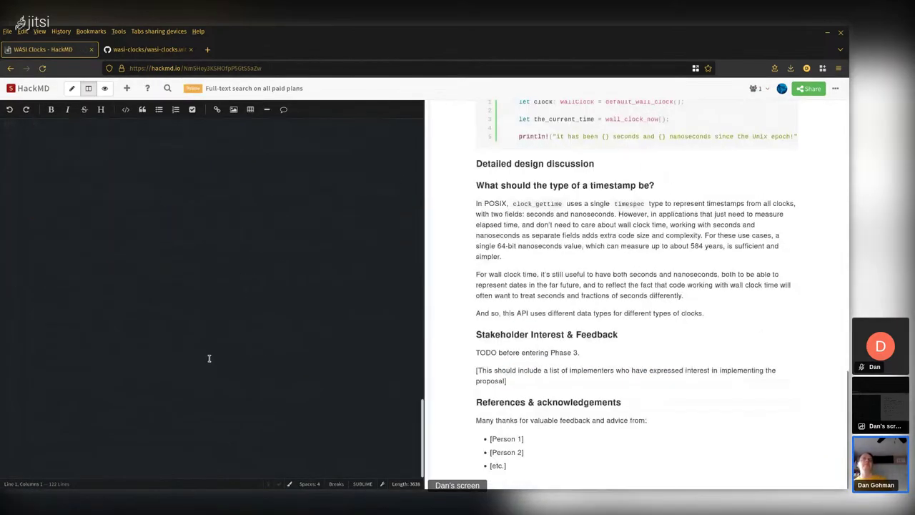
pyautogui.scroll(5, 291, 333)
pyautogui.tripleClick(114, 332)
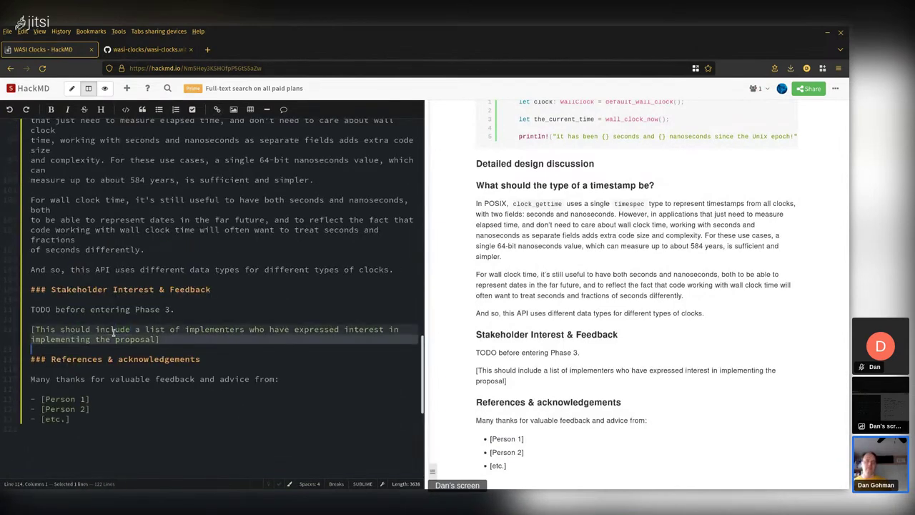
pyautogui.hotkey('ctrl', 'v')
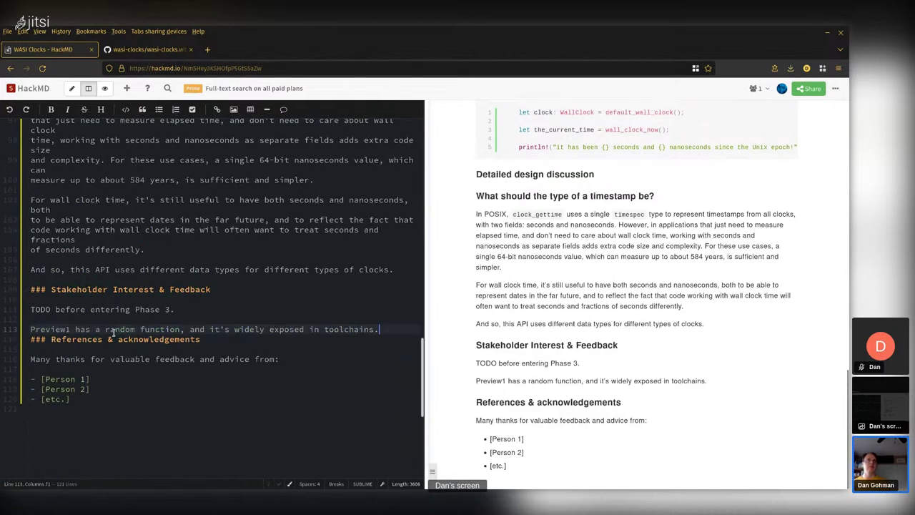
pyautogui.press('Return')
# Step: Reword the start of the pasted sentence to "Preview1 has monotonic and wall clock functions"
pyautogui.doubleClick(116, 330)
pyautogui.press('BackSpace')
pyautogui.press('BackSpace')
pyautogui.press('BackSpace')
pyautogui.write('monotoni')
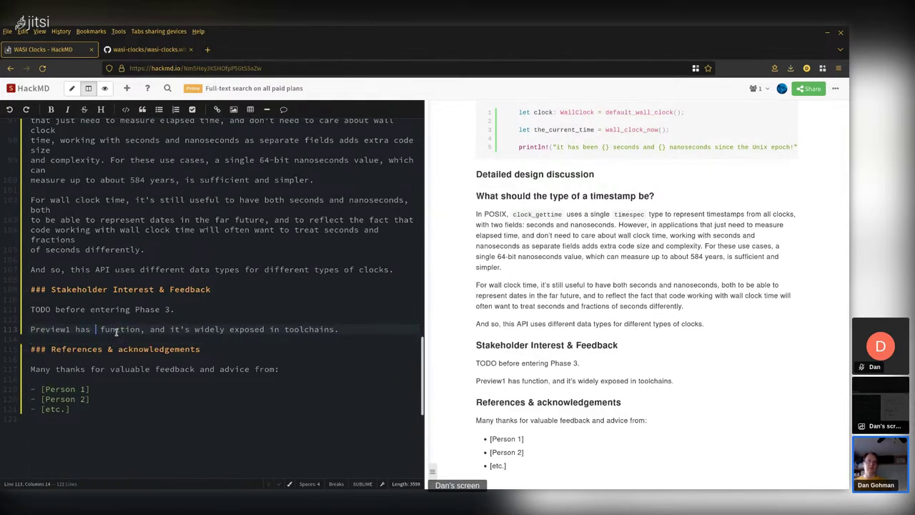
pyautogui.write('c and wall c')
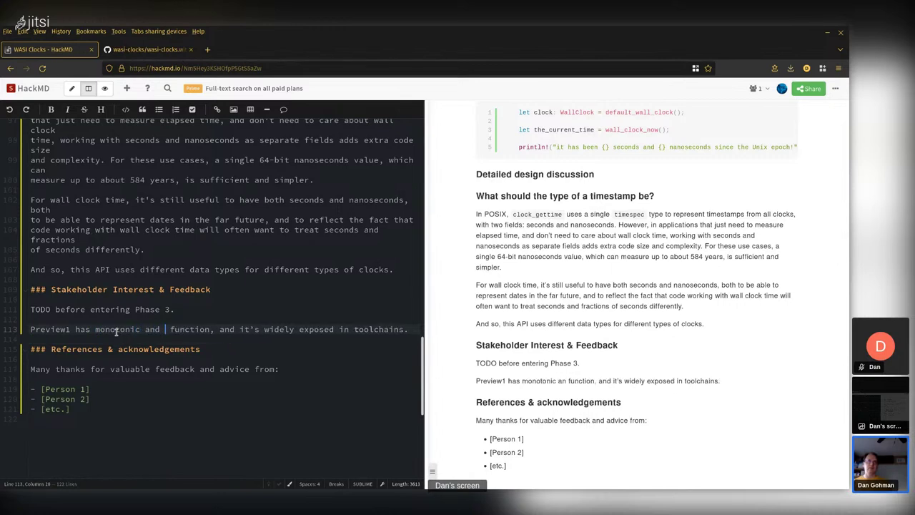
pyautogui.write('lock function')
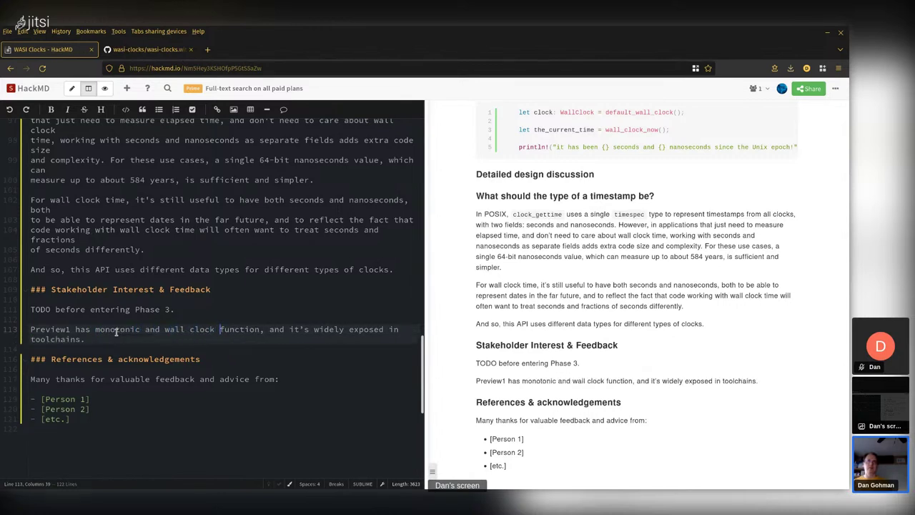
pyautogui.write('s')
# Step: Change "it's" to "they're" in the Preview1 sentence so it reads "and they're widely exposed in toolchains"
pyautogui.press('Right')
pyautogui.press('Right')
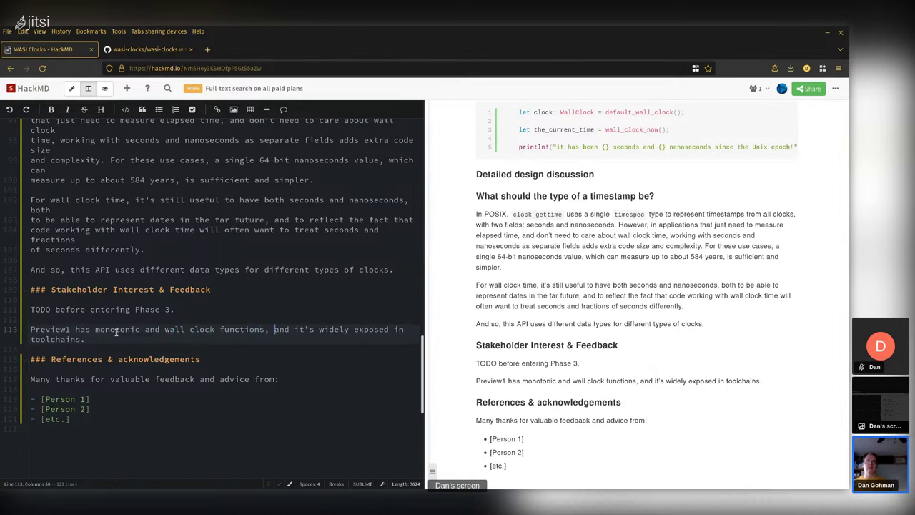
pyautogui.press('Delete')
pyautogui.press('Delete')
pyautogui.press('Delete')
pyautogui.press('Delete')
pyautogui.press('Delete')
pyautogui.write("they're")
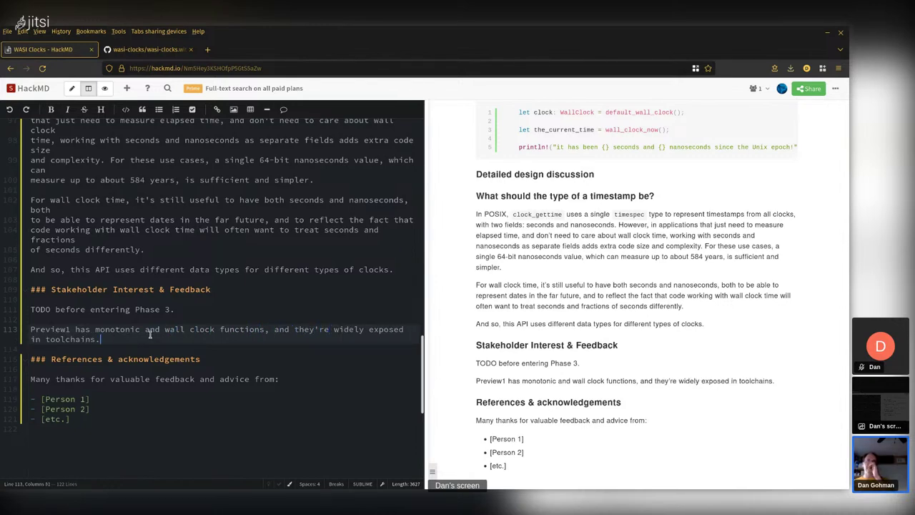
pyautogui.click(180, 339)
# Step: Enlarge the editor pane of the reopened WASI Clocks note to reduce line wrapping
pyautogui.click(148, 381)
pyautogui.click(146, 390)
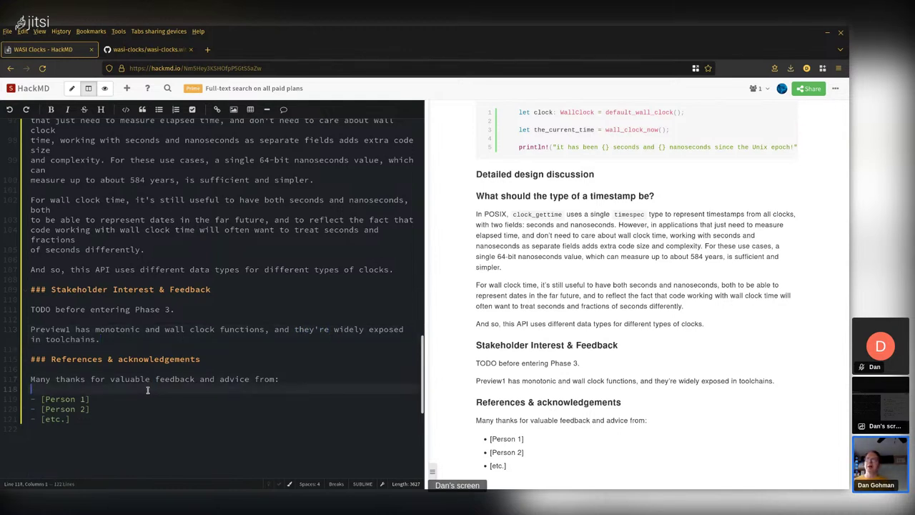
pyautogui.click(143, 398)
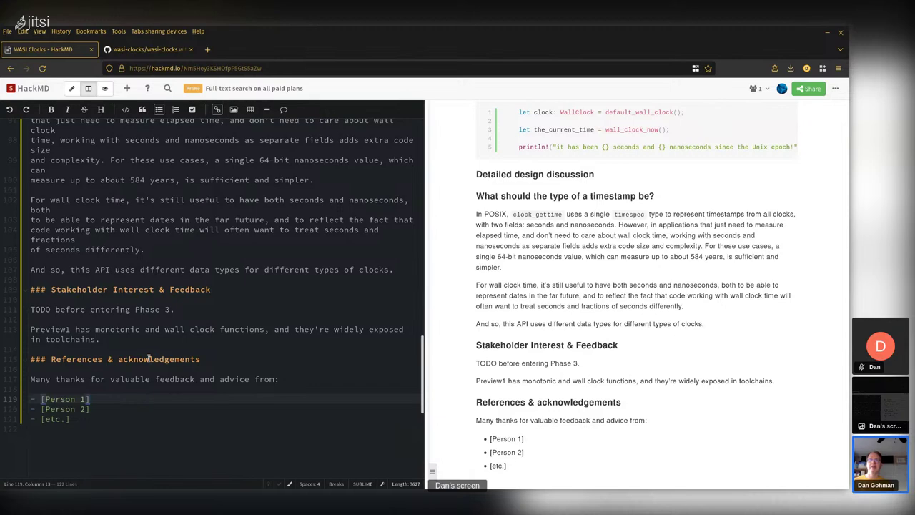
pyautogui.scroll(4, 143, 396)
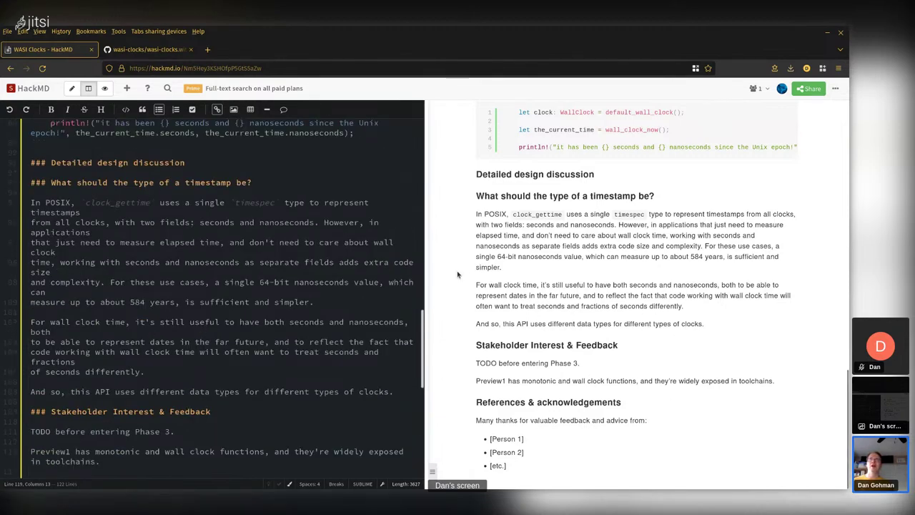
pyautogui.moveTo(427, 272); pyautogui.dragTo(458, 293)
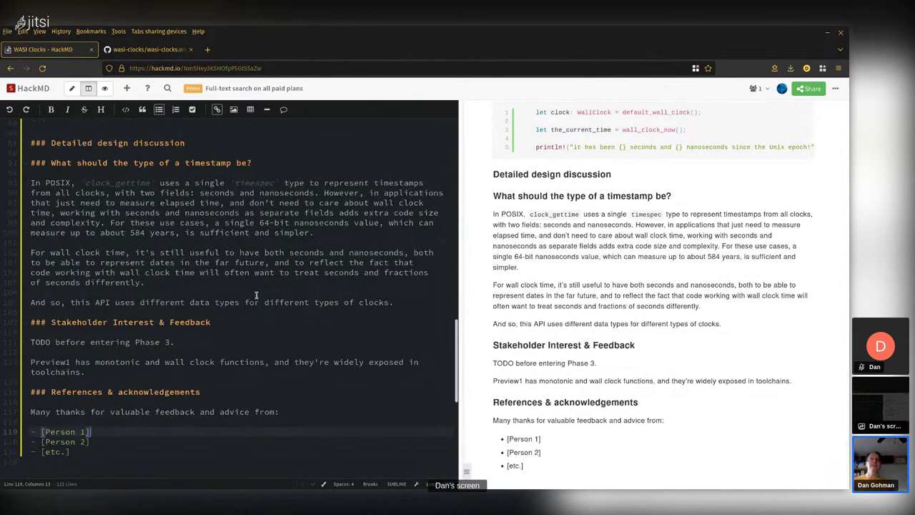
# Step: Review the note from the design discussion up to the "Considered alternatives" entries in the table of contents
pyautogui.scroll(5, 256, 295)
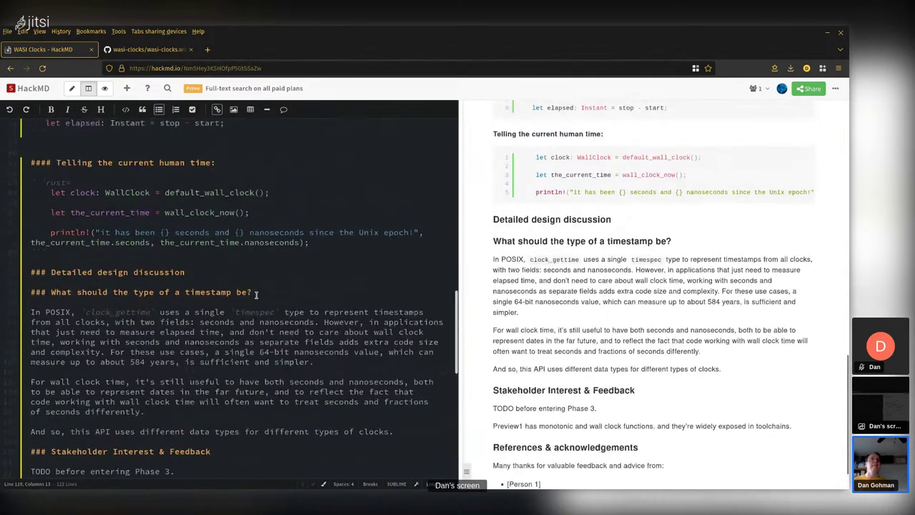
pyautogui.scroll(10, 256, 296)
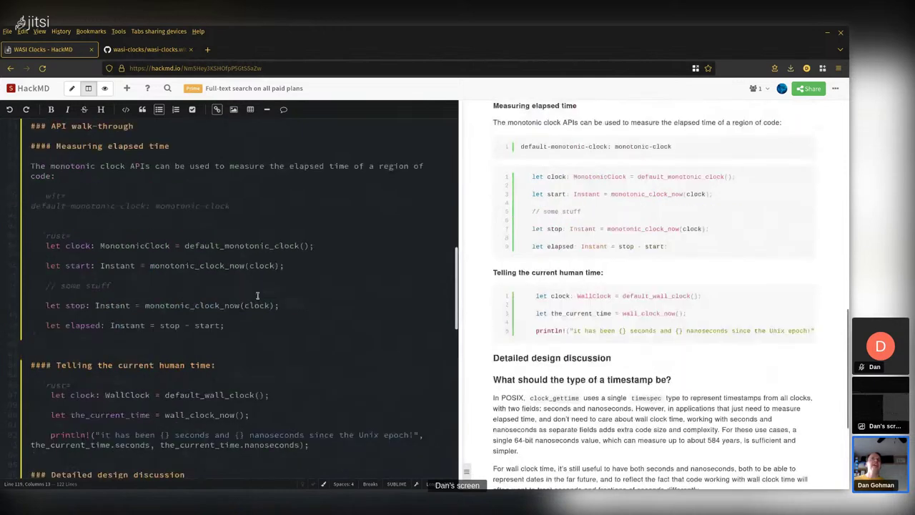
pyautogui.scroll(4, 256, 296)
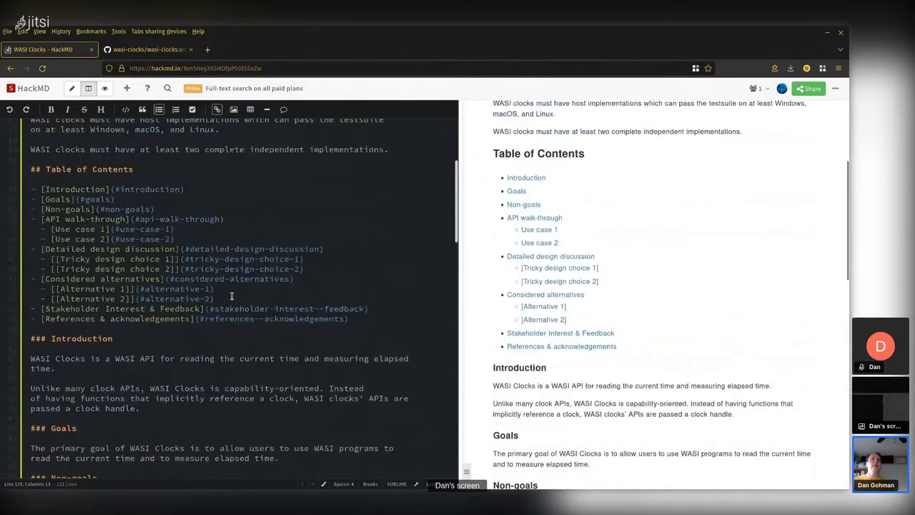
pyautogui.doubleClick(117, 282)
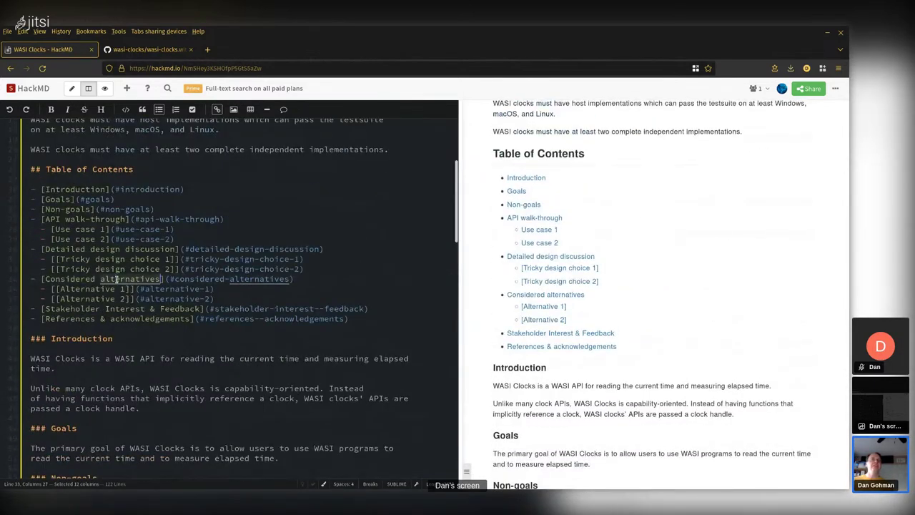
pyautogui.scroll(-15, 118, 279)
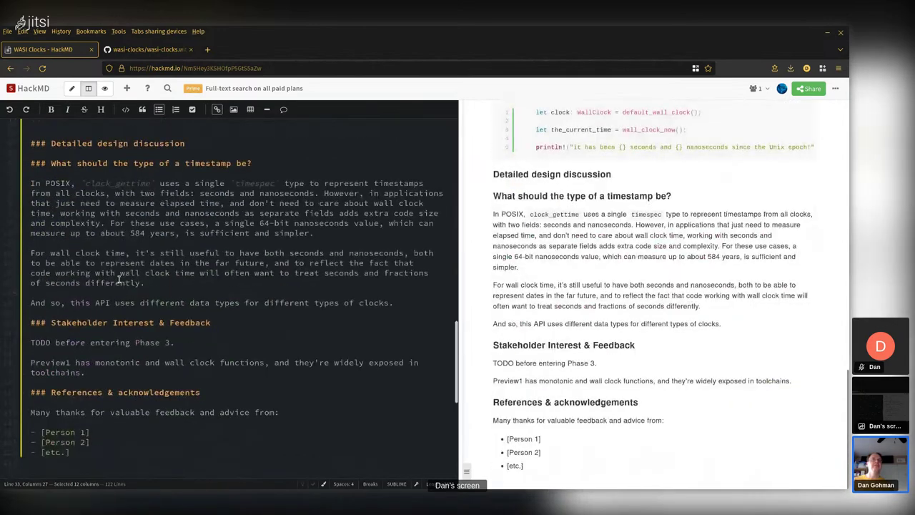
# Step: Add a third-level heading "Considered alternatives" directly above the "Stakeholder Interest & Feedback" section
pyautogui.click(171, 378)
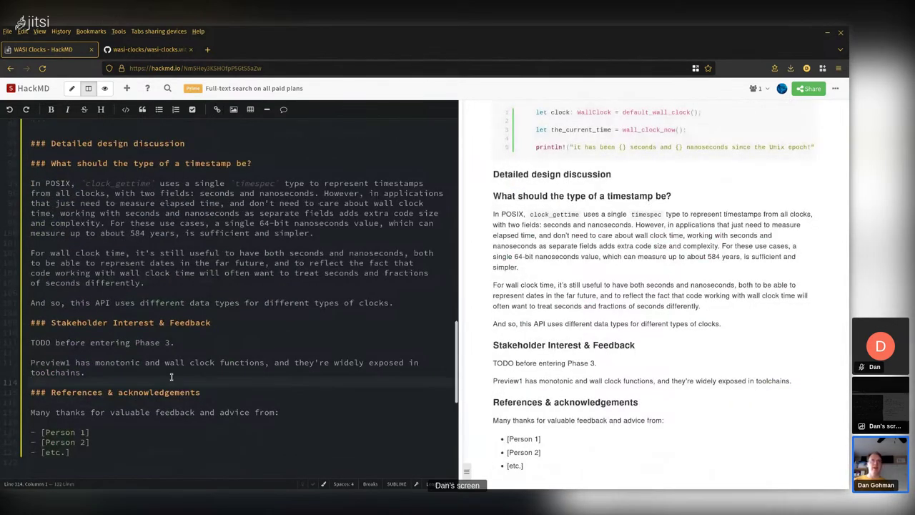
pyautogui.press('Return')
pyautogui.press('BackSpace')
pyautogui.press('Up')
pyautogui.press('Up')
pyautogui.press('Up')
pyautogui.press('Up')
pyautogui.press('Up')
pyautogui.press('Up')
pyautogui.press('Up')
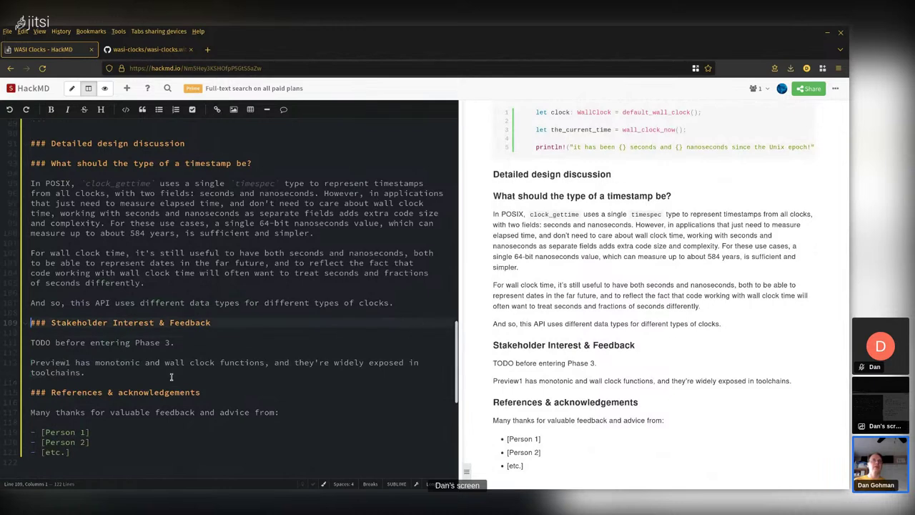
pyautogui.press('Return')
pyautogui.press('Return')
pyautogui.press('Up')
pyautogui.write('###')
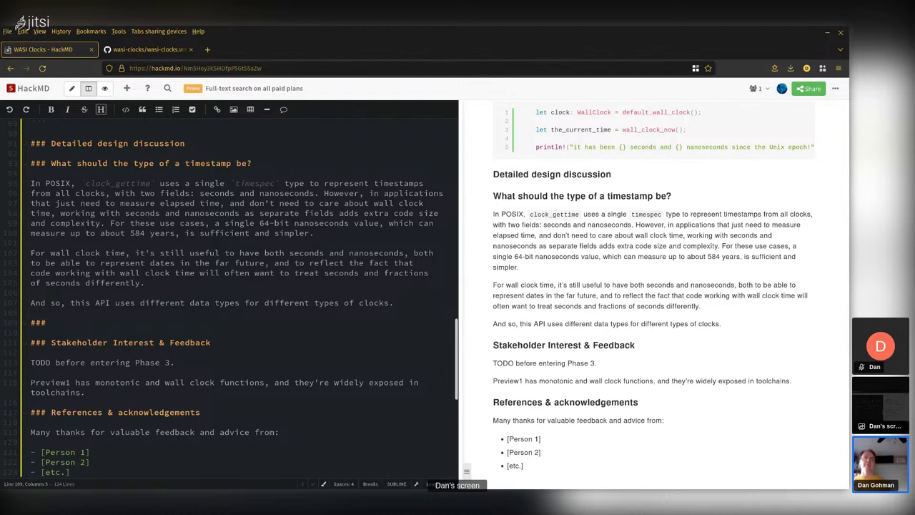
pyautogui.hotkey('alt', 'Tab')
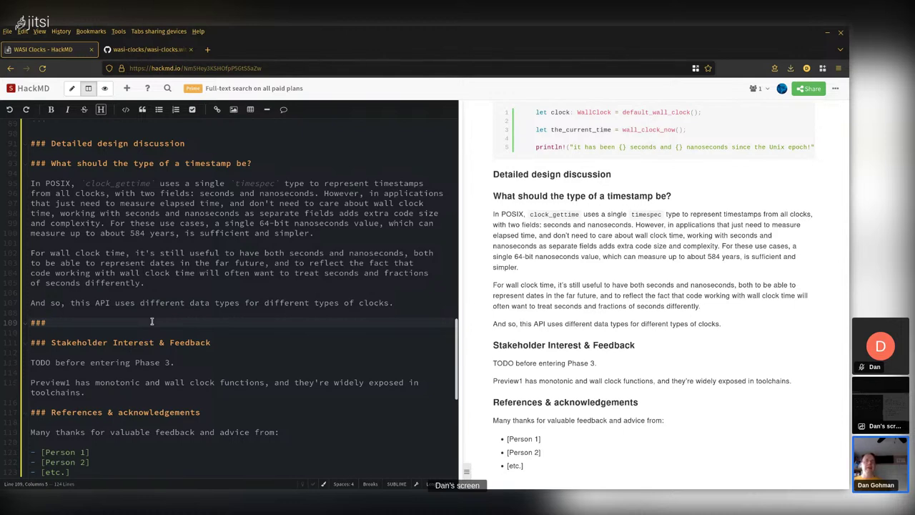
pyautogui.write('Considered')
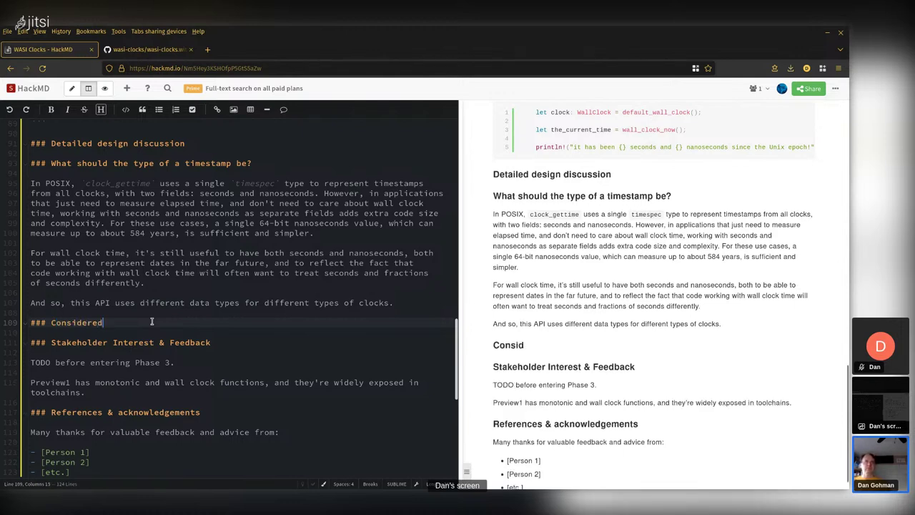
pyautogui.write(' alternatives')
pyautogui.press('Return')
pyautogui.press('Return')
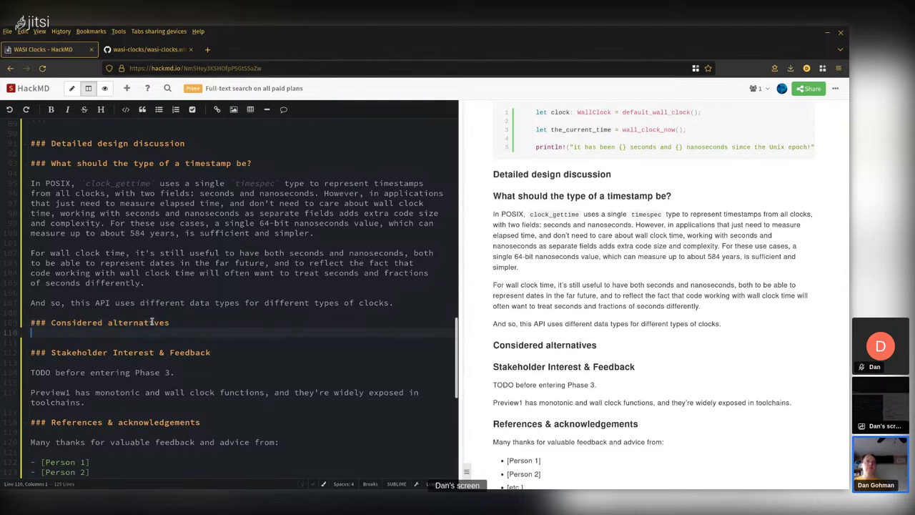
# Step: Add a fourth-level heading "Per-process and per-thread clocks" under "Considered alternatives"
pyautogui.write('#### Per')
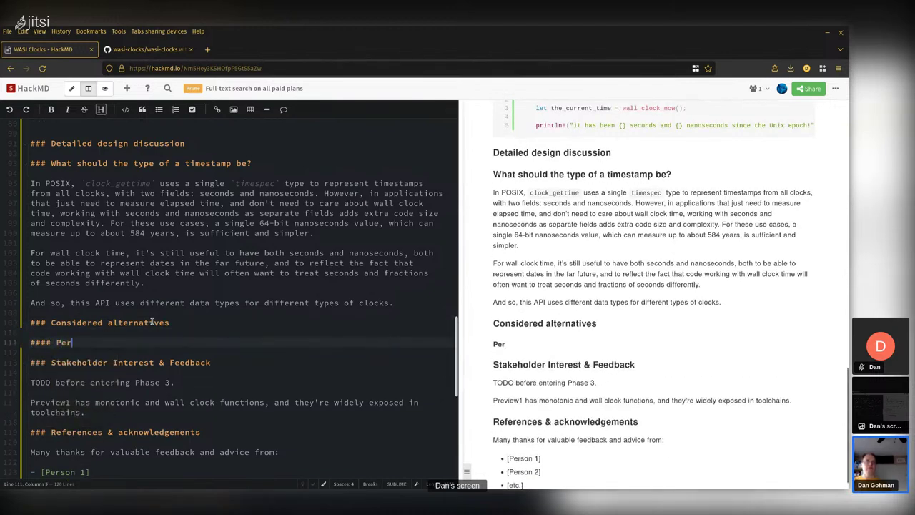
pyautogui.write('-process and perh')
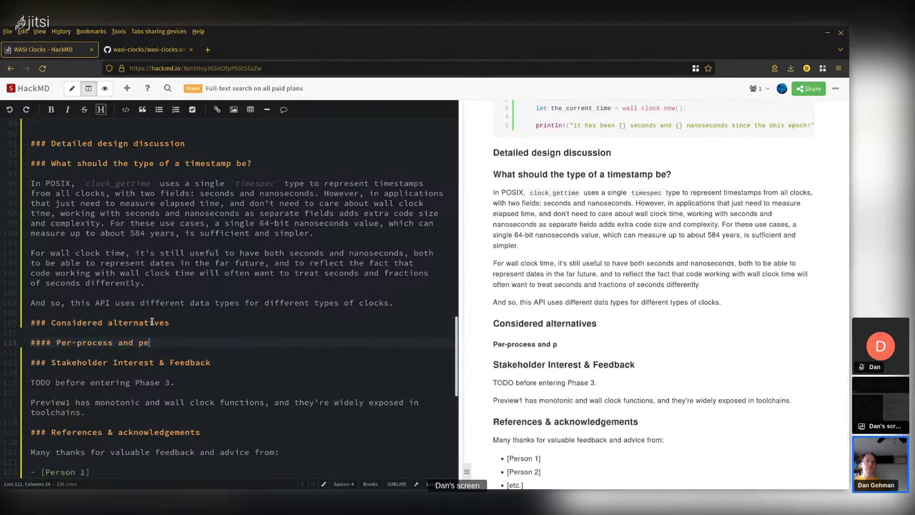
pyautogui.press('BackSpace')
pyautogui.write('-thread clocks')
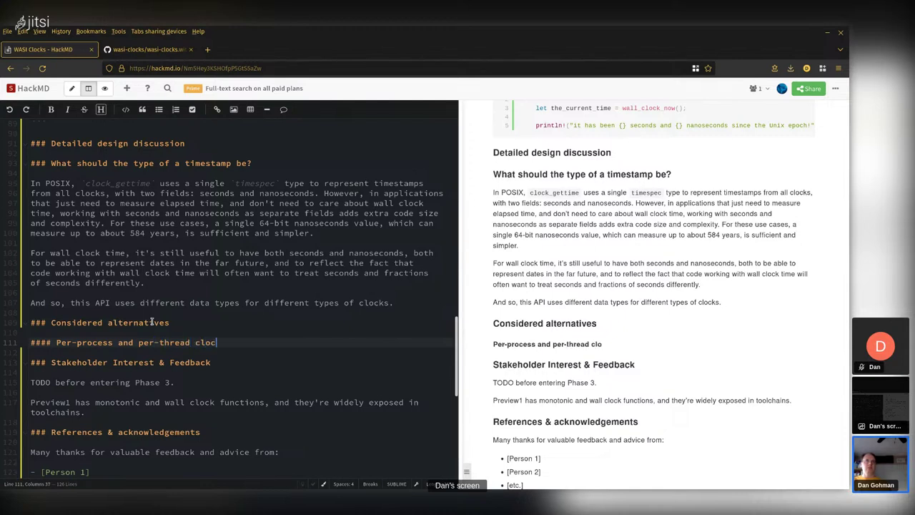
pyautogui.press('Return')
pyautogui.press('Return')
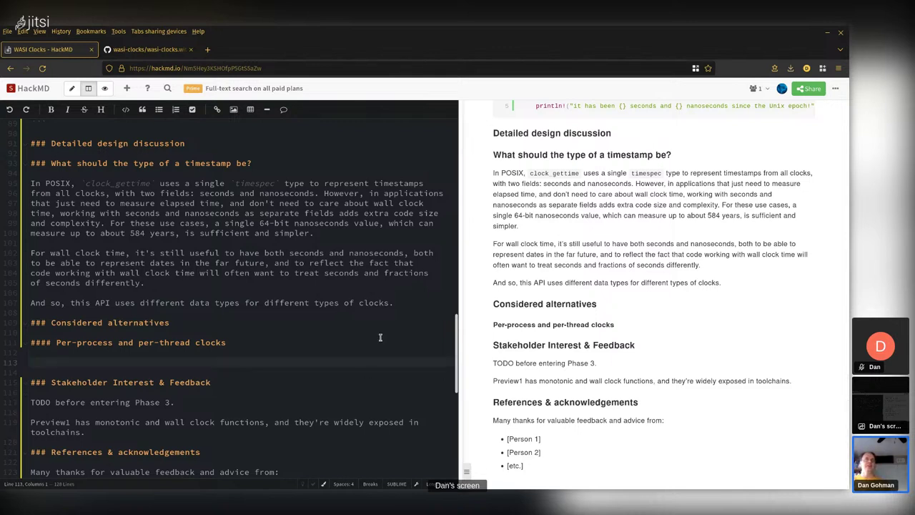
# Step: Begin the subsection with "WASI preview1 included two clocks which measured the CPU time of the current process and the current thread, respectively."
pyautogui.write('WASI ')
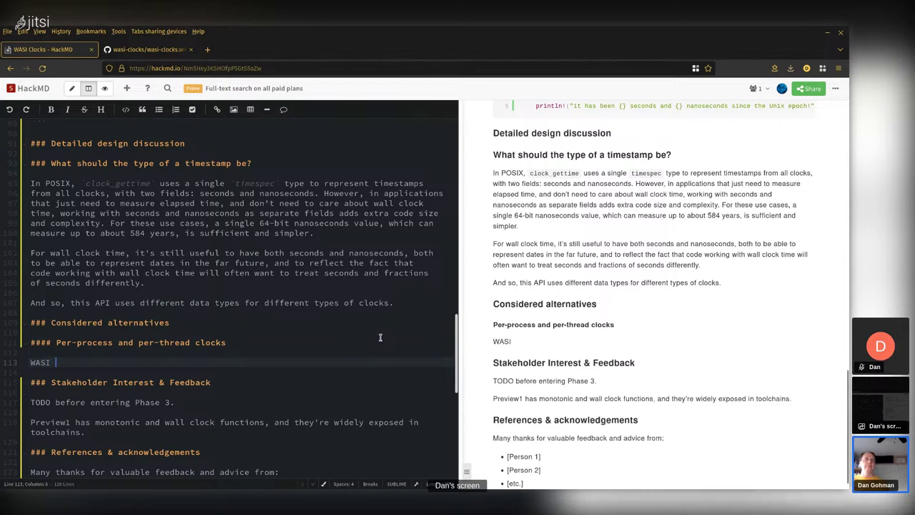
pyautogui.write('preview1 include')
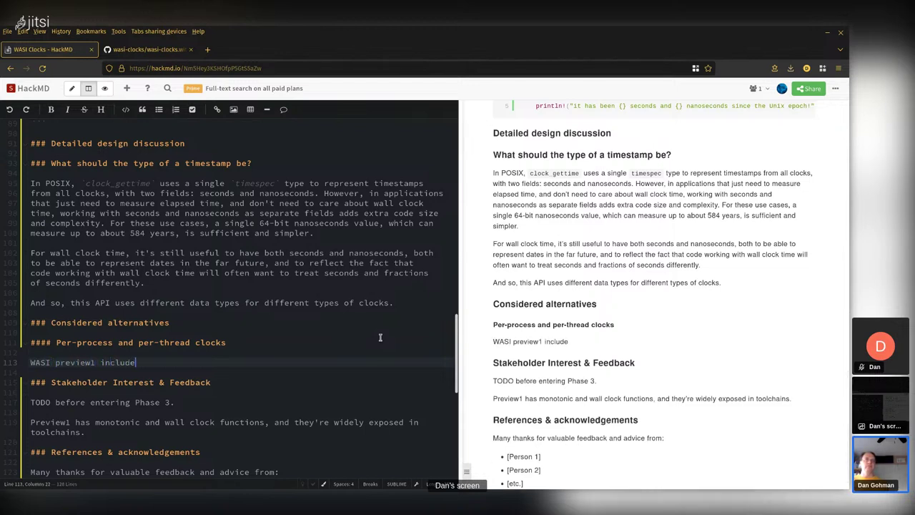
pyautogui.write('d two clocks w')
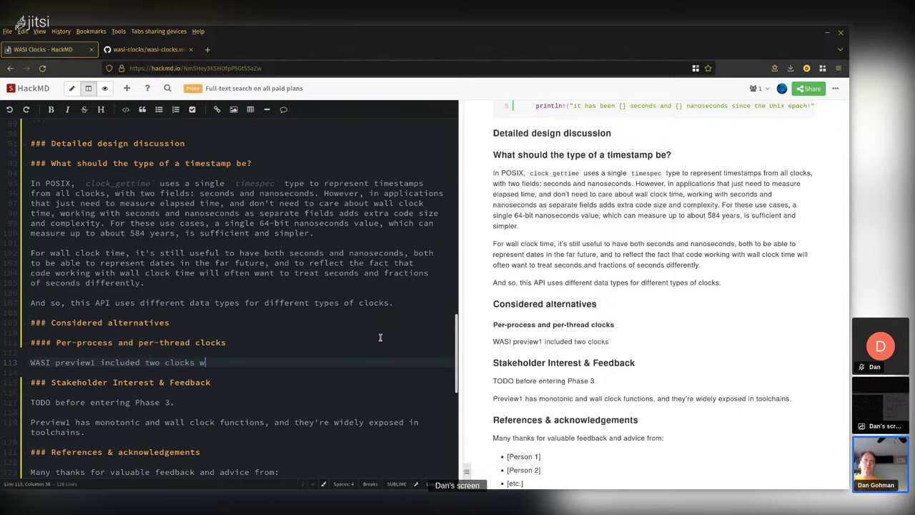
pyautogui.write('hich measured the')
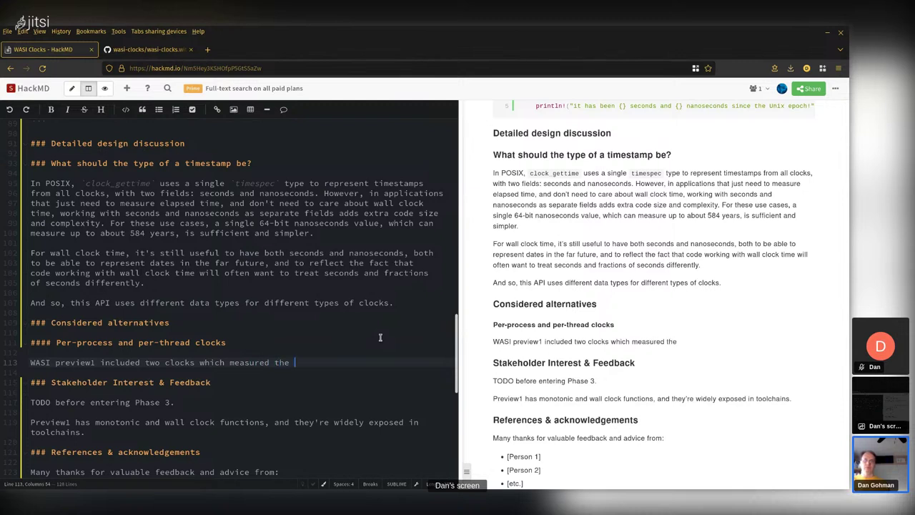
pyautogui.write(' CPU time of the current process an')
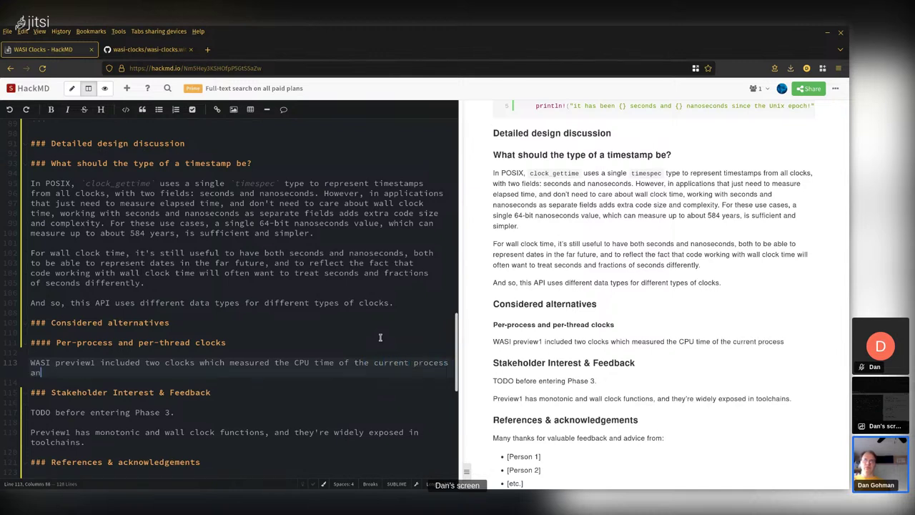
pyautogui.write('d the current thread')
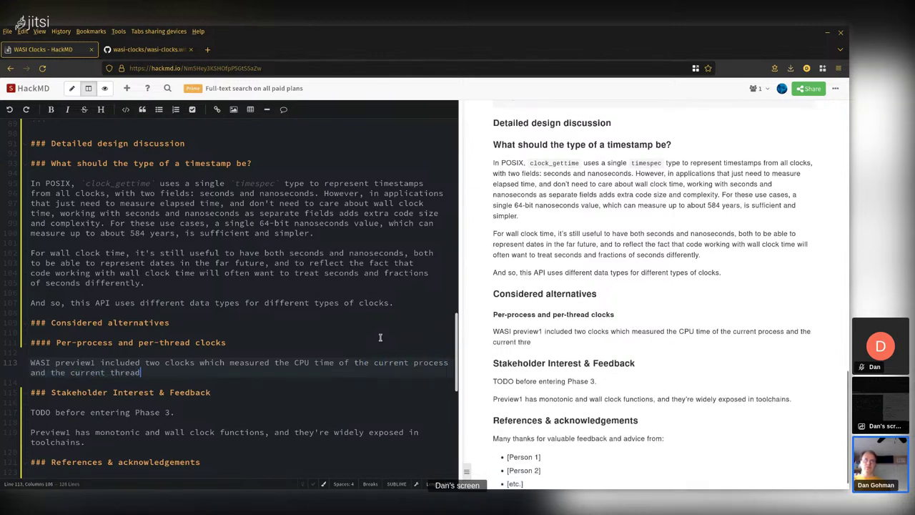
pyautogui.write(', respectively. ')
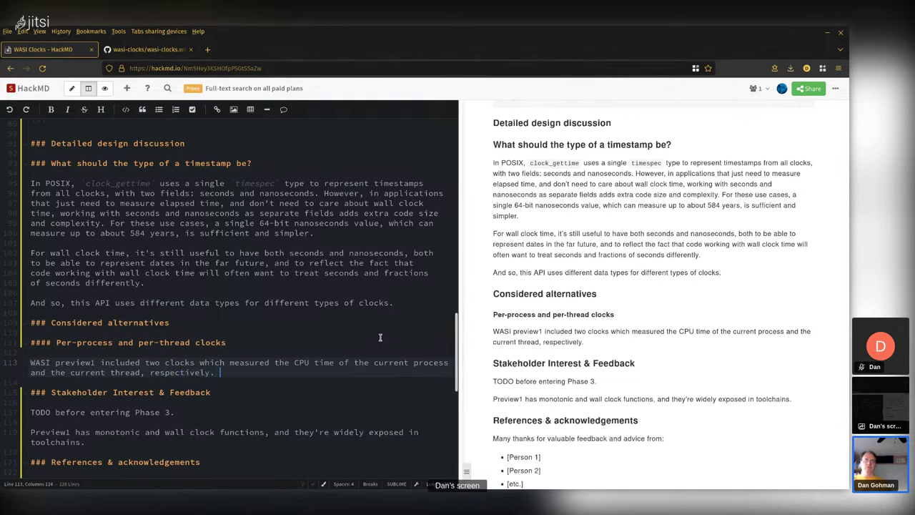
# Step: Add the sentence "These clocks are difficult to implement efficiently in WASI implementations that have multiple wasm instances in the same host process."
pyautogui.write('These clocks are dif')
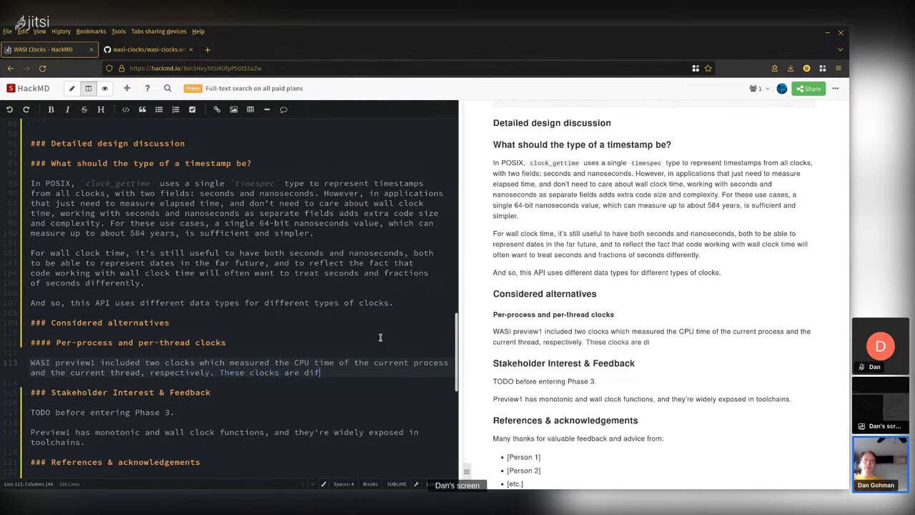
pyautogui.write('ficult to implement efficie')
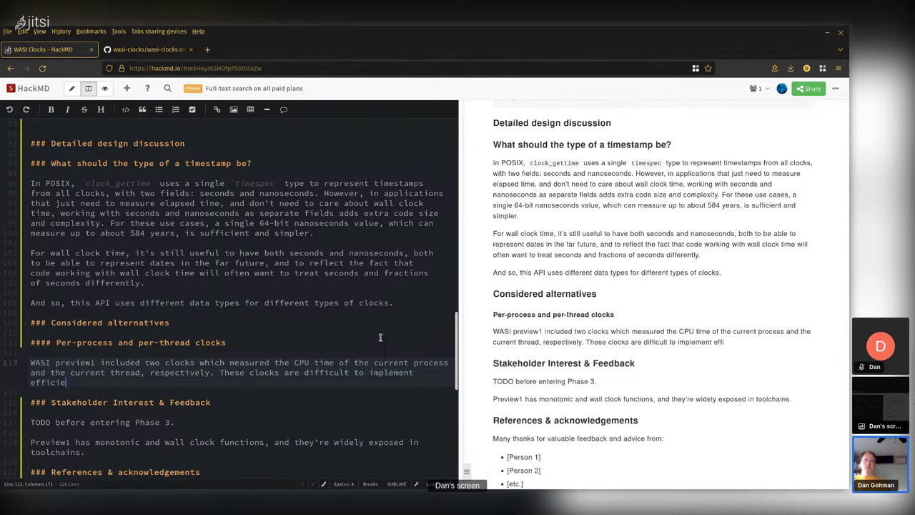
pyautogui.write('ntly imn WASI i')
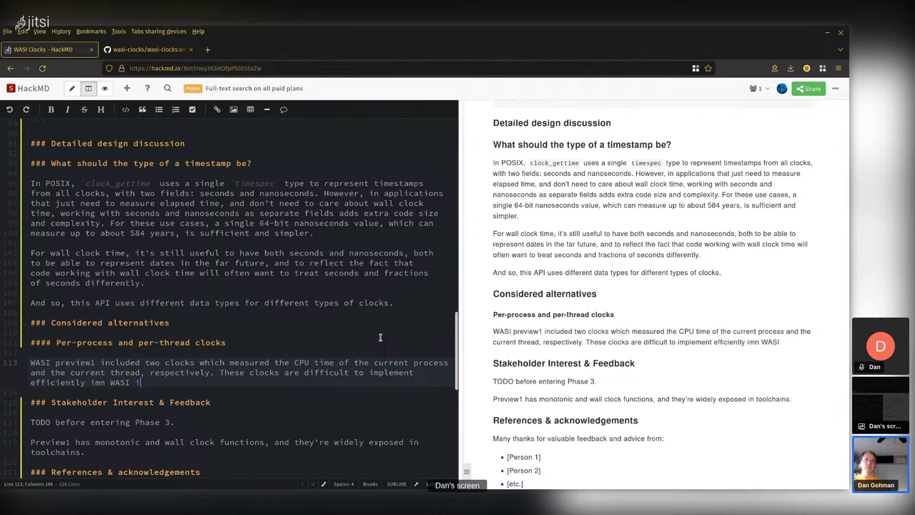
pyautogui.write('mplementations that ')
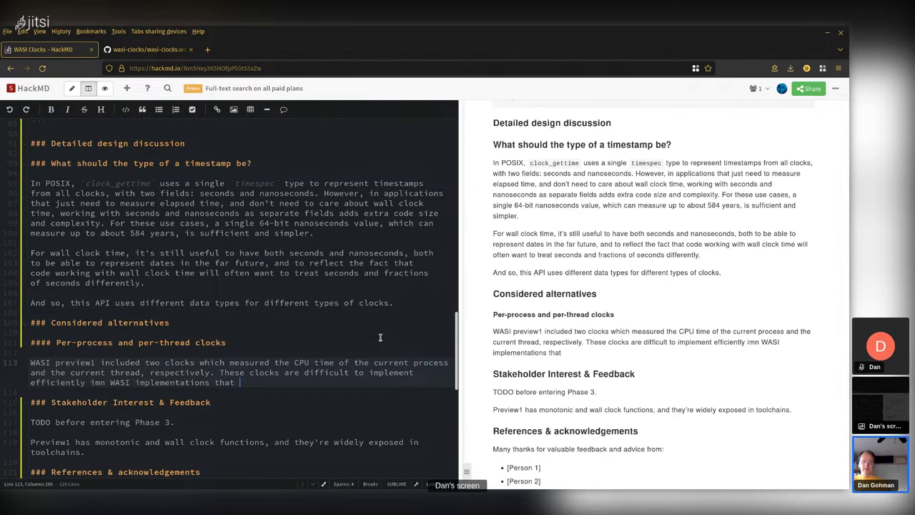
pyautogui.write('have ')
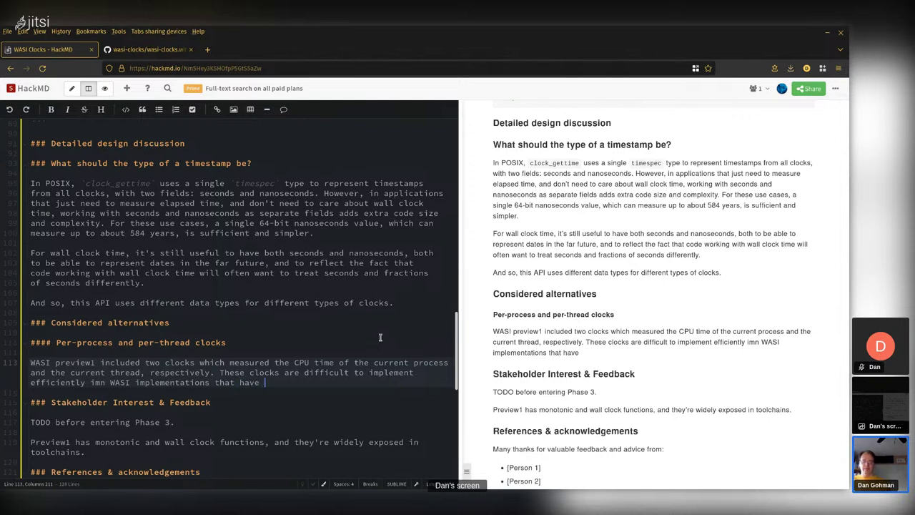
pyautogui.write('multiple WASI')
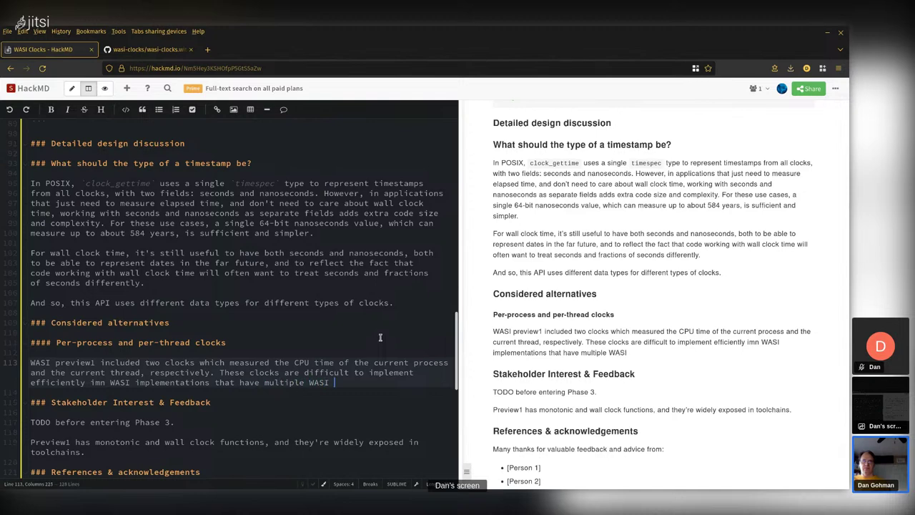
pyautogui.press('BackSpace')
pyautogui.press('BackSpace')
pyautogui.press('BackSpace')
pyautogui.press('BackSpace')
pyautogui.press('BackSpace')
pyautogui.write('wasm instances in the same')
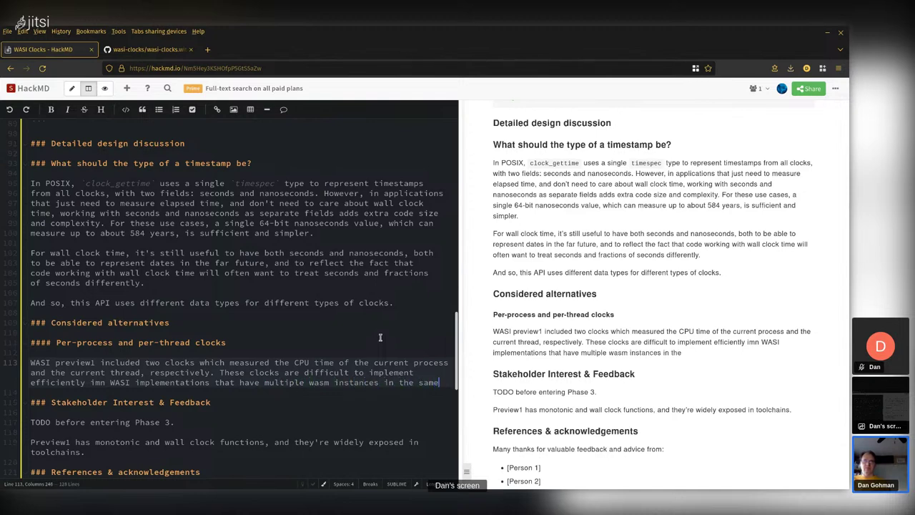
pyautogui.write(' host process.')
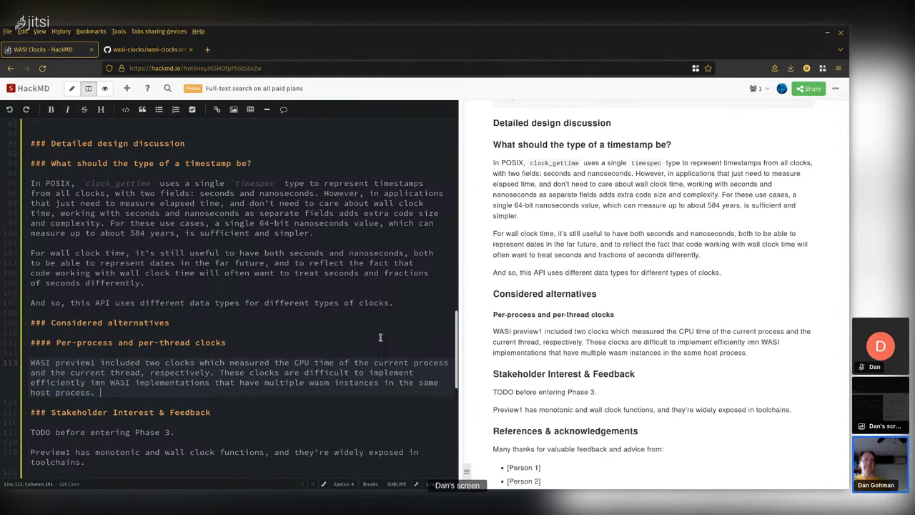
pyautogui.press('BackSpace')
pyautogui.press('Up')
pyautogui.press('Delete')
pyautogui.press('Down')
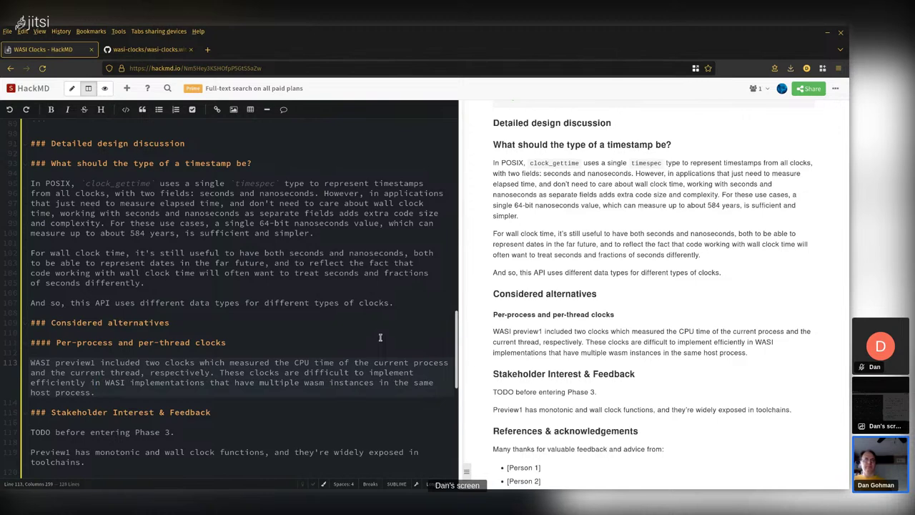
# Step: Extend the sentence after "host process" with ", so they've been omitted from this API."
pyautogui.press('Return')
pyautogui.press('Return')
pyautogui.press('BackSpace')
pyautogui.press('BackSpace')
pyautogui.write(", so they've been omitted from this API")
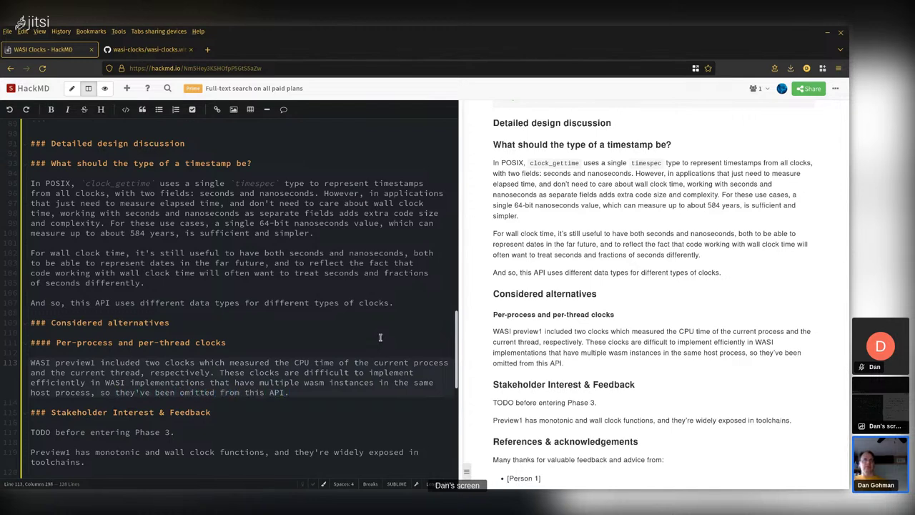
pyautogui.write('.')
# Step: Start a new paragraph with "Wasi-libc has support for emulating these clocks, by using the monotonic clock instead, which isn't a"
pyautogui.press('Return')
pyautogui.press('Return')
pyautogui.write('Wasi-libc has support for emulating these clocks, by using the ')
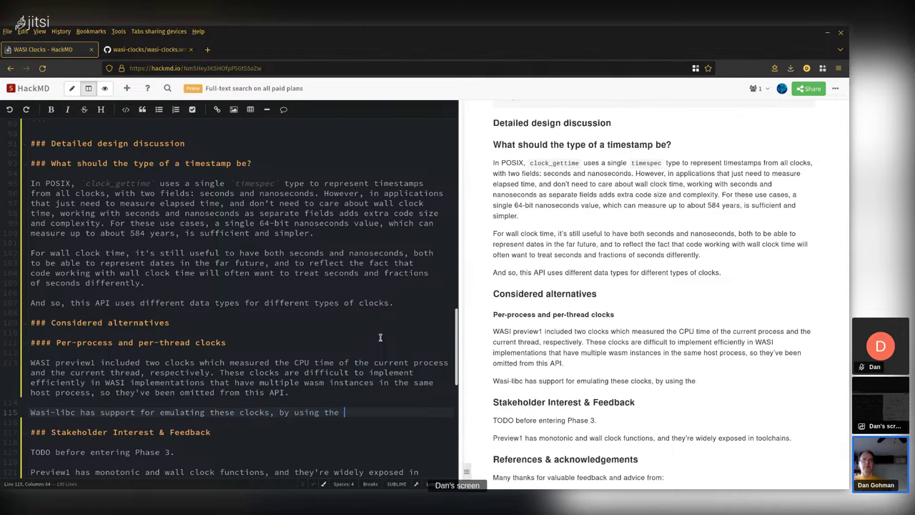
pyautogui.write('monotonic clo')
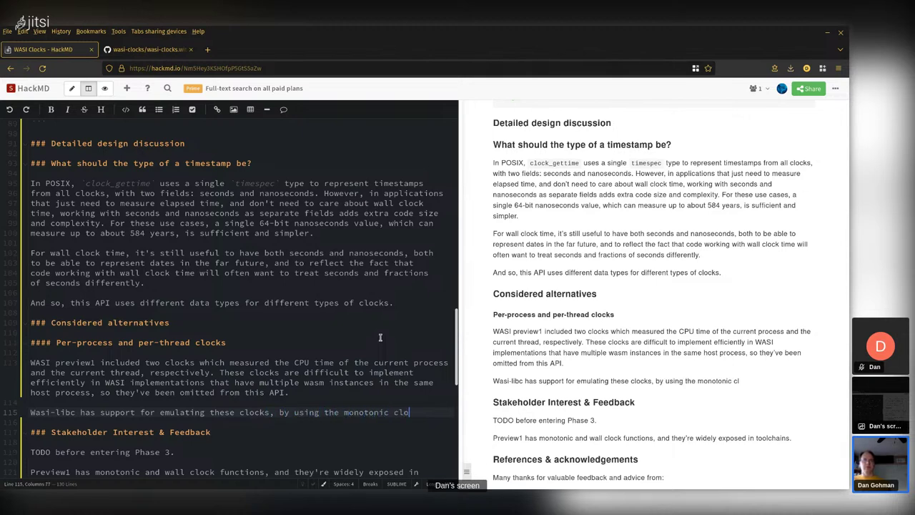
pyautogui.write("ck instead, which isn't a")
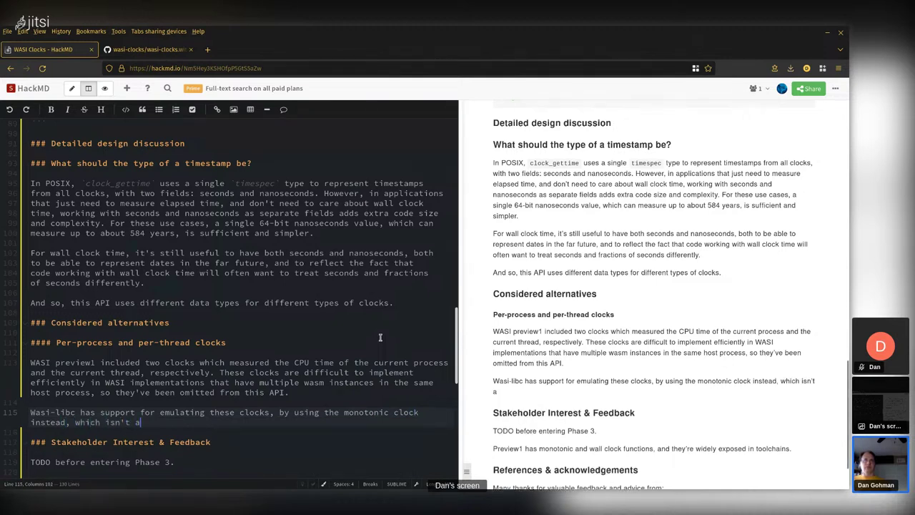
# Step: Complete the Wasi-libc sentence with "technically precise replacement, but is enough to ensure minimal compatibility with existing code."
pyautogui.write(' technically ')
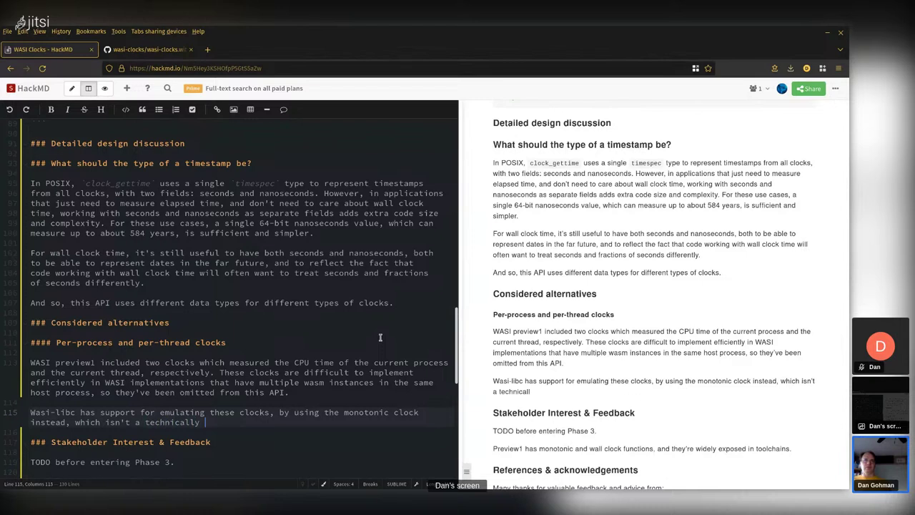
pyautogui.write('precise replacem')
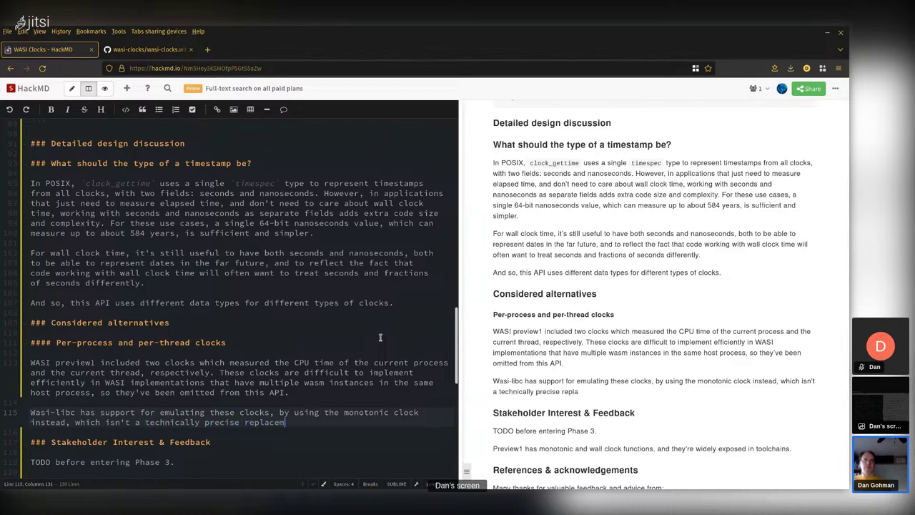
pyautogui.write('ent, but is enough ')
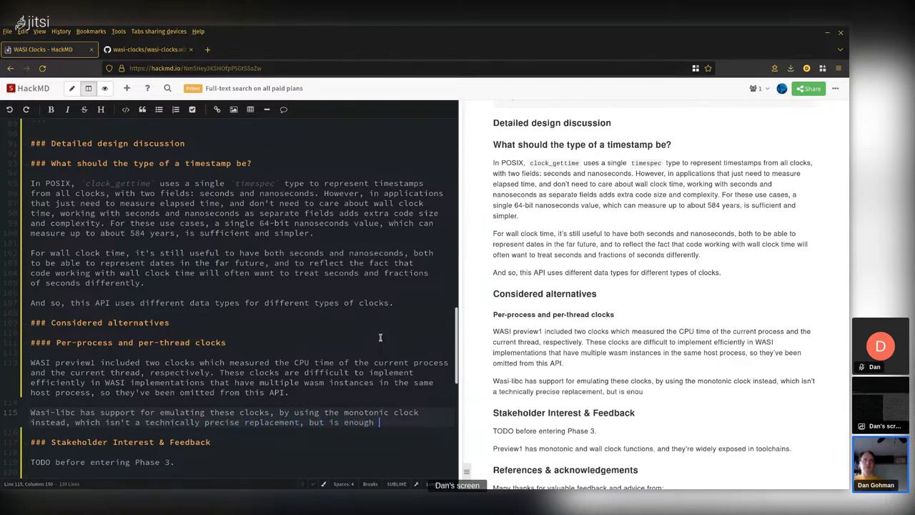
pyautogui.write('to ensure minimal b')
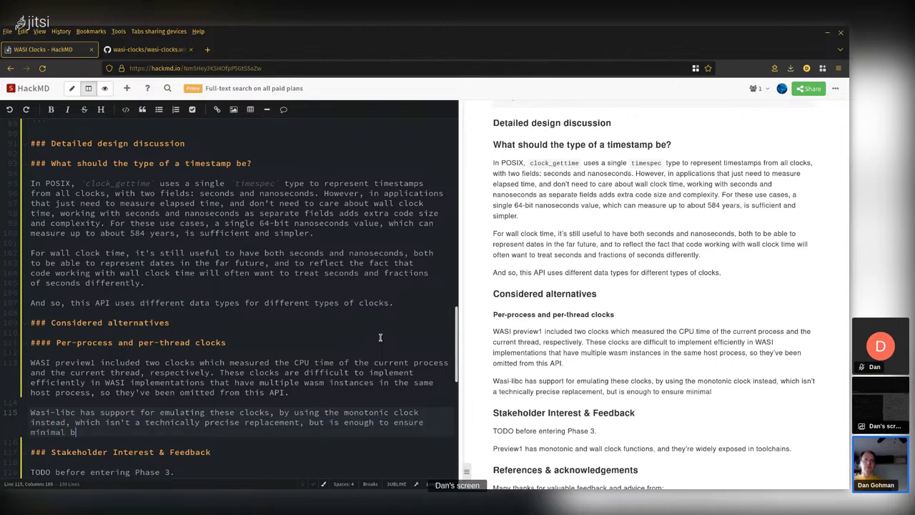
pyautogui.press('BackSpace')
pyautogui.write('compatibilit')
pyautogui.write('y ')
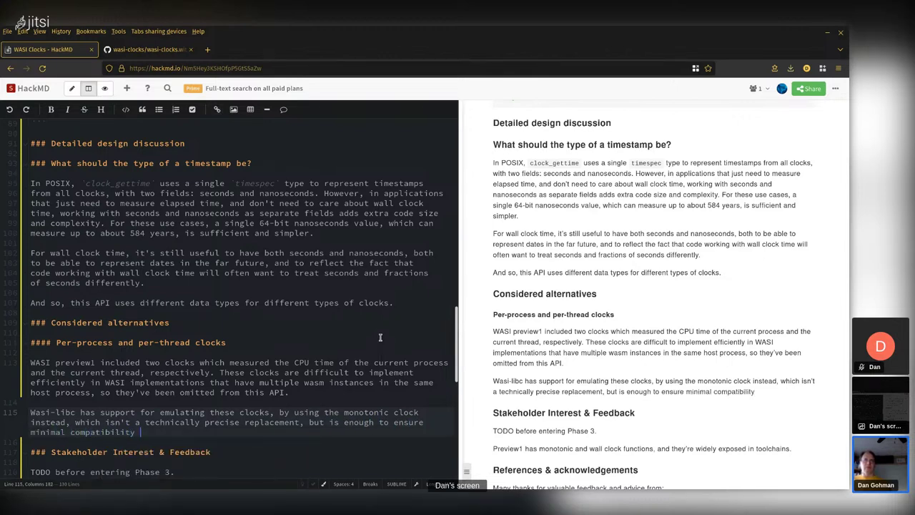
pyautogui.write('with existing code.')
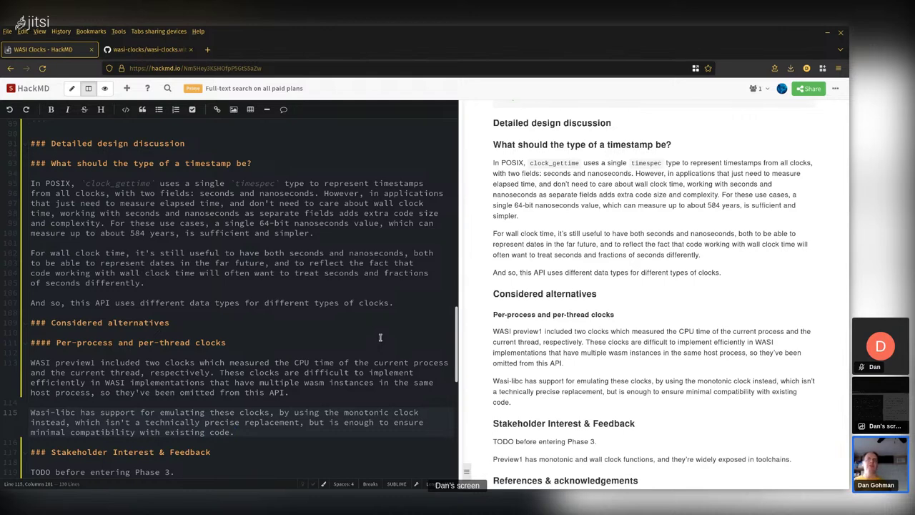
pyautogui.scroll(-2, 381, 337)
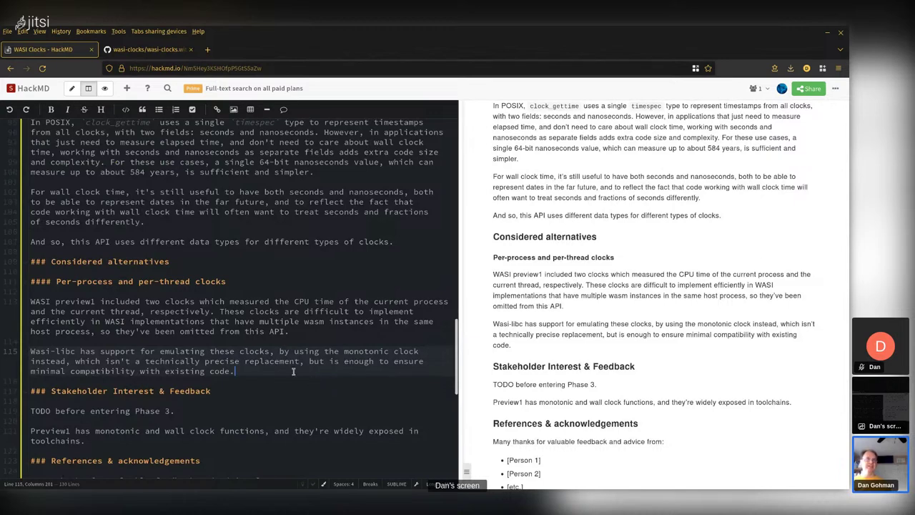
pyautogui.scroll(-4, 293, 371)
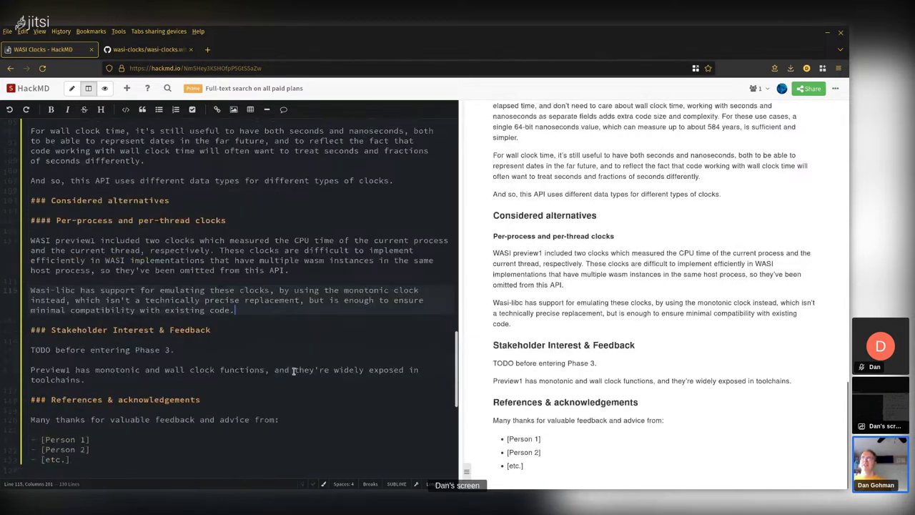
pyautogui.scroll(-4, 294, 371)
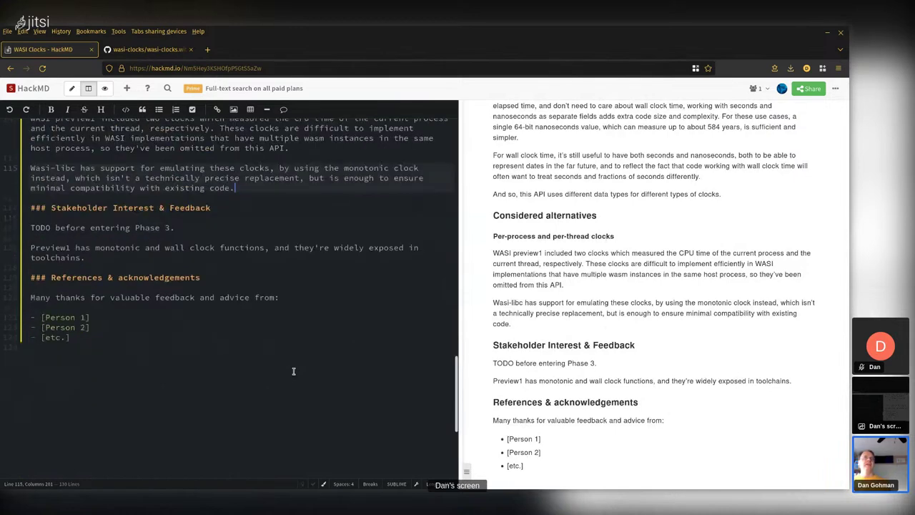
pyautogui.click(292, 327)
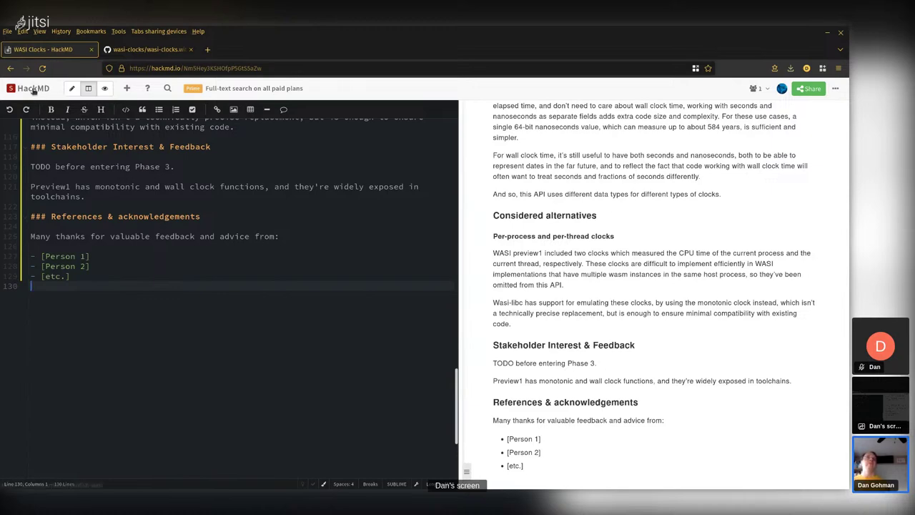
pyautogui.scroll(10, 236, 286)
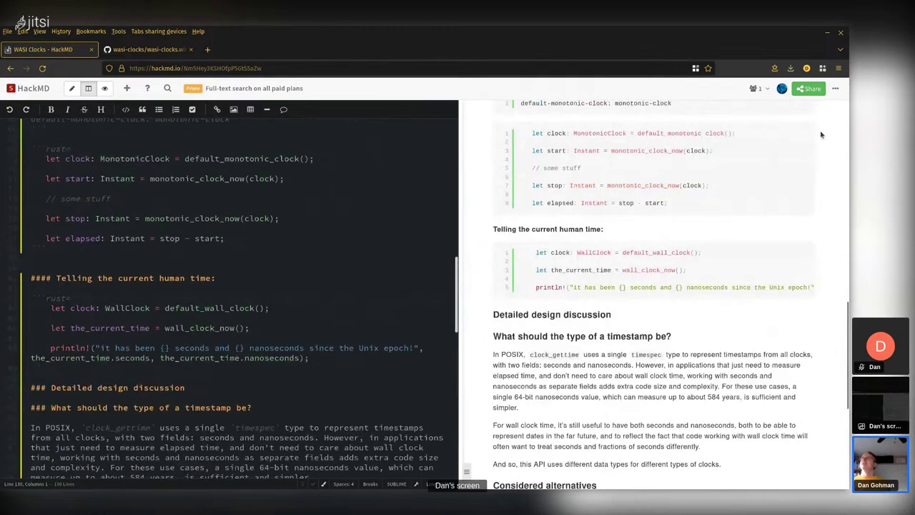
# Step: Push the current note to README.md on the main branch of the linked GitHub repository with the description "live!"
pyautogui.click(835, 88)
pyautogui.click(794, 121)
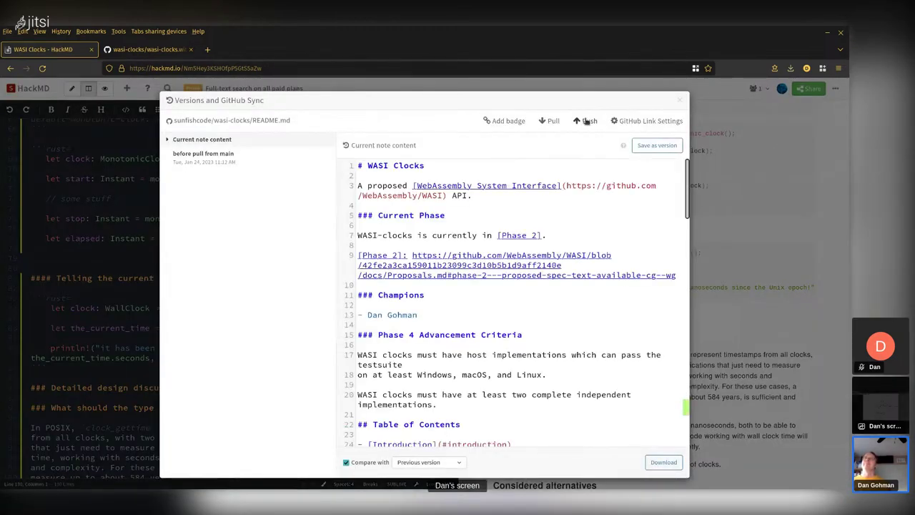
pyautogui.click(587, 121)
pyautogui.click(471, 269)
pyautogui.write('livel')
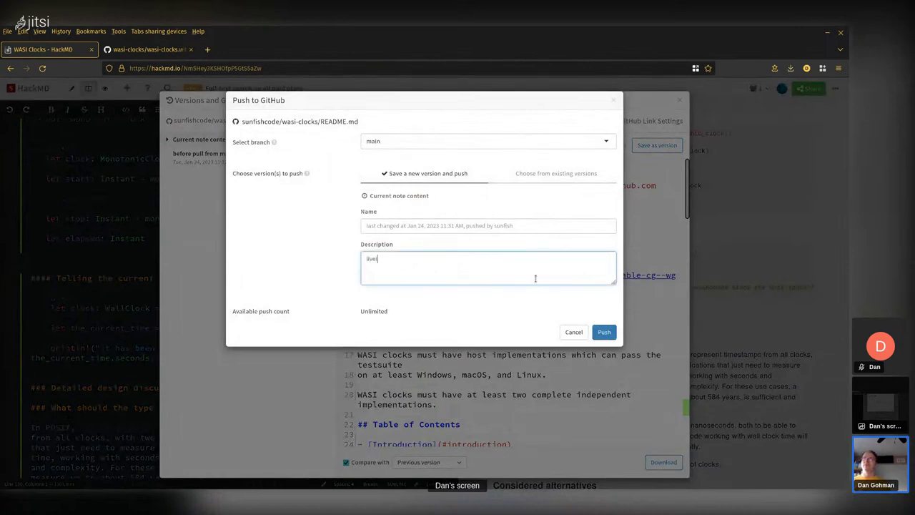
pyautogui.click(605, 332)
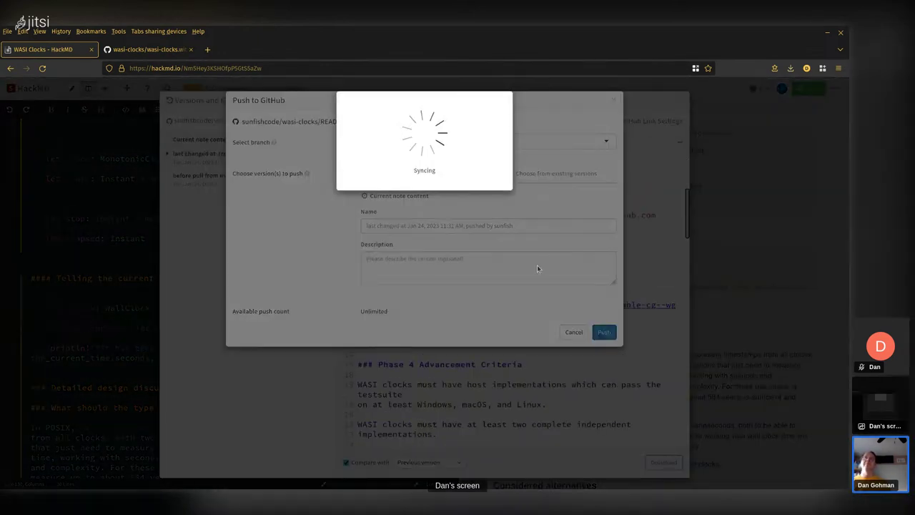
# Step: Switch to GitHub, open the main page of the sunfishcode/wasi-clocks fork and look over its file list and README
pyautogui.click(155, 53)
pyautogui.doubleClick(216, 68)
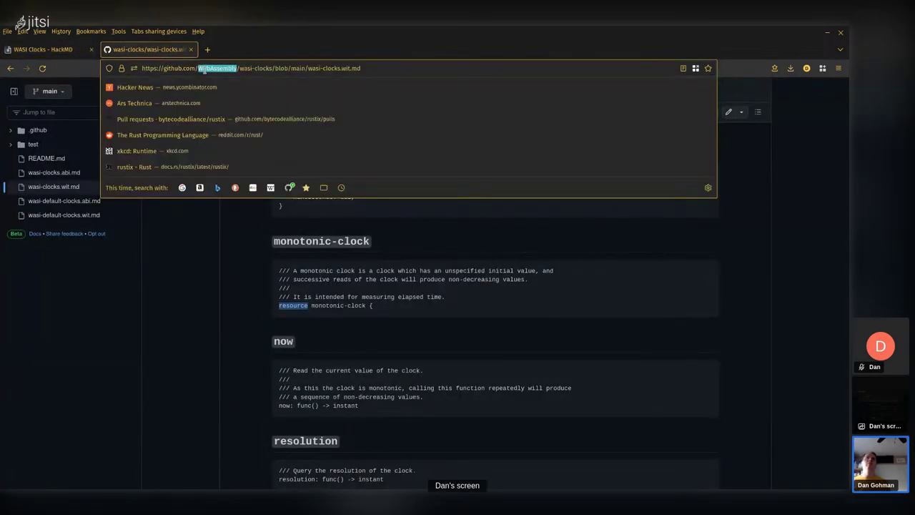
pyautogui.write('sunfishco')
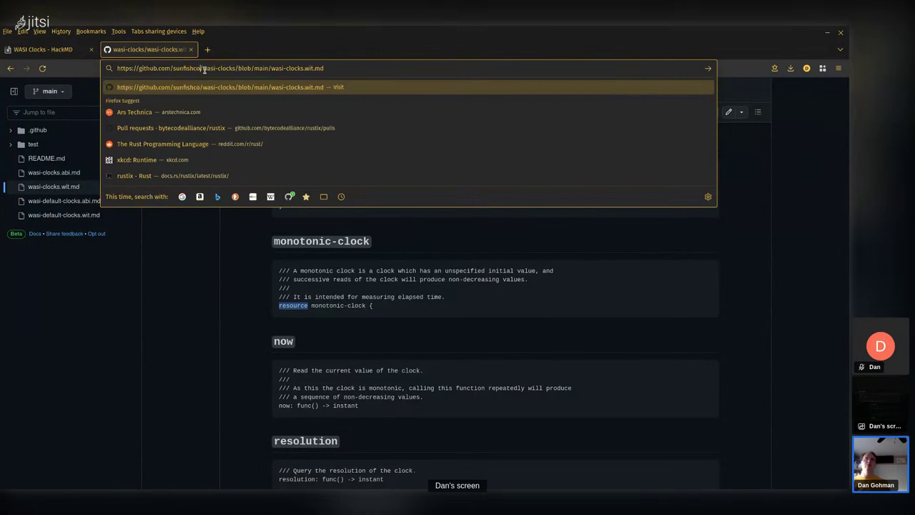
pyautogui.write('de')
pyautogui.press('Return')
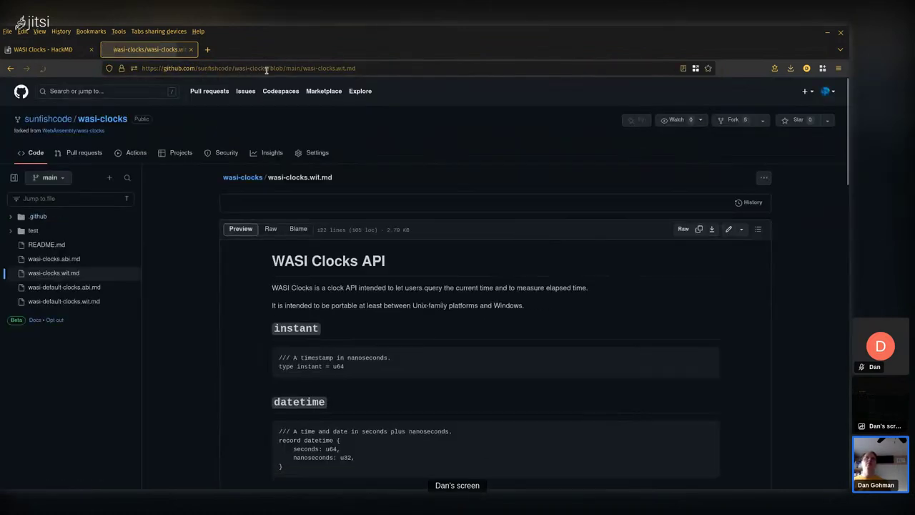
pyautogui.moveTo(271, 68); pyautogui.dragTo(402, 81)
pyautogui.press('BackSpace')
pyautogui.press('Return')
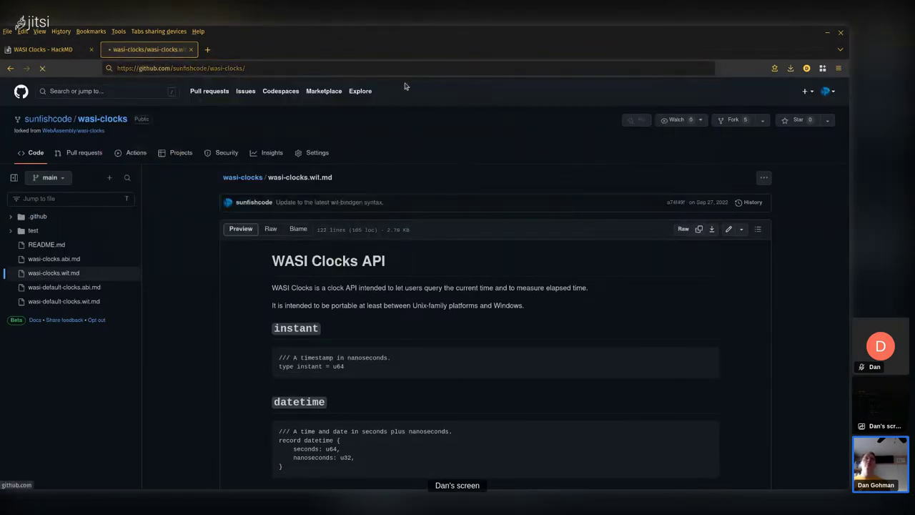
pyautogui.hotkey('ctrl', 'l')
pyautogui.press('Escape')
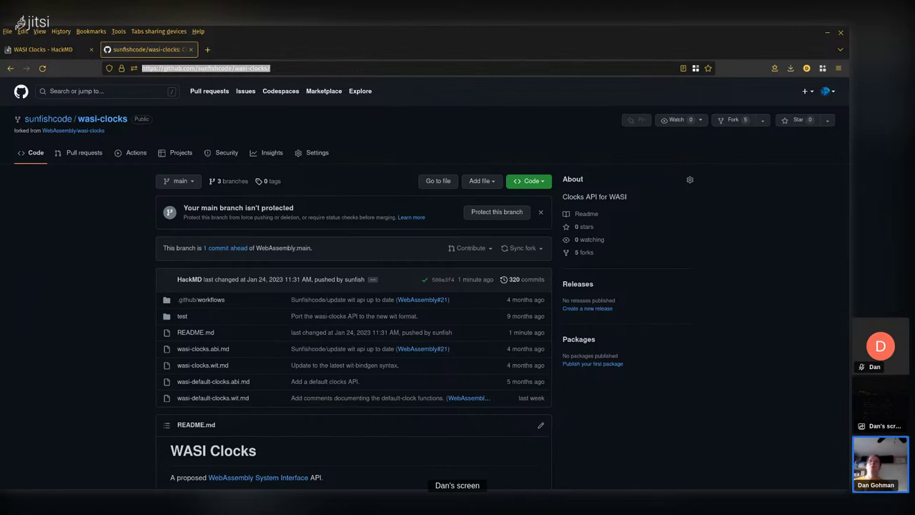
pyautogui.hotkey('alt', 'Tab')
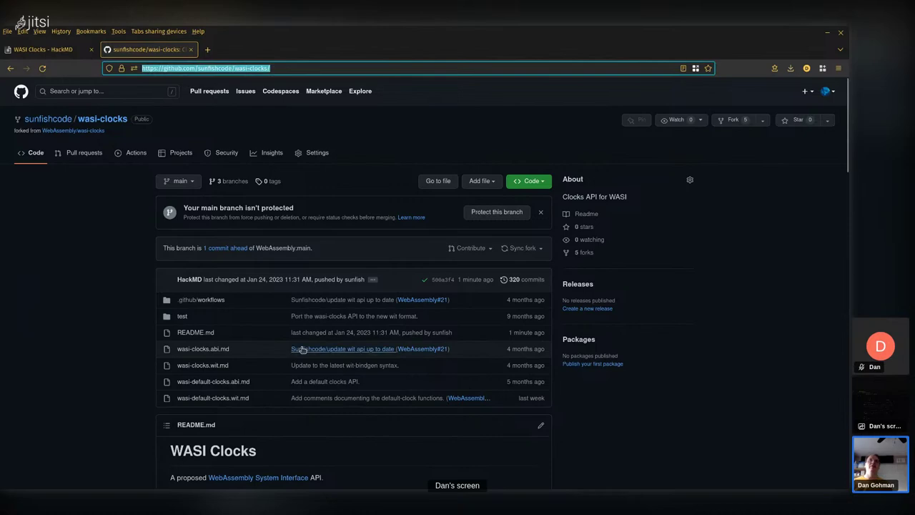
pyautogui.scroll(-3, 265, 371)
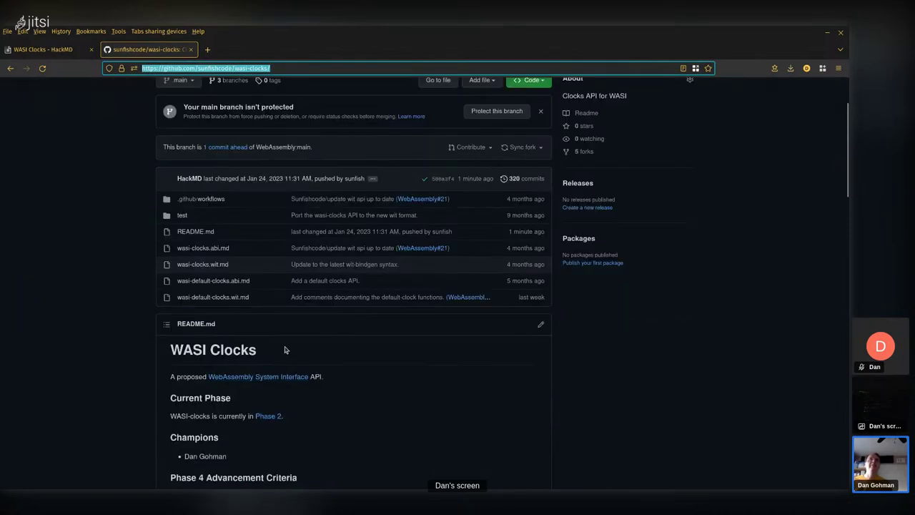
# Step: Return to the HackMD note, check its GitHub link settings and close the version sync window
pyautogui.click(51, 50)
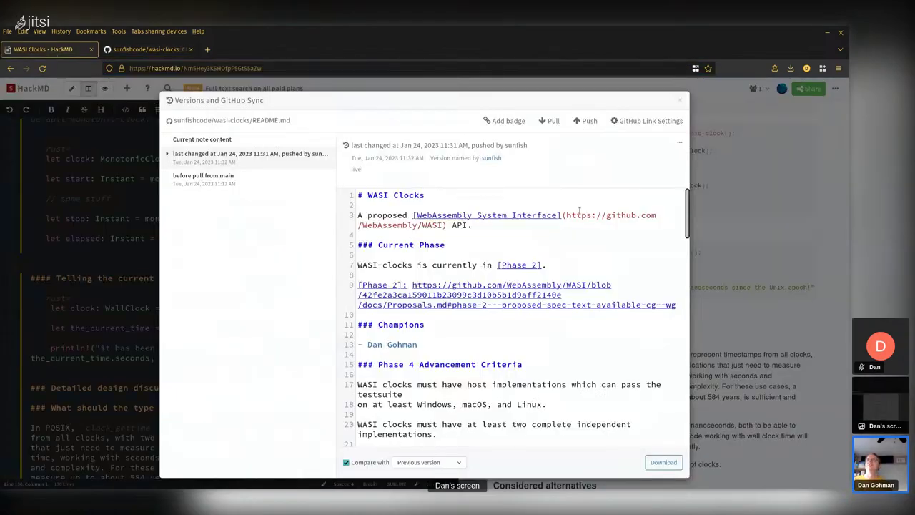
pyautogui.click(650, 121)
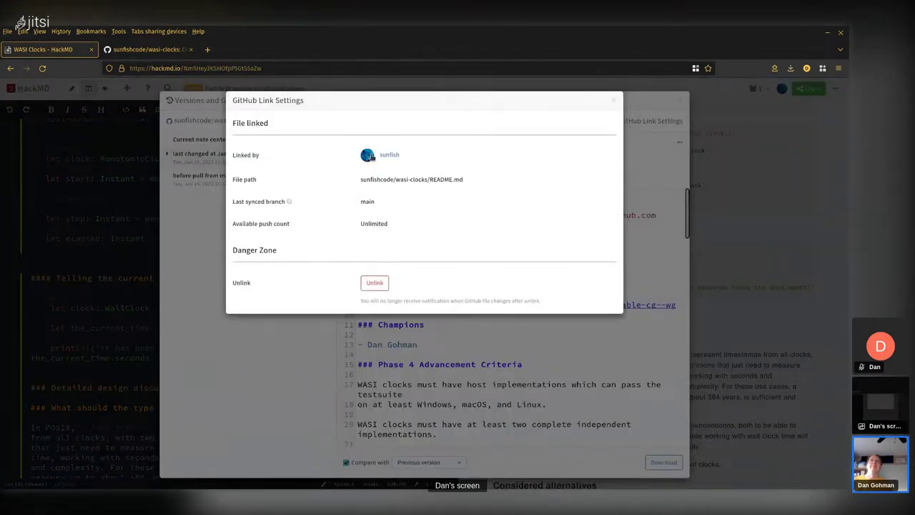
pyautogui.click(688, 186)
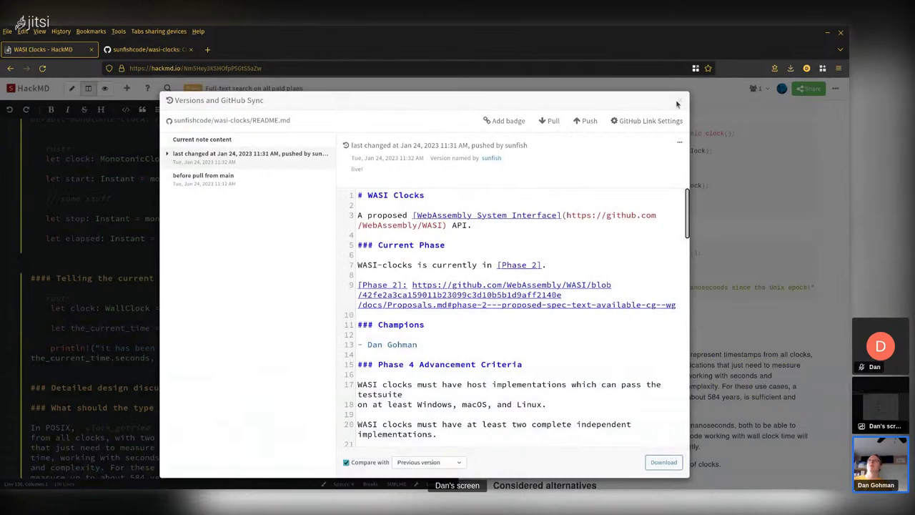
pyautogui.click(682, 102)
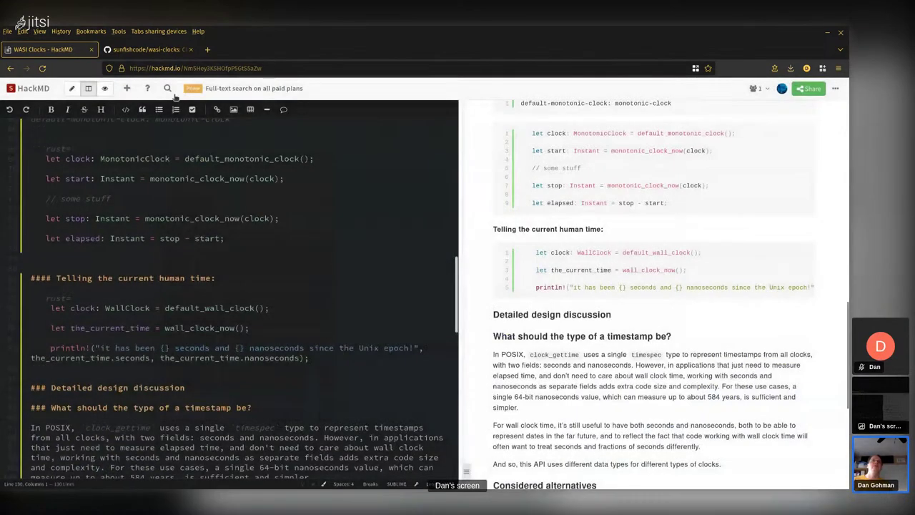
# Step: Create a new team note and pull wasi-default-clocks.wit.md into it from the main branch of sunfishcode/wasi-clocks
pyautogui.click(32, 88)
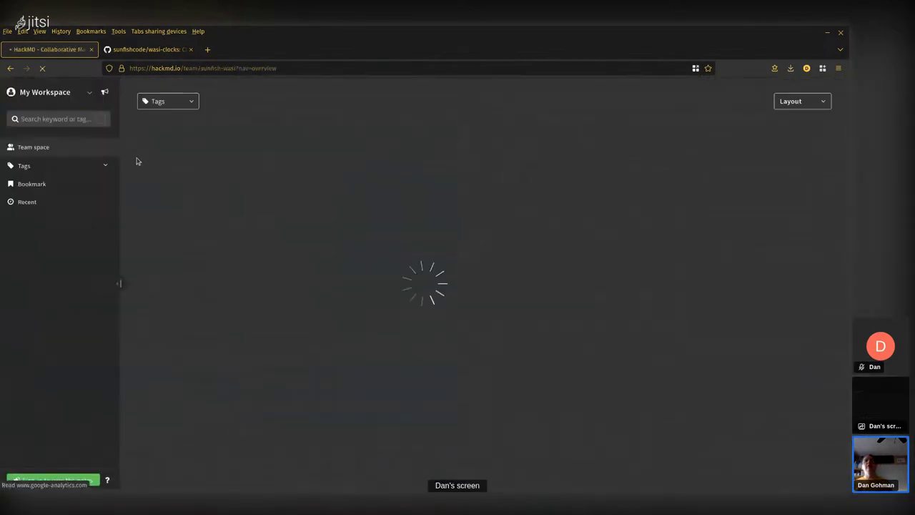
pyautogui.click(101, 145)
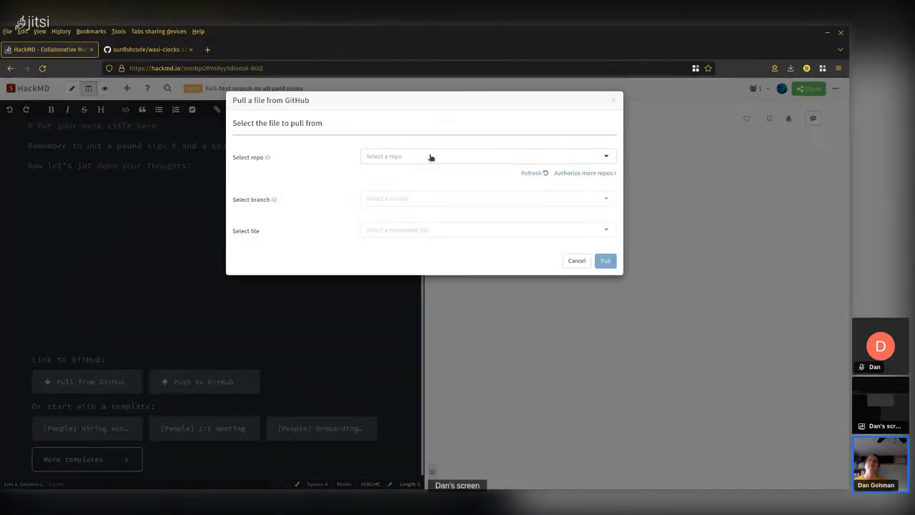
pyautogui.click(432, 155)
pyautogui.click(423, 189)
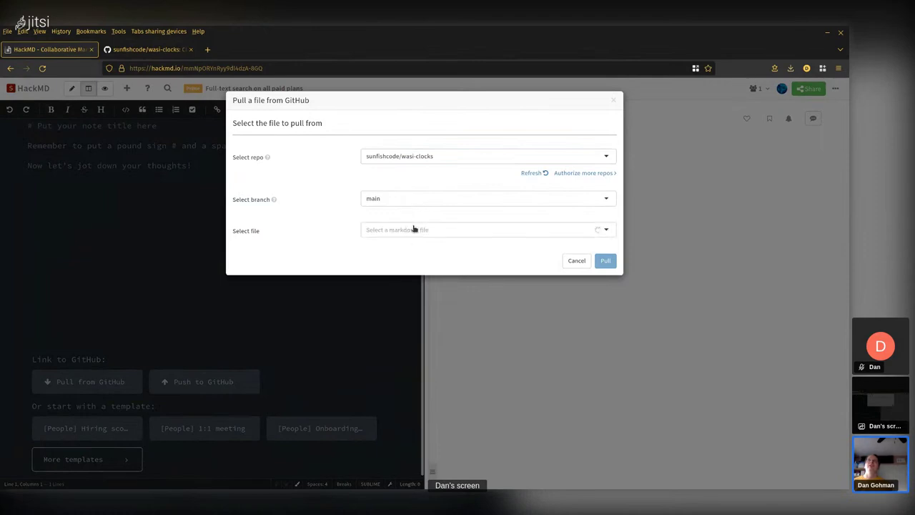
pyautogui.click(414, 230)
pyautogui.scroll(-1, 418, 266)
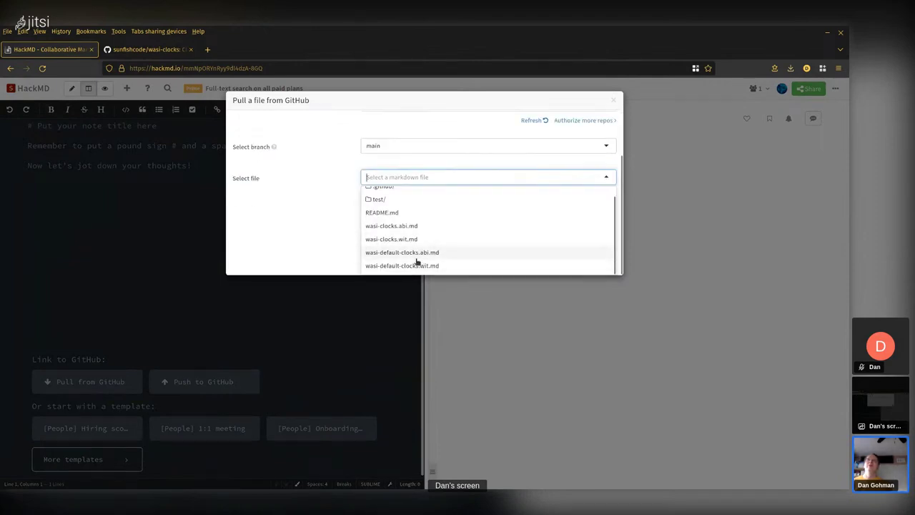
pyautogui.click(418, 265)
pyautogui.click(606, 265)
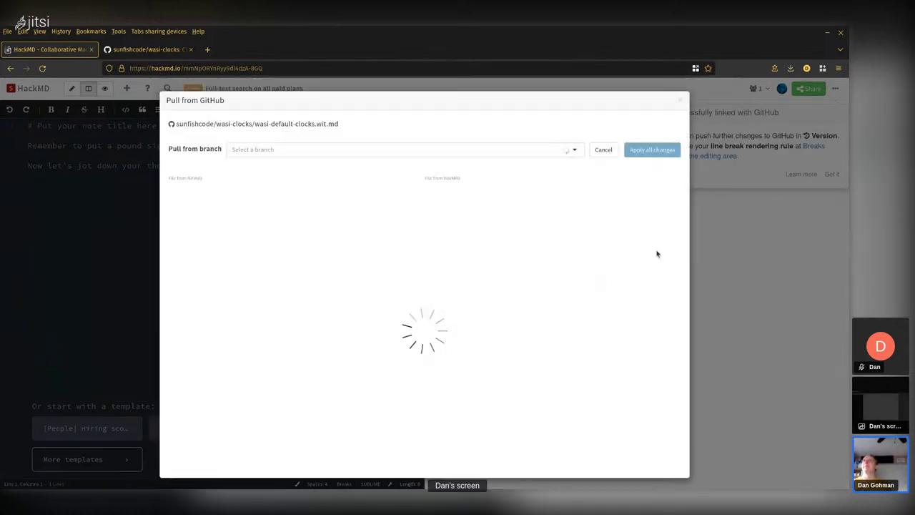
pyautogui.click(681, 103)
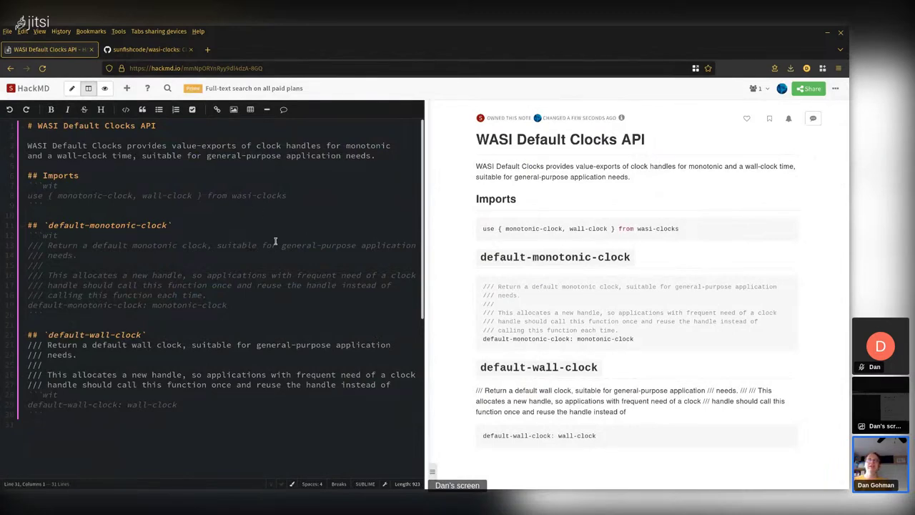
# Step: Move the opening ```wit fence directly under the default-wall-clock heading so its comment lines are inside the code block
pyautogui.click(170, 337)
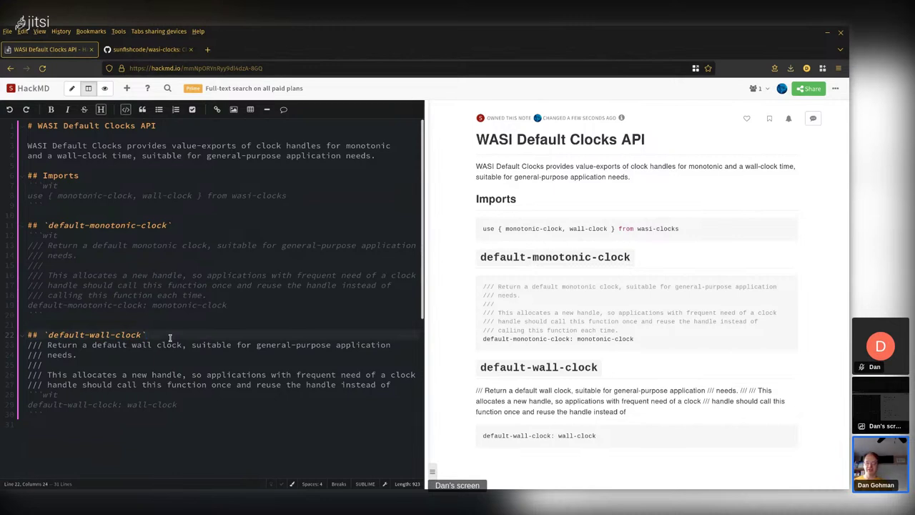
pyautogui.press('Return')
pyautogui.write('```wit')
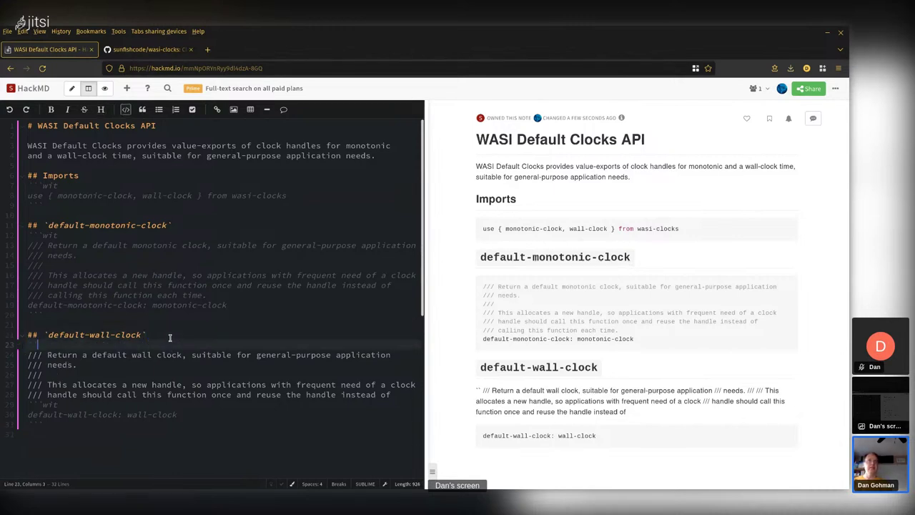
pyautogui.click(120, 404)
pyautogui.hotkey('ctrl', 'shift', 'k')
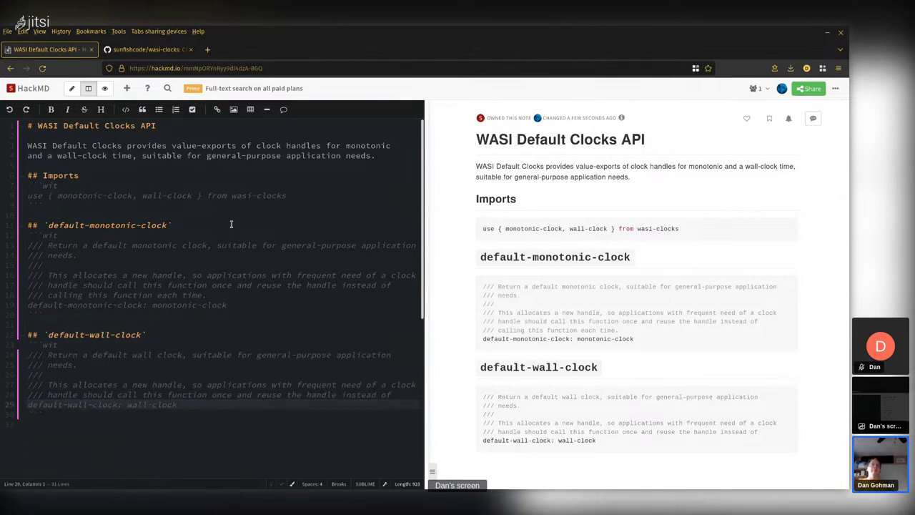
pyautogui.click(248, 189)
pyautogui.click(304, 190)
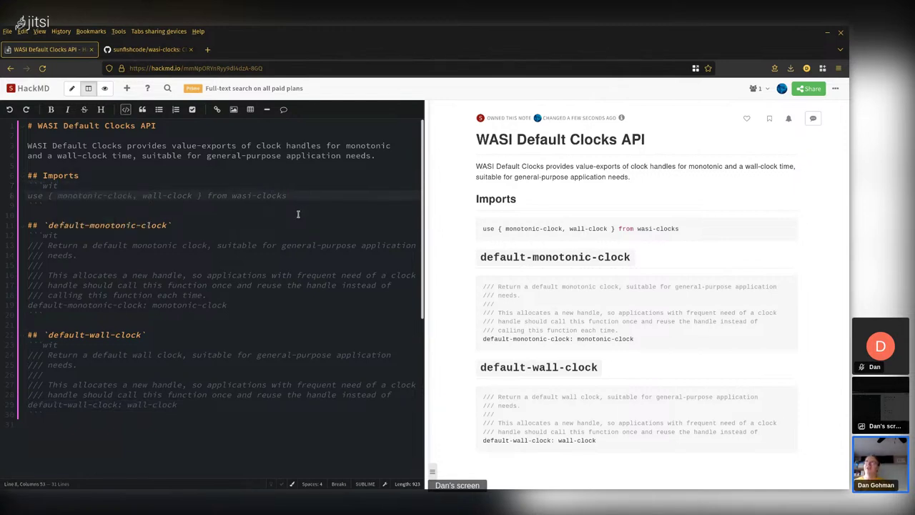
pyautogui.click(296, 220)
pyautogui.click(292, 208)
pyautogui.click(288, 214)
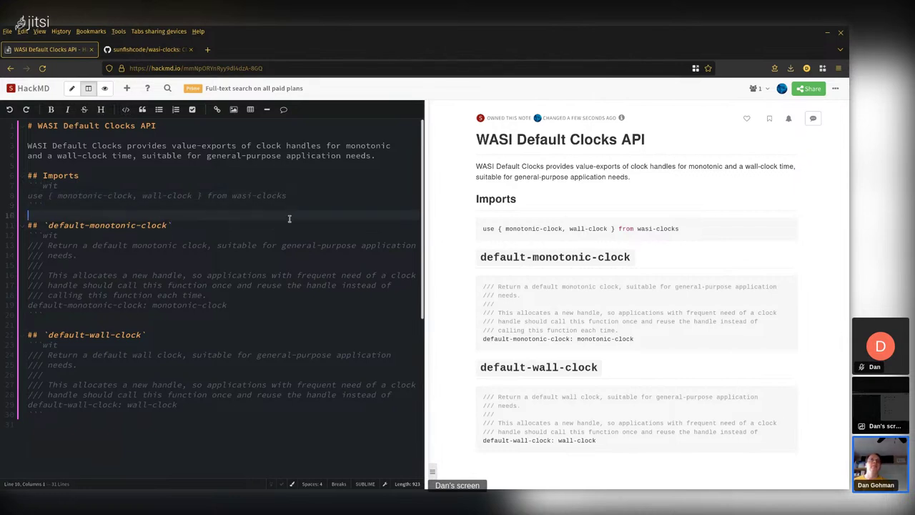
pyautogui.click(285, 237)
pyautogui.click(285, 227)
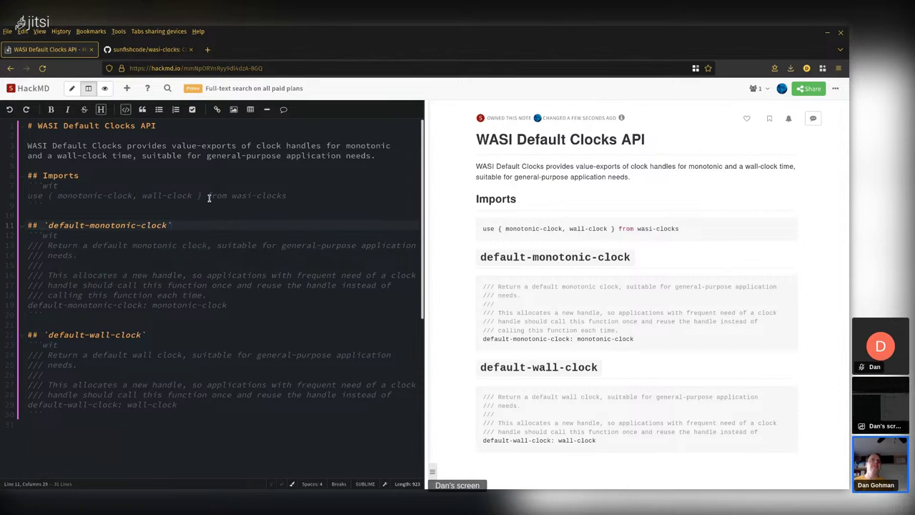
pyautogui.click(204, 252)
pyautogui.click(201, 276)
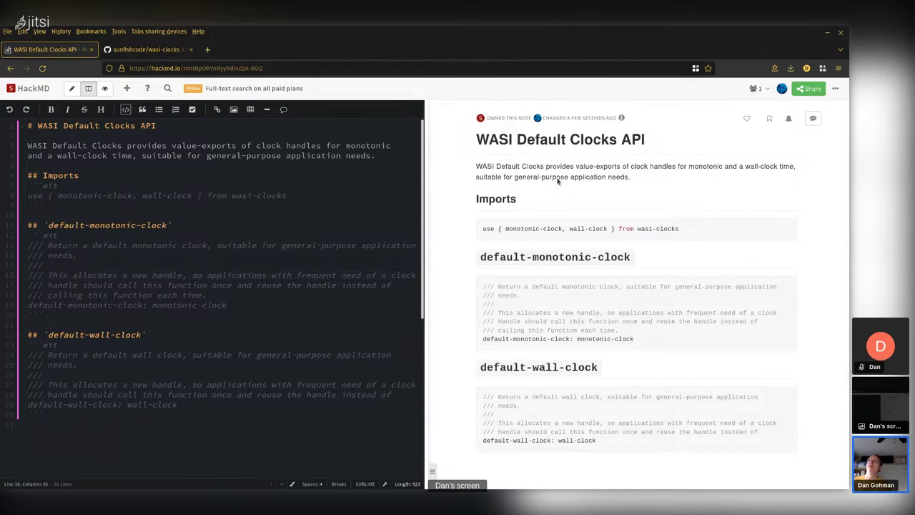
# Step: Push the WASI Default Clocks API note to the main branch on GitHub as a new version with the description "live!"
pyautogui.click(836, 88)
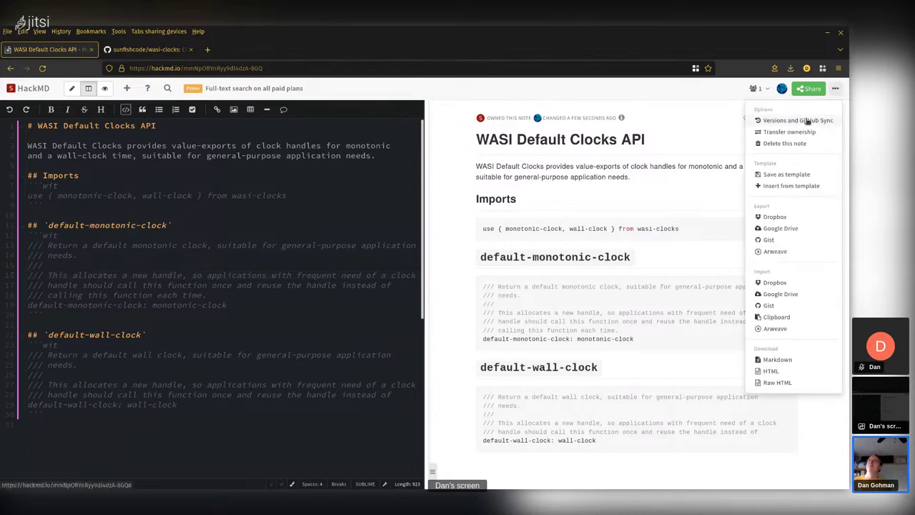
pyautogui.click(808, 122)
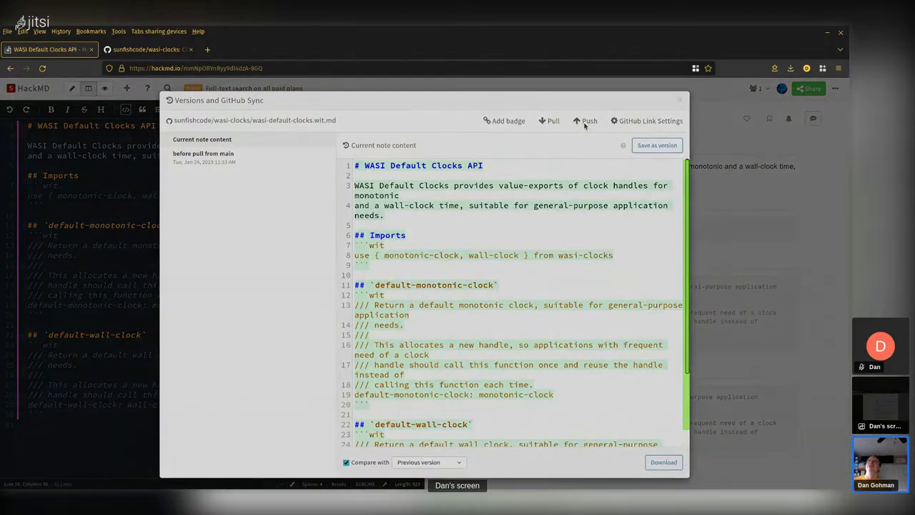
pyautogui.click(585, 124)
pyautogui.click(492, 261)
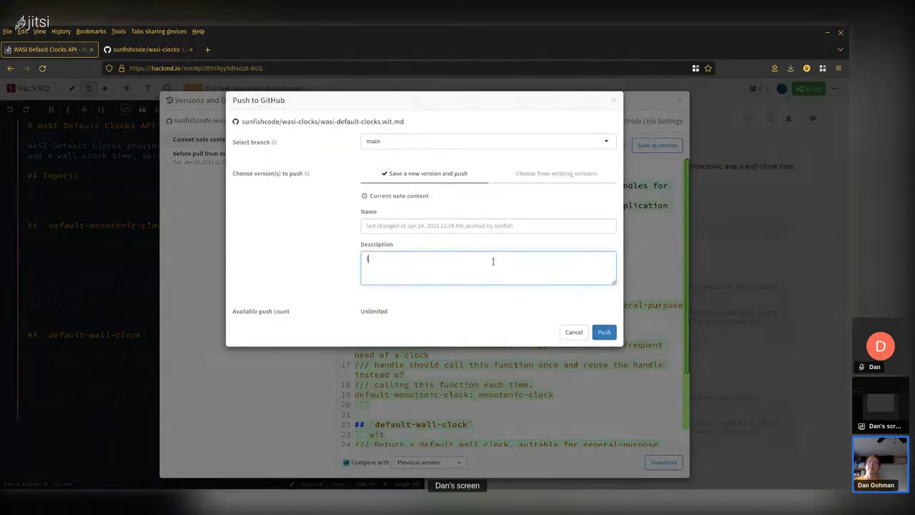
pyautogui.write('live!')
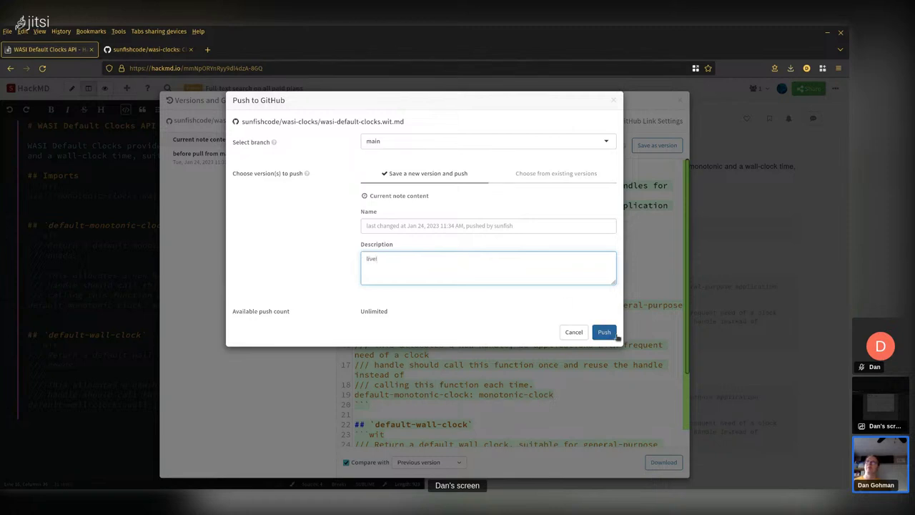
pyautogui.click(615, 336)
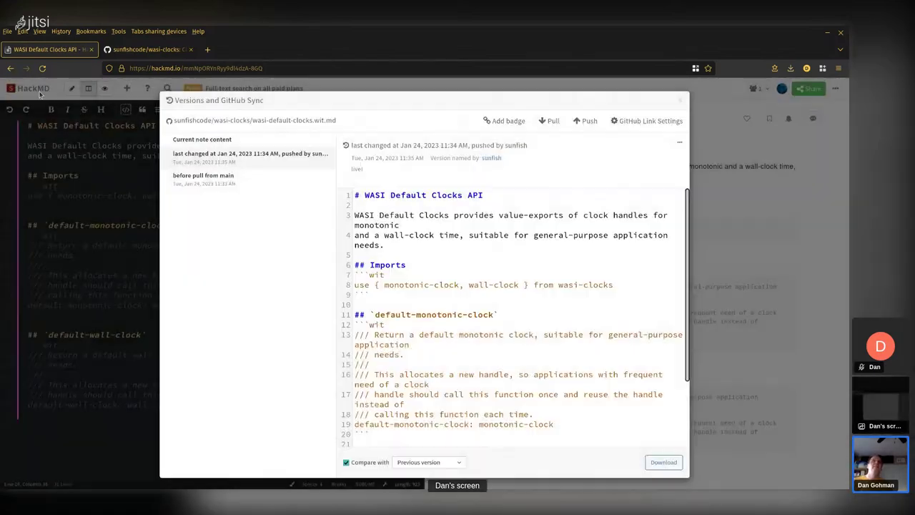
# Step: Leave the version sync window, return to the team workspace and start a new note imported from a GitHub file
pyautogui.click(41, 93)
pyautogui.click(35, 90)
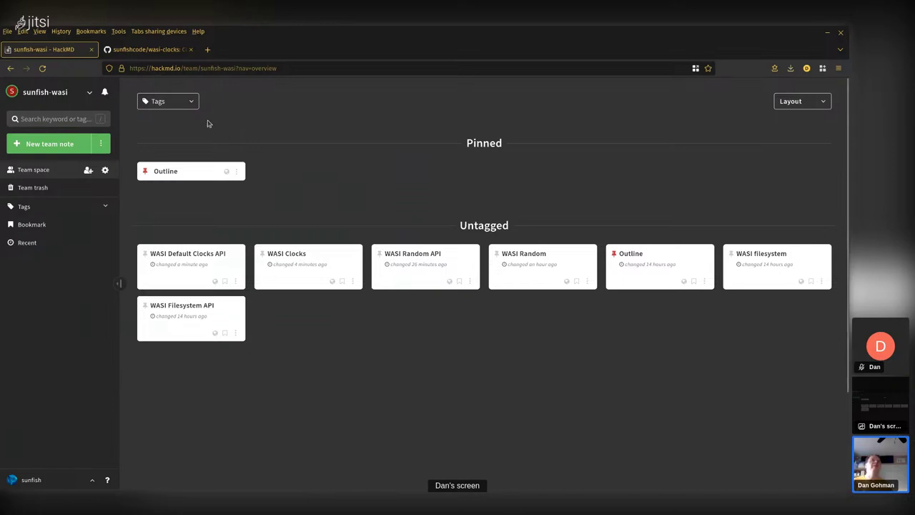
pyautogui.click(101, 143)
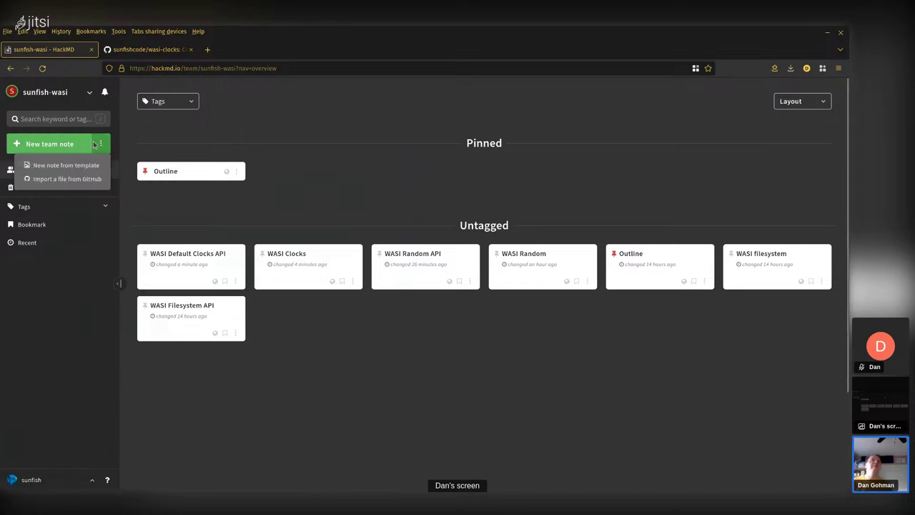
pyautogui.click(88, 180)
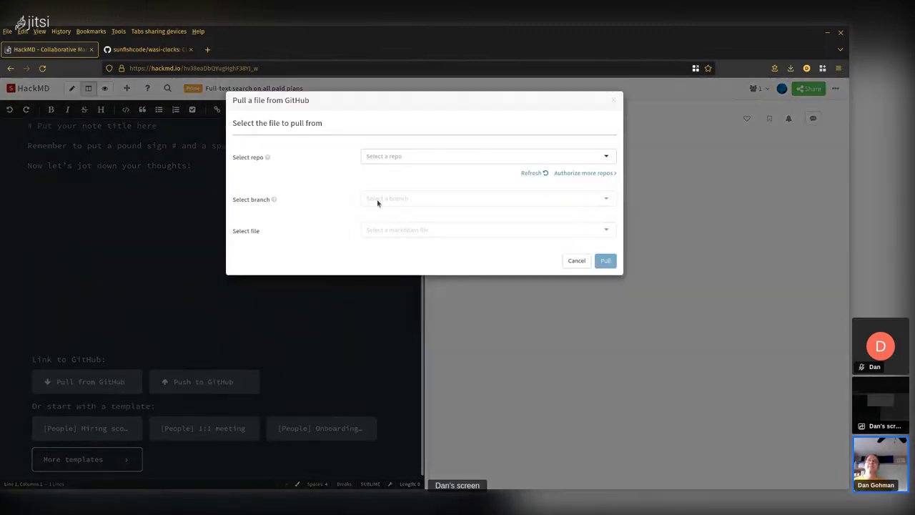
# Step: Pull wasi-clocks.wit.md from the main branch of sunfishcode/wasi-clocks into the new note, apply all changes and dismiss the link notice
pyautogui.click(436, 158)
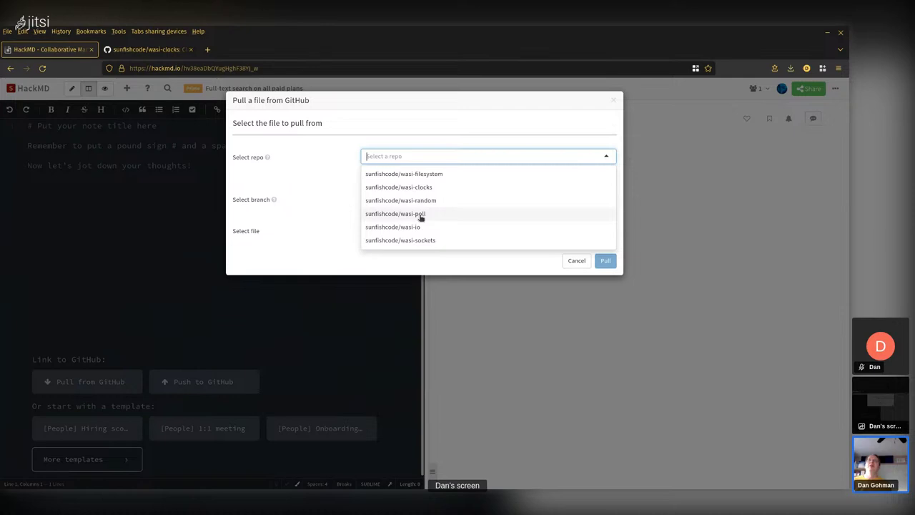
pyautogui.click(420, 188)
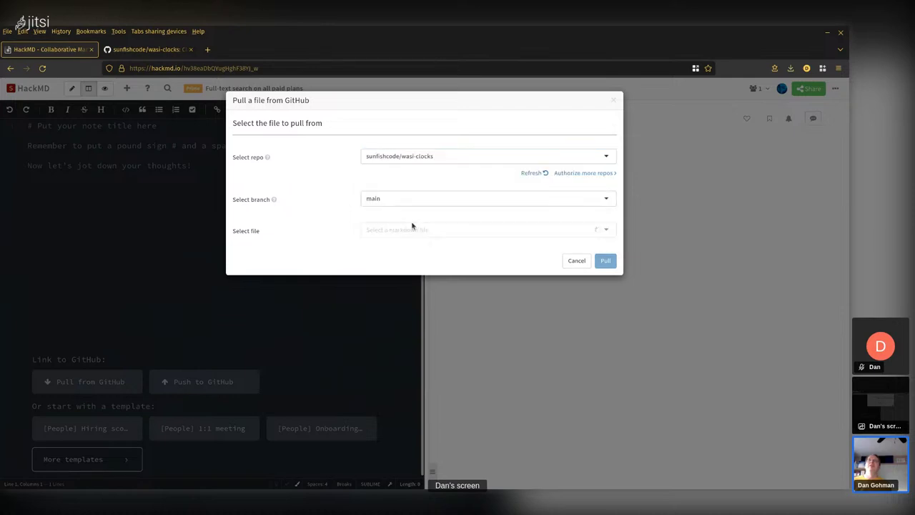
pyautogui.click(410, 230)
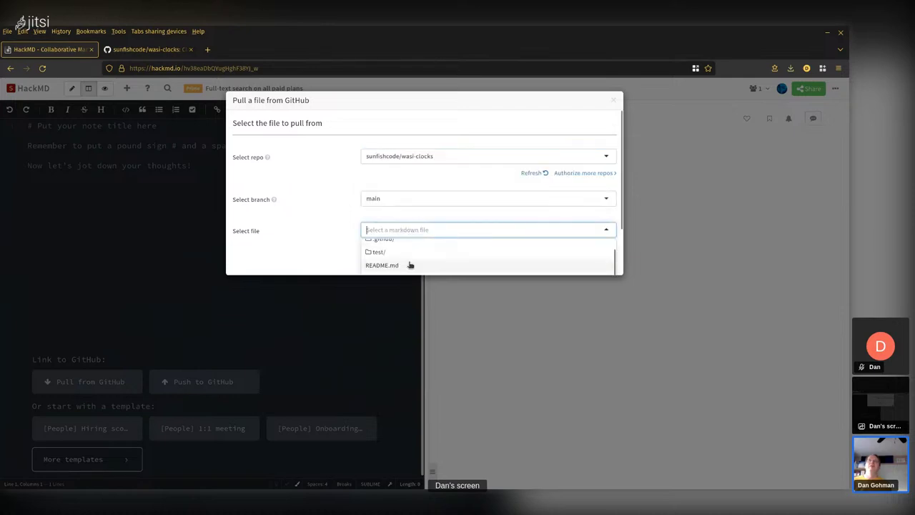
pyautogui.scroll(-1, 415, 253)
pyautogui.click(422, 238)
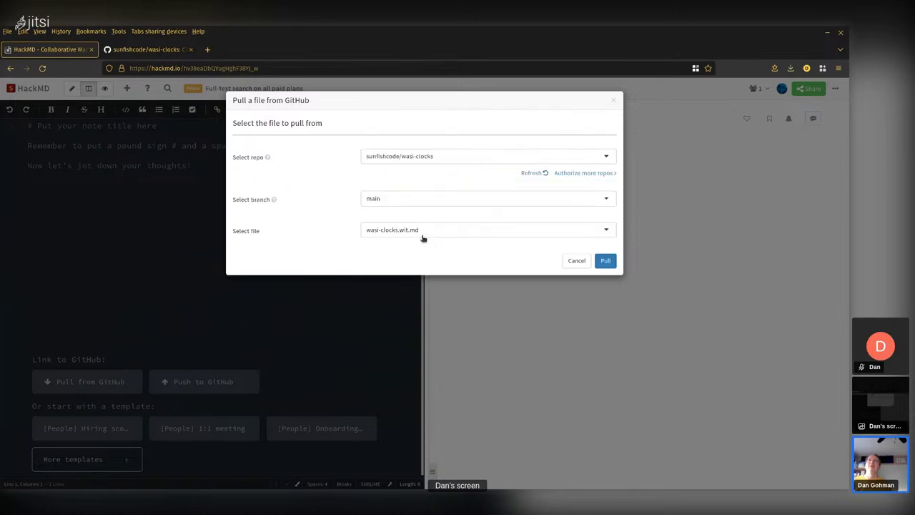
pyautogui.click(598, 261)
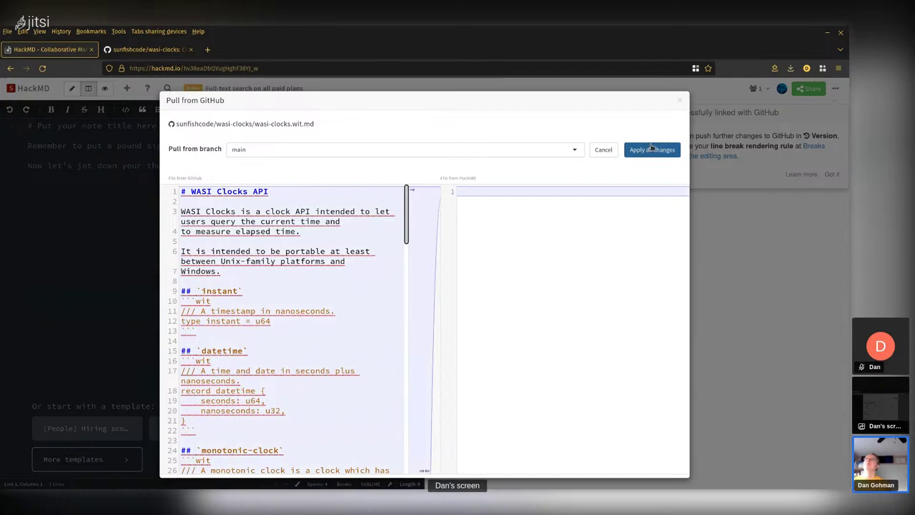
pyautogui.click(651, 149)
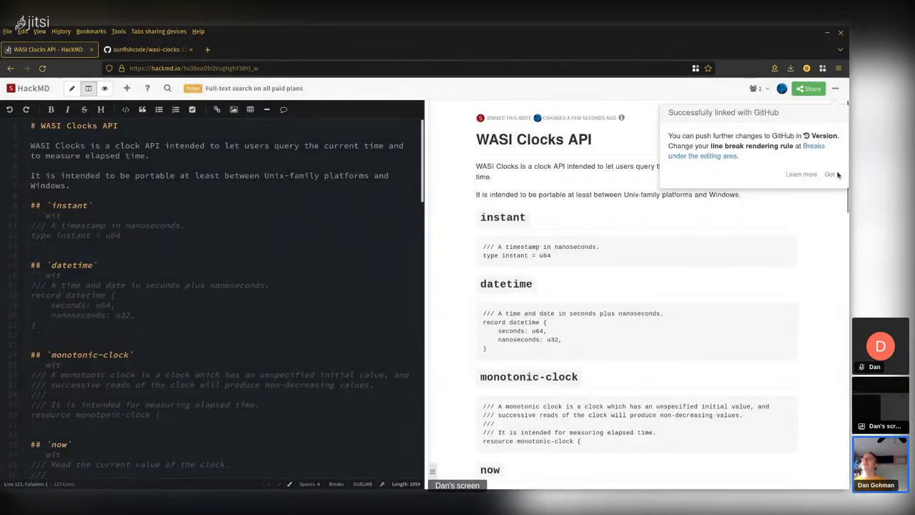
pyautogui.click(835, 174)
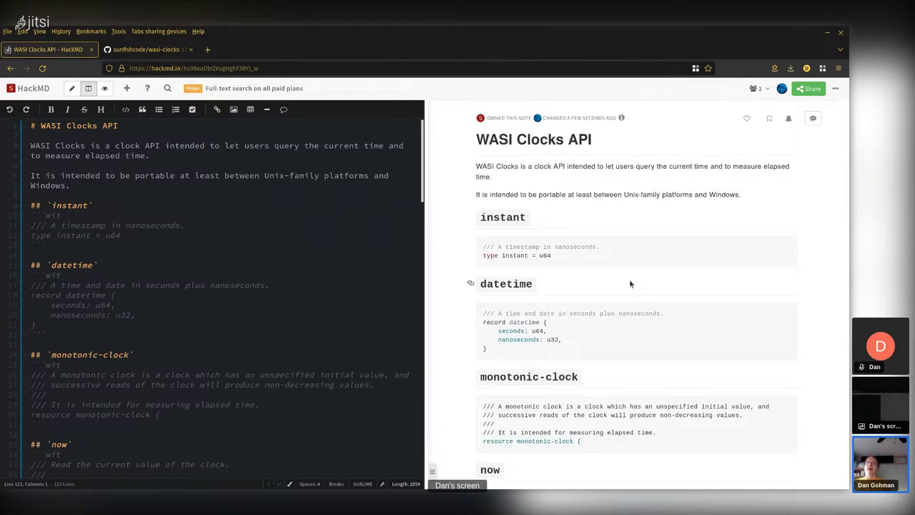
# Step: Rename the function in the now section's code block to monotonic_clock_now
pyautogui.scroll(-1, 623, 291)
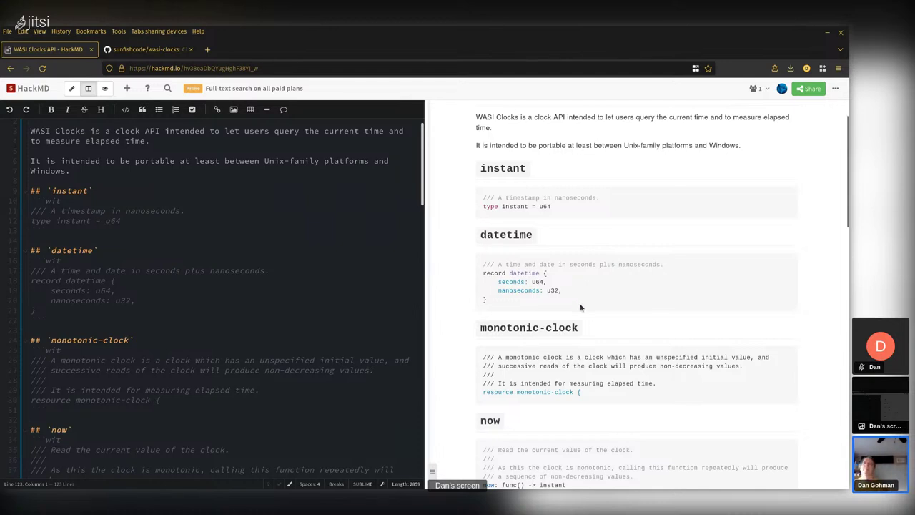
pyautogui.scroll(-1, 581, 307)
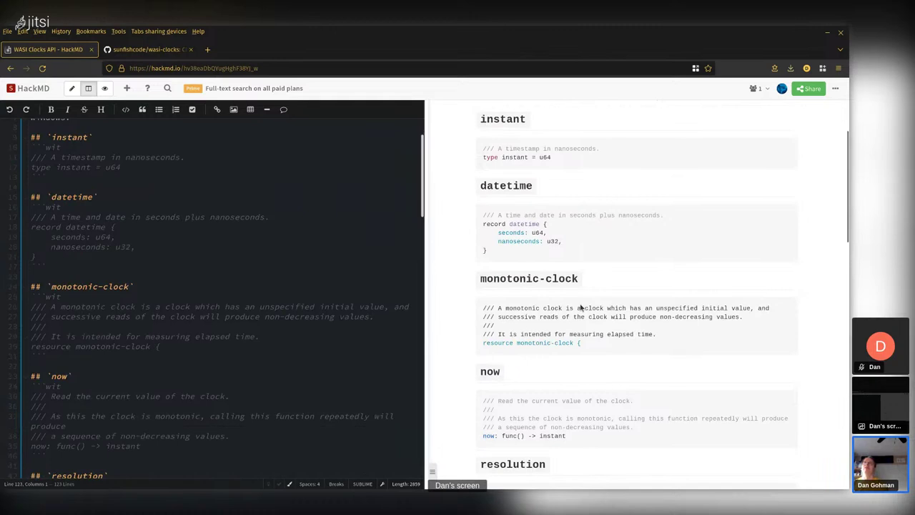
pyautogui.scroll(-1, 581, 308)
pyautogui.scroll(2, 588, 208)
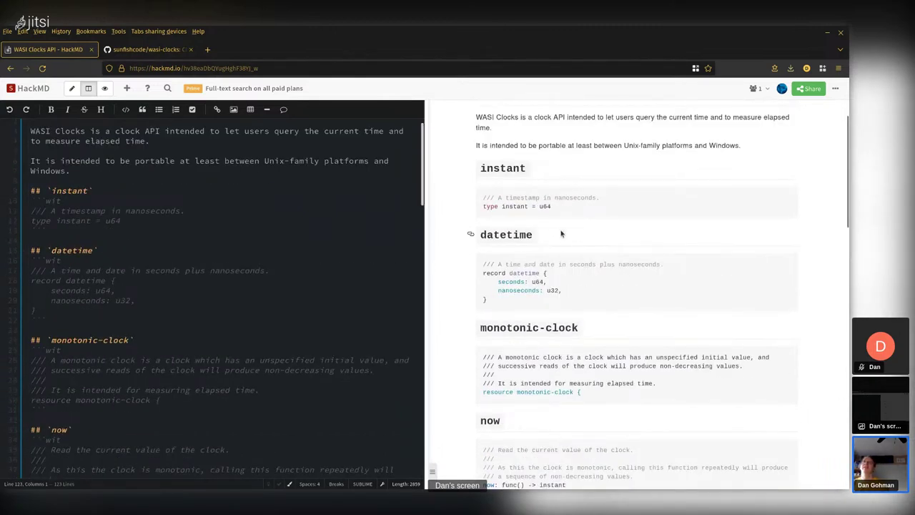
pyautogui.scroll(-2, 563, 250)
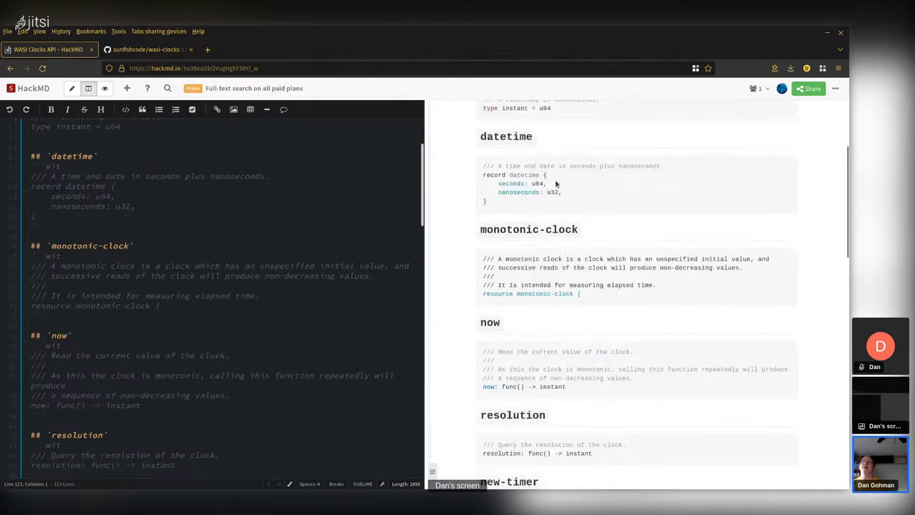
pyautogui.scroll(-1, 558, 191)
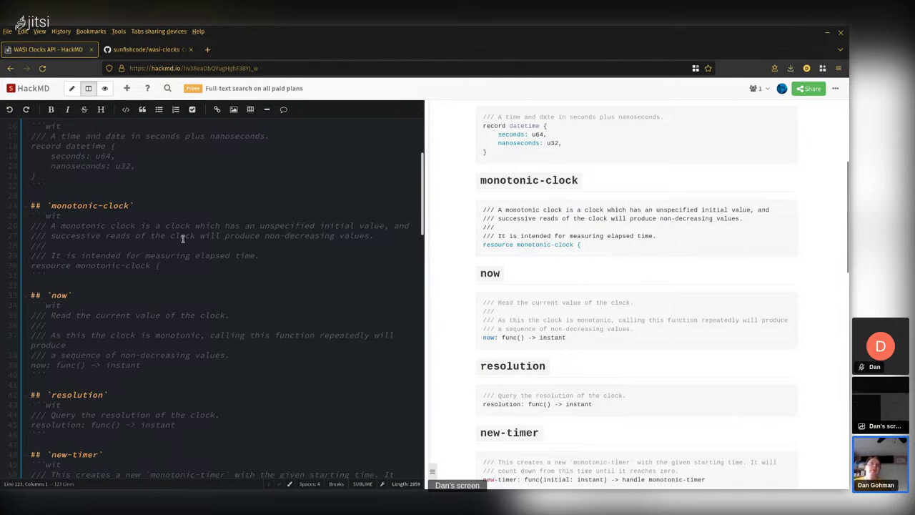
pyautogui.click(136, 265)
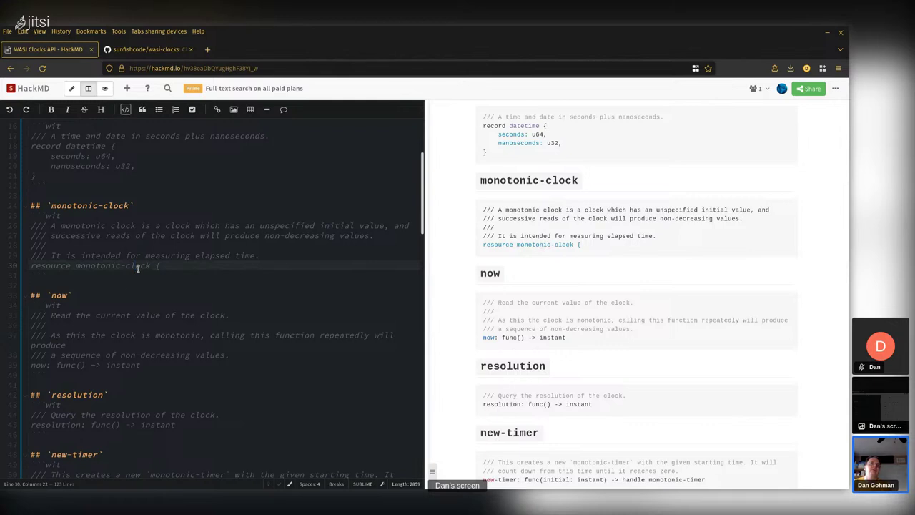
pyautogui.click(34, 366)
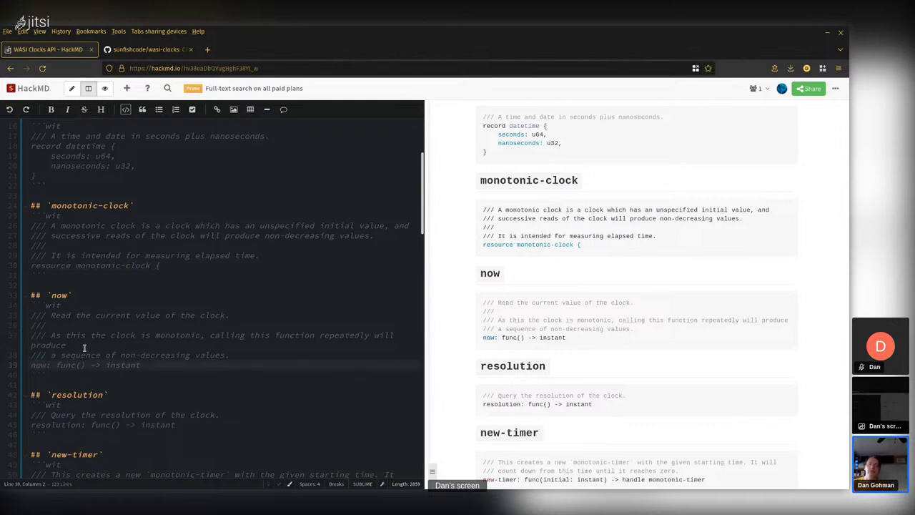
pyautogui.press('Left')
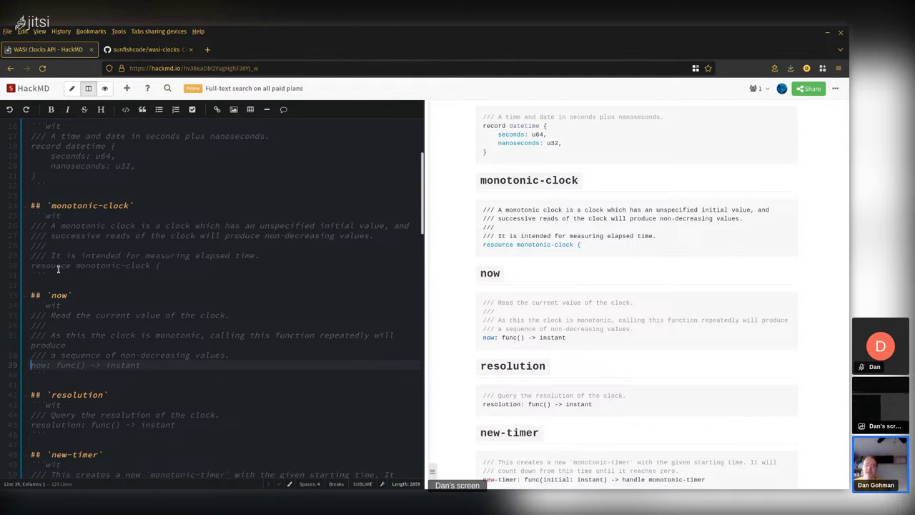
pyautogui.write('monotonic_')
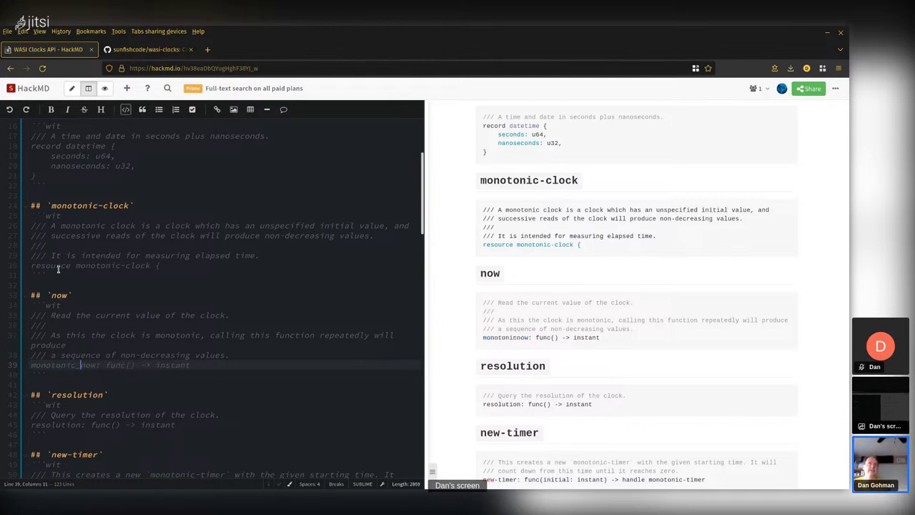
pyautogui.write('clock_')
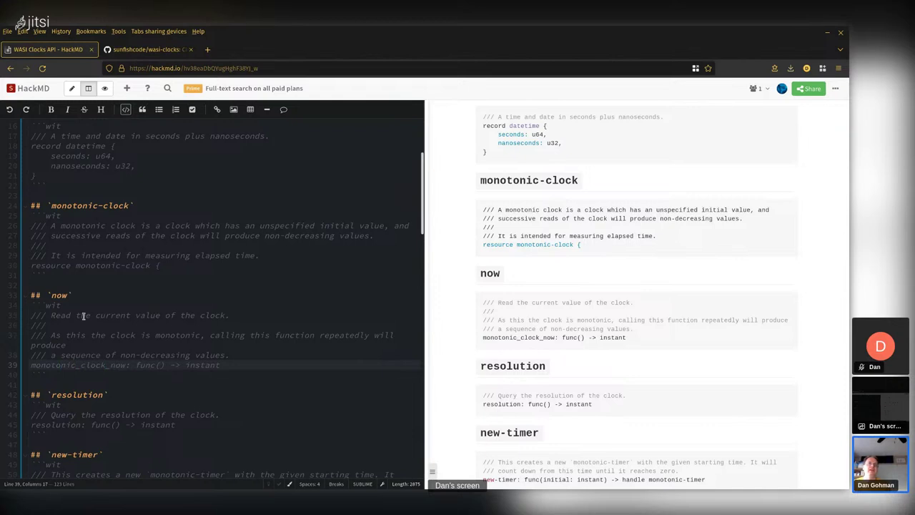
# Step: Add the parameter "clock: monotonic-clock" to the monotonic_clock_now function signature
pyautogui.click(161, 365)
pyautogui.write('clock: ')
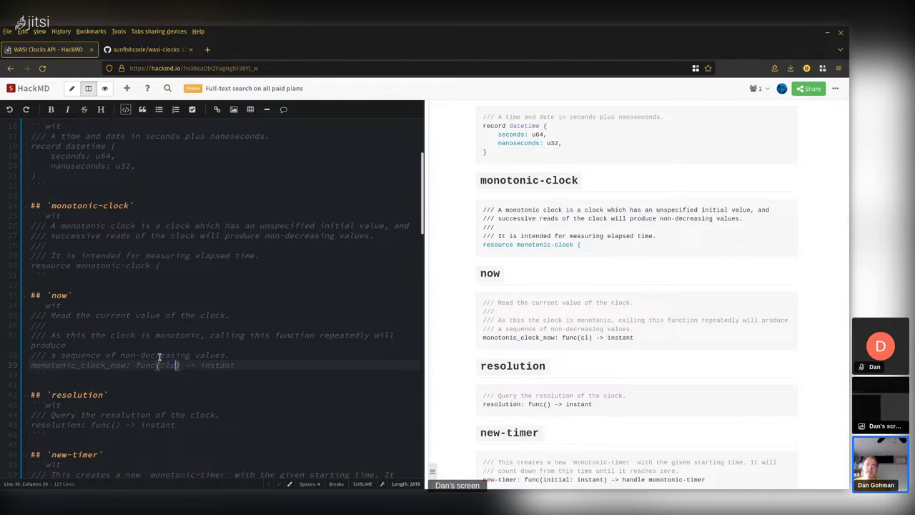
pyautogui.write('monotonic-cl')
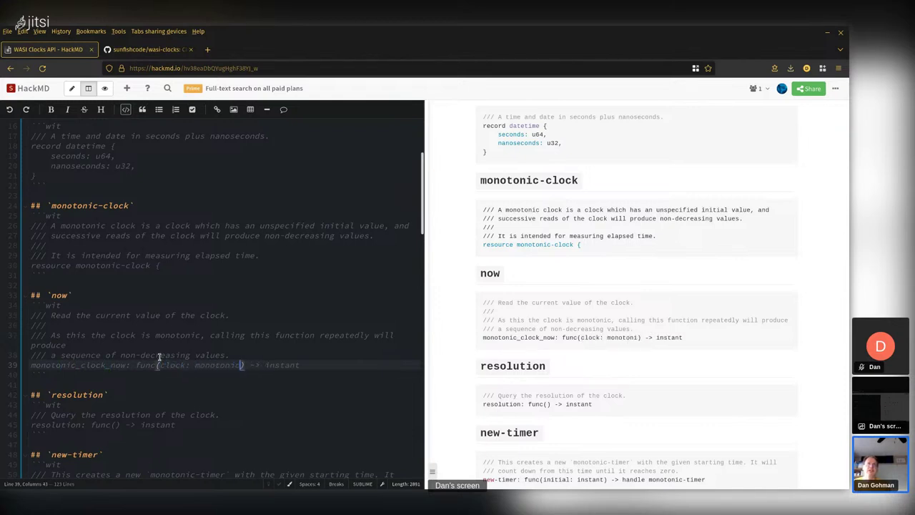
pyautogui.write('ock')
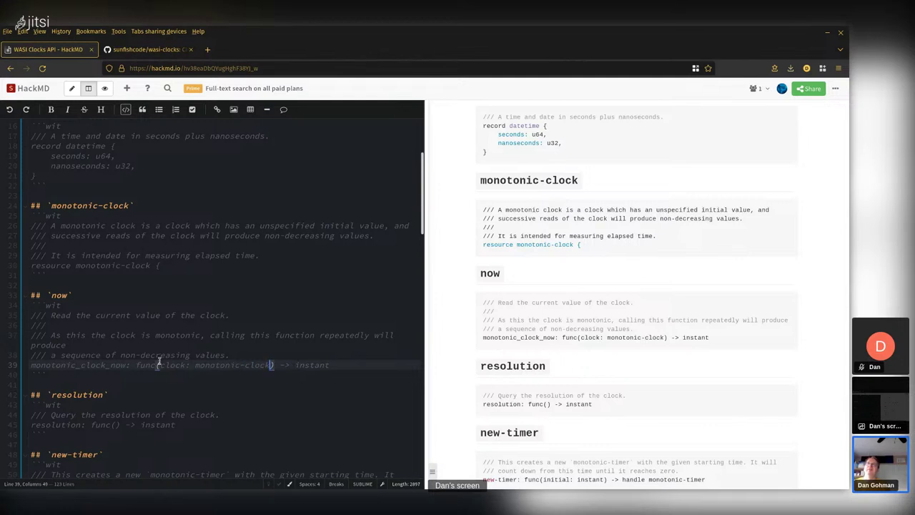
# Step: In the monotonic-clock code block, comment out the resource line with // and add "type monotonic-clock = u32" below it
pyautogui.click(27, 267)
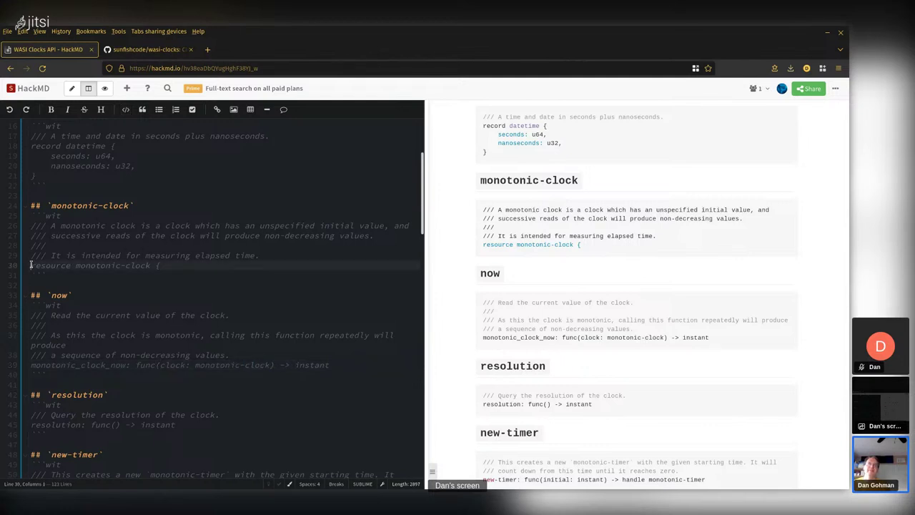
pyautogui.write('//')
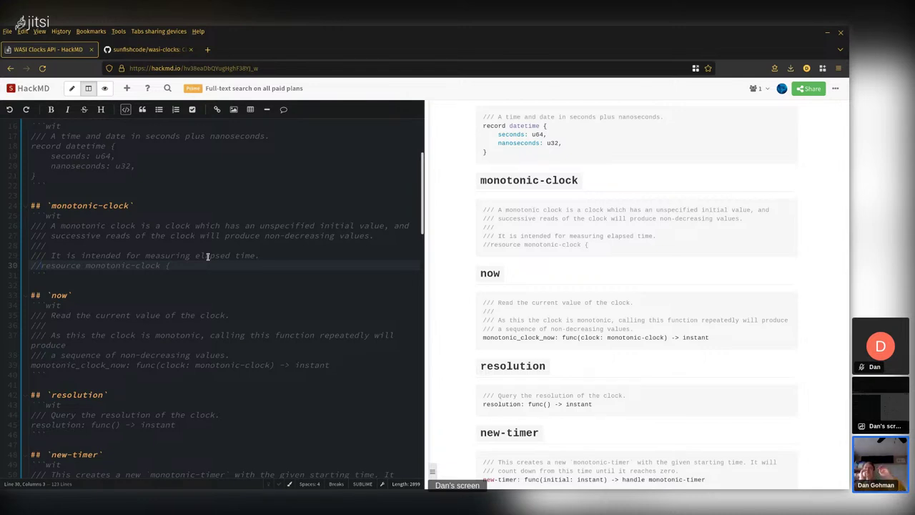
pyautogui.press('Down')
pyautogui.press('Down')
pyautogui.press('Down')
pyautogui.press('Up')
pyautogui.press('Up')
pyautogui.press('Up')
pyautogui.press('End')
pyautogui.press('Return')
pyautogui.write('type monotonic-cl')
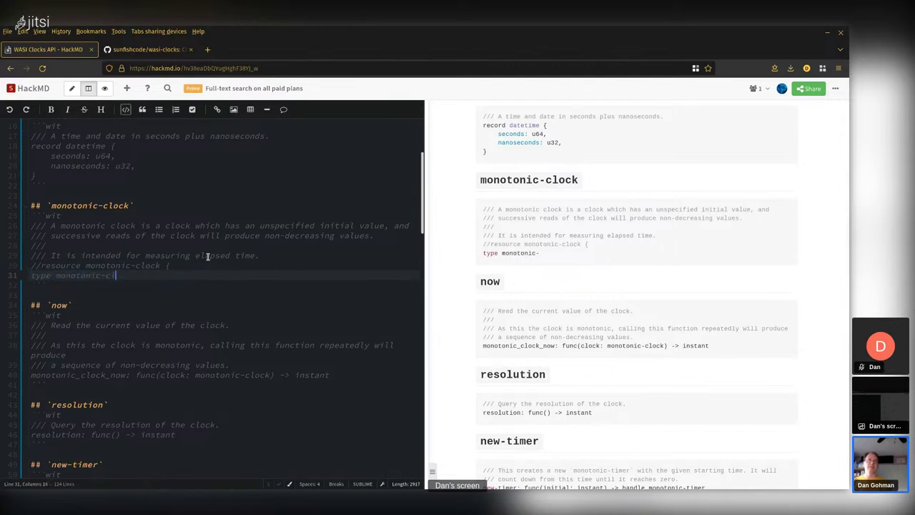
pyautogui.write('ock = u32')
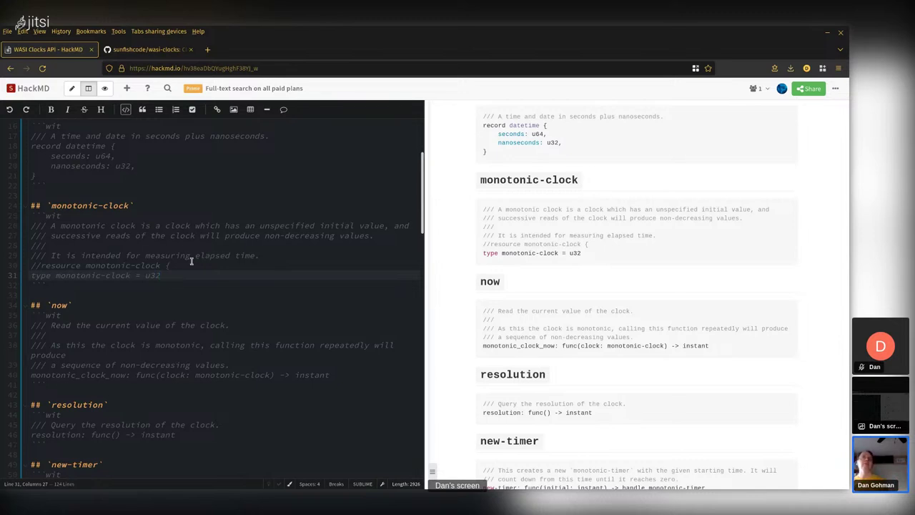
# Step: Comment out the closing brace of the monotonic-clock resource with // in the code block below the new-timer section
pyautogui.click(270, 268)
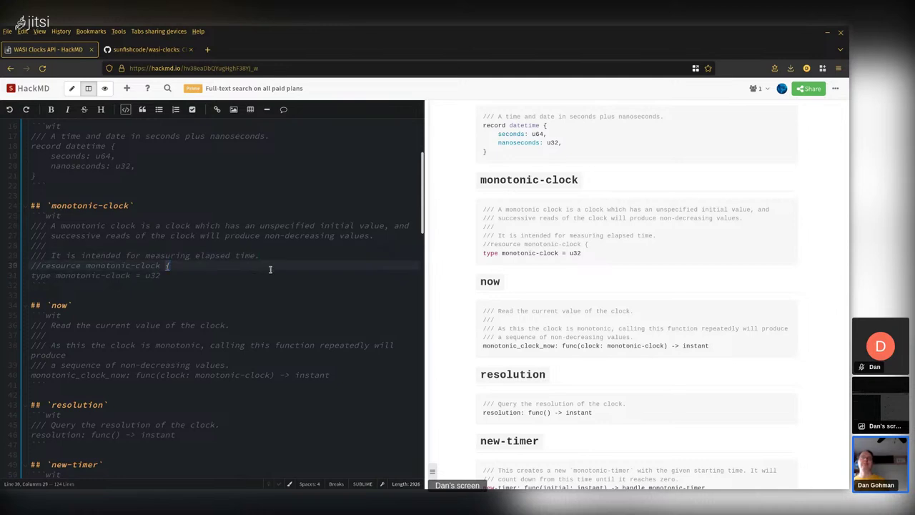
pyautogui.scroll(-1, 242, 294)
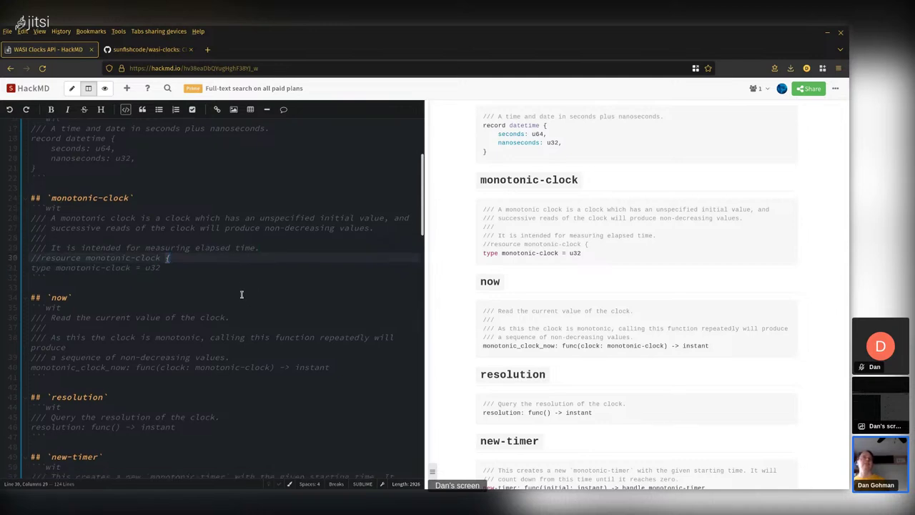
pyautogui.scroll(-3, 242, 294)
pyautogui.click(31, 433)
pyautogui.write('//')
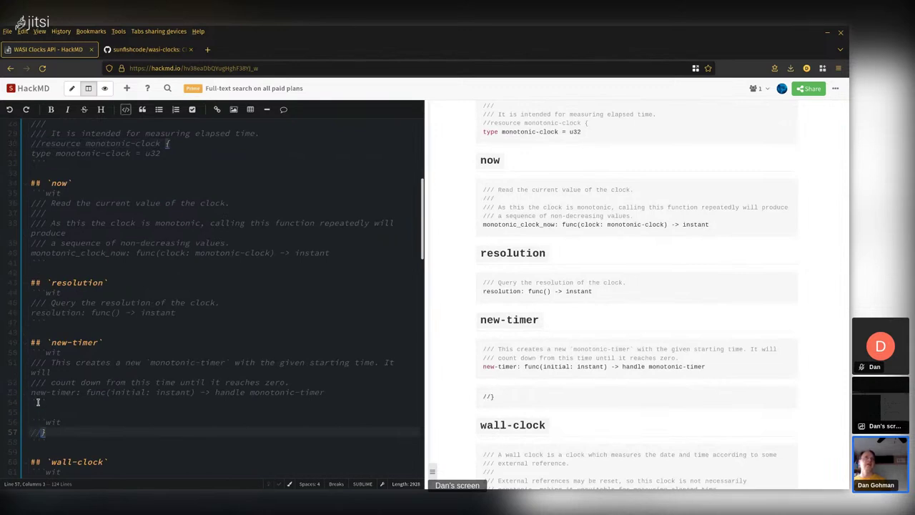
# Step: Rename the function in the monotonic clock's resolution section to monotonic_clock_resolution
pyautogui.click(31, 313)
pyautogui.write('monotonic_')
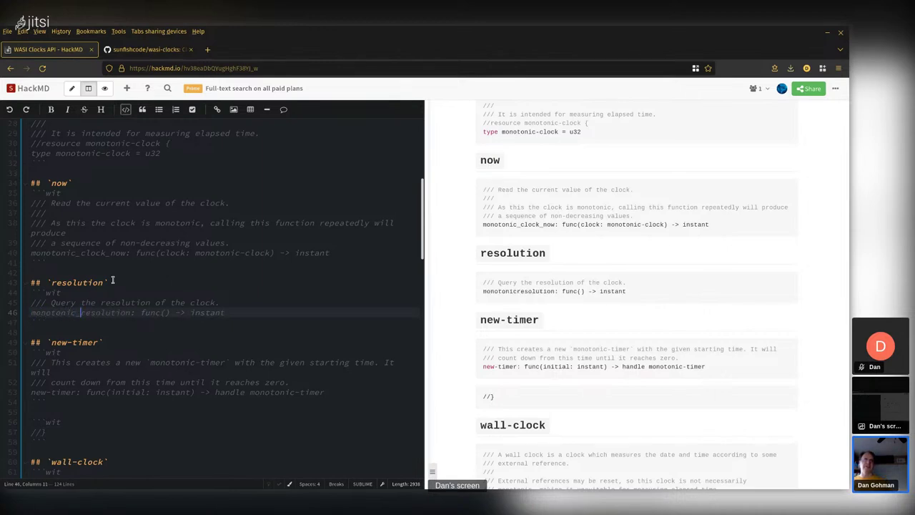
pyautogui.write('clock_now_')
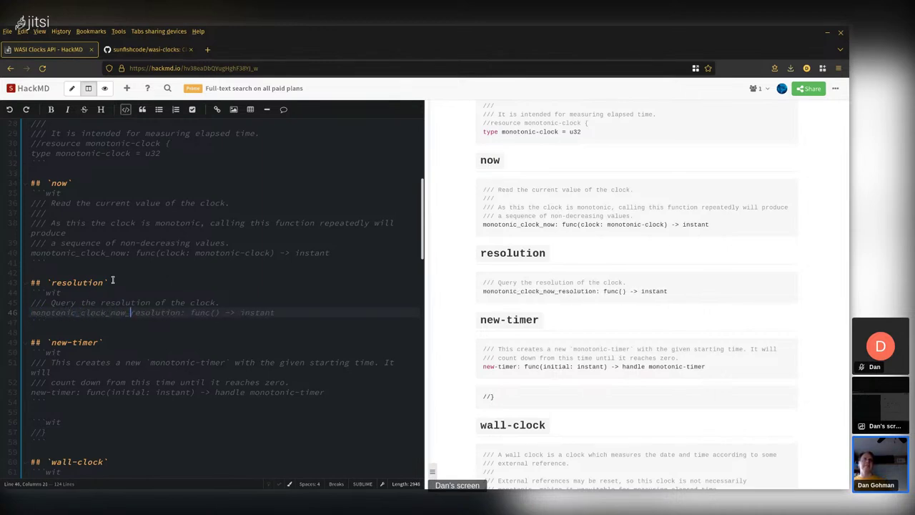
pyautogui.press('BackSpace')
pyautogui.press('BackSpace')
pyautogui.press('BackSpace')
pyautogui.press('BackSpace')
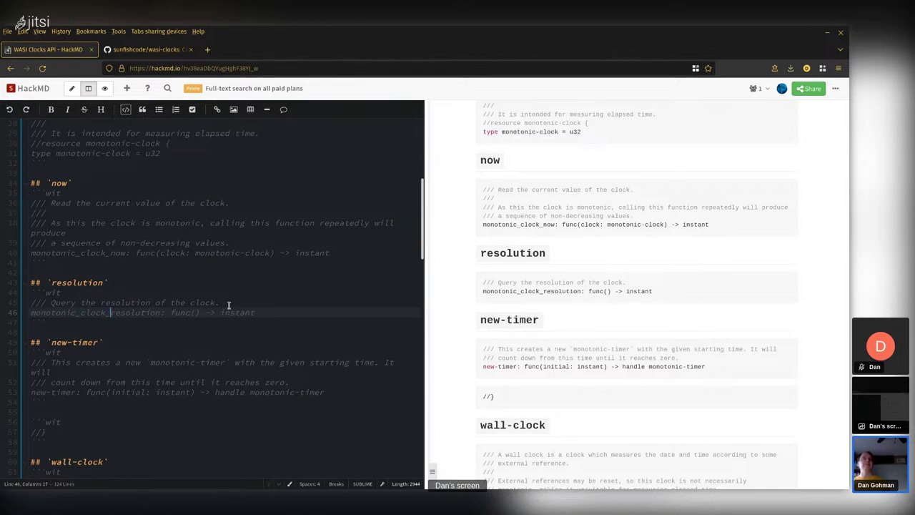
pyautogui.click(253, 310)
# Step: Review the whole document from new-timer through wall-clock and monotonic-timer to expiration, and the opening sections, for remaining resource-style definitions
pyautogui.scroll(-2, 219, 334)
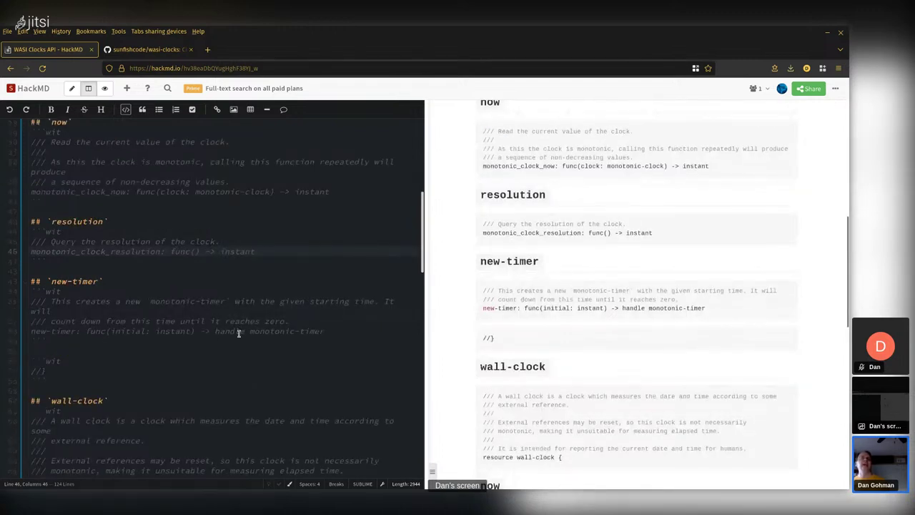
pyautogui.click(239, 339)
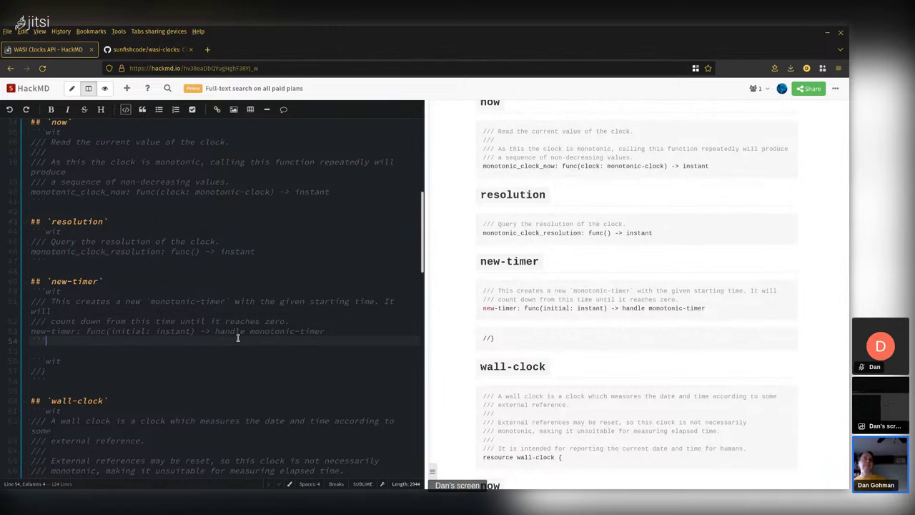
pyautogui.scroll(-5, 203, 336)
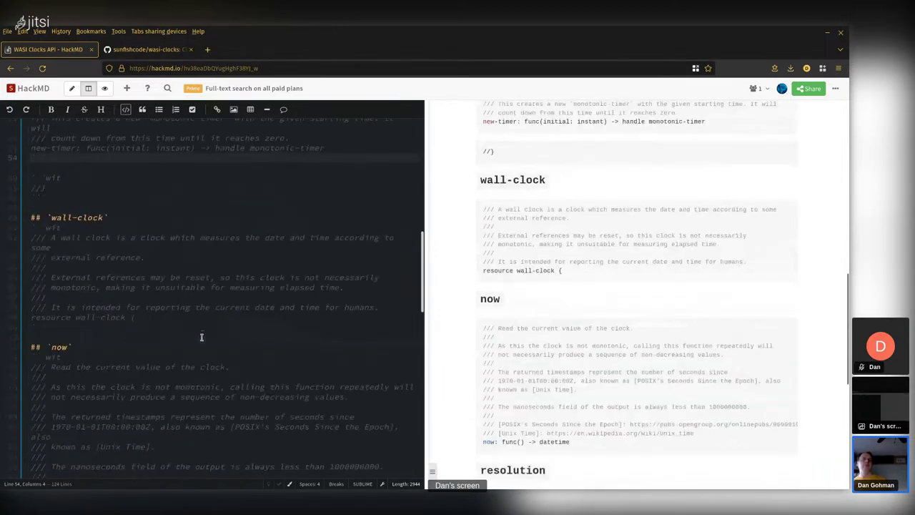
pyautogui.scroll(-6, 202, 337)
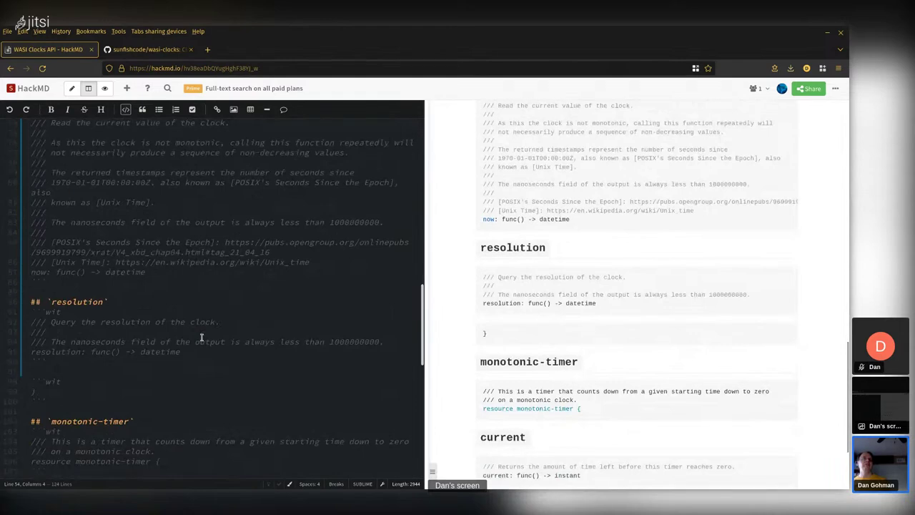
pyautogui.scroll(-6, 204, 339)
pyautogui.scroll(10, 203, 341)
pyautogui.scroll(6, 202, 341)
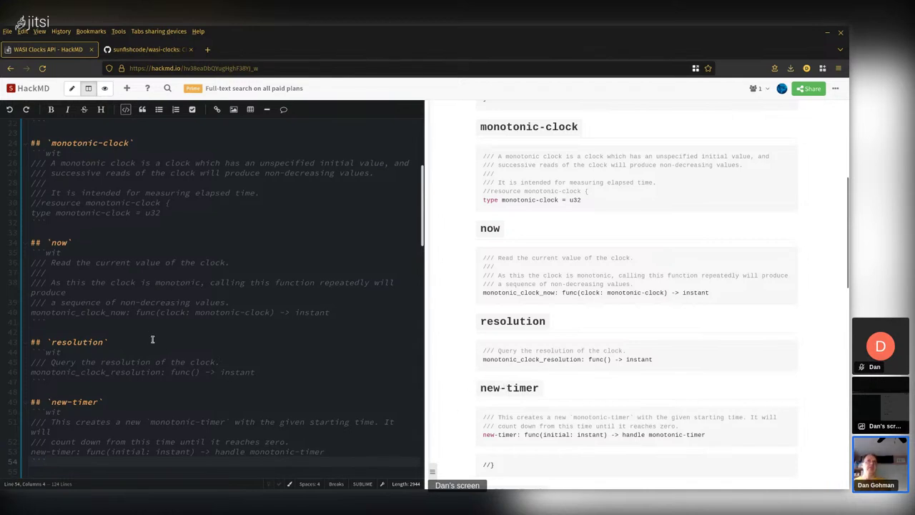
pyautogui.scroll(-3, 153, 340)
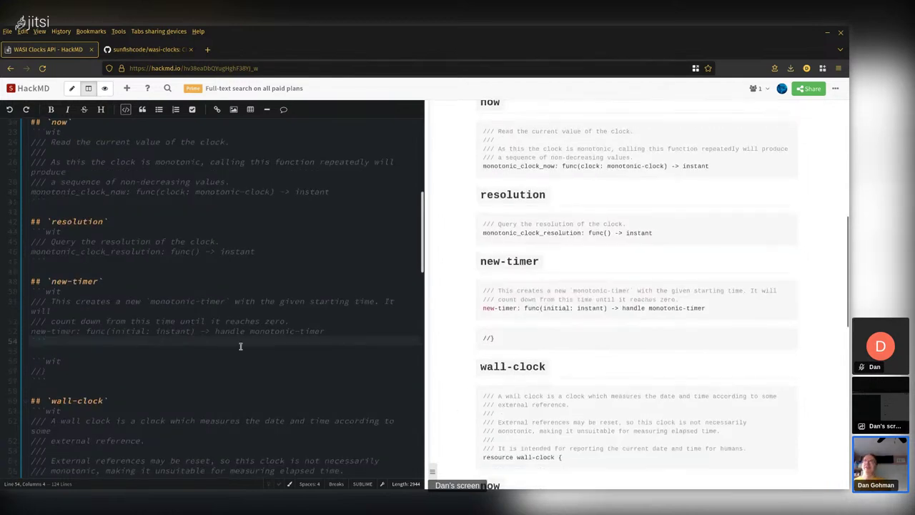
pyautogui.click(33, 332)
pyautogui.scroll(-4, 83, 353)
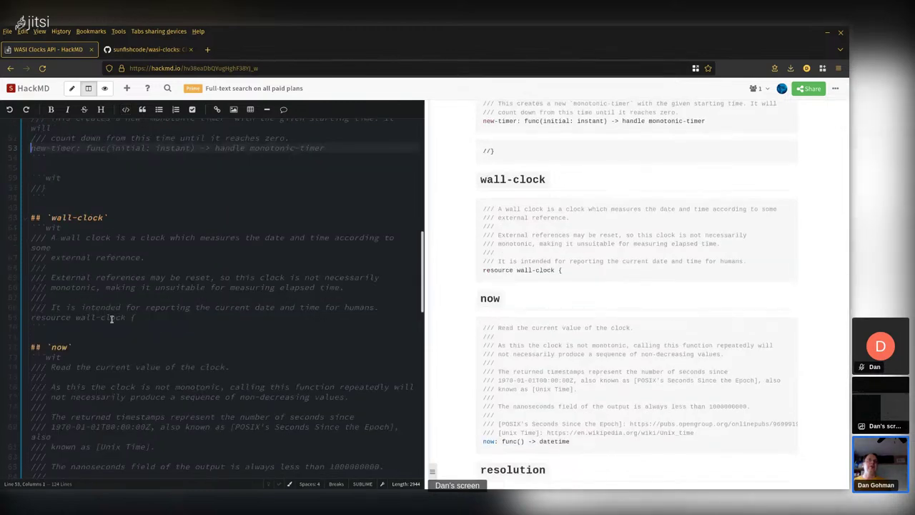
pyautogui.scroll(-4, 111, 320)
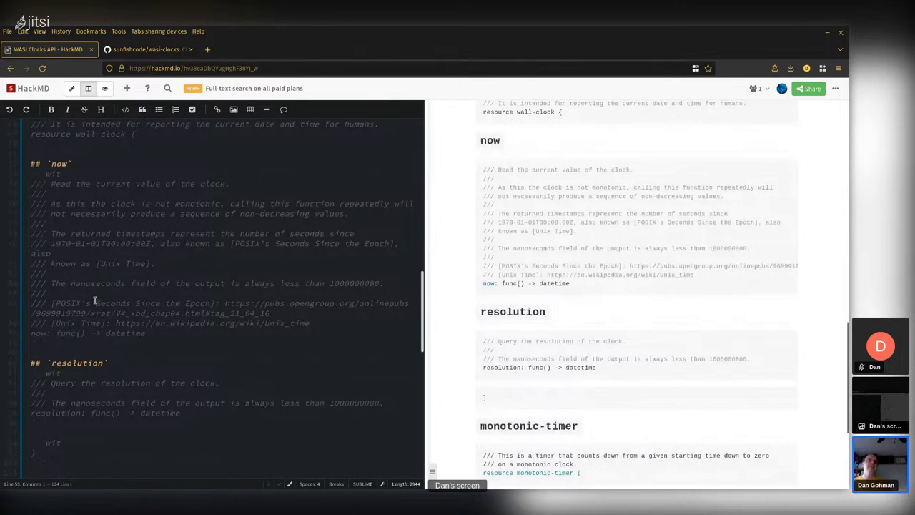
pyautogui.scroll(-7, 100, 314)
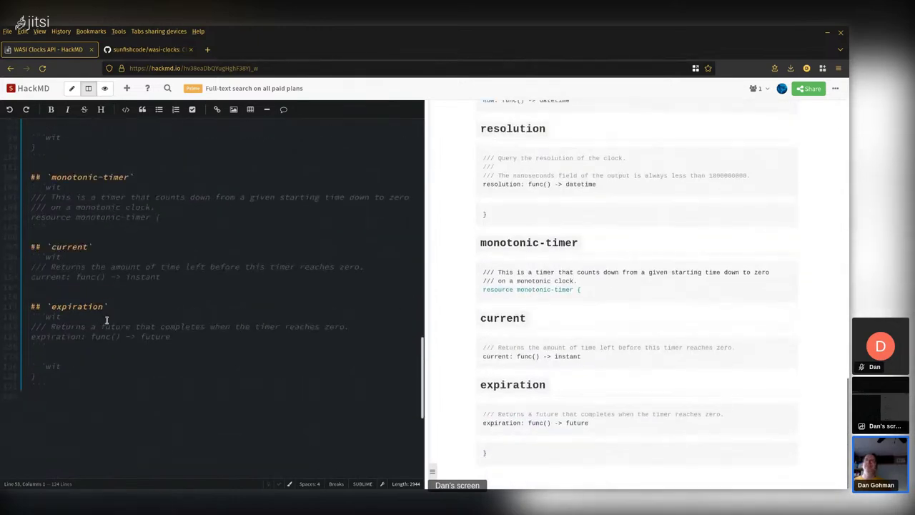
pyautogui.scroll(18, 190, 293)
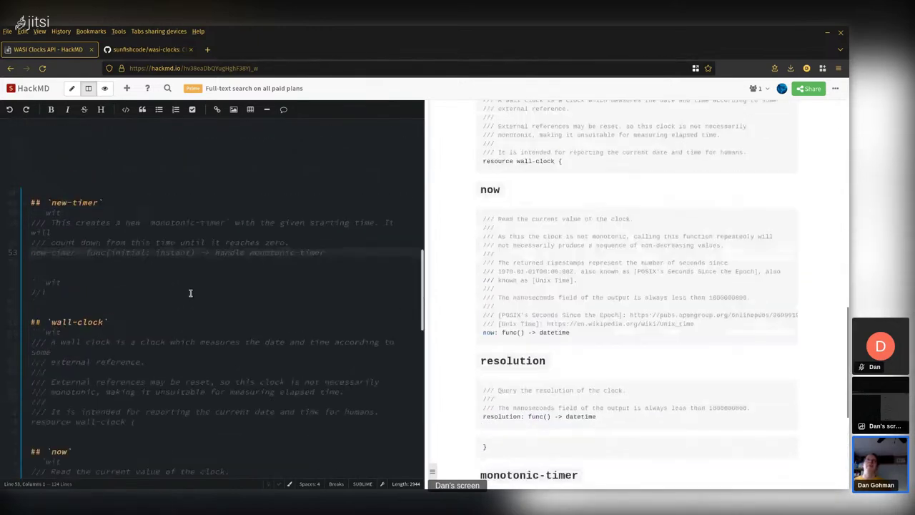
pyautogui.scroll(5, 190, 294)
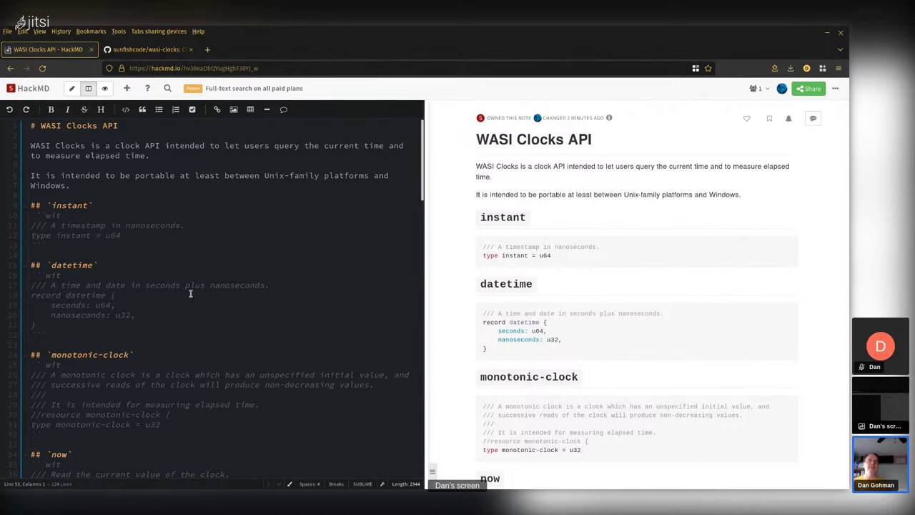
pyautogui.scroll(-3, 191, 293)
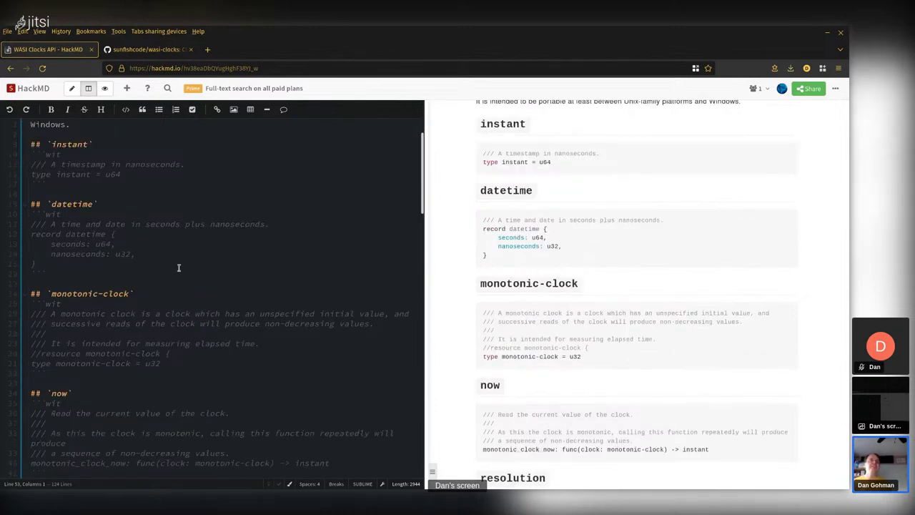
pyautogui.scroll(-1, 180, 268)
pyautogui.scroll(-5, 180, 268)
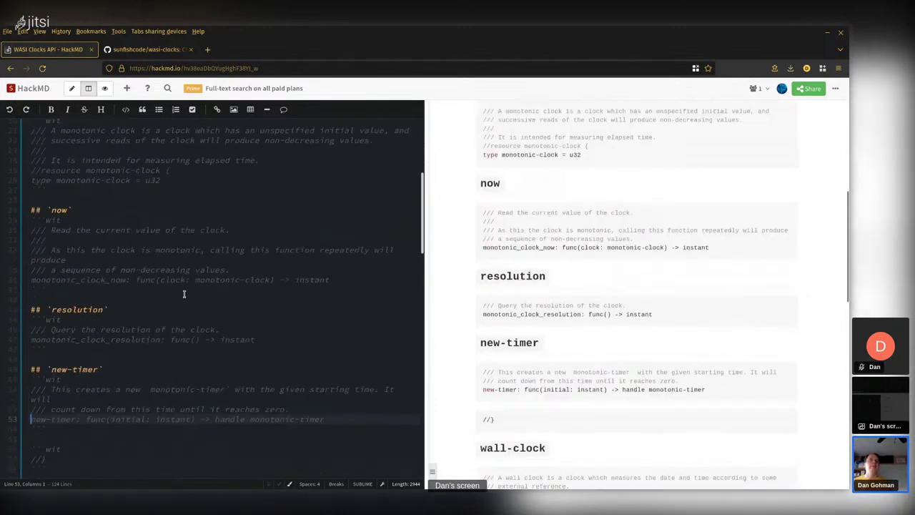
# Step: Widen the editor pane so the long comment line in the monotonic clock's now section fits on one line
pyautogui.click(209, 240)
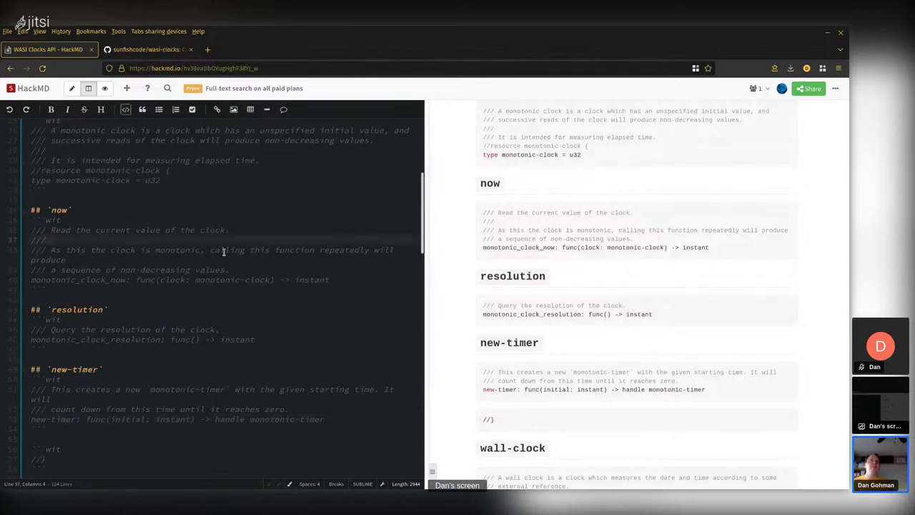
pyautogui.click(232, 251)
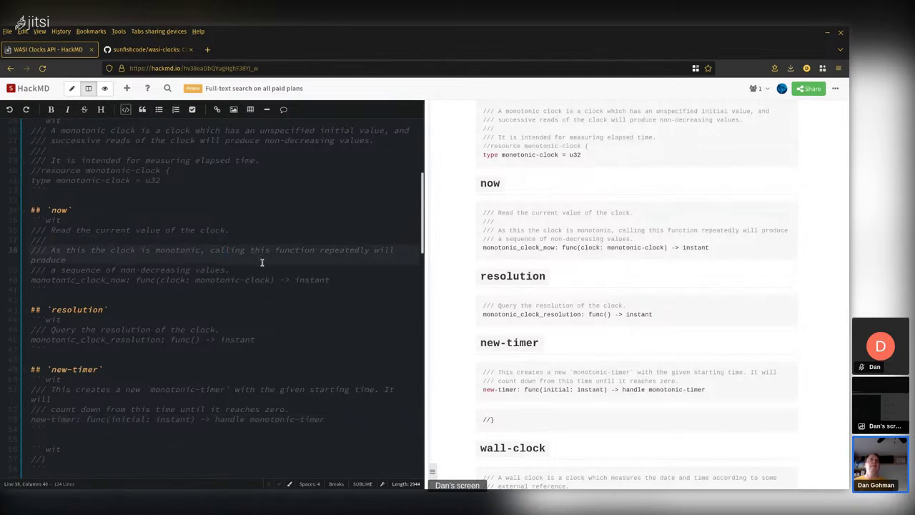
pyautogui.click(229, 270)
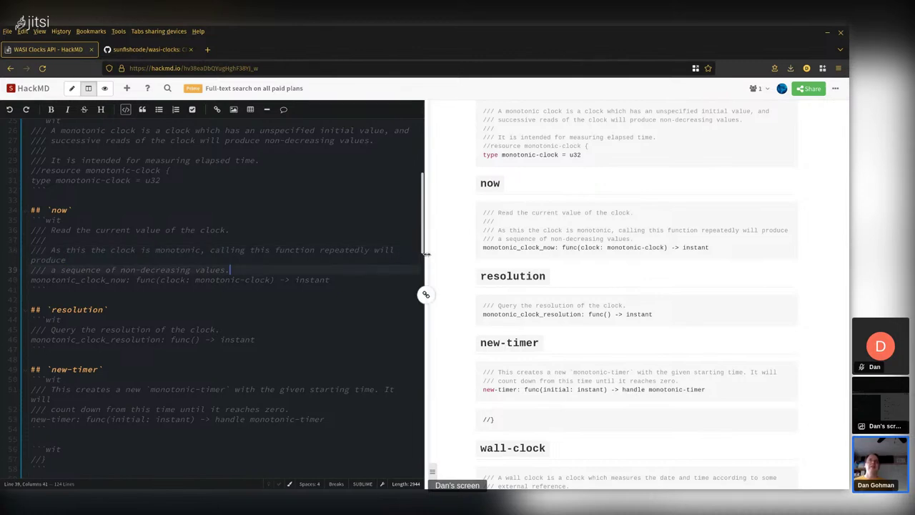
pyautogui.moveTo(425, 254); pyautogui.dragTo(503, 254)
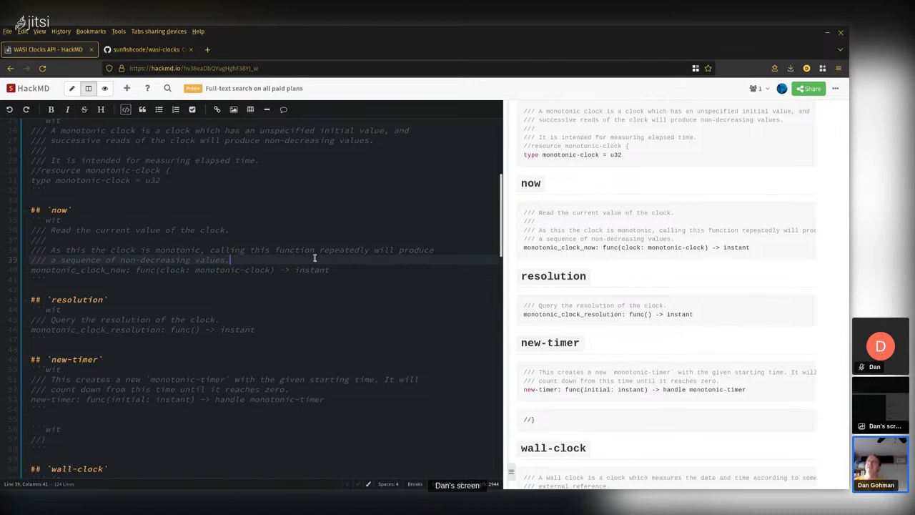
# Step: Below the monotonic clock's resolution description, add an empty /// line and the comment "/// TODO: Look up what the resolution means."
pyautogui.click(267, 320)
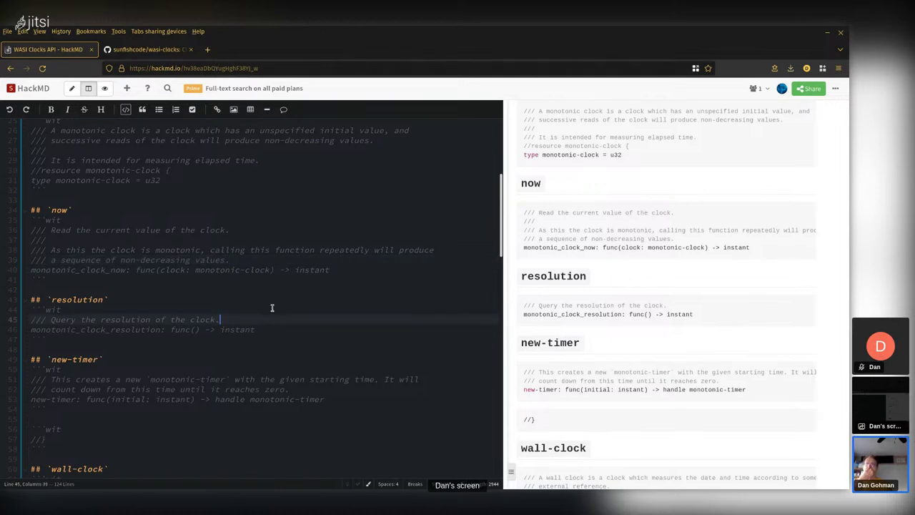
pyautogui.press('Return')
pyautogui.write('///')
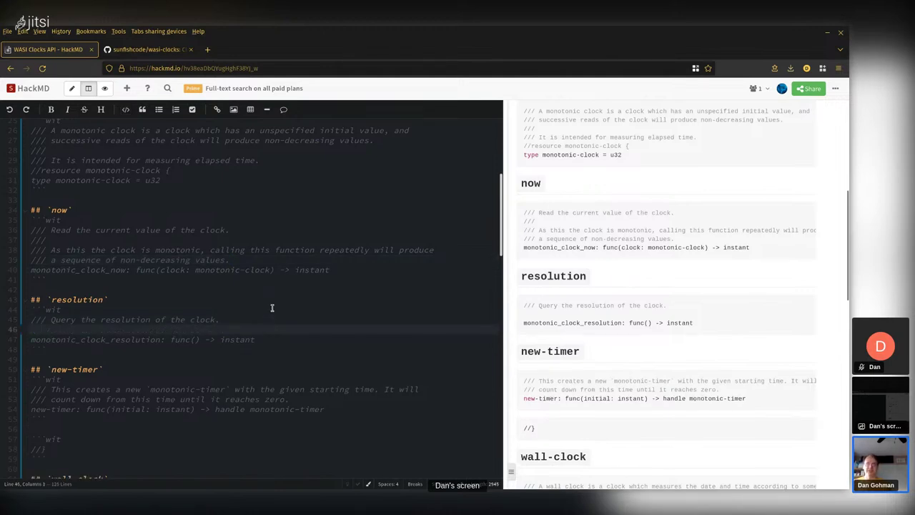
pyautogui.press('Return')
pyautogui.write('///')
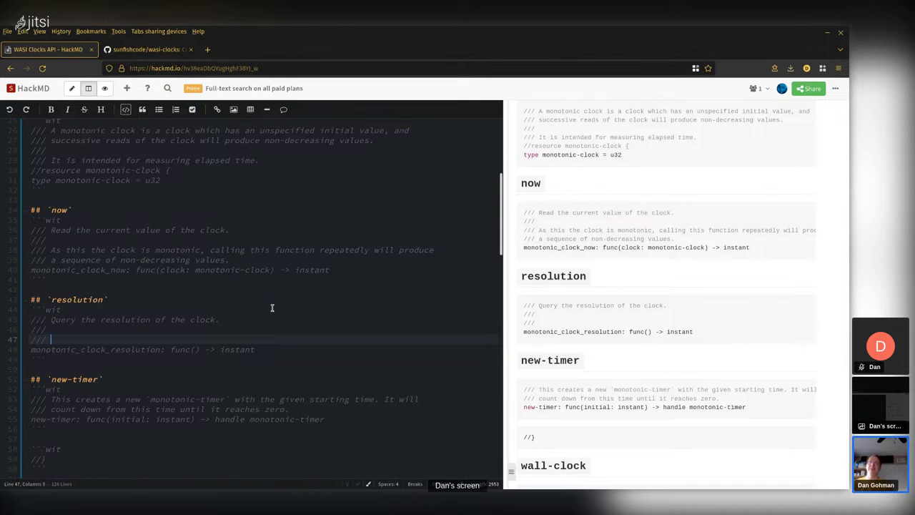
pyautogui.write('TODO: Look up what the resolution means.')
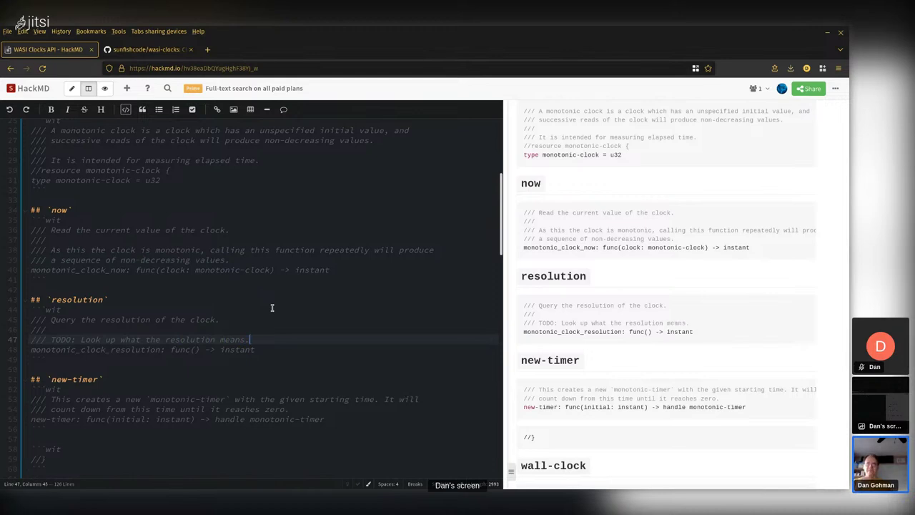
# Step: Rename the function in the wall clock's now section to wall_clock_now
pyautogui.scroll(-8, 272, 307)
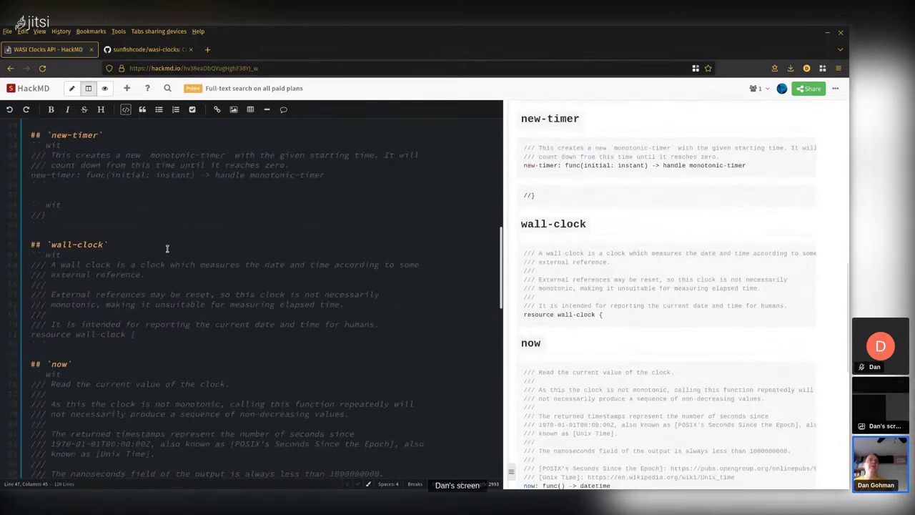
pyautogui.click(231, 265)
pyautogui.click(236, 279)
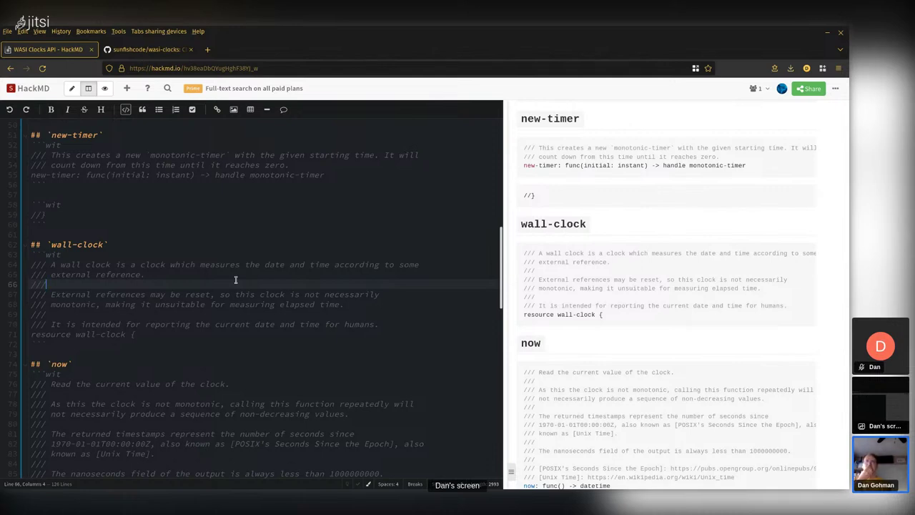
pyautogui.click(275, 335)
pyautogui.click(276, 294)
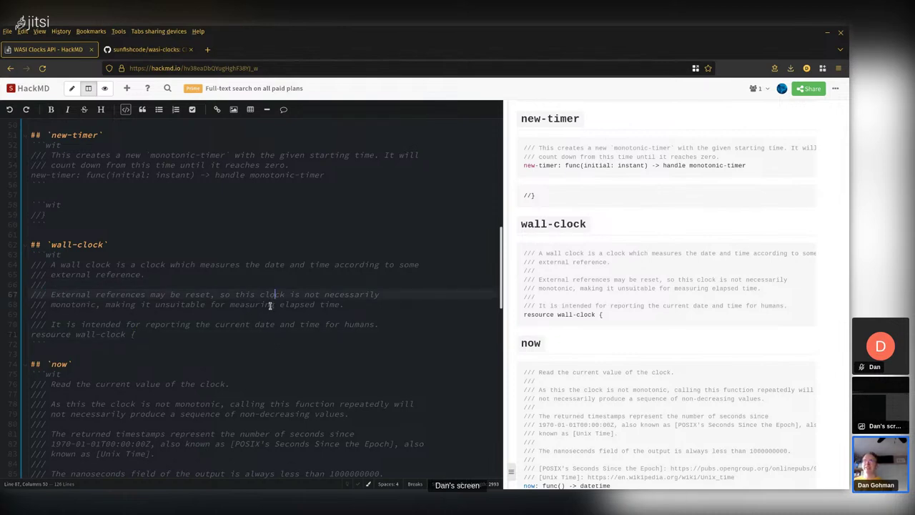
pyautogui.scroll(-3, 270, 305)
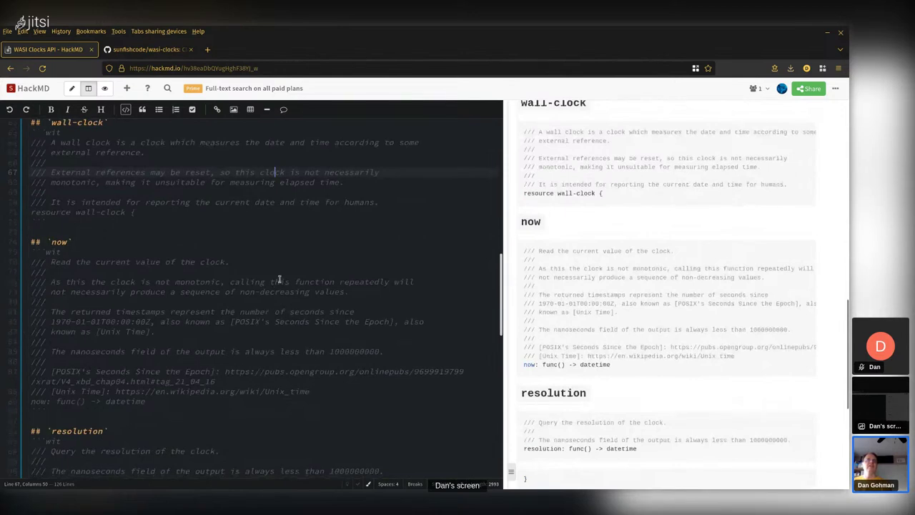
pyautogui.click(280, 271)
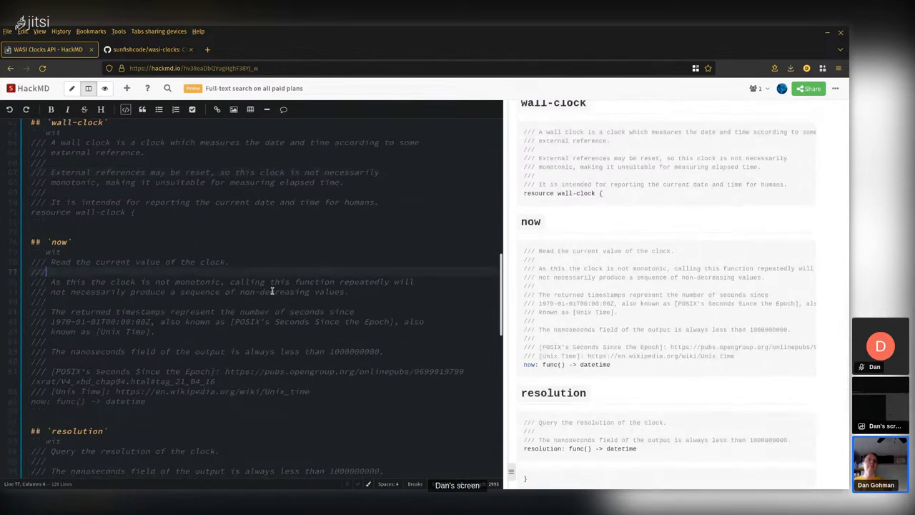
pyautogui.click(33, 401)
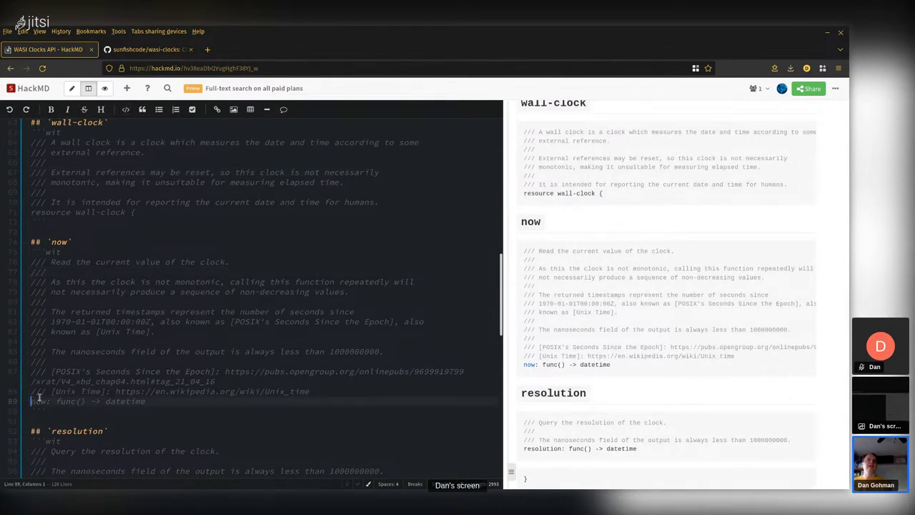
pyautogui.write('wall_clock_')
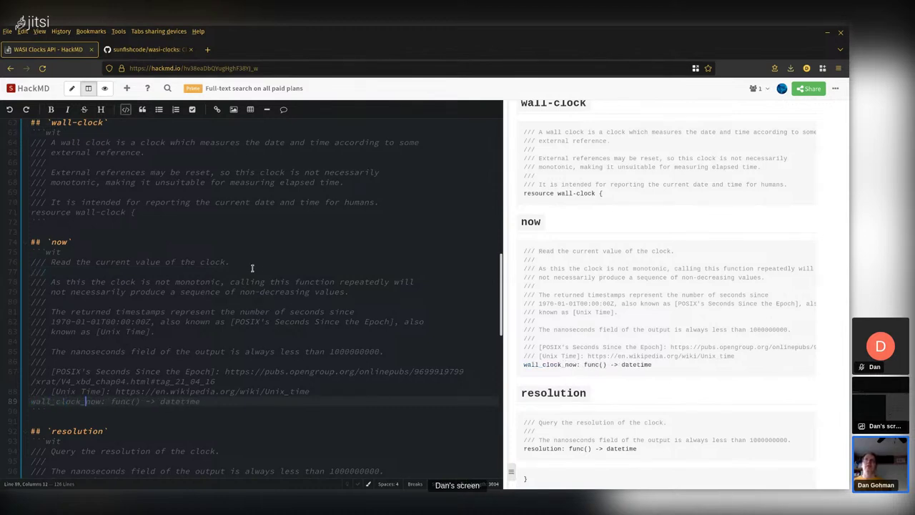
pyautogui.click(194, 263)
pyautogui.press('End')
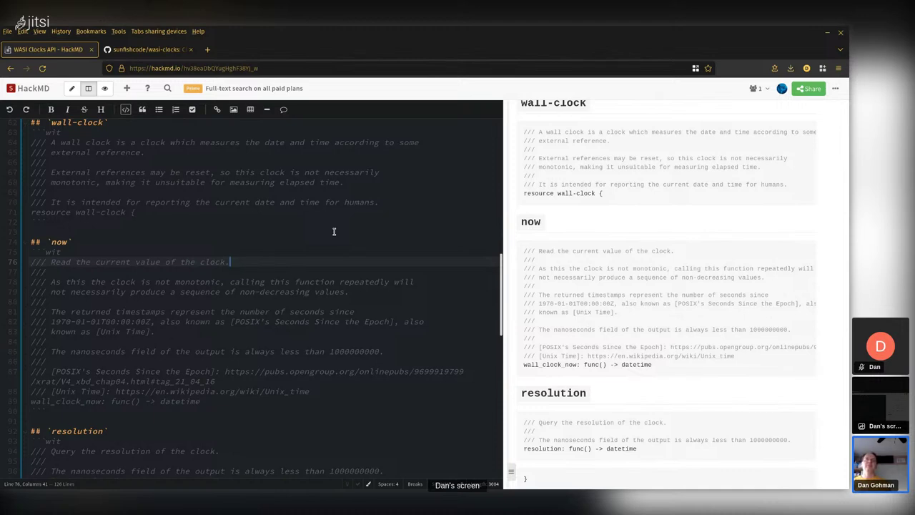
pyautogui.click(307, 372)
pyautogui.click(315, 391)
pyautogui.click(319, 404)
pyautogui.click(325, 395)
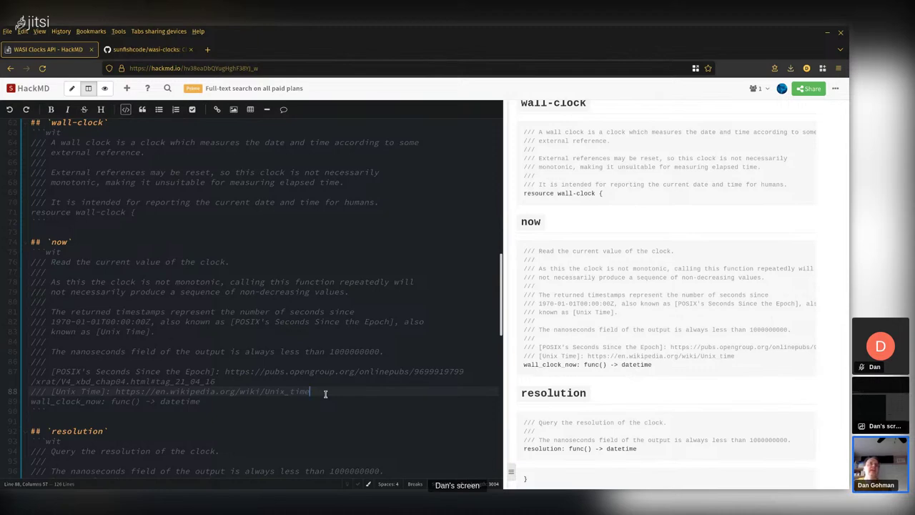
# Step: Below the monotonic clock's now description, add an empty /// line and the comment "/// TODO: What should happen if the clock ever overflows?"
pyautogui.scroll(15, 325, 394)
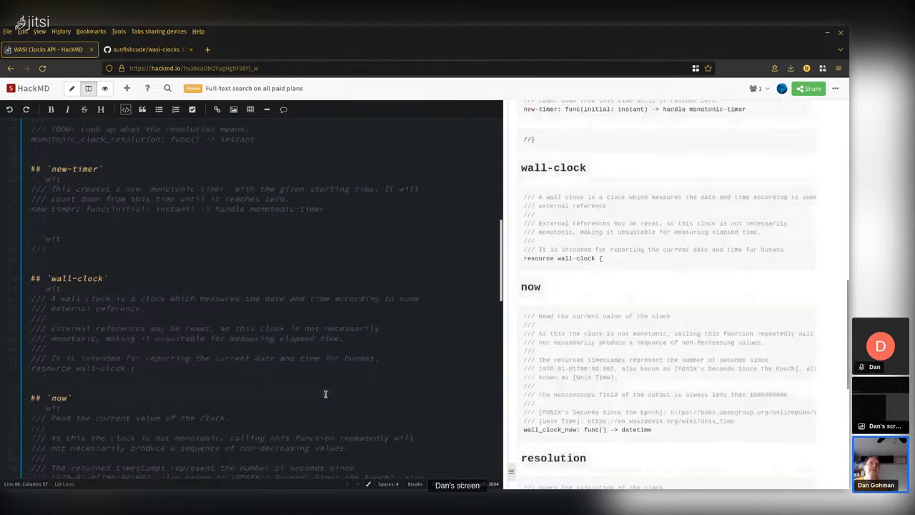
pyautogui.click(373, 320)
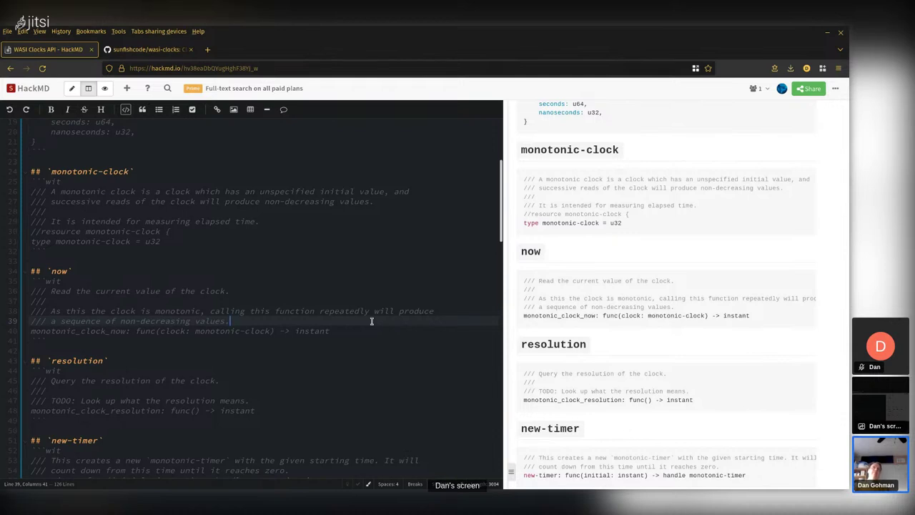
pyautogui.press('Return')
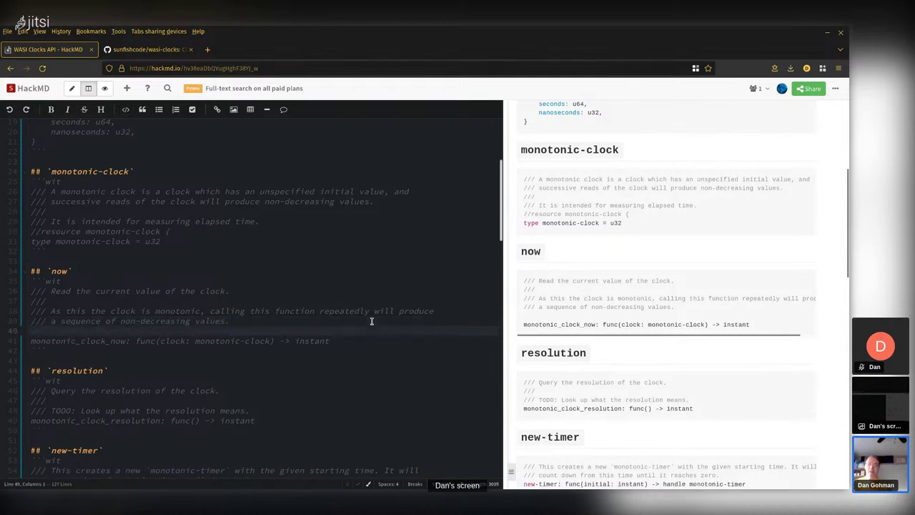
pyautogui.write('///')
pyautogui.press('Return')
pyautogui.write('///')
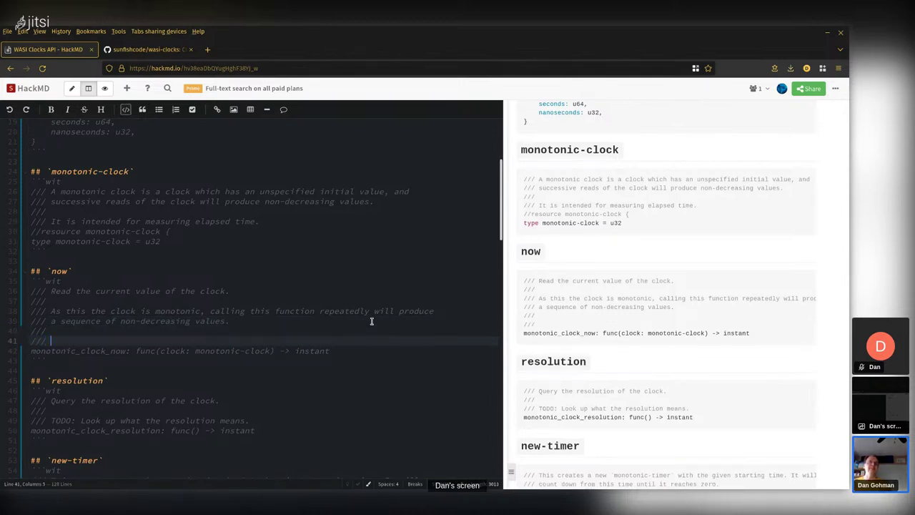
pyautogui.write(' TODO:')
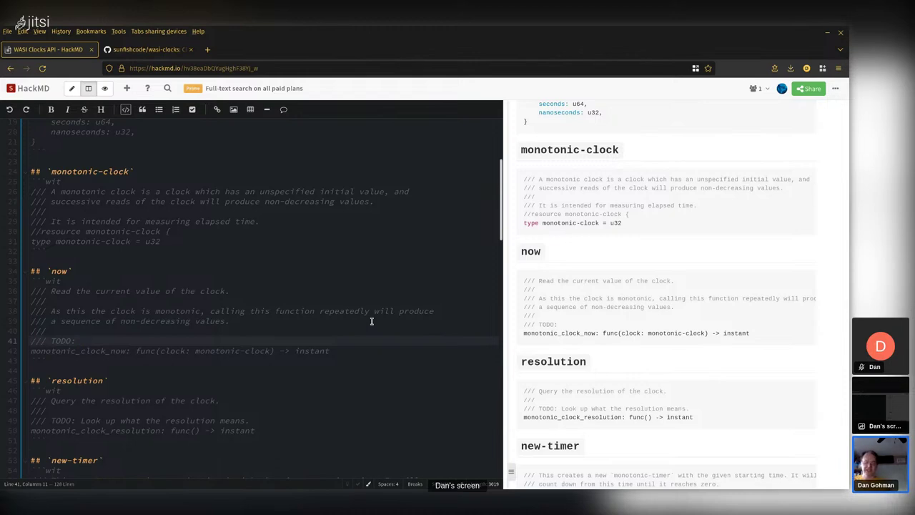
pyautogui.write('What should happen fi')
pyautogui.press('BackSpace')
pyautogui.press('BackSpace')
pyautogui.write('if the clock ever overflows?')
# Step: Below the wall clock's resolution description, add an empty /// line and the comment "/// TODO: As above, look up what resolution means."
pyautogui.scroll(-4, 351, 351)
pyautogui.scroll(-5, 353, 351)
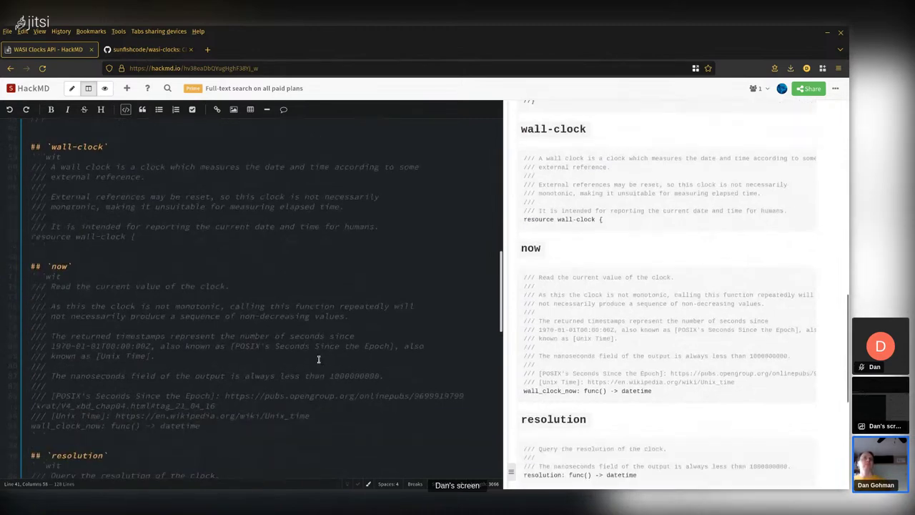
pyautogui.scroll(-3, 319, 360)
pyautogui.click(318, 351)
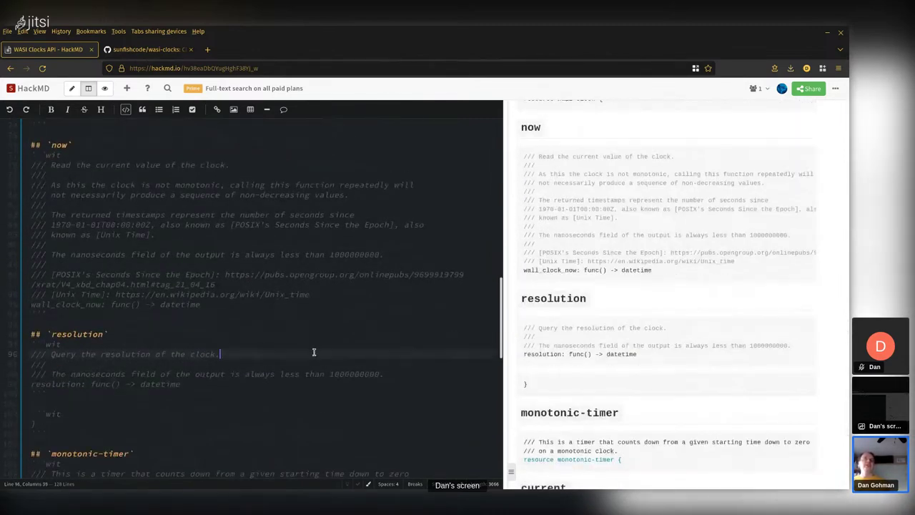
pyautogui.click(413, 376)
pyautogui.press('Return')
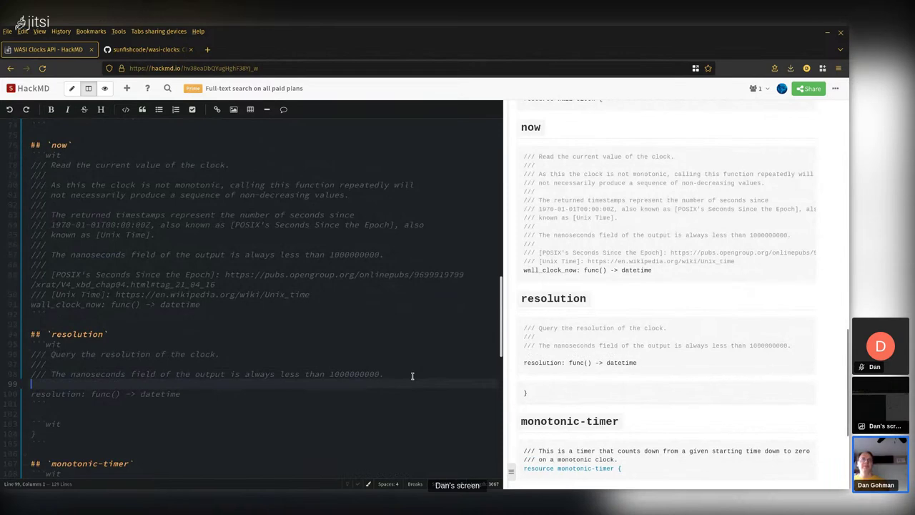
pyautogui.write('///')
pyautogui.press('Return')
pyautogui.write('/// ')
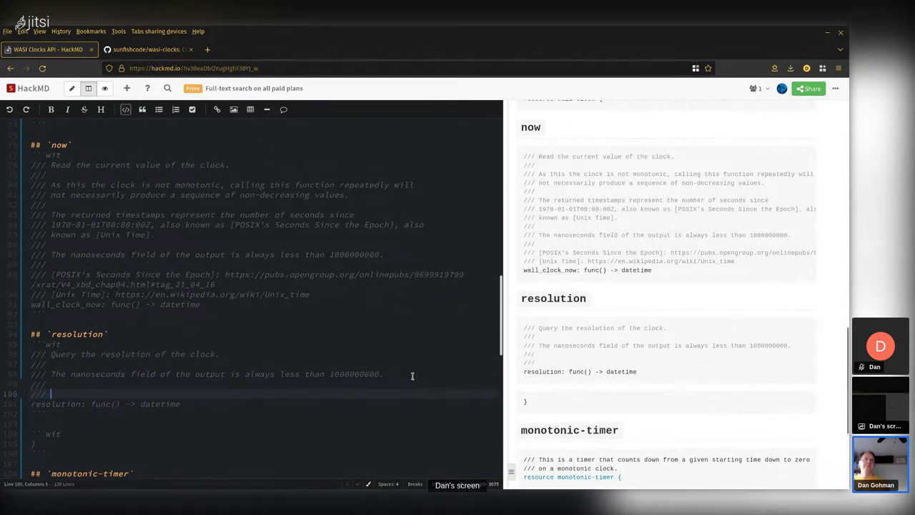
pyautogui.write('TODO: As asbo')
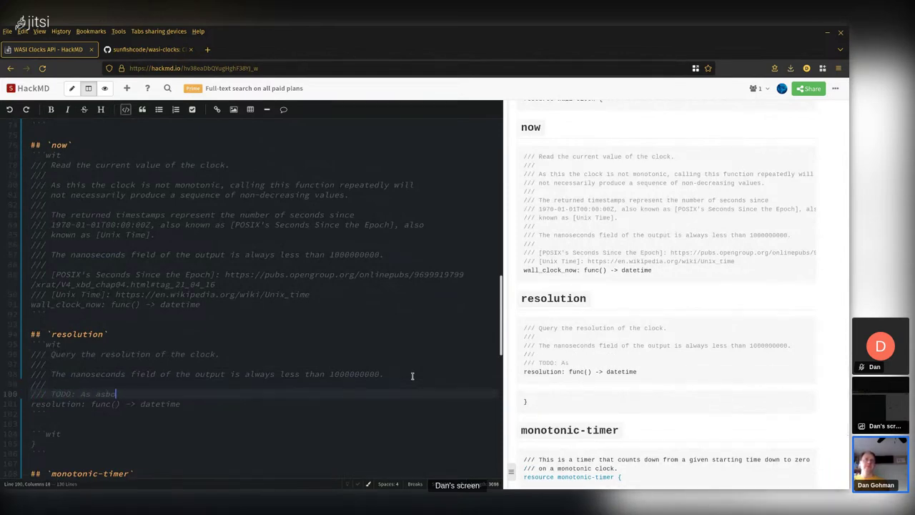
pyautogui.press('BackSpace')
pyautogui.press('BackSpace')
pyautogui.write('bove, look up what resolution c')
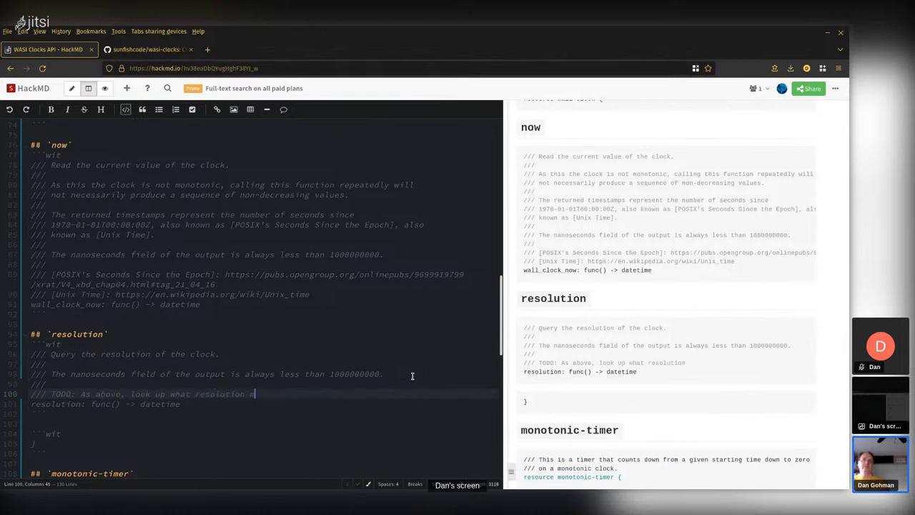
pyautogui.press('BackSpace')
pyautogui.write('means.')
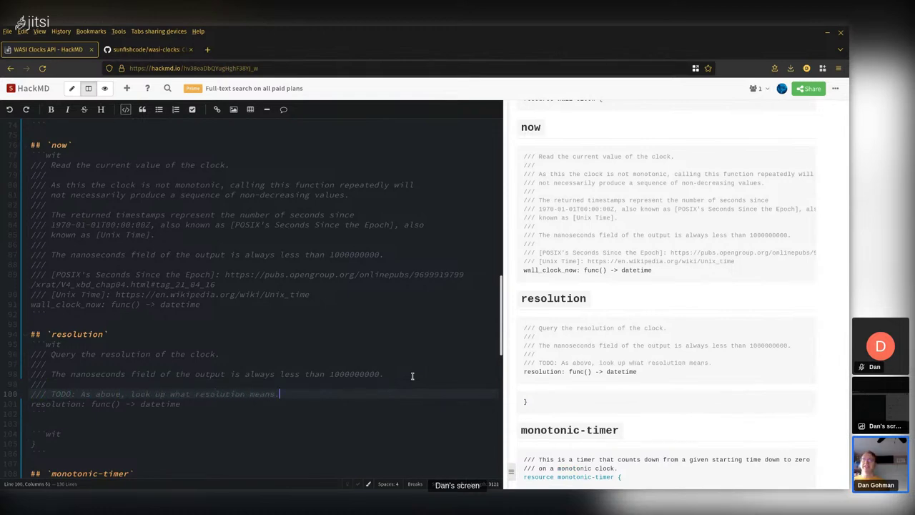
# Step: Review the monotonic-timer, current and expiration sections, and go back over the wall-clock definitions
pyautogui.scroll(-3, 343, 360)
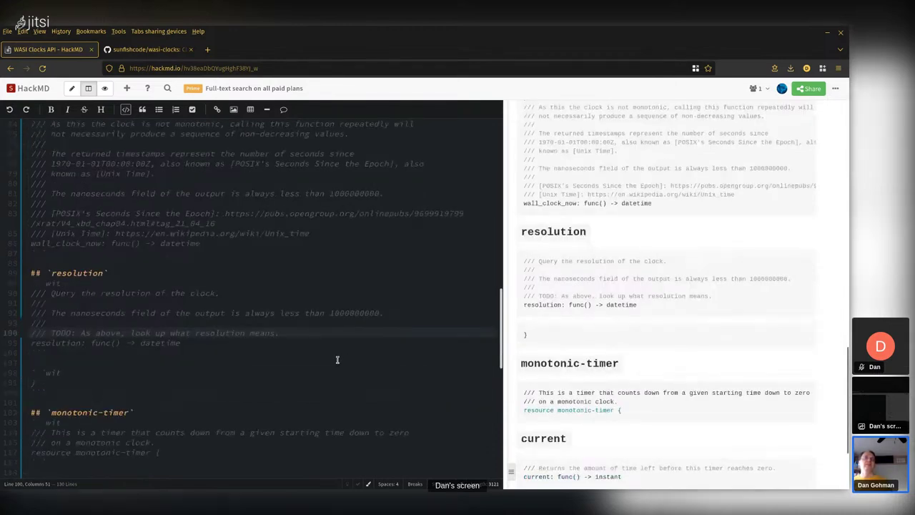
pyautogui.scroll(-2, 325, 357)
pyautogui.click(316, 324)
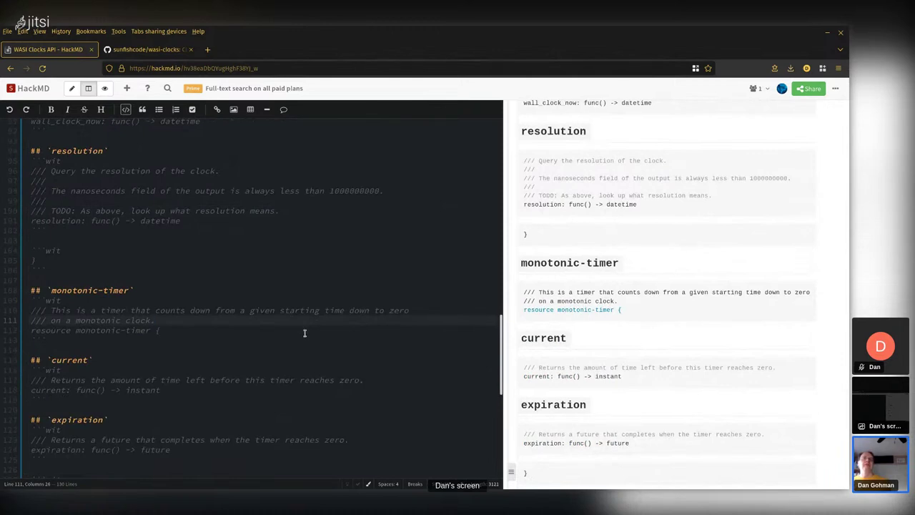
pyautogui.scroll(-2, 304, 333)
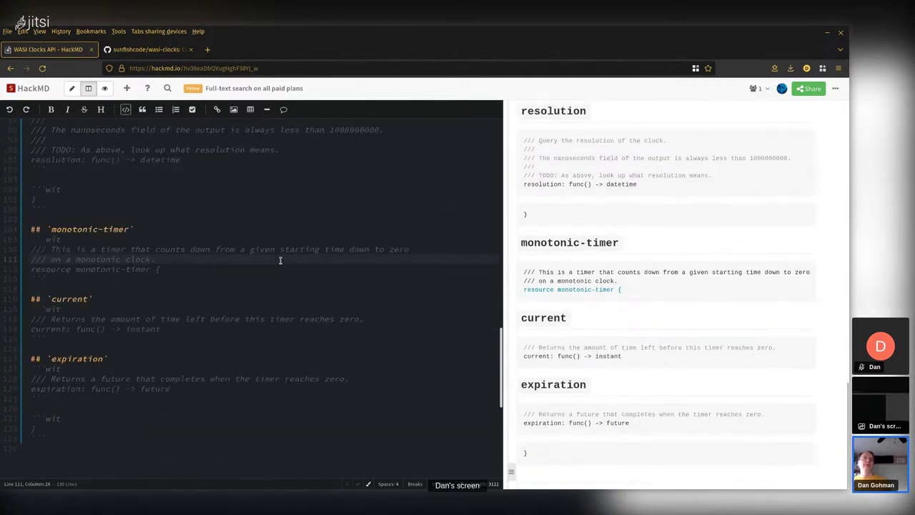
pyautogui.click(292, 329)
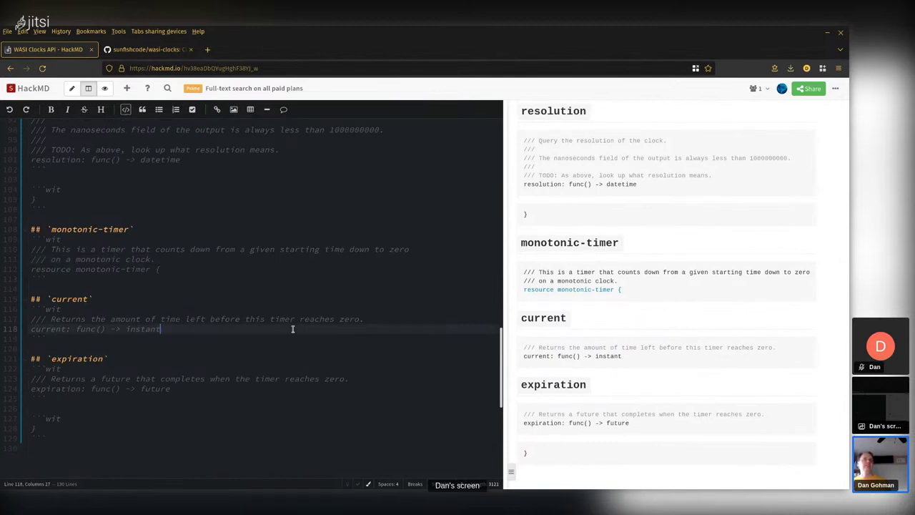
pyautogui.scroll(-3, 295, 332)
pyautogui.scroll(7, 299, 372)
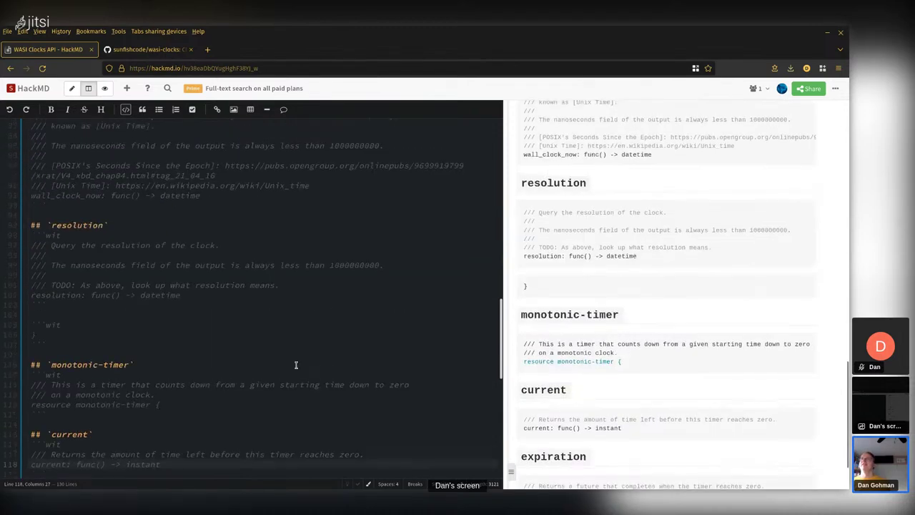
pyautogui.scroll(5, 296, 364)
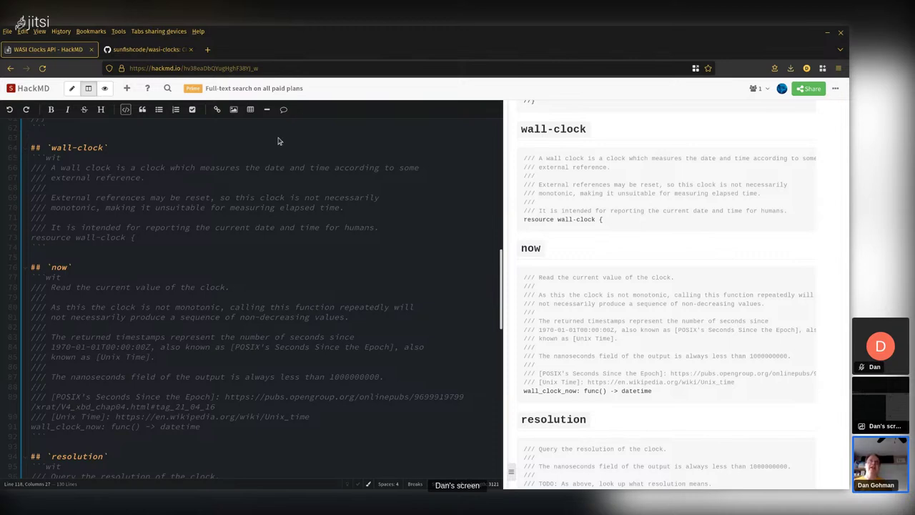
# Step: Leave the API document for the sunfish-wasi team overview and open the WASI Clocks note
pyautogui.click(50, 87)
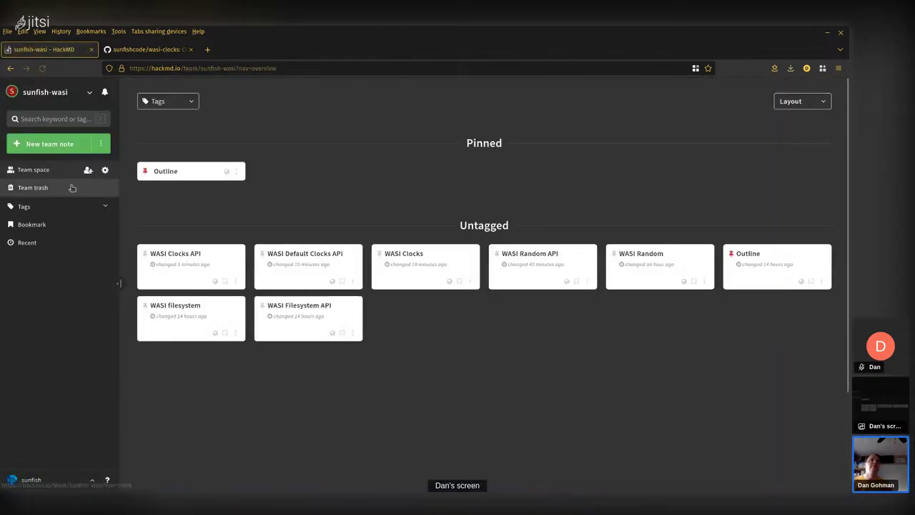
pyautogui.click(101, 144)
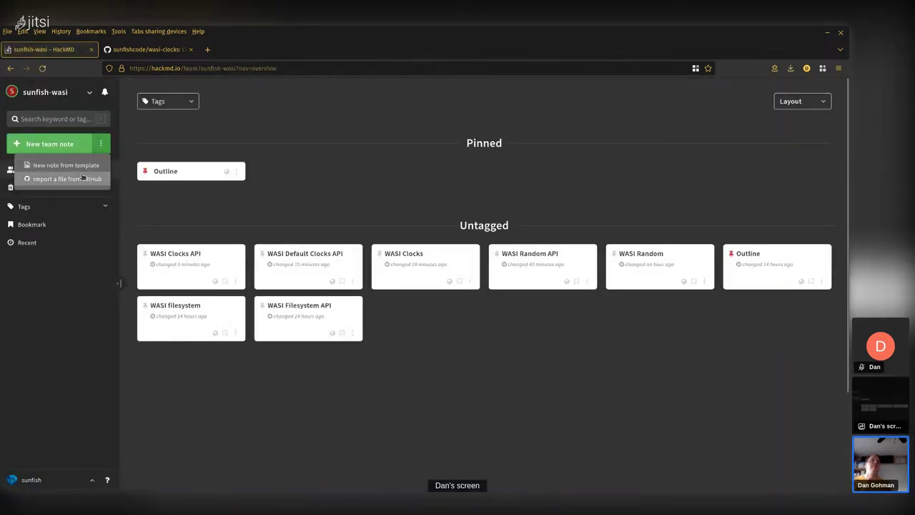
pyautogui.click(58, 97)
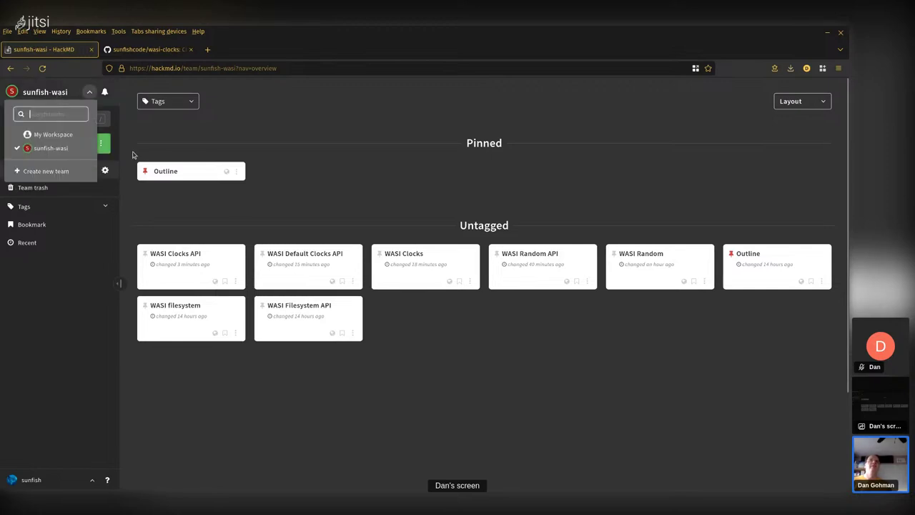
pyautogui.click(251, 229)
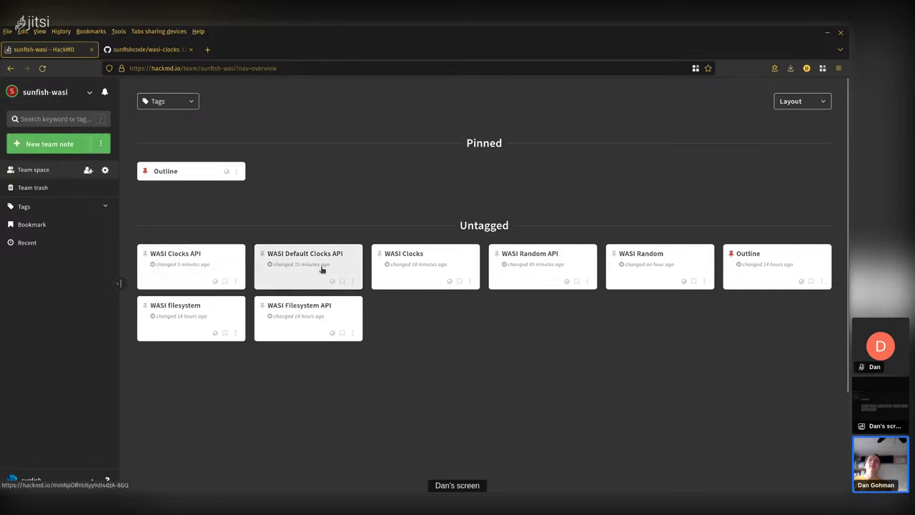
pyautogui.click(415, 268)
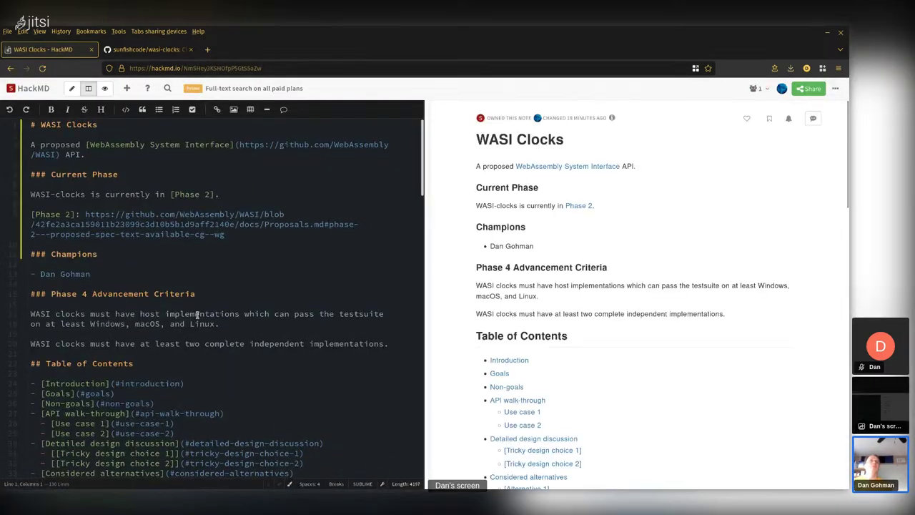
# Step: Under Considered alternatives, after the per-process and per-thread clocks text, add the level-four heading "Distributed clocks" followed by blank lines
pyautogui.scroll(-10, 198, 316)
pyautogui.scroll(-15, 198, 306)
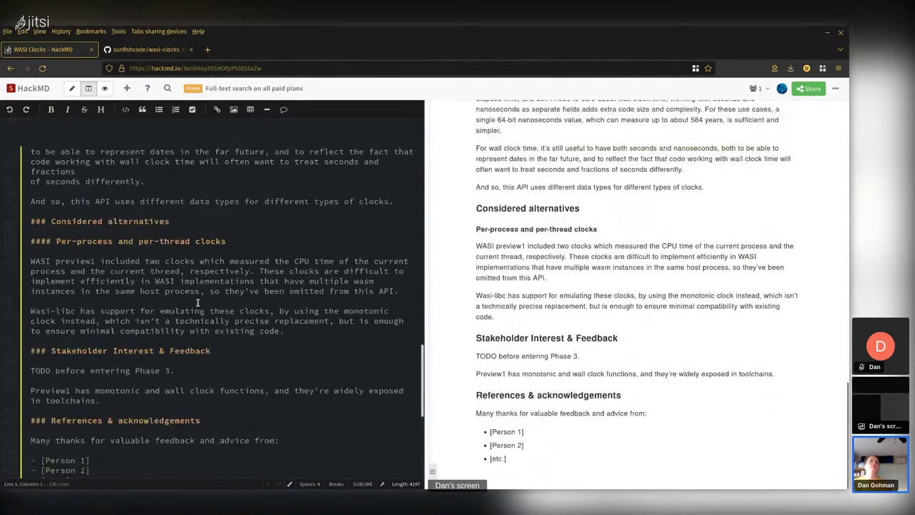
pyautogui.click(189, 339)
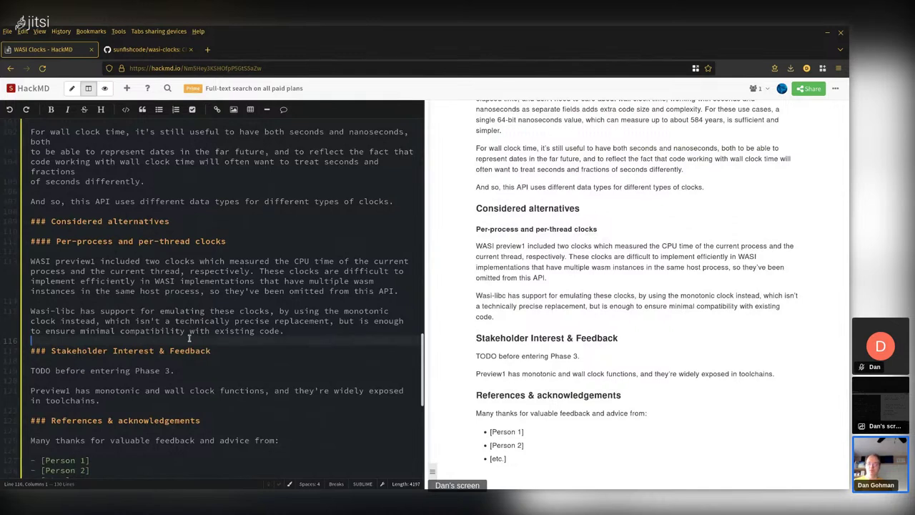
pyautogui.press('Return')
pyautogui.write('#### ')
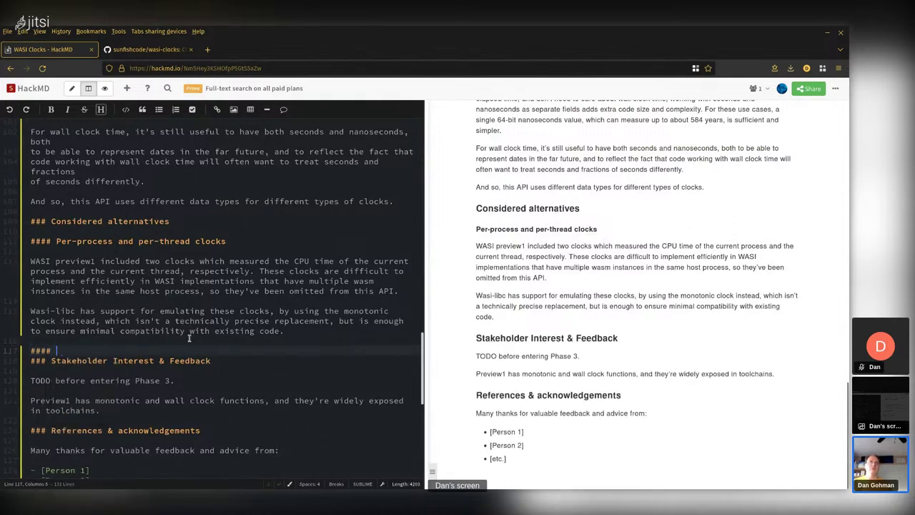
pyautogui.write('Distributed clock')
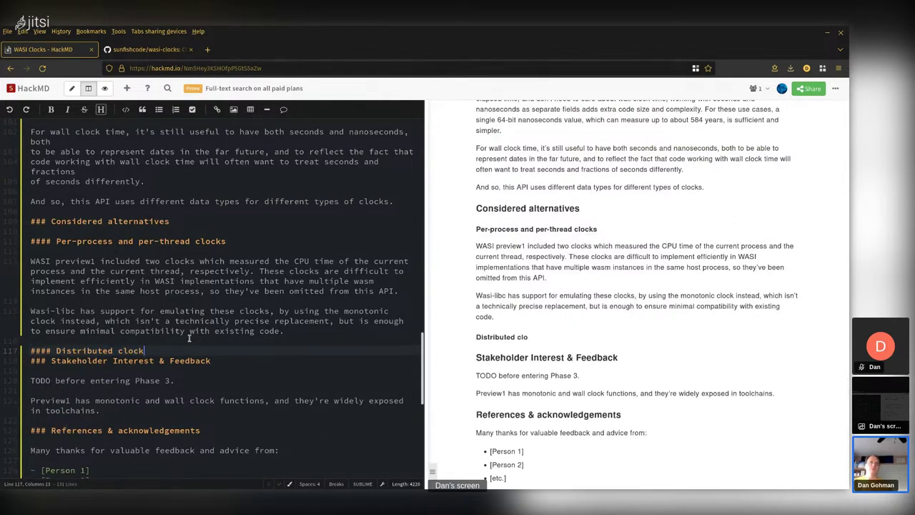
pyautogui.write('s')
pyautogui.press('Return')
pyautogui.press('Return')
pyautogui.press('Return')
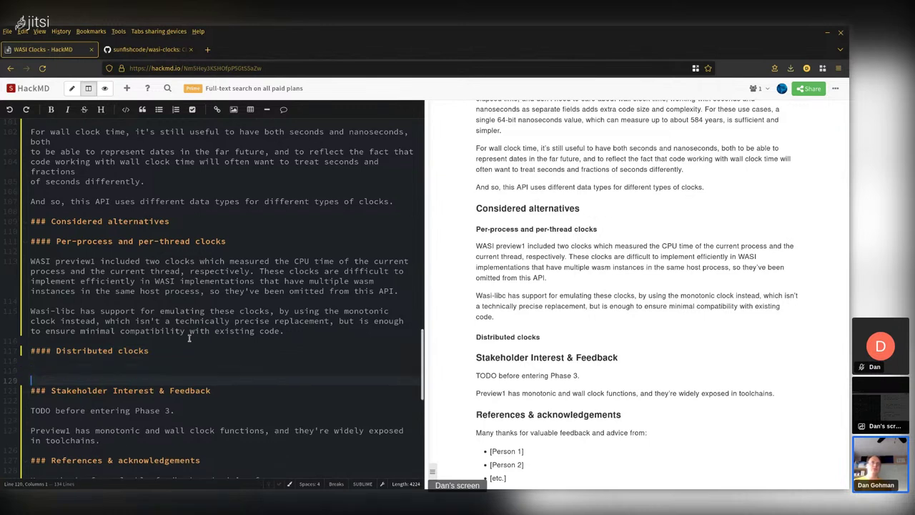
# Step: Under the Distributed clocks heading, write "In distributed environments, sharing a clock between multiple instances may require special considerations."
pyautogui.press('Up')
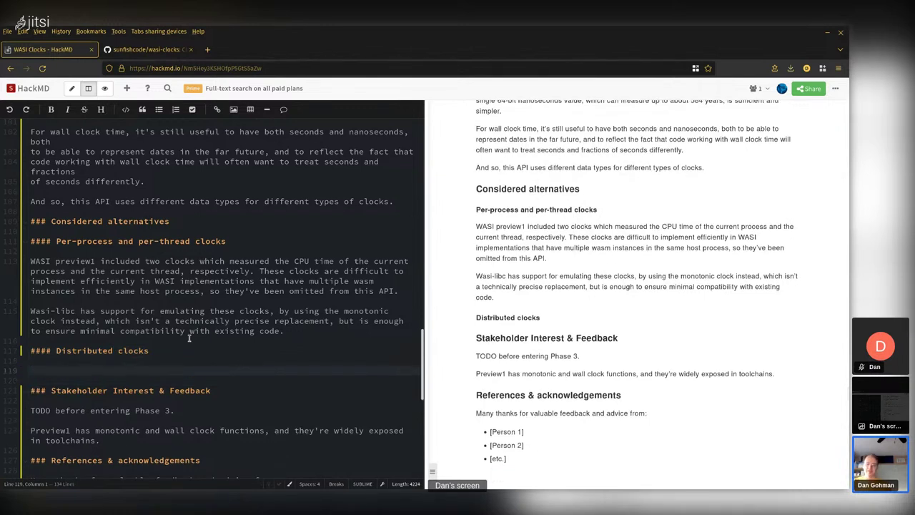
pyautogui.write('In dist')
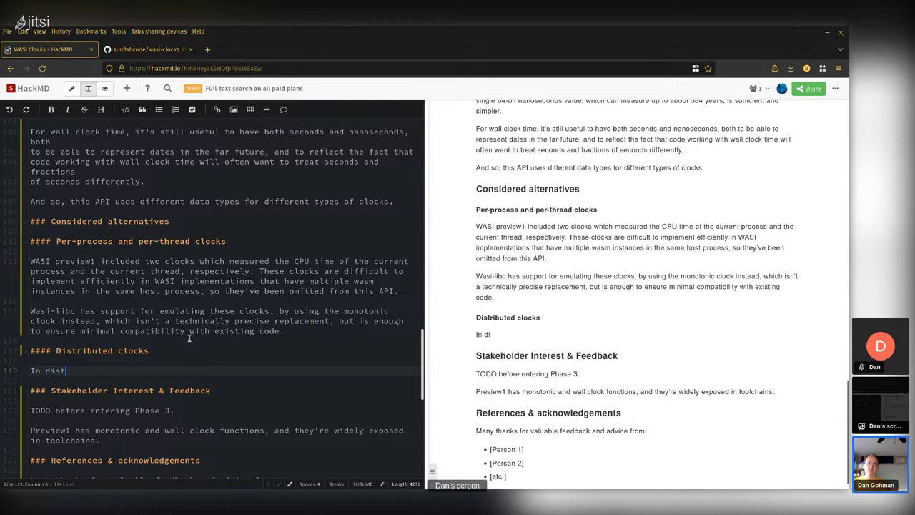
pyautogui.write('ributed environments,')
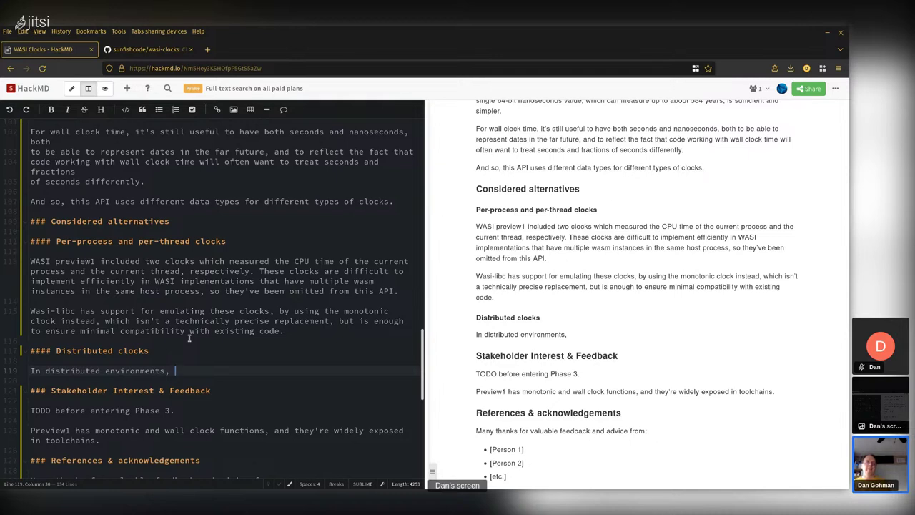
pyautogui.write('sha')
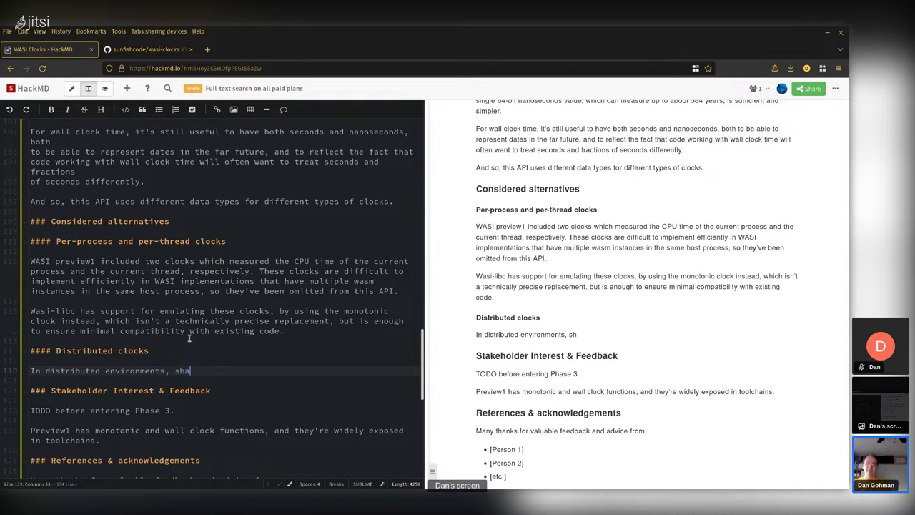
pyautogui.write('ring a clock between mjulti')
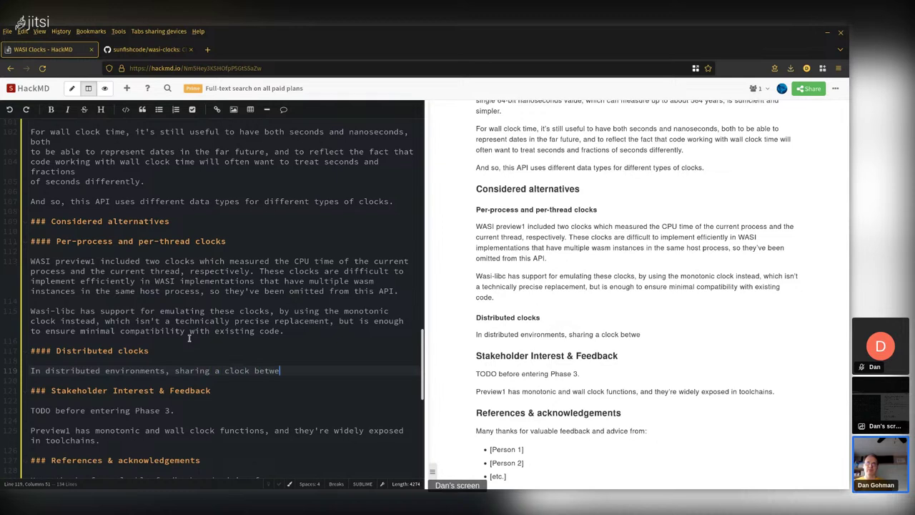
pyautogui.press('BackSpace')
pyautogui.press('BackSpace')
pyautogui.press('BackSpace')
pyautogui.press('BackSpace')
pyautogui.press('BackSpace')
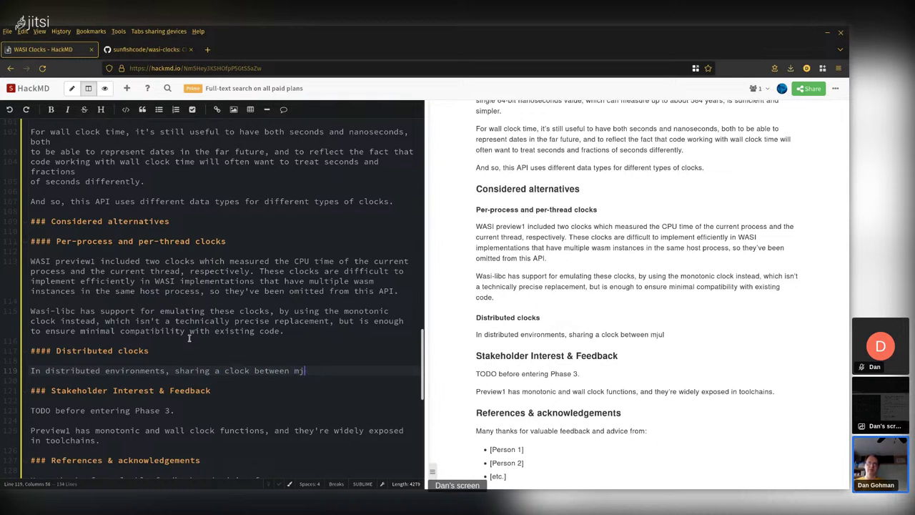
pyautogui.write('ultiple instances may ')
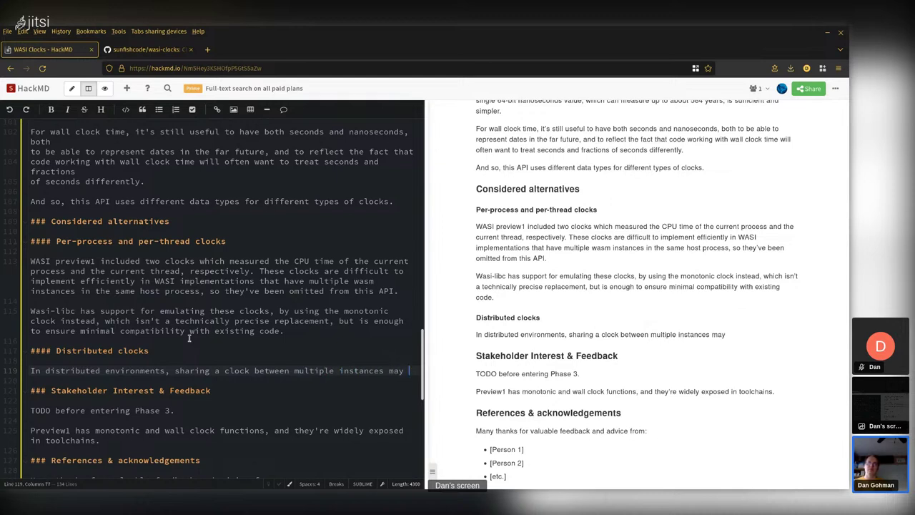
pyautogui.write('require s')
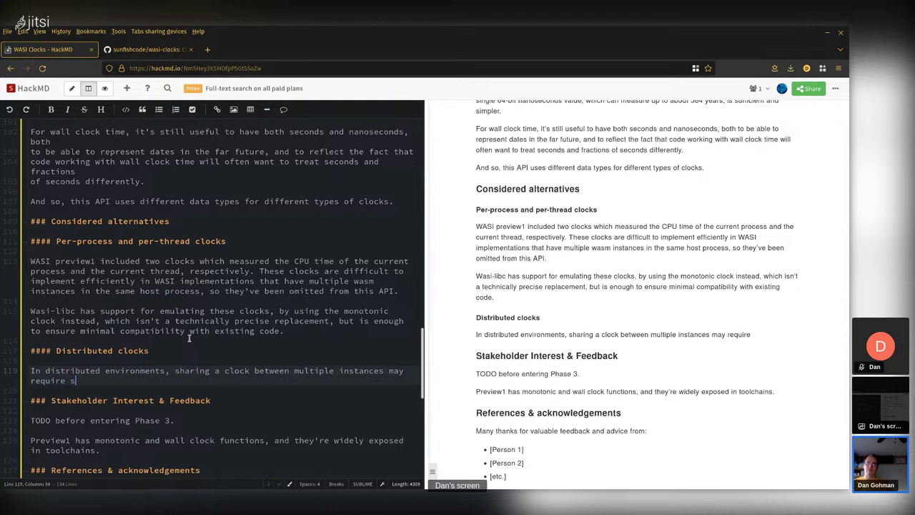
pyautogui.write('pecial considerations')
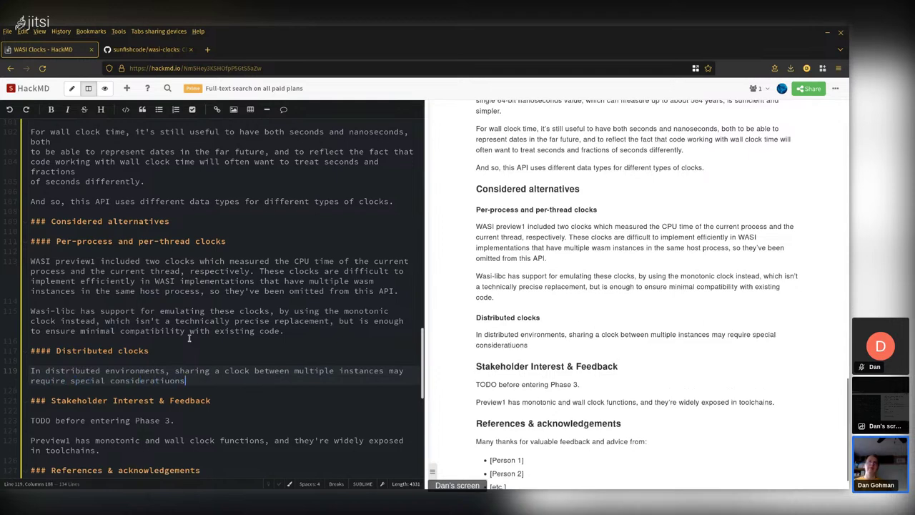
pyautogui.write('.')
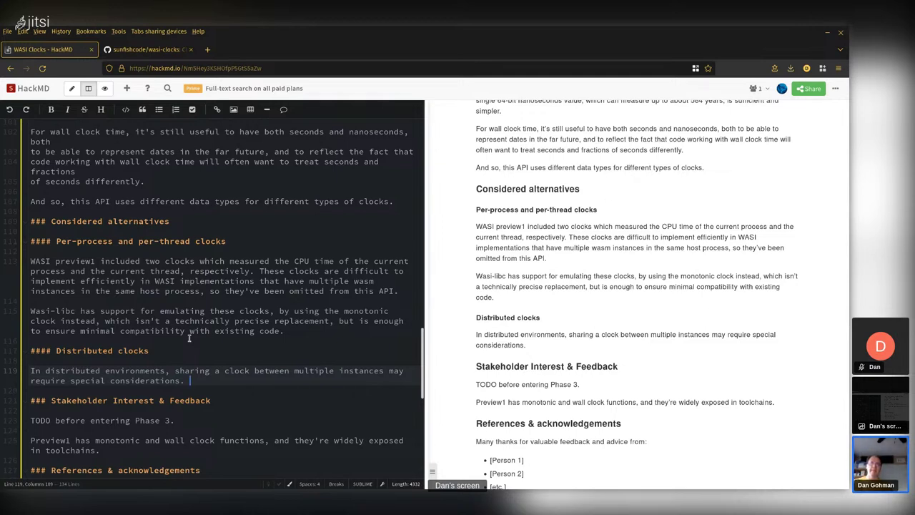
# Step: Extend the end of the Distributed clocks sentence, replacing its final period with ", and additional API functionality."
pyautogui.press('BackSpace')
pyautogui.press('BackSpace')
pyautogui.write(', and additional API ')
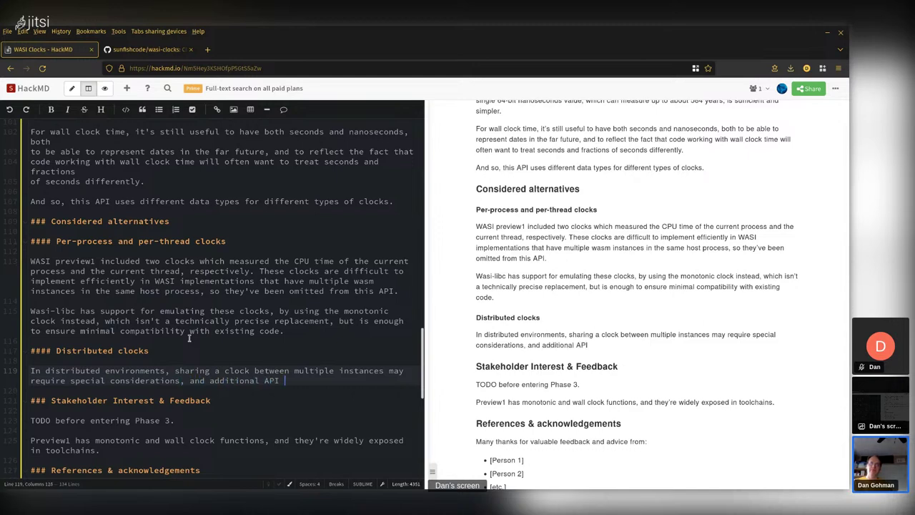
pyautogui.write('functionality.')
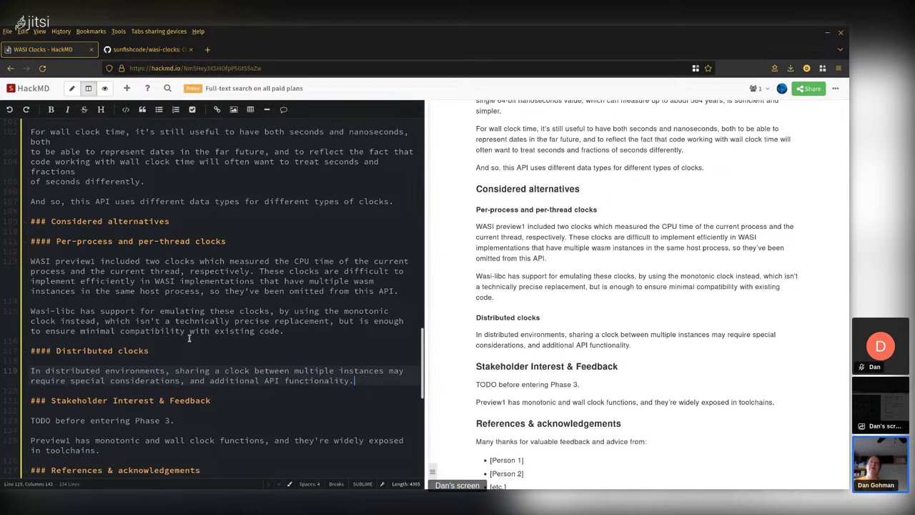